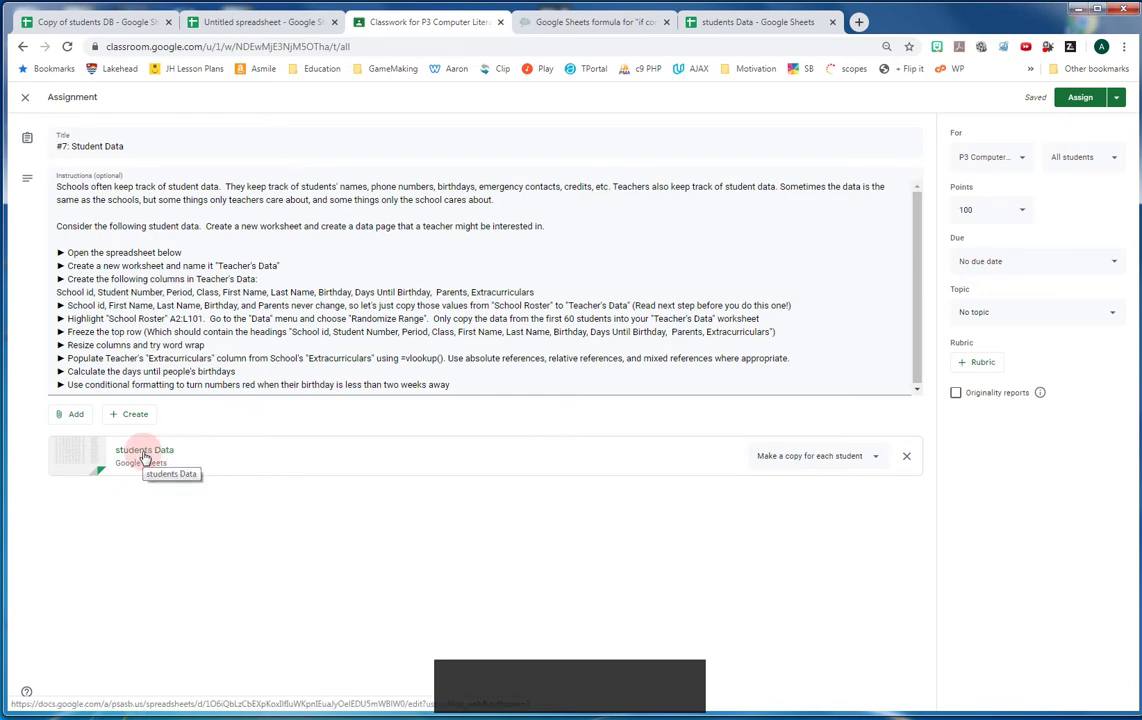
# Switch to the students Data spreadsheet and look through the School Roster down to its last student.
pyautogui.click(765, 21)
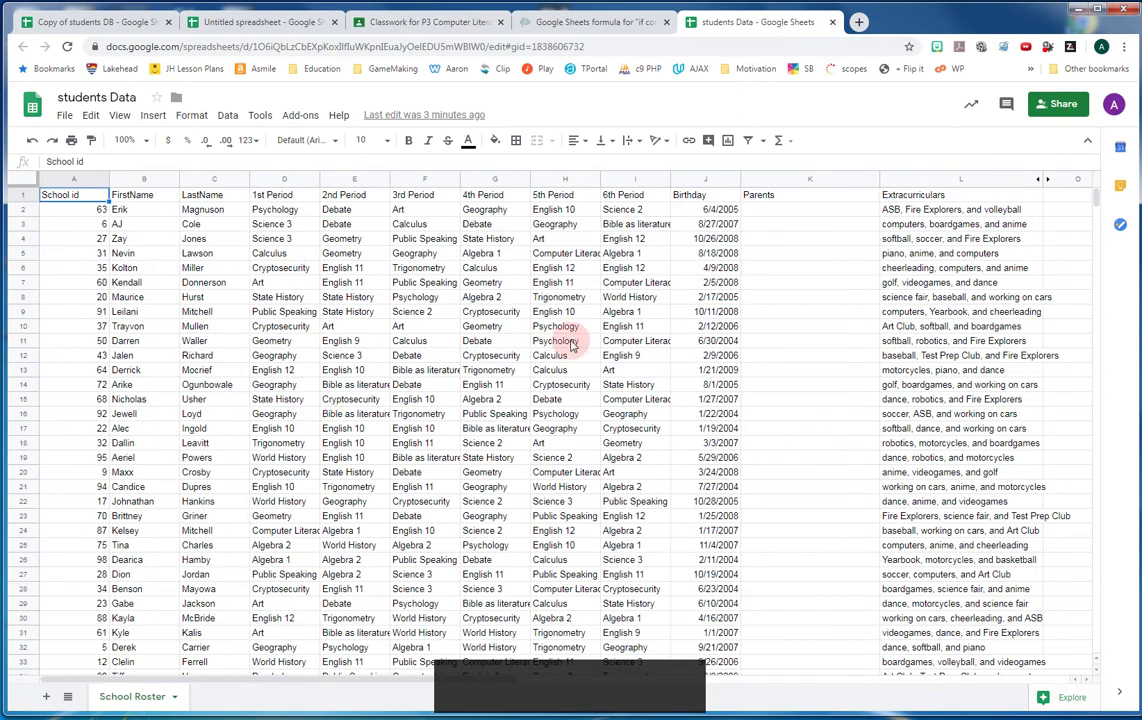
pyautogui.scroll(-7, 240, 480)
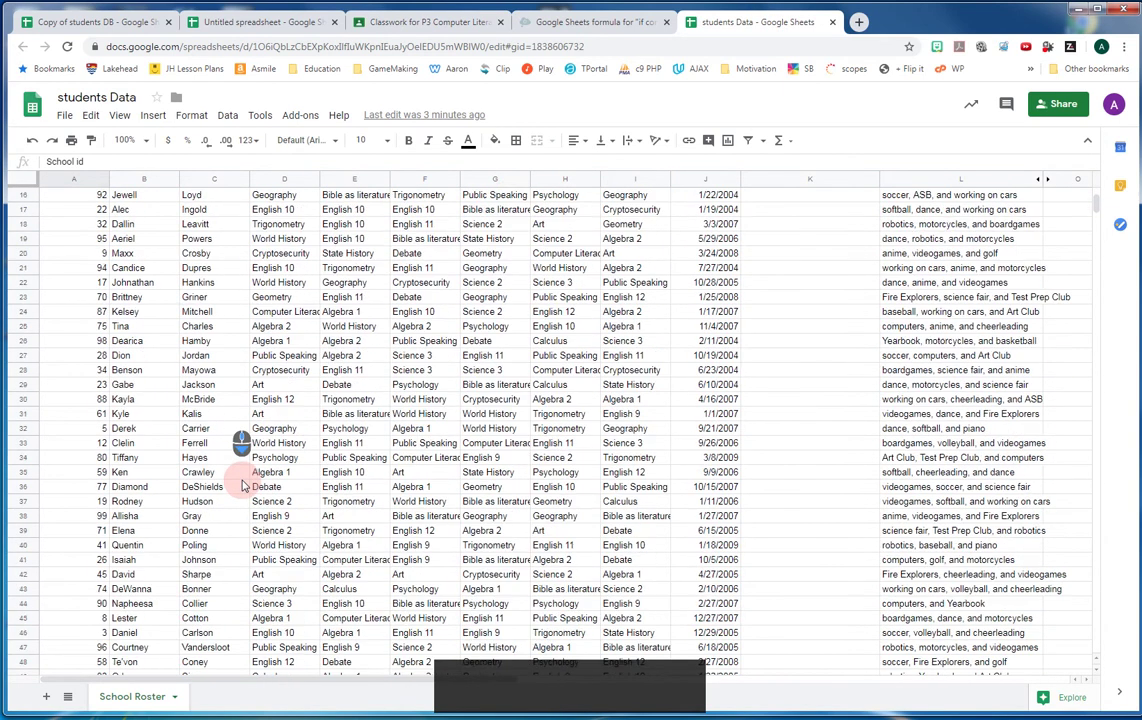
pyautogui.scroll(-20, 242, 485)
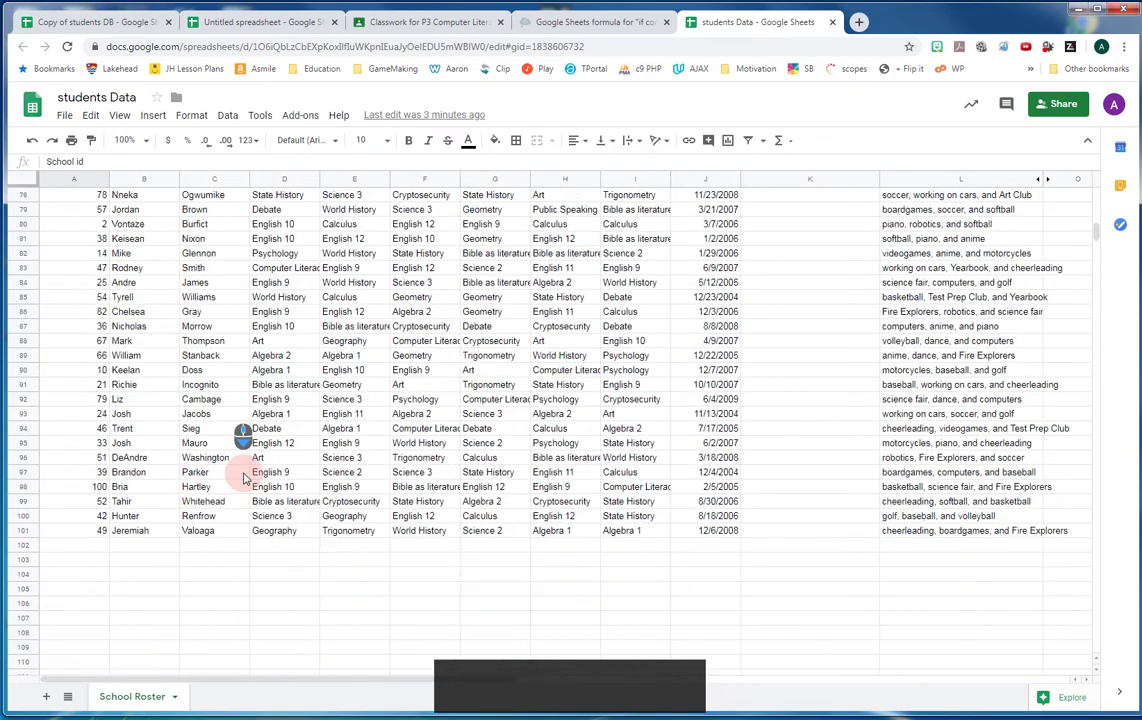
pyautogui.scroll(20, 243, 476)
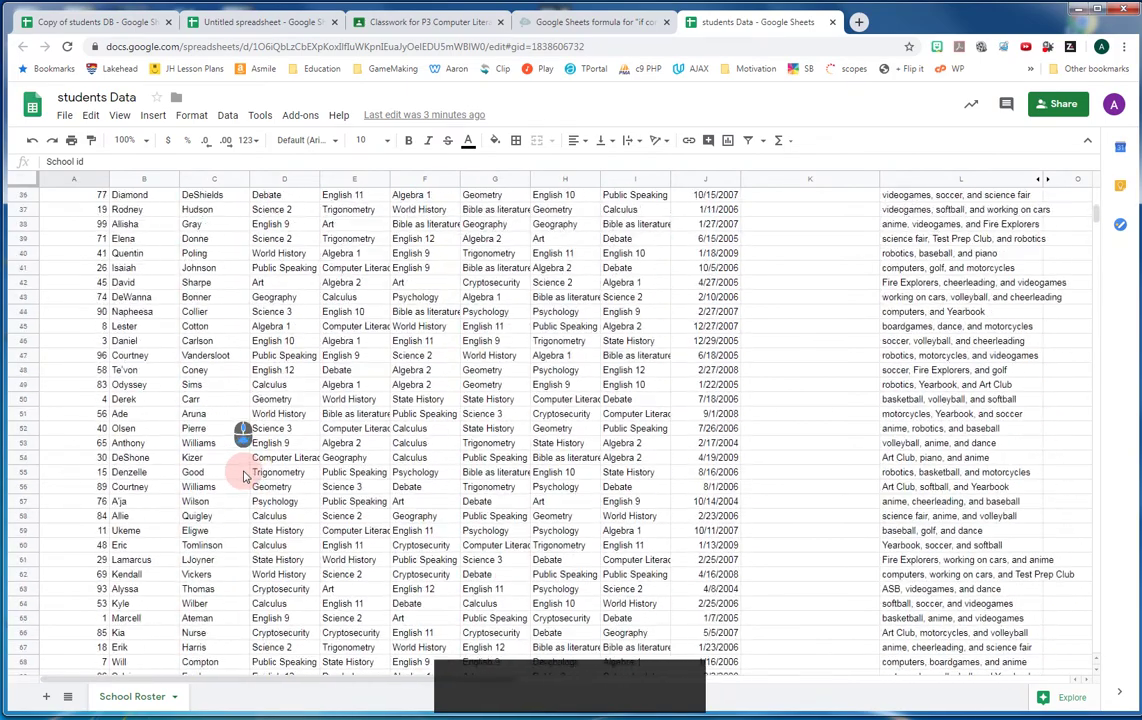
pyautogui.scroll(10, 243, 476)
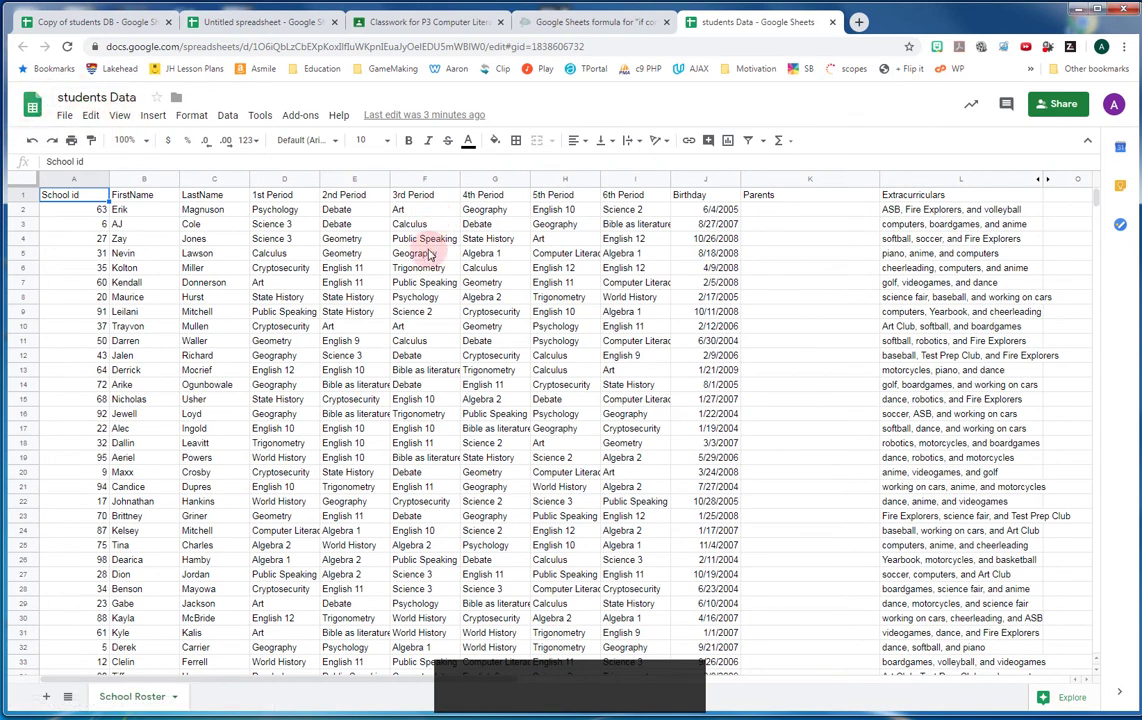
# Make a copy of the spreadsheet named Copy of students Data in the Computer Literacy folder and close the original.
pyautogui.click(64, 116)
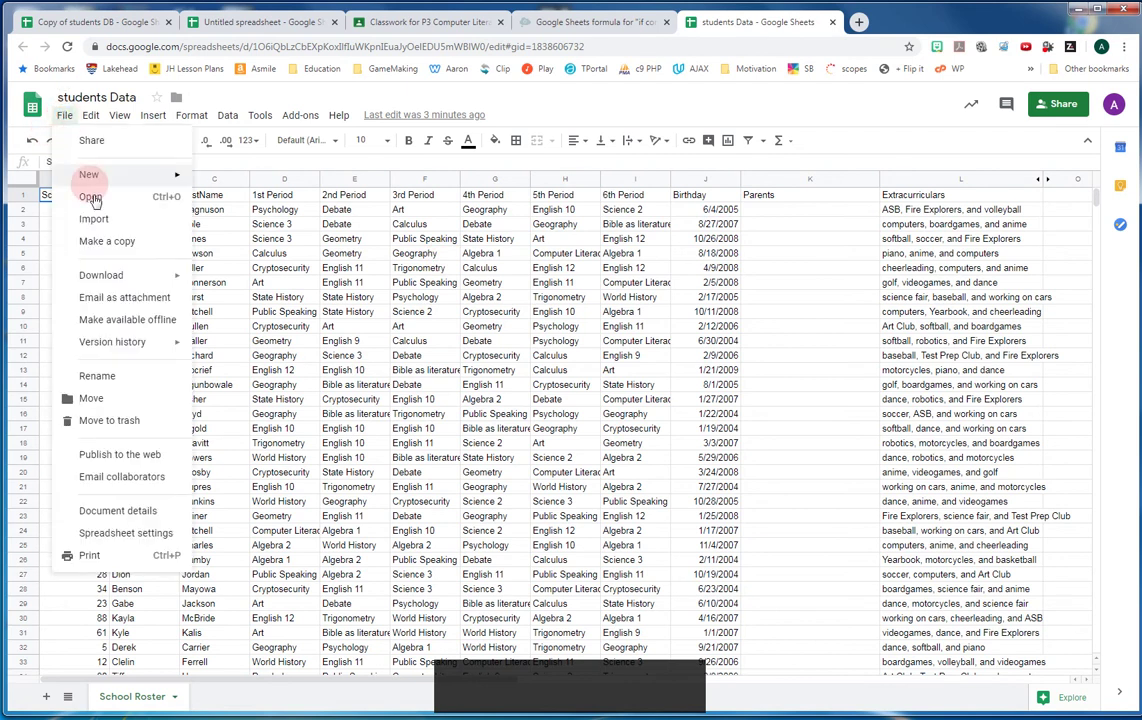
pyautogui.click(108, 242)
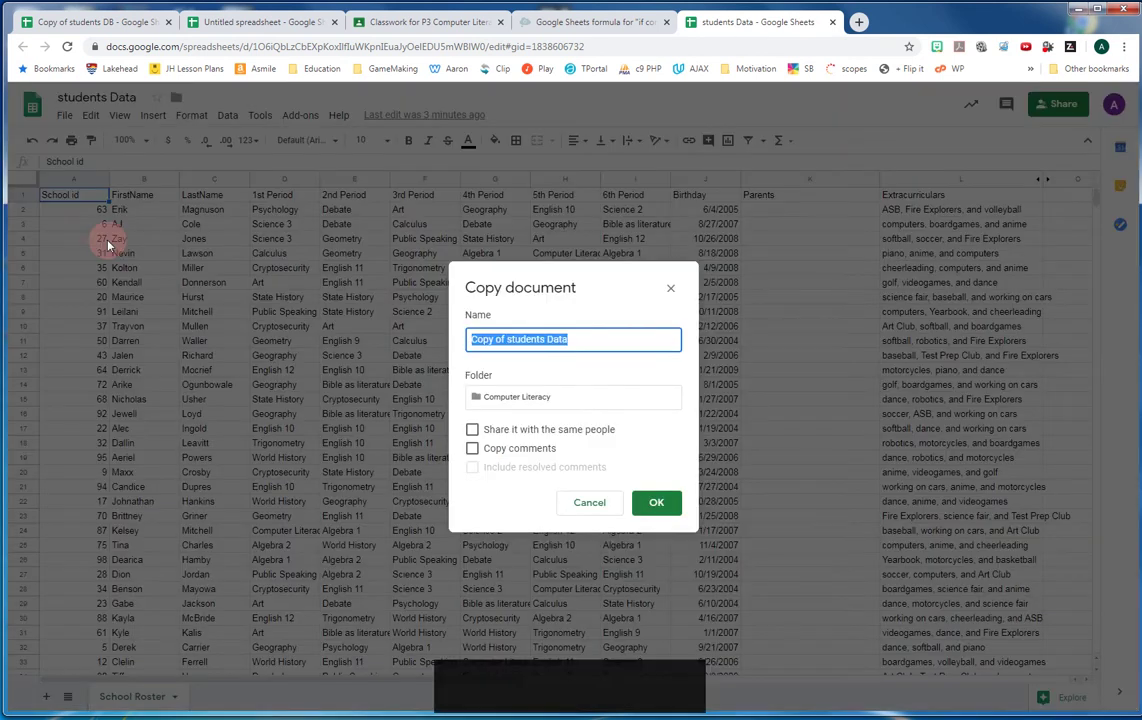
pyautogui.click(655, 502)
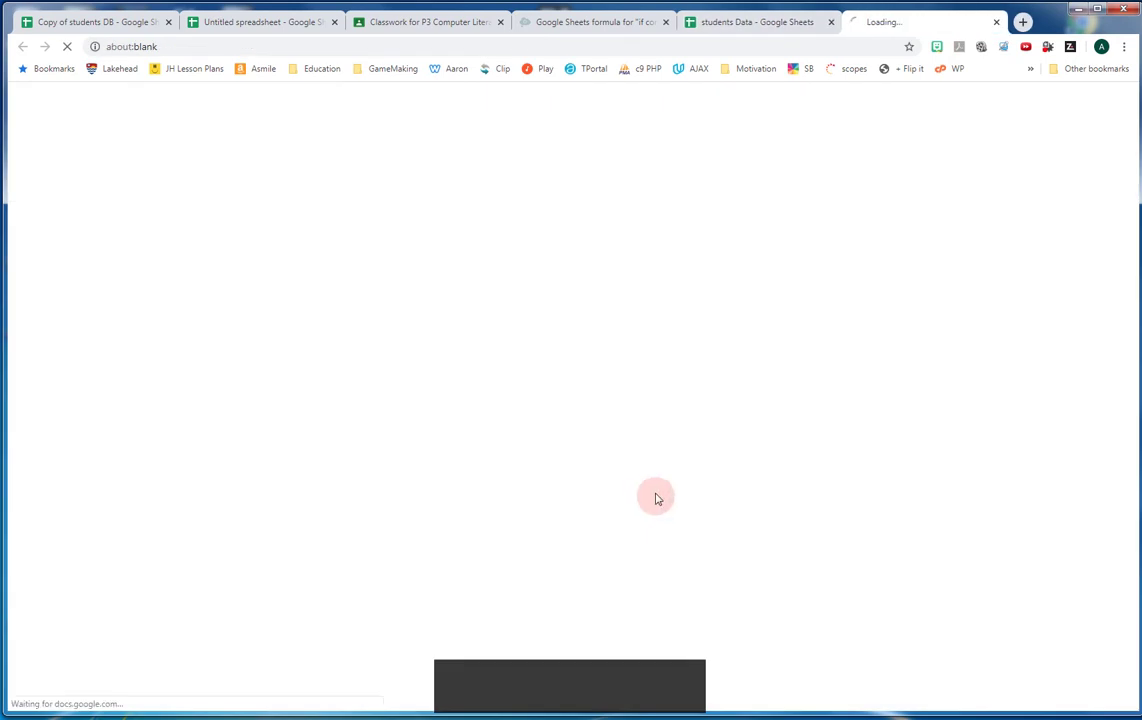
pyautogui.click(830, 22)
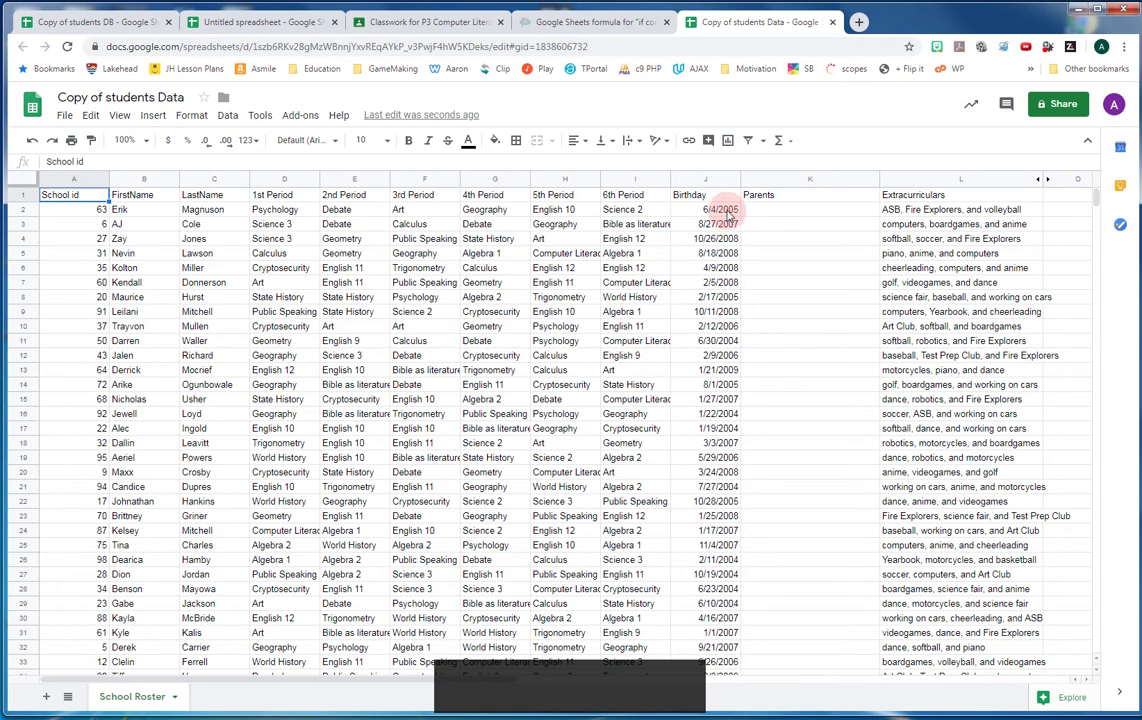
# Examine the copied School Roster's class periods, birthdays and extracurriculars from the header row to the last student.
pyautogui.scroll(-3, 815, 390)
pyautogui.scroll(-8, 815, 390)
pyautogui.scroll(11, 820, 393)
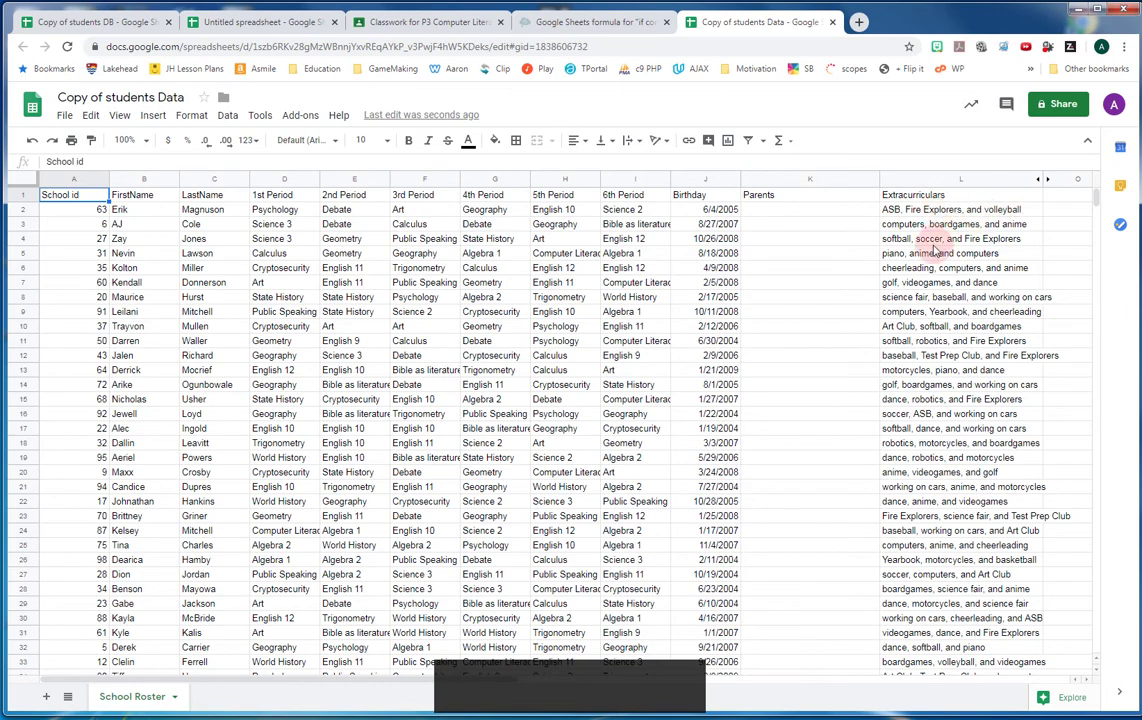
pyautogui.scroll(-5, 866, 431)
pyautogui.scroll(-15, 866, 431)
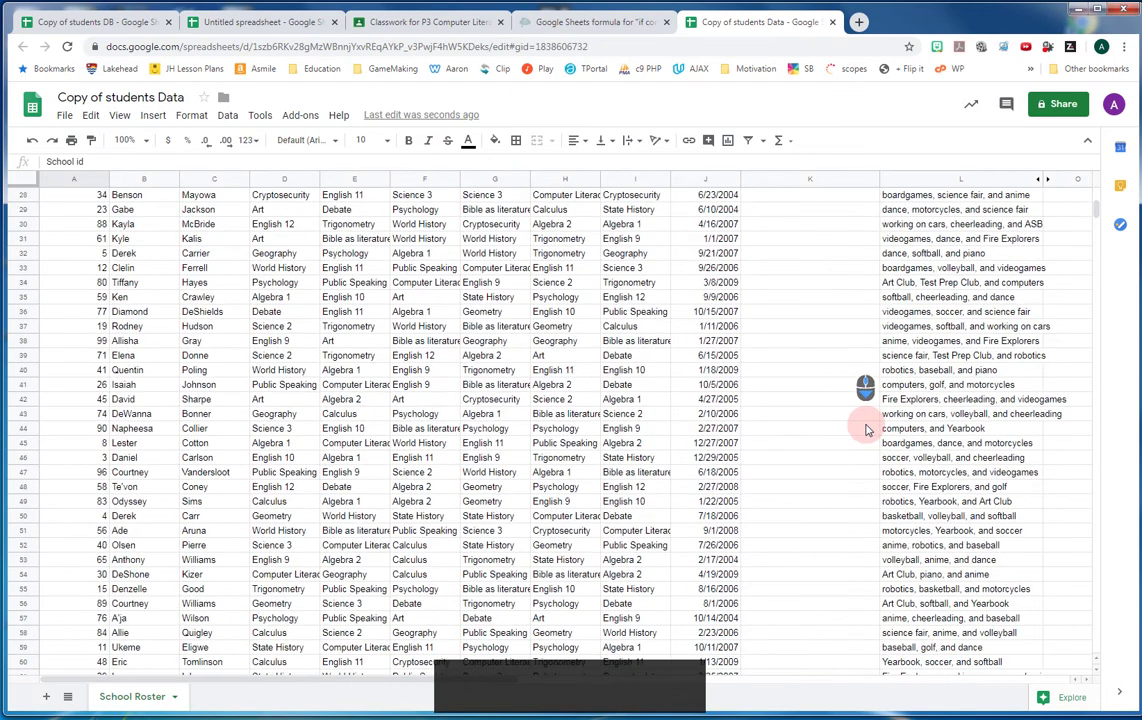
pyautogui.scroll(-3, 866, 428)
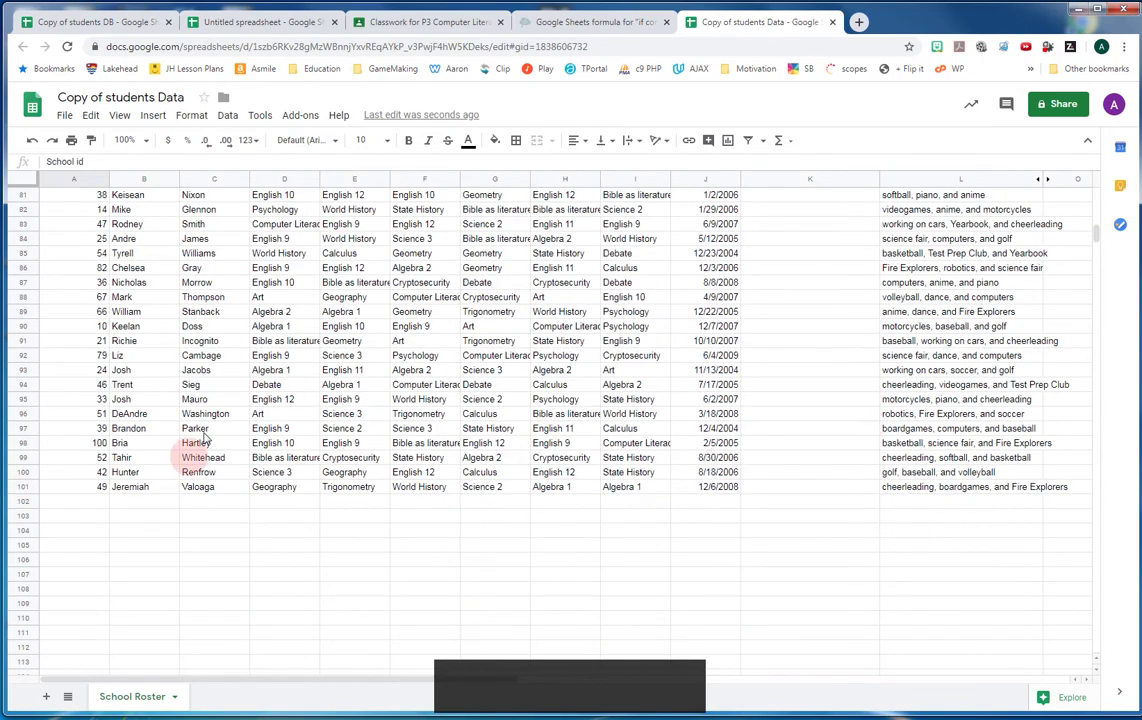
pyautogui.scroll(10, 528, 520)
pyautogui.scroll(13, 528, 520)
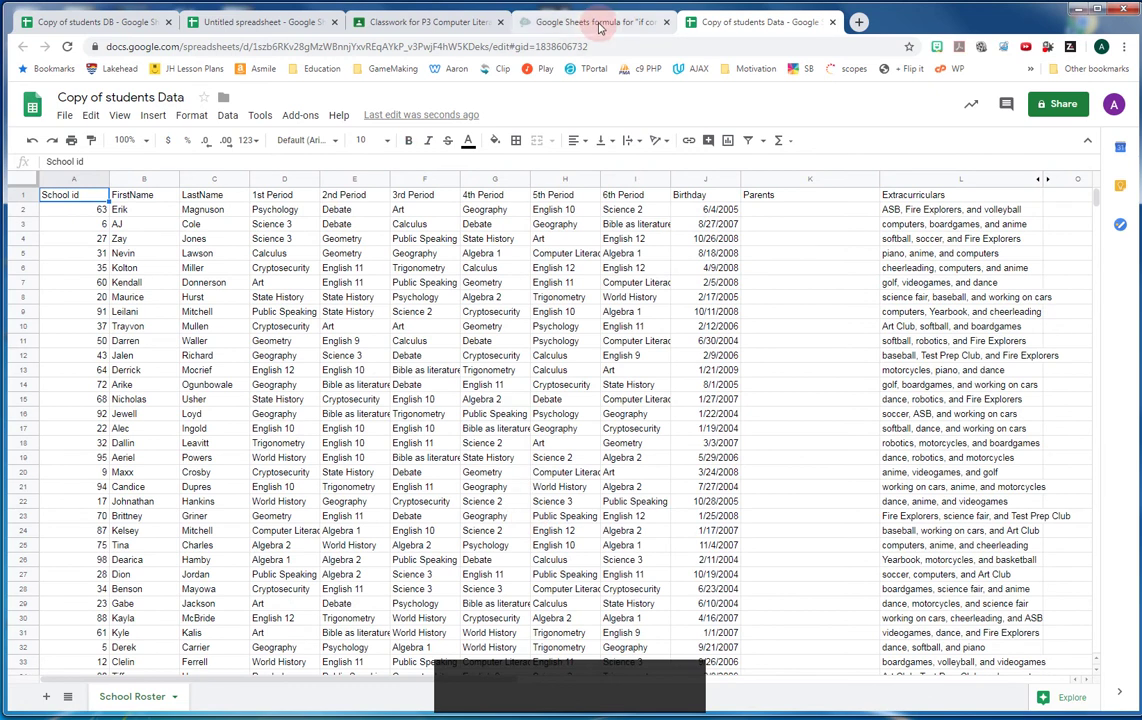
# Check the assignment instructions in Google Classroom and add a worksheet named Teacher's Data to the copied spreadsheet.
pyautogui.click(420, 23)
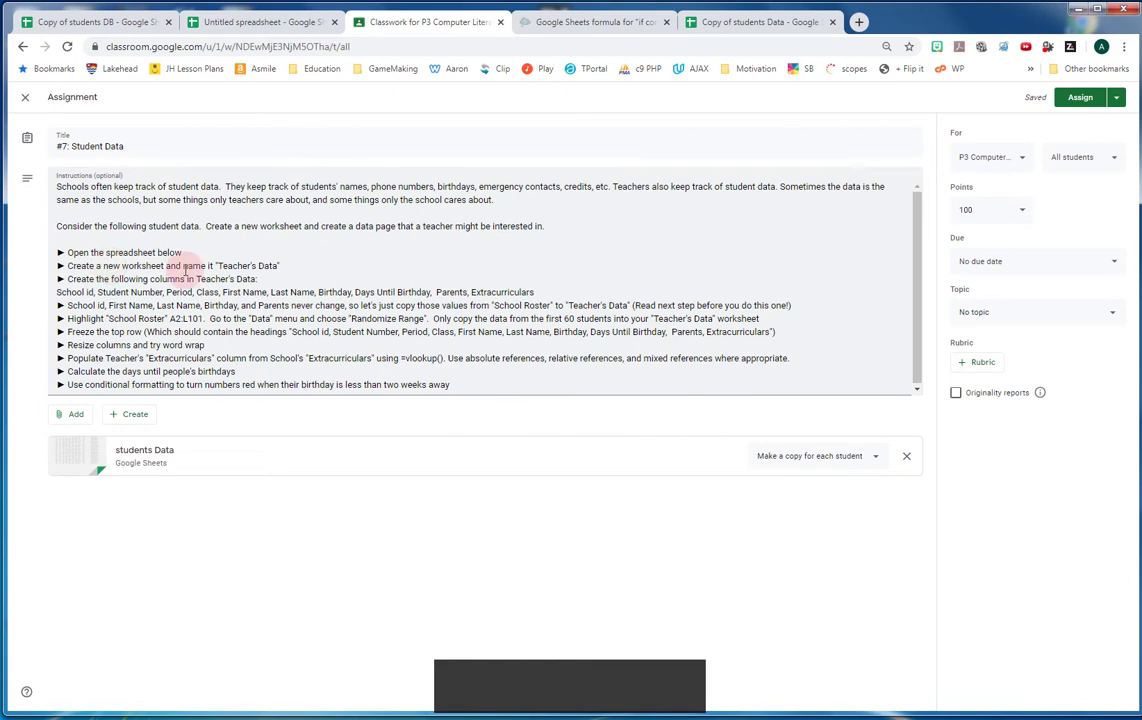
pyautogui.click(732, 25)
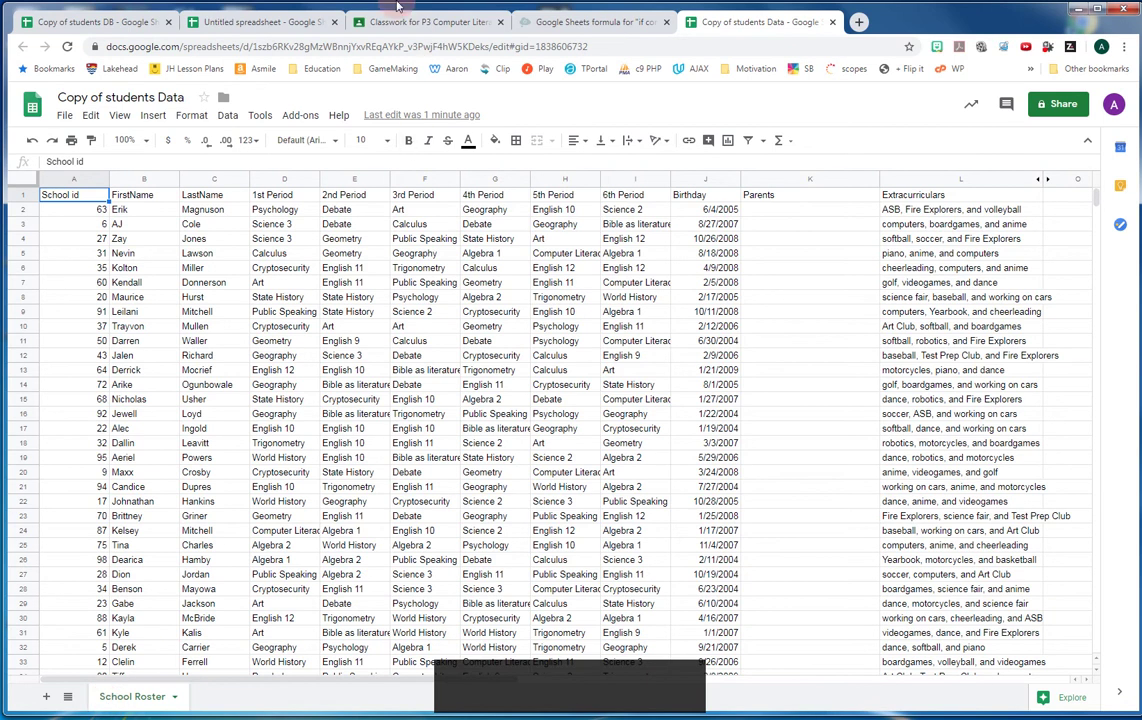
pyautogui.click(370, 20)
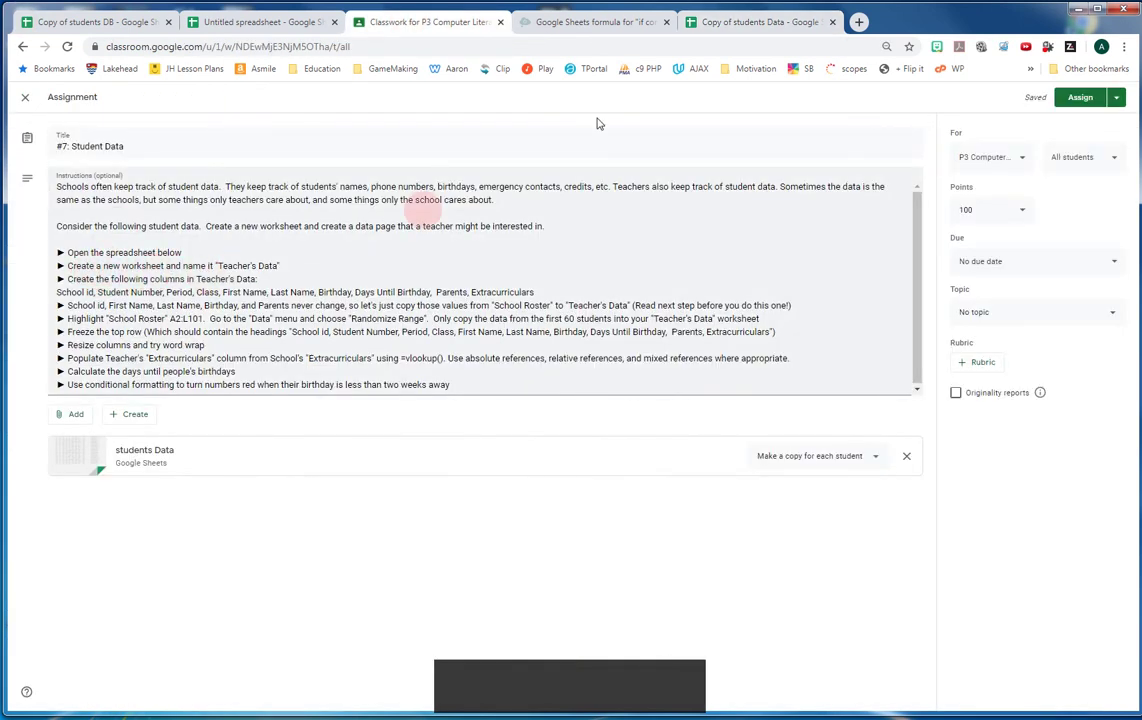
pyautogui.click(740, 24)
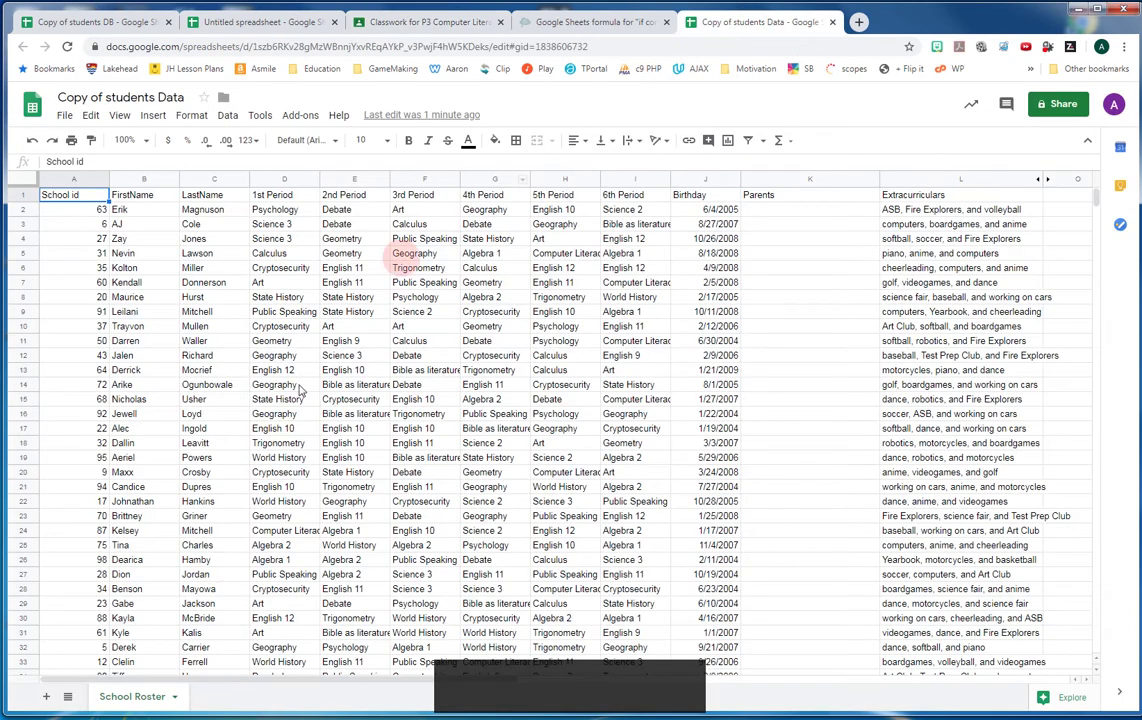
pyautogui.click(46, 700)
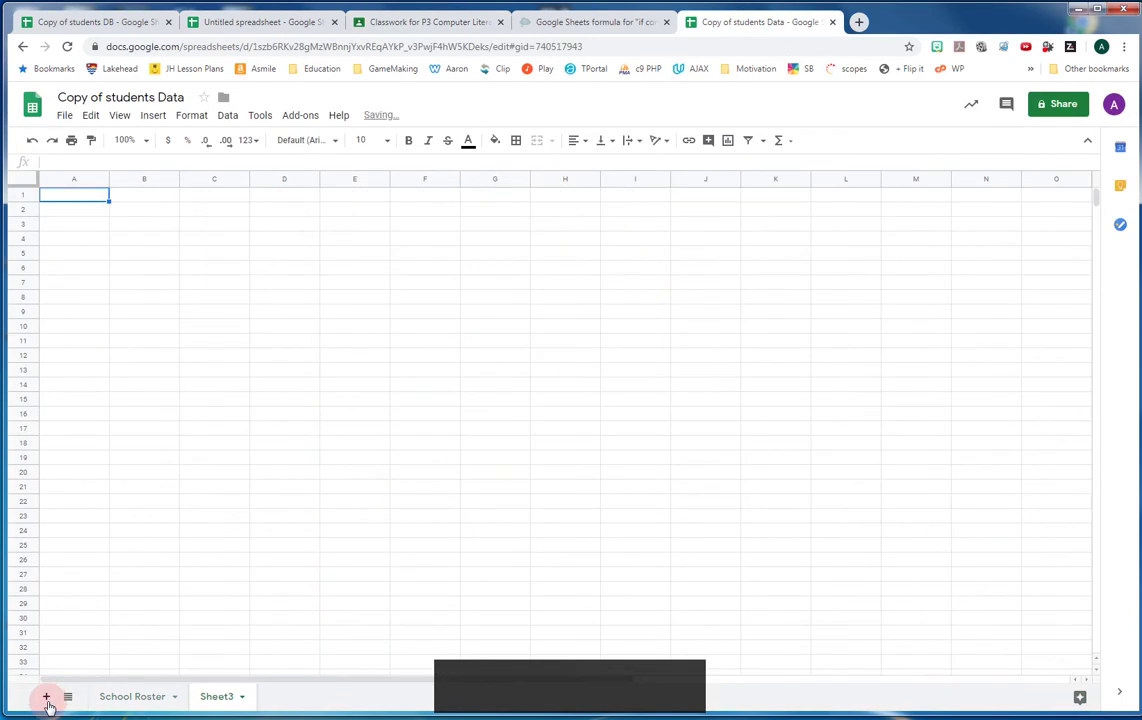
pyautogui.click(242, 697)
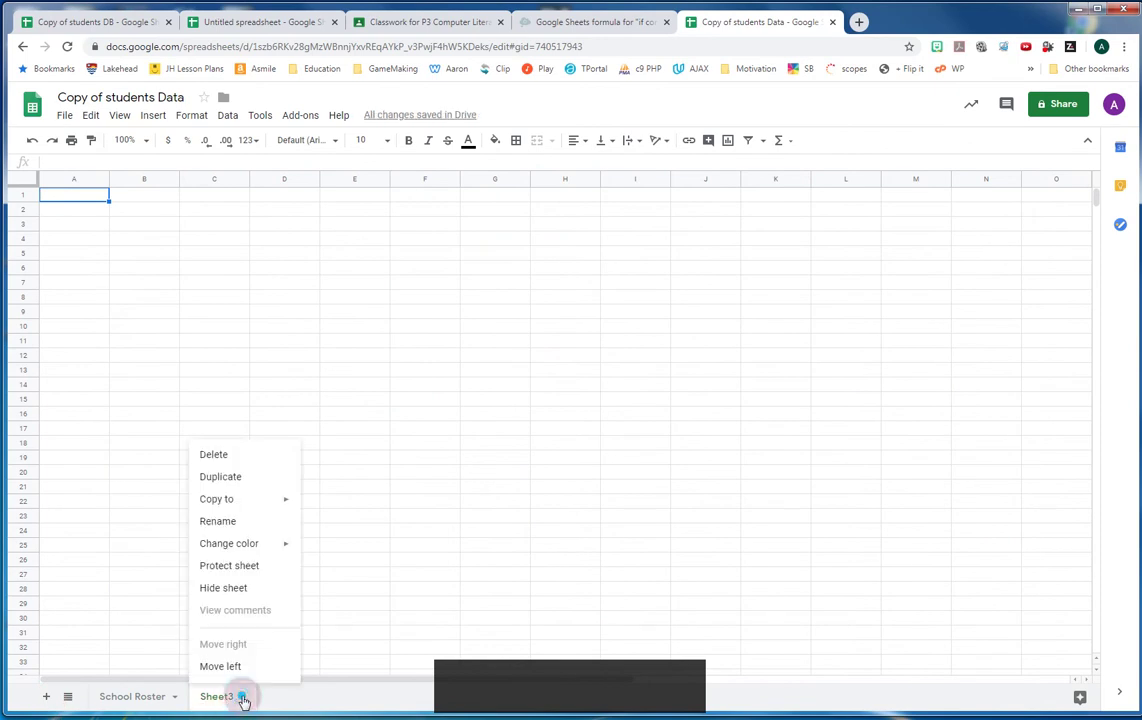
pyautogui.click(218, 522)
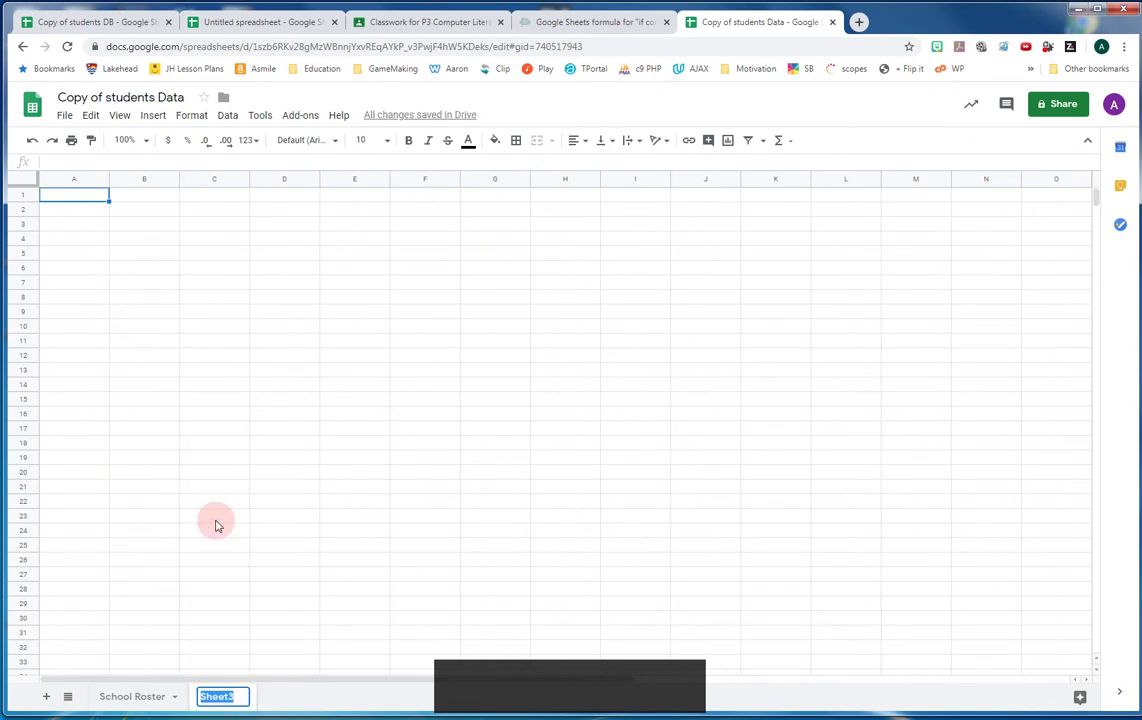
pyautogui.write('Teach')
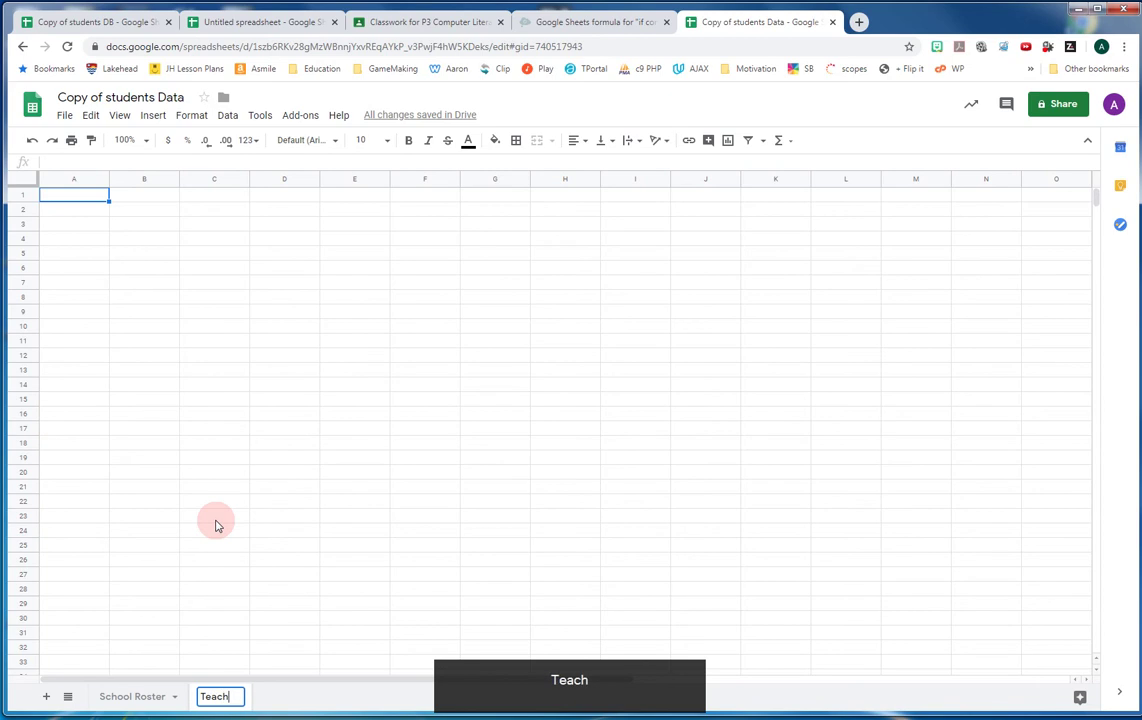
pyautogui.write("er's Data")
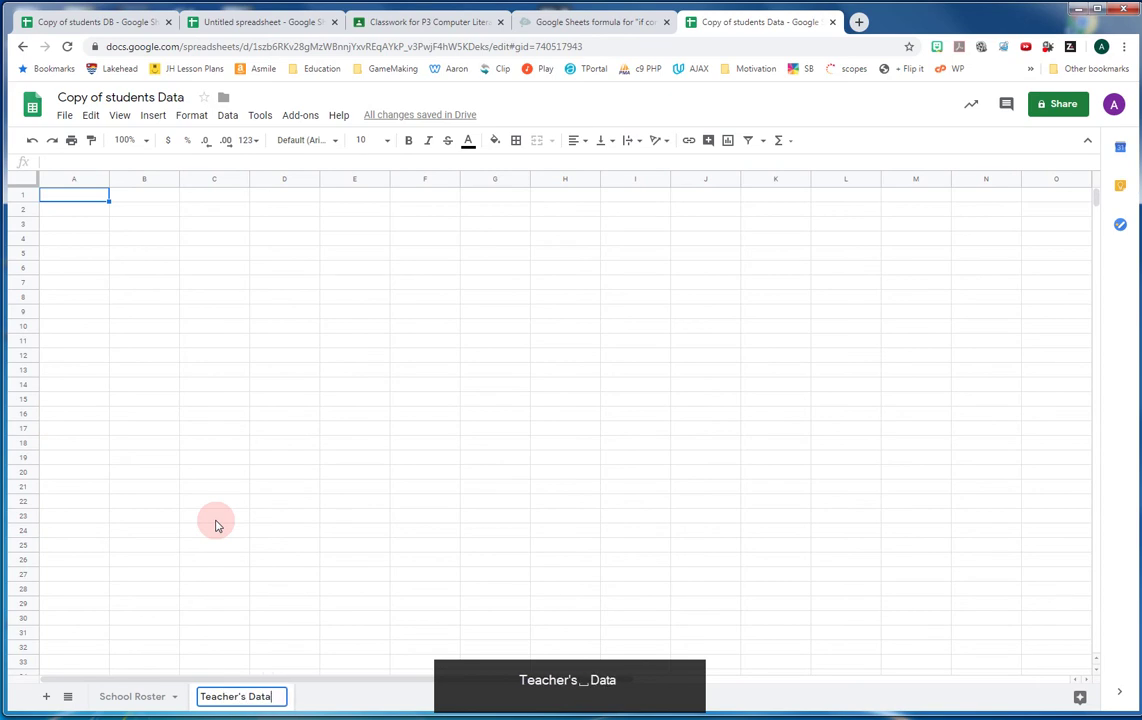
pyautogui.press('Return')
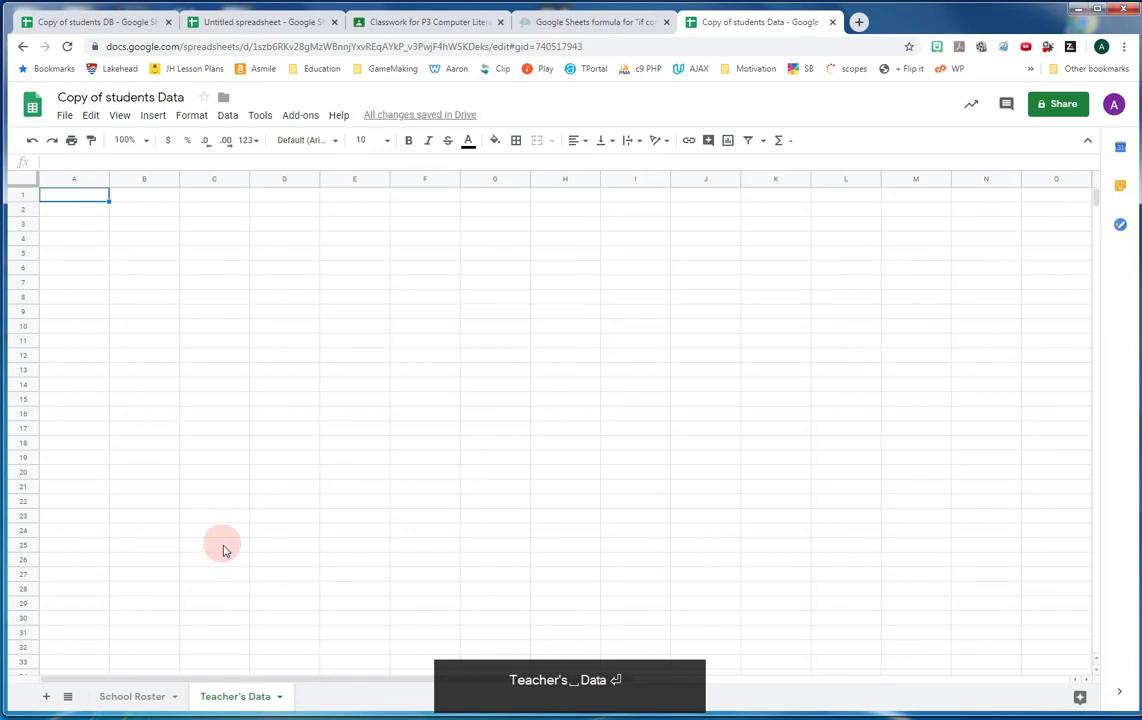
# Check the required columns in the assignment and enter the headings Student id in A1 and Student Number in B1 of Teacher's Data.
pyautogui.click(375, 22)
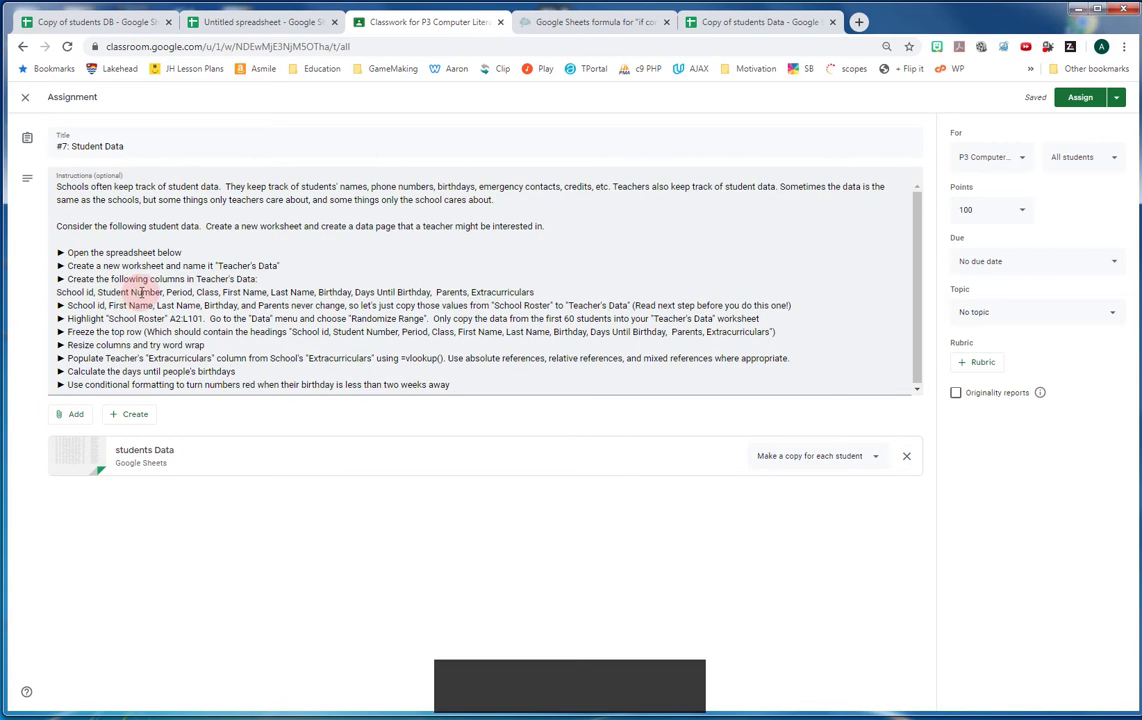
pyautogui.click(688, 22)
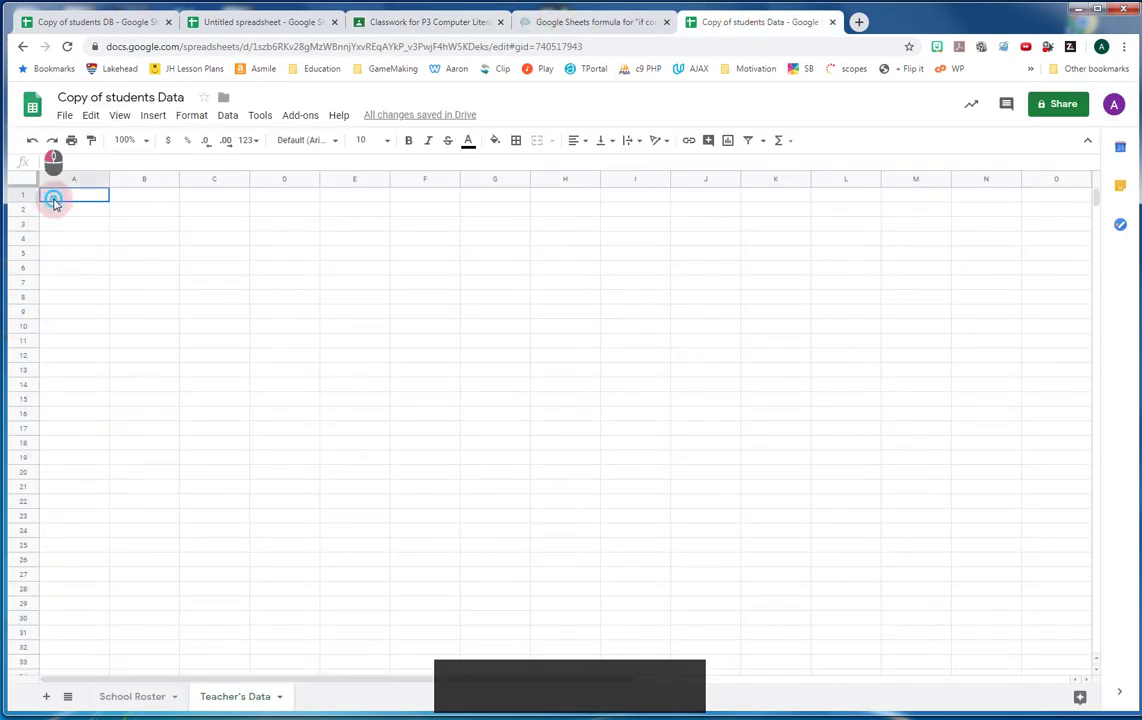
pyautogui.write('Student id')
pyautogui.press('Tab')
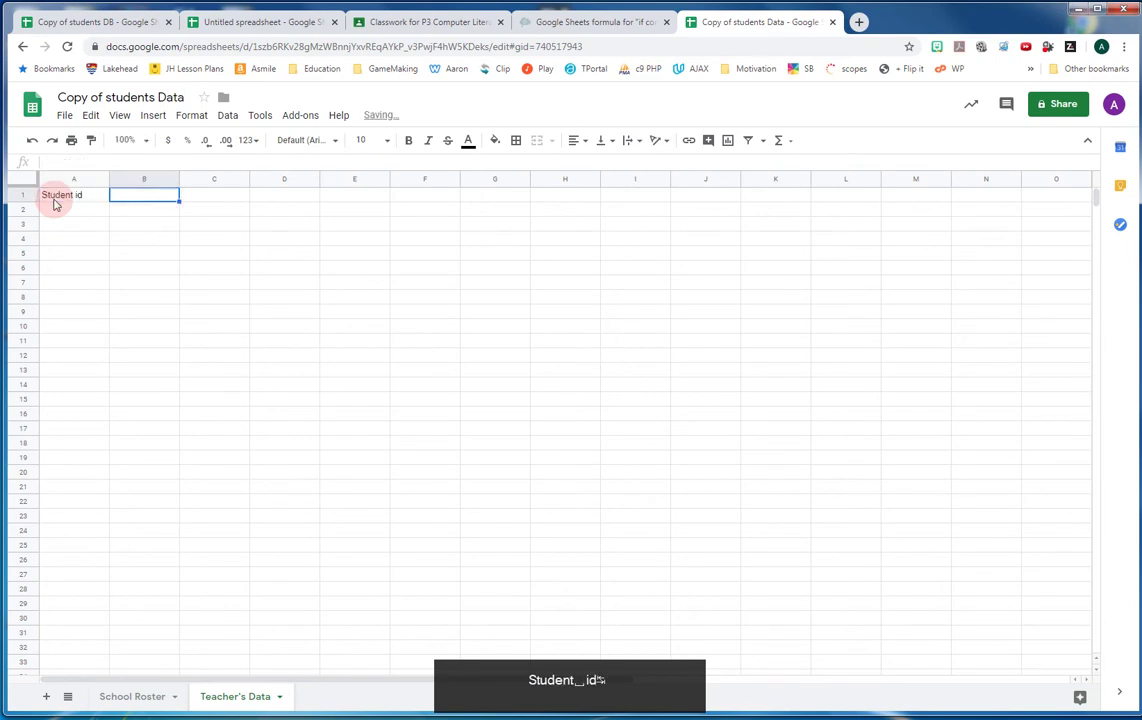
pyautogui.write('Student')
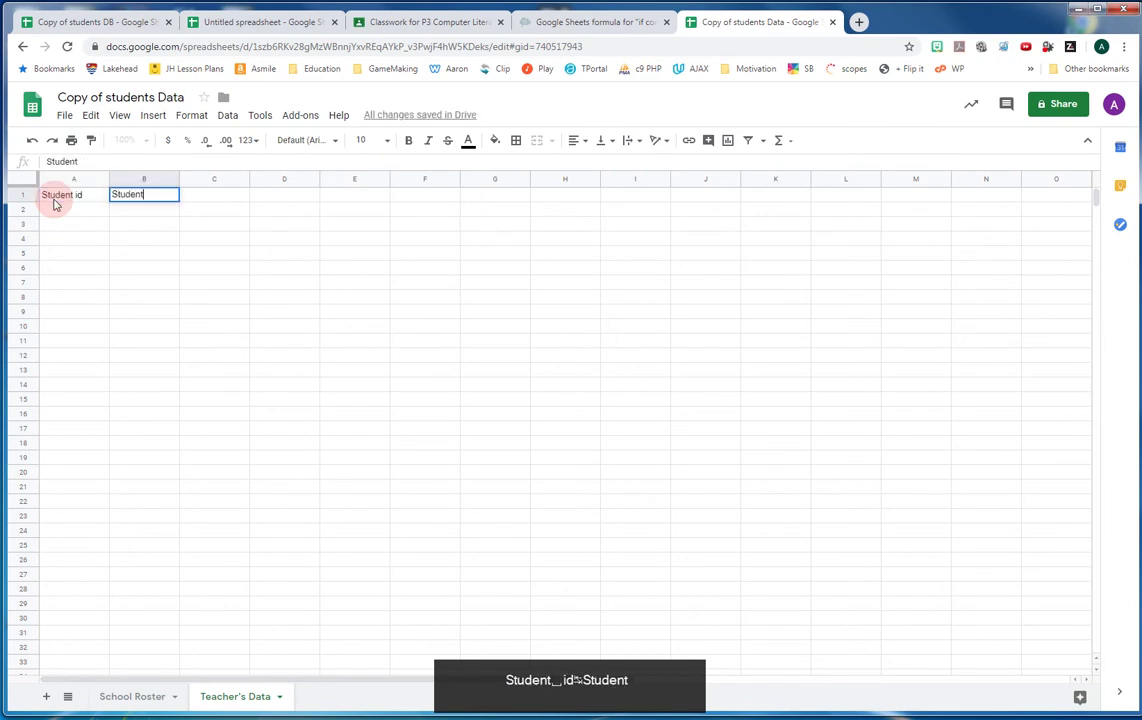
pyautogui.write(' Number')
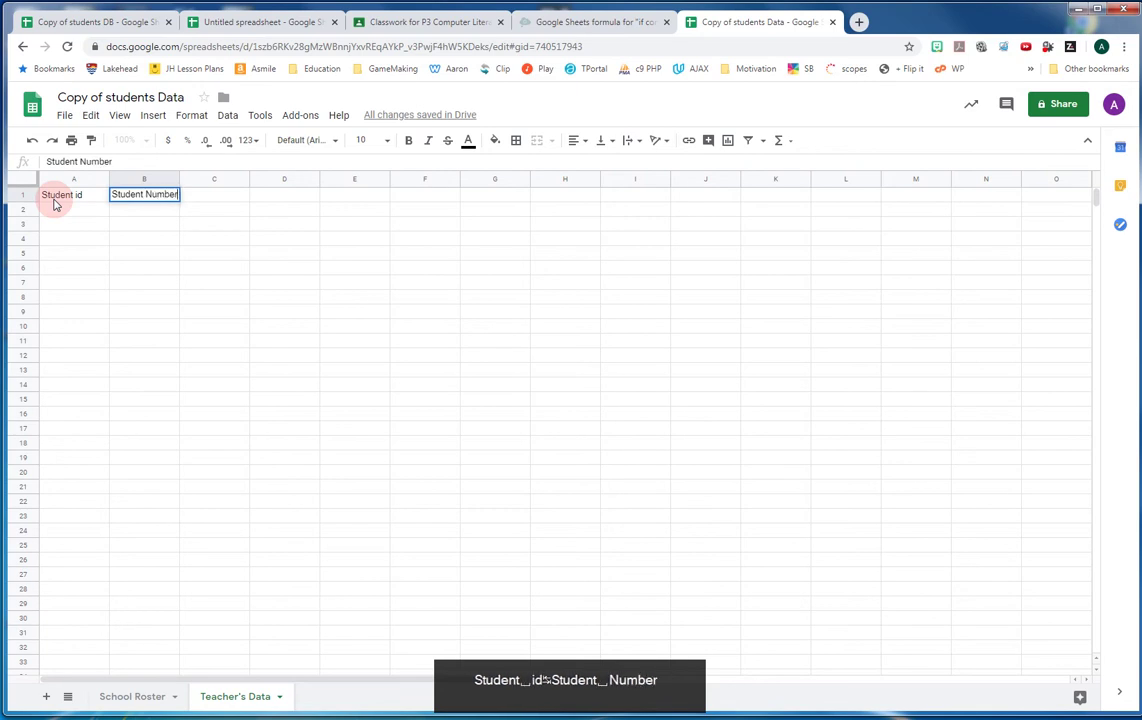
# Recheck the column list in the assignment and change the heading in A1 to School id.
pyautogui.click(455, 22)
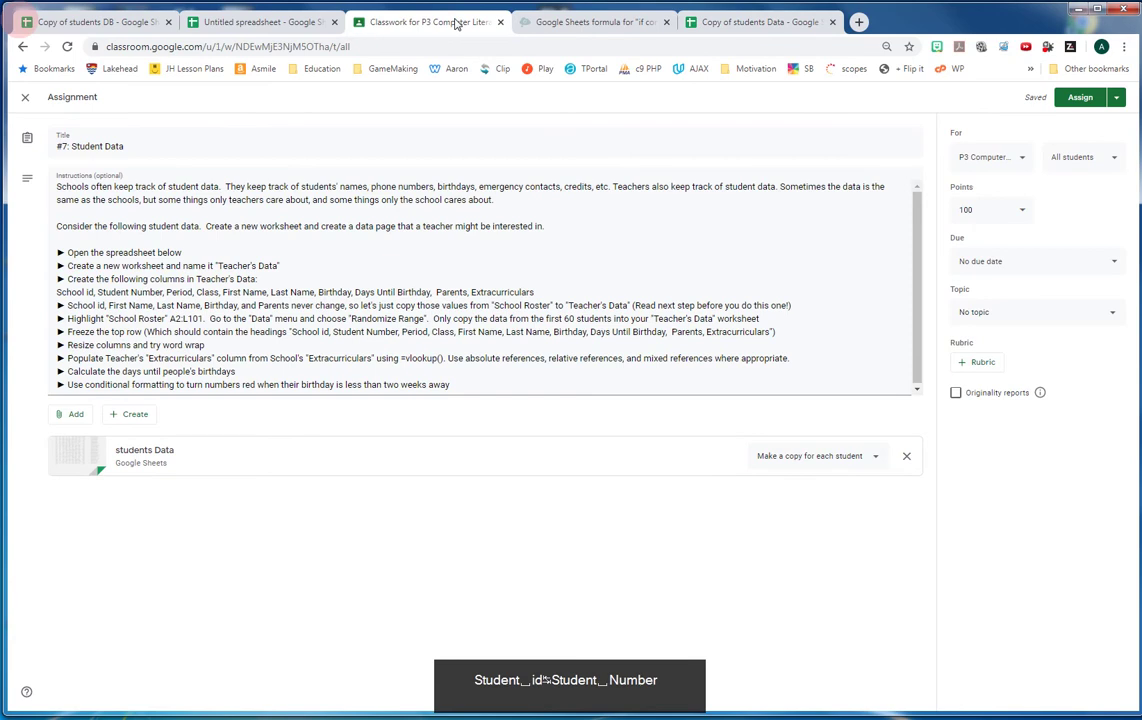
pyautogui.click(740, 21)
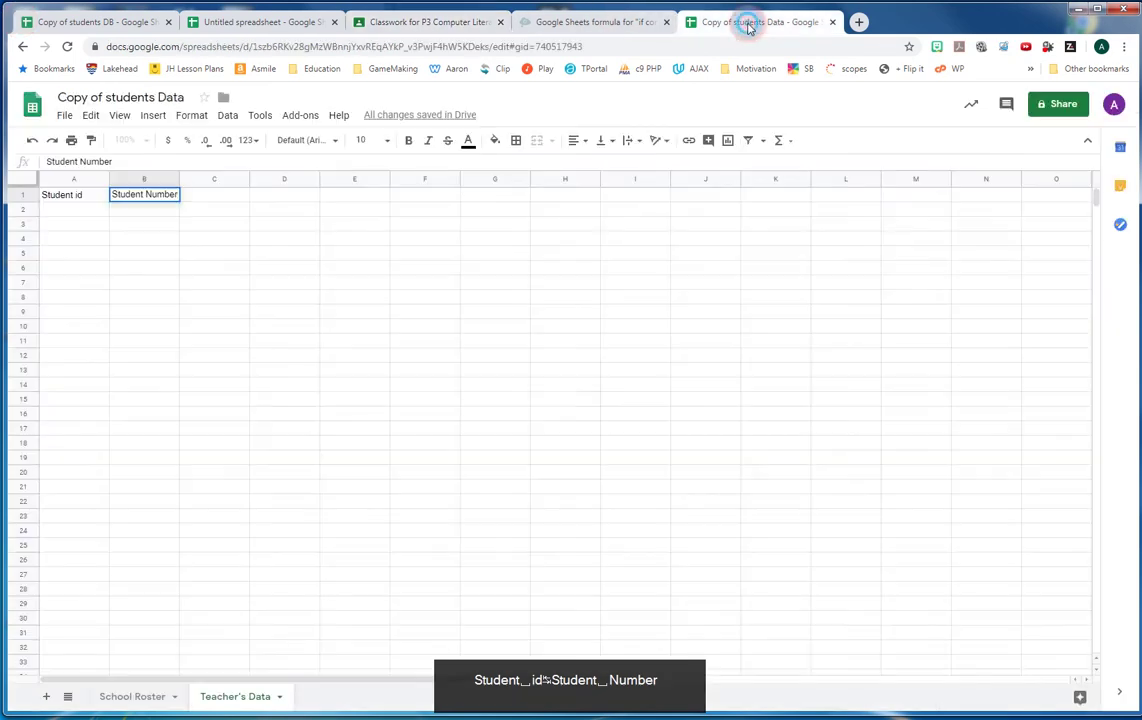
pyautogui.click(75, 194)
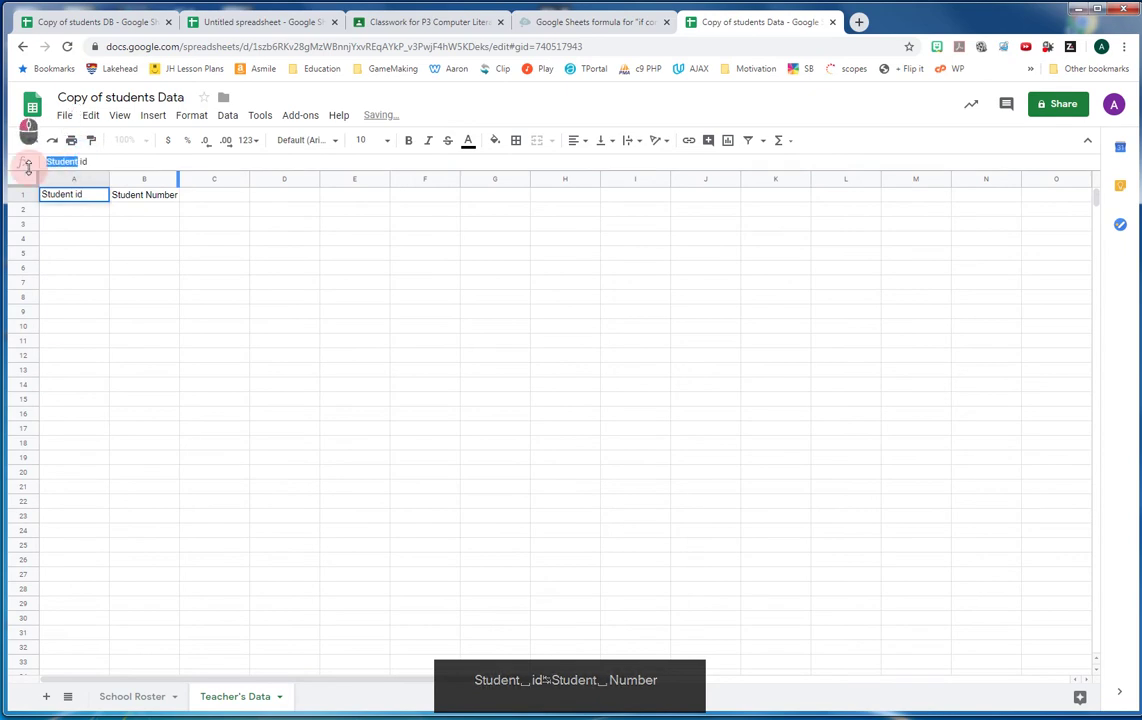
pyautogui.moveTo(77, 161); pyautogui.dragTo(28, 166)
pyautogui.write('School')
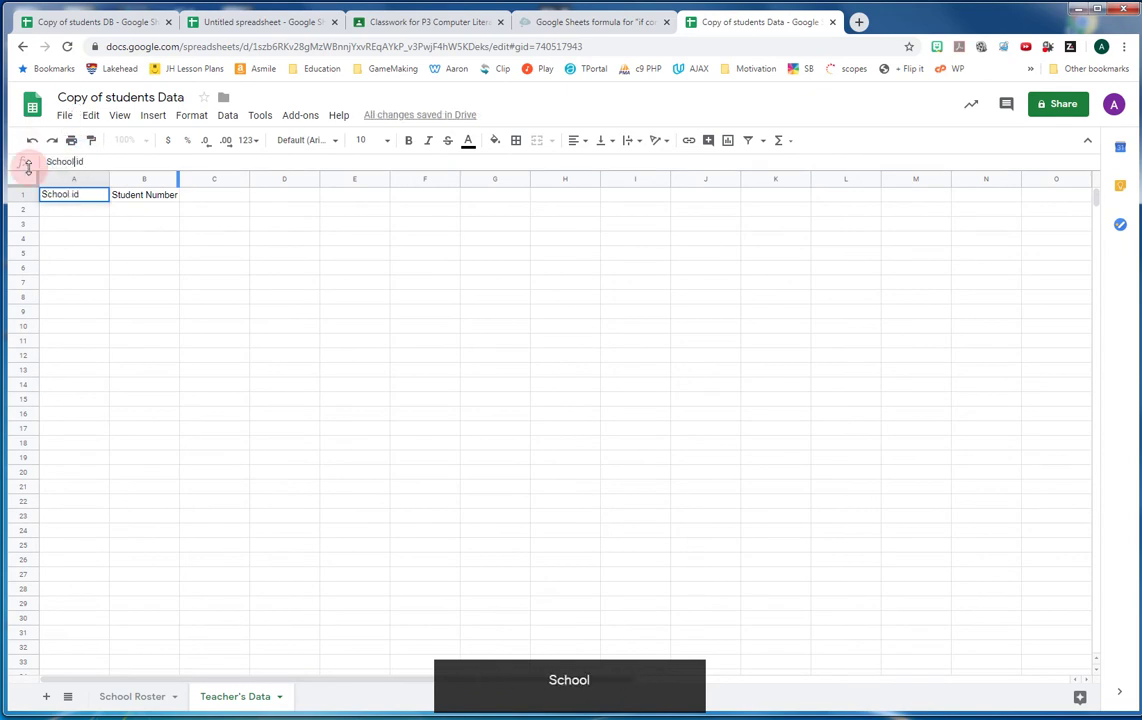
# Enter the headings Period in C1 and Class in D1 of Teacher's Data.
pyautogui.click(221, 198)
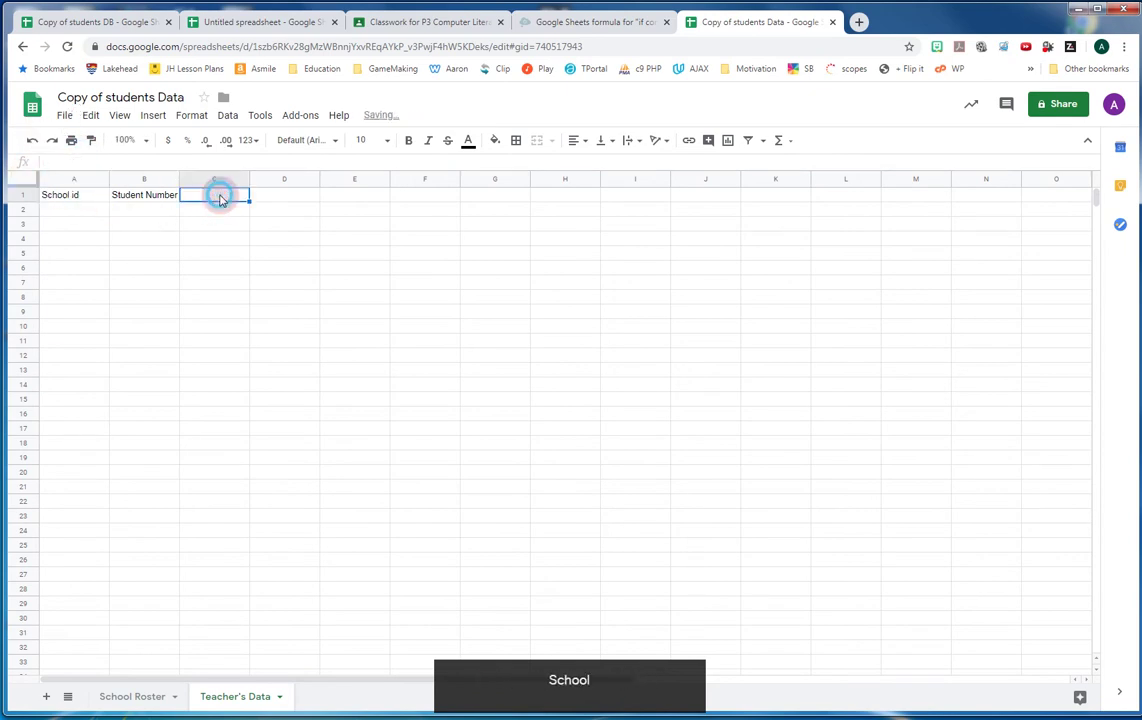
pyautogui.write('Period')
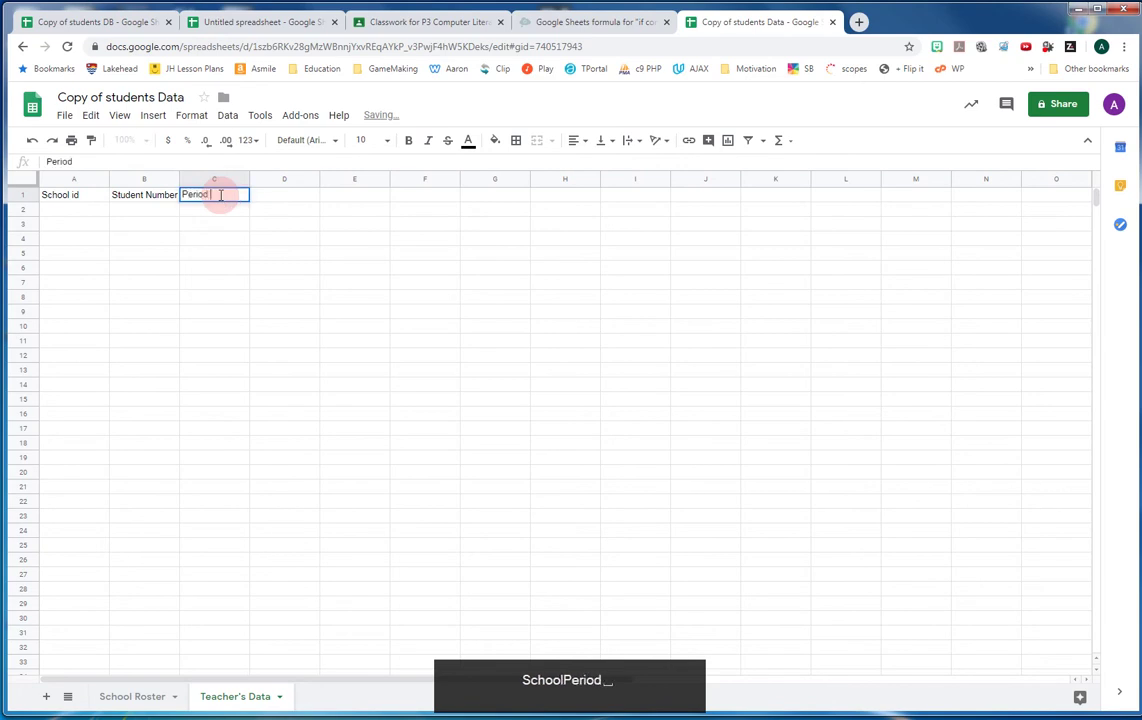
pyautogui.press('Tab')
pyautogui.write('Class')
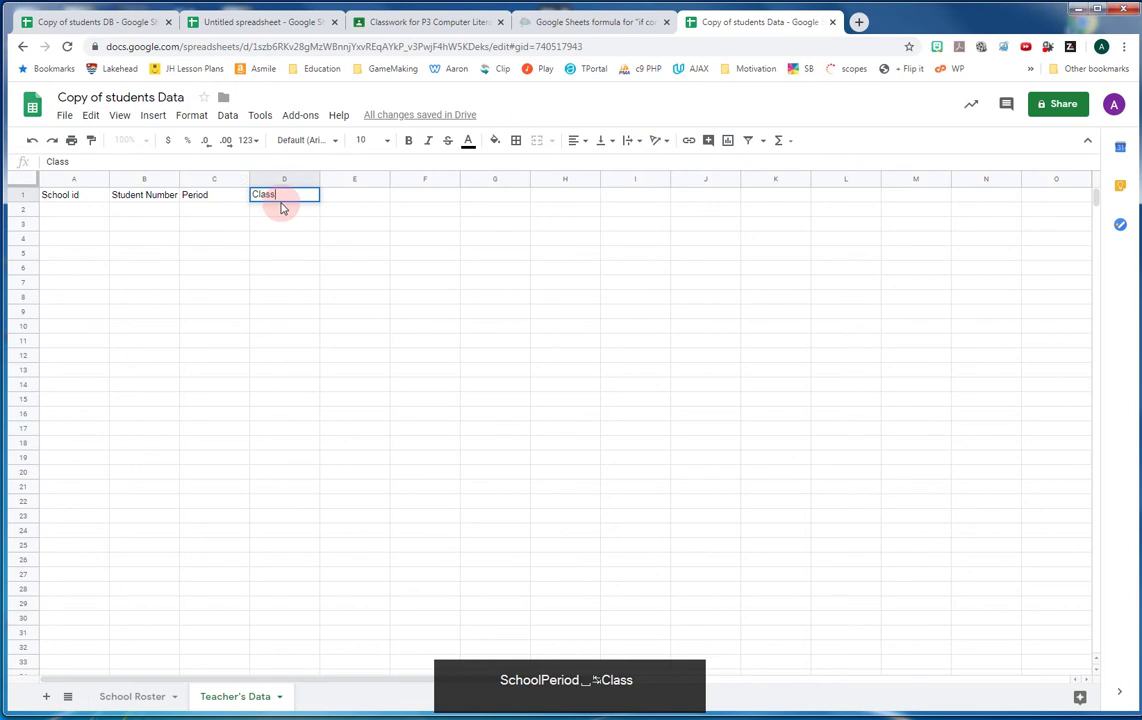
# Check the column list in the assignment and enter the headings FirstName in E1 and LastName in F1.
pyautogui.click(420, 20)
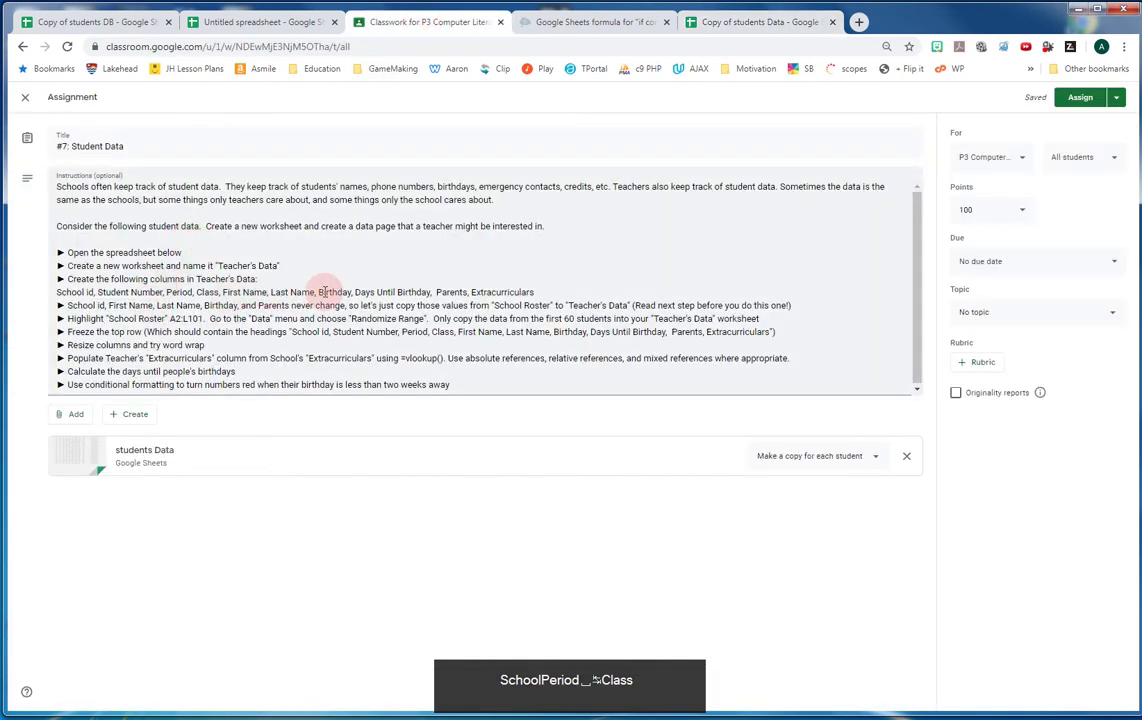
pyautogui.click(720, 21)
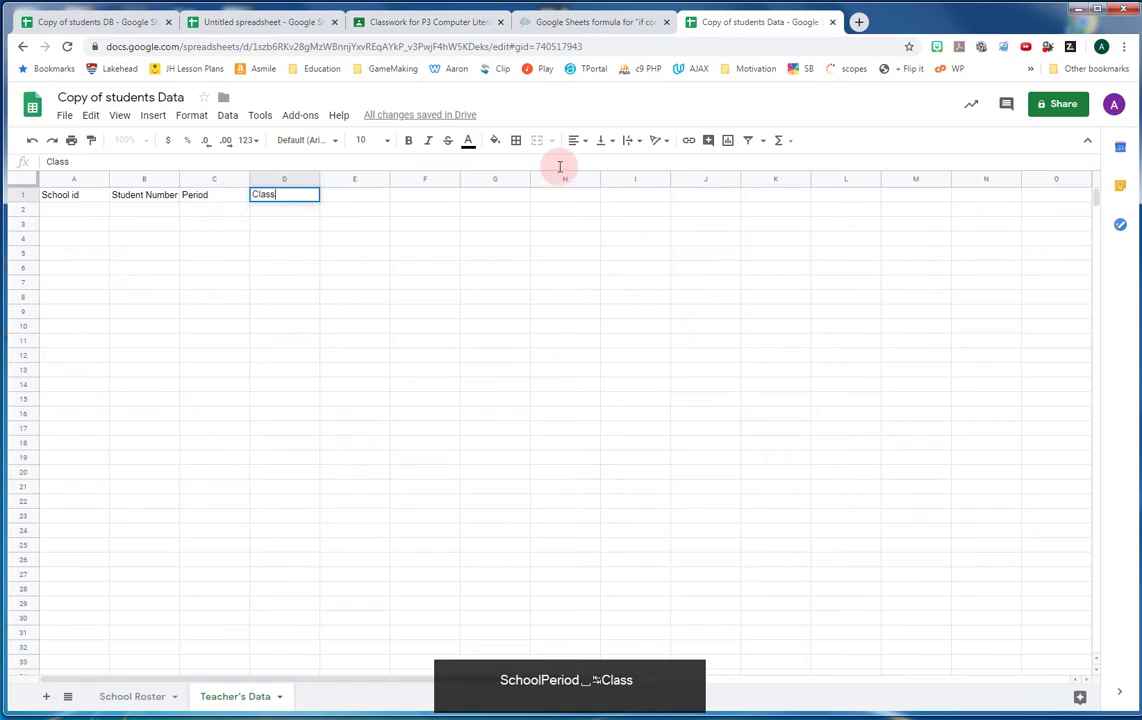
pyautogui.press('Tab')
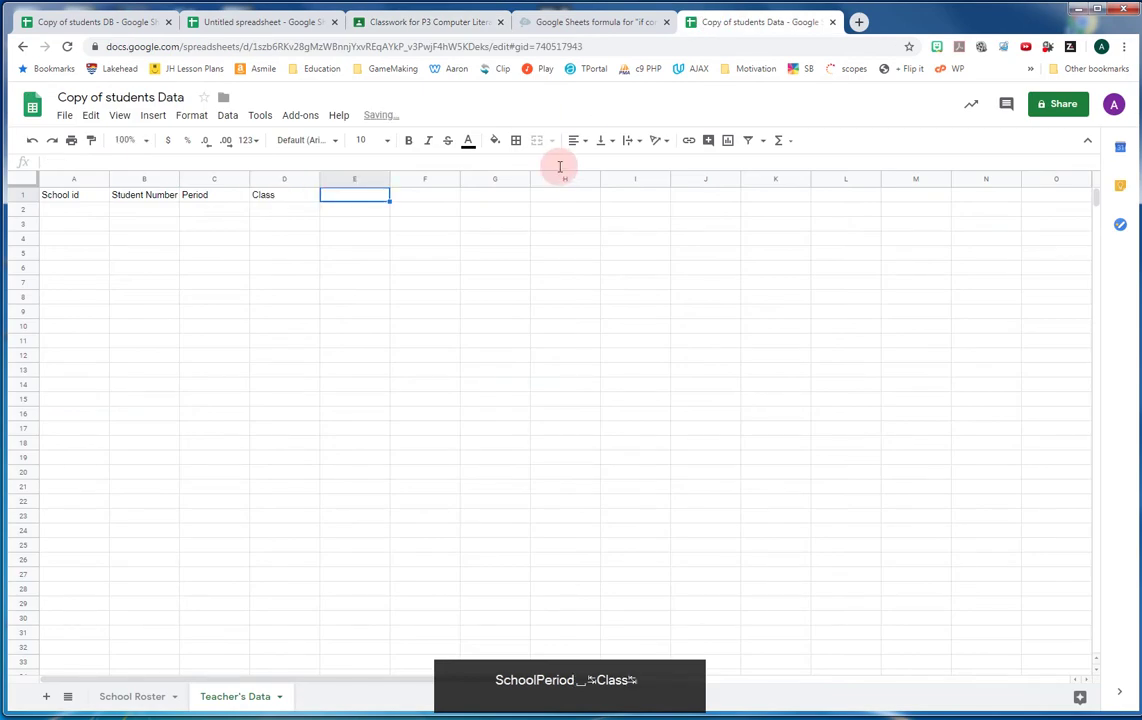
pyautogui.write('F')
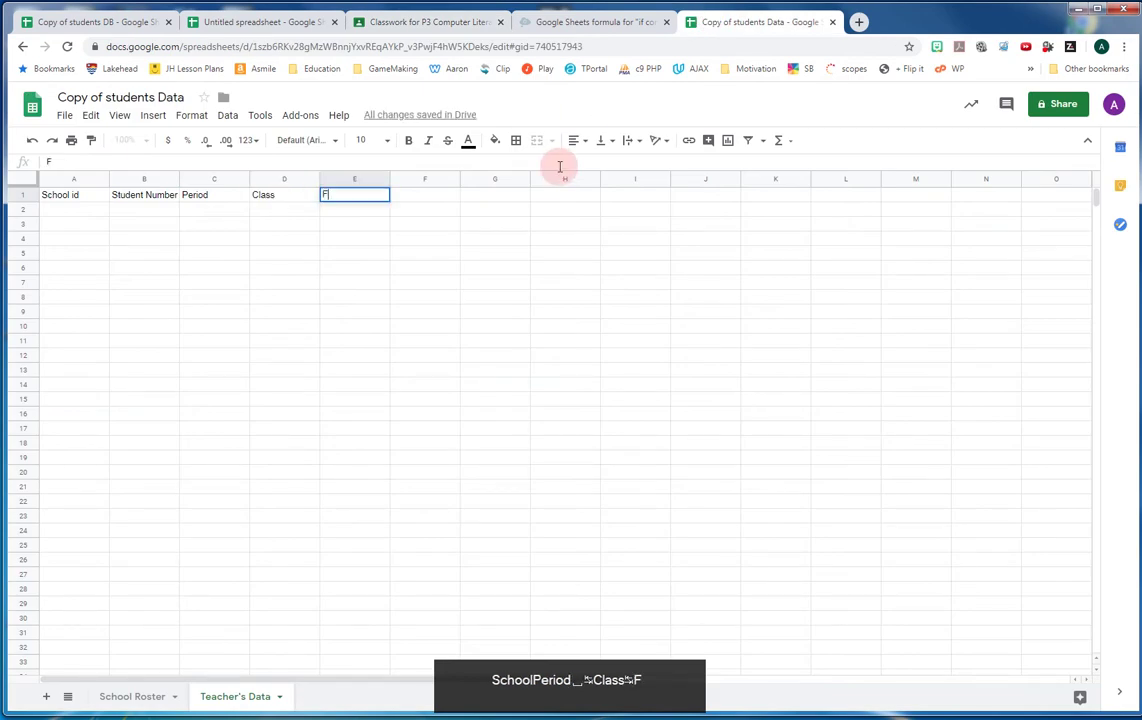
pyautogui.write('irstName')
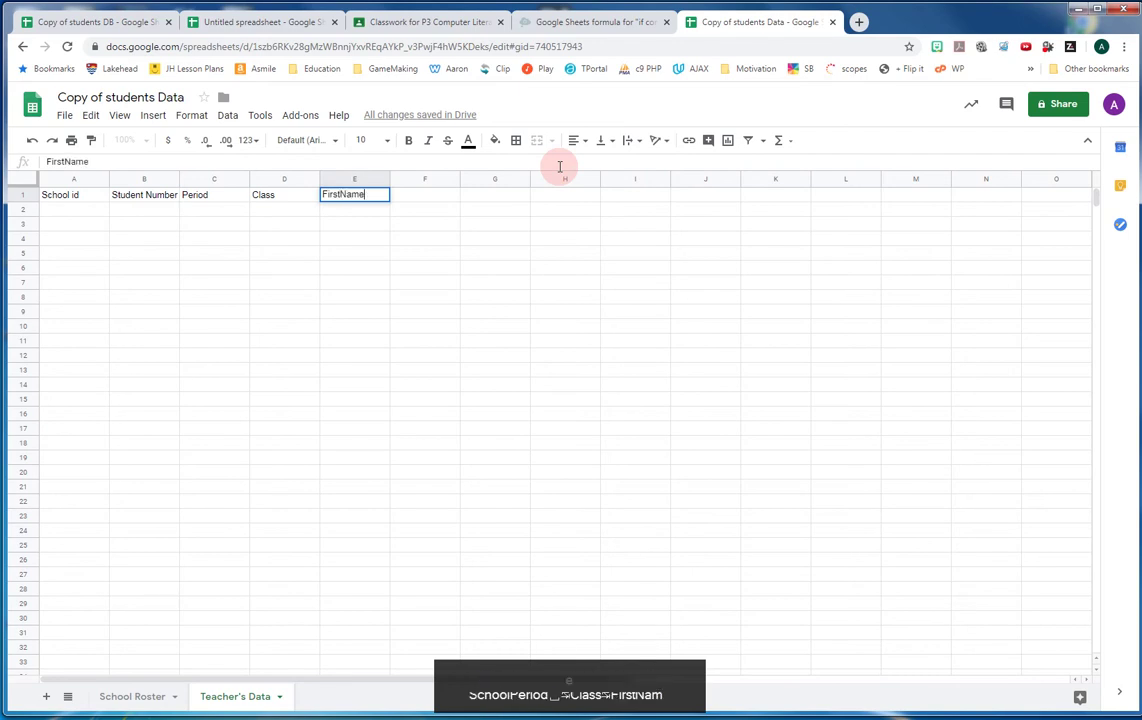
pyautogui.press('Tab')
pyautogui.write('LastName')
pyautogui.press('Tab')
# Enter the headings Birthday in G1 and Days until Birthday in H1.
pyautogui.write('Bi')
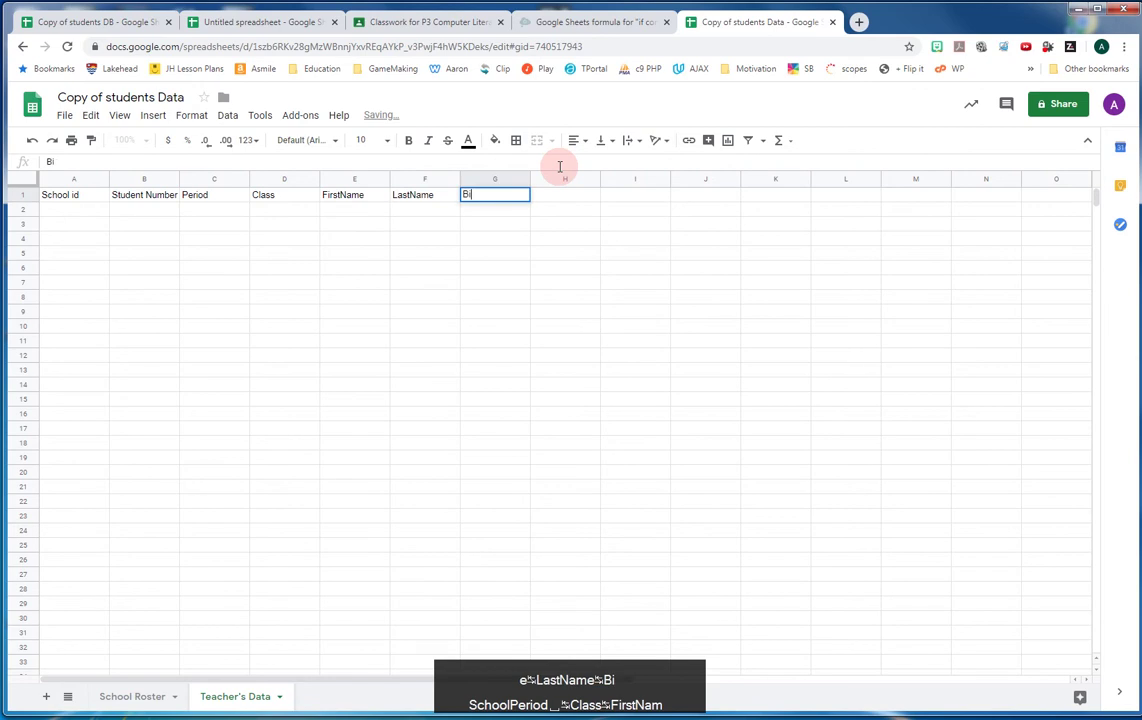
pyautogui.write('rthday')
pyautogui.press('Tab')
pyautogui.write('Day')
pyautogui.press('BackSpace')
pyautogui.press('BackSpace')
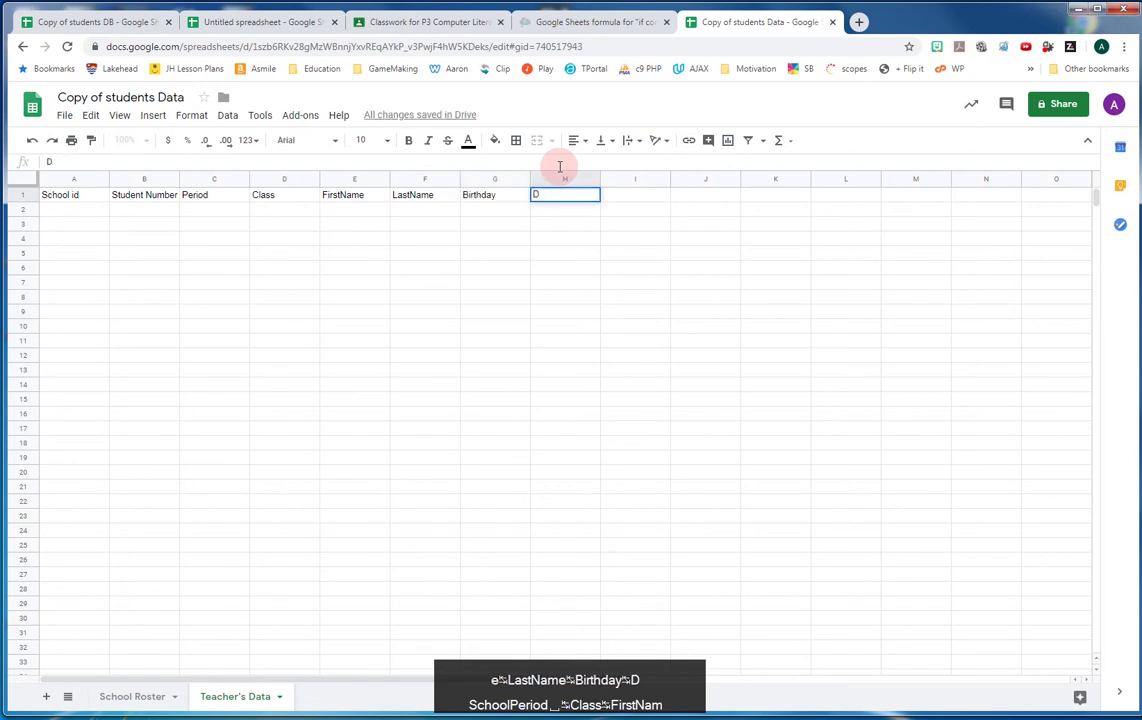
pyautogui.write('ays until Birthday')
pyautogui.press('Tab')
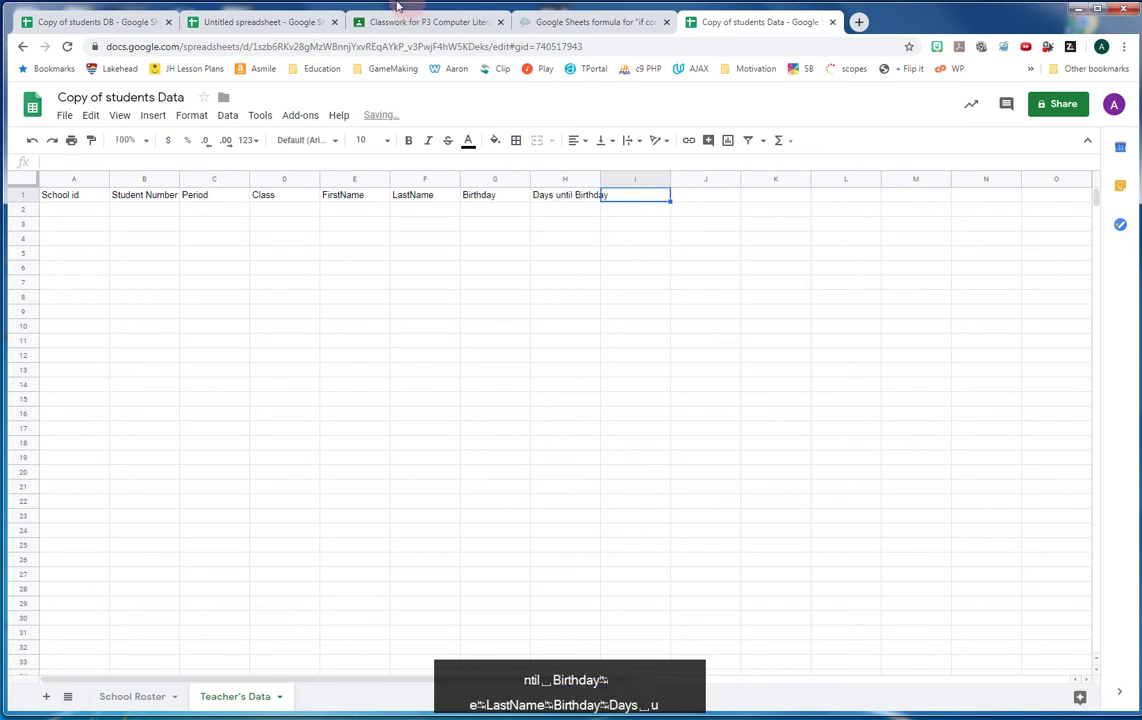
# Check the remaining columns in the assignment and enter the headings Parents in I1 and Extracurricular in J1.
pyautogui.click(390, 20)
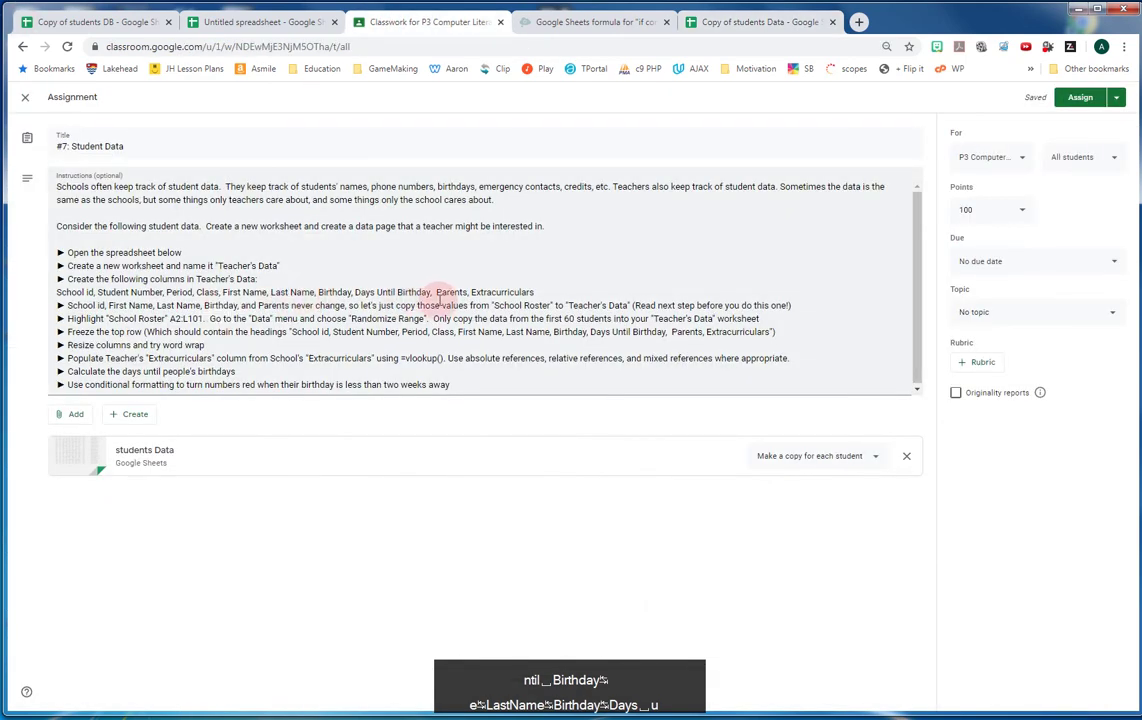
pyautogui.click(736, 23)
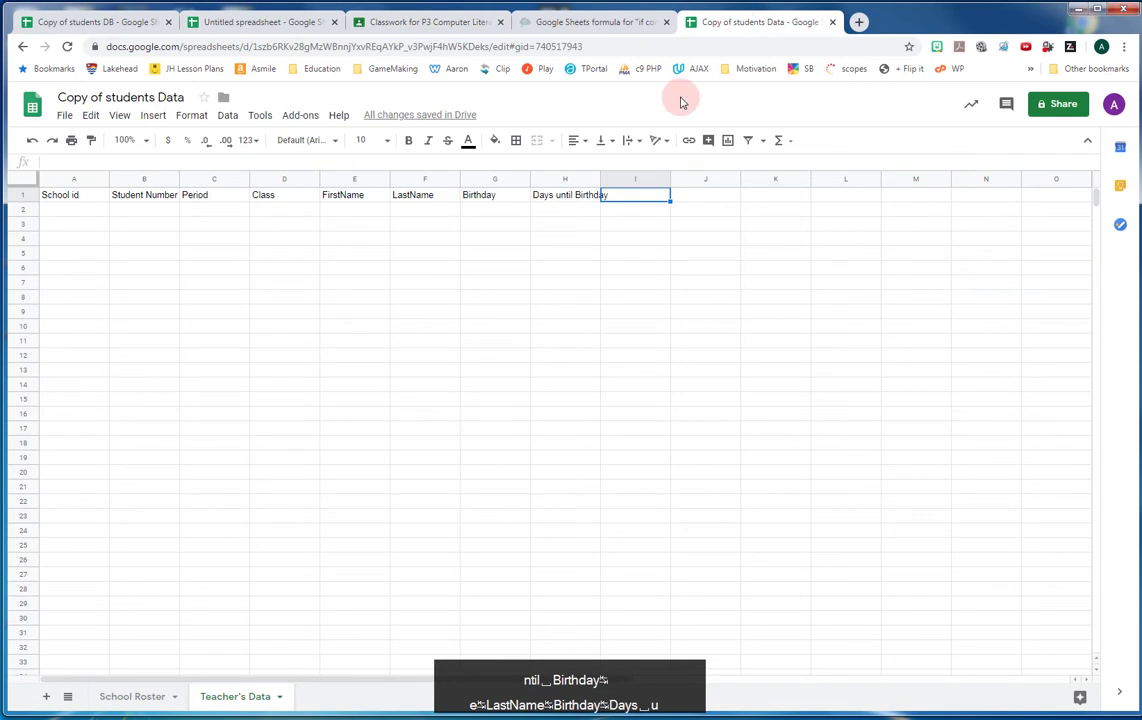
pyautogui.write('Parents')
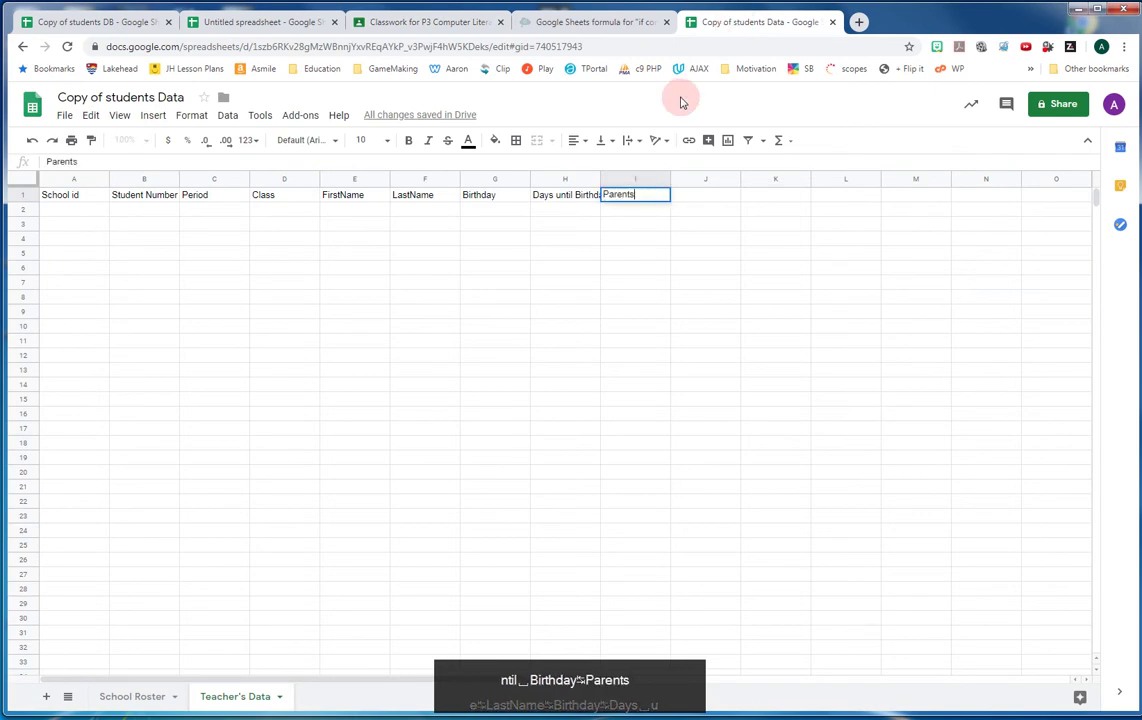
pyautogui.press('Tab')
pyautogui.write('Extra')
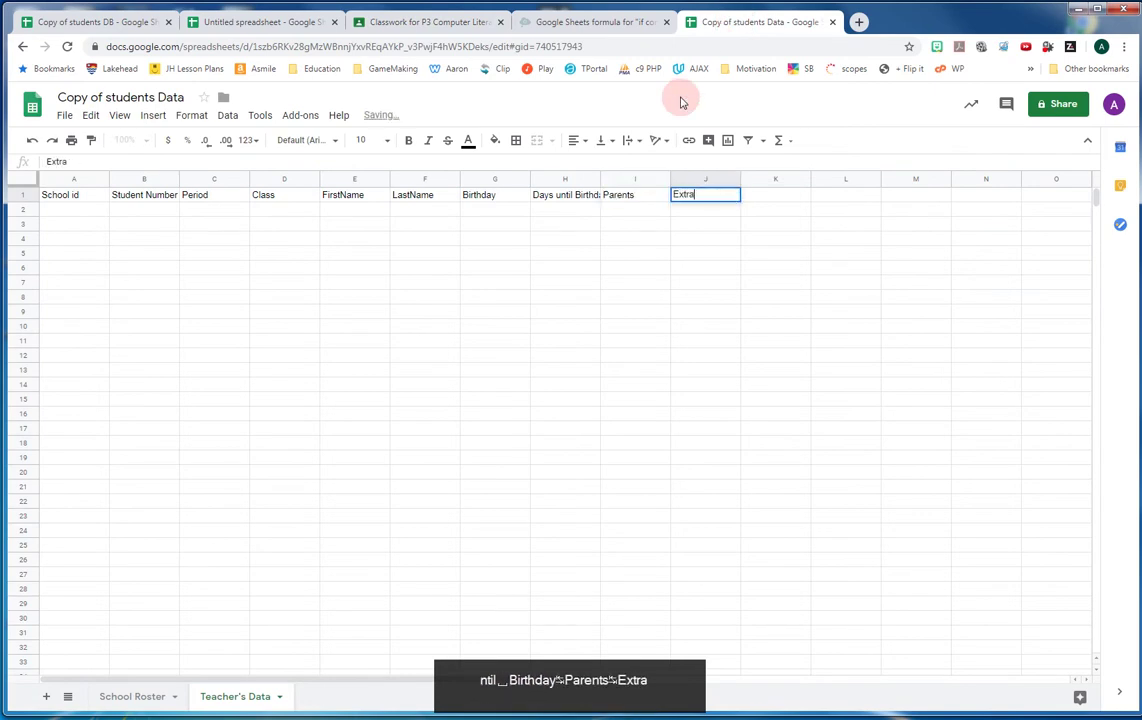
pyautogui.write('curricular')
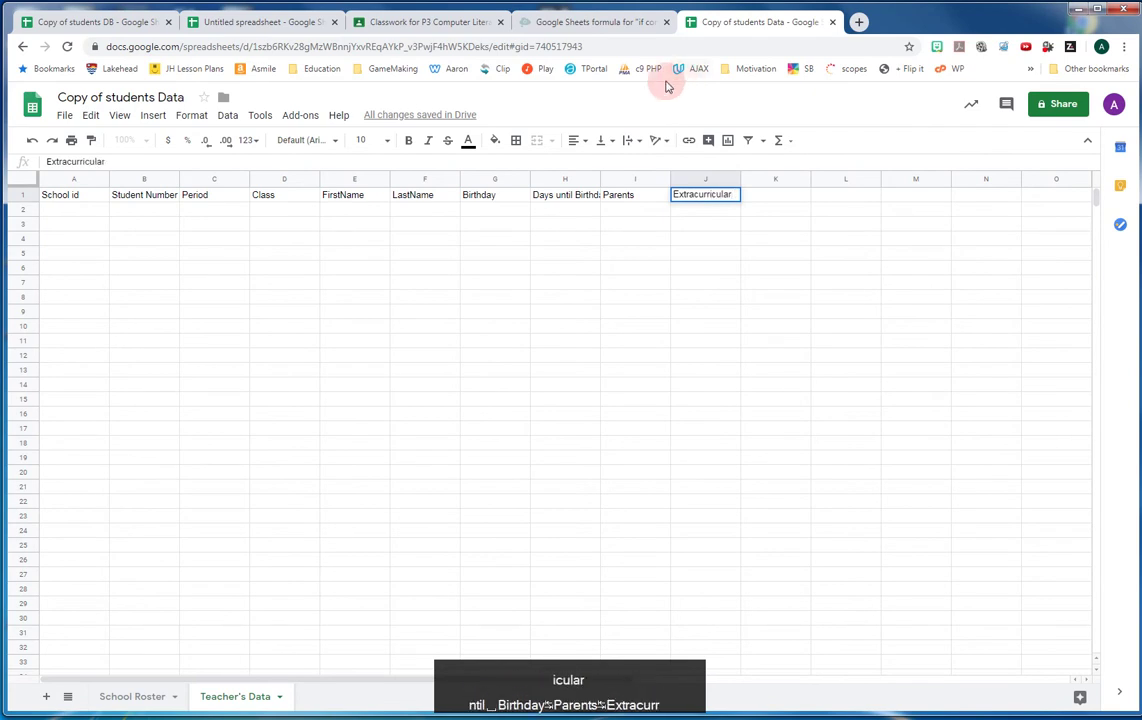
pyautogui.click(758, 196)
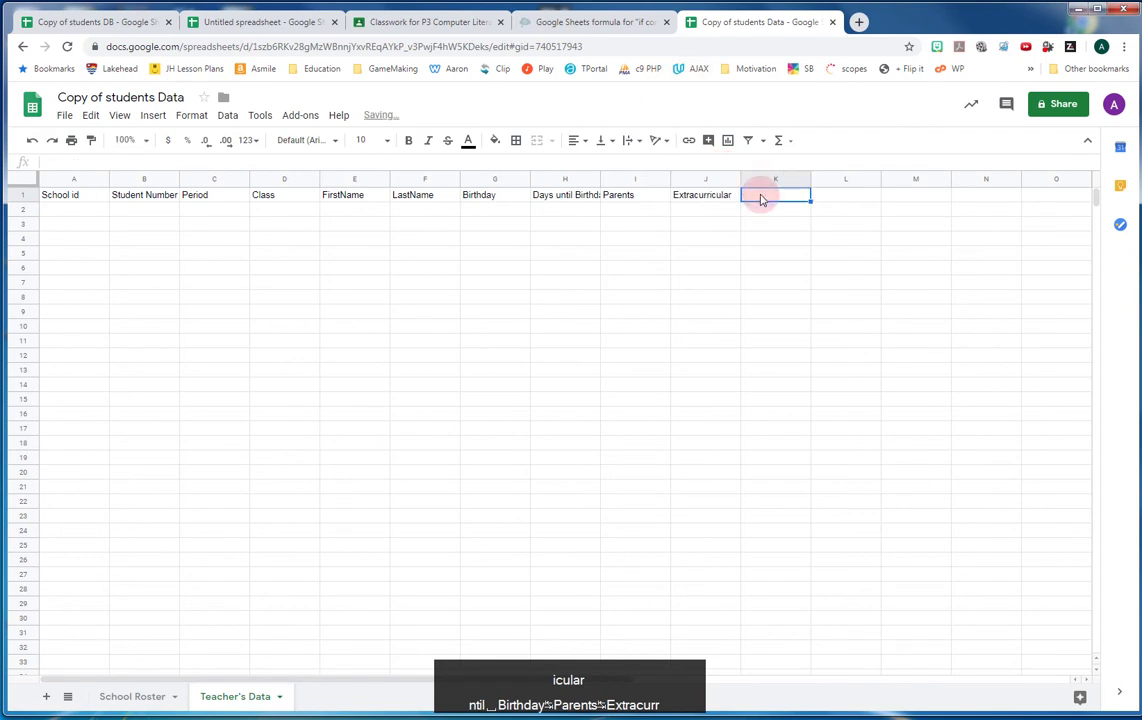
# Check the assignment's next instruction and randomize the student rows A2:L101 in School Roster, leaving out the header row.
pyautogui.click(445, 20)
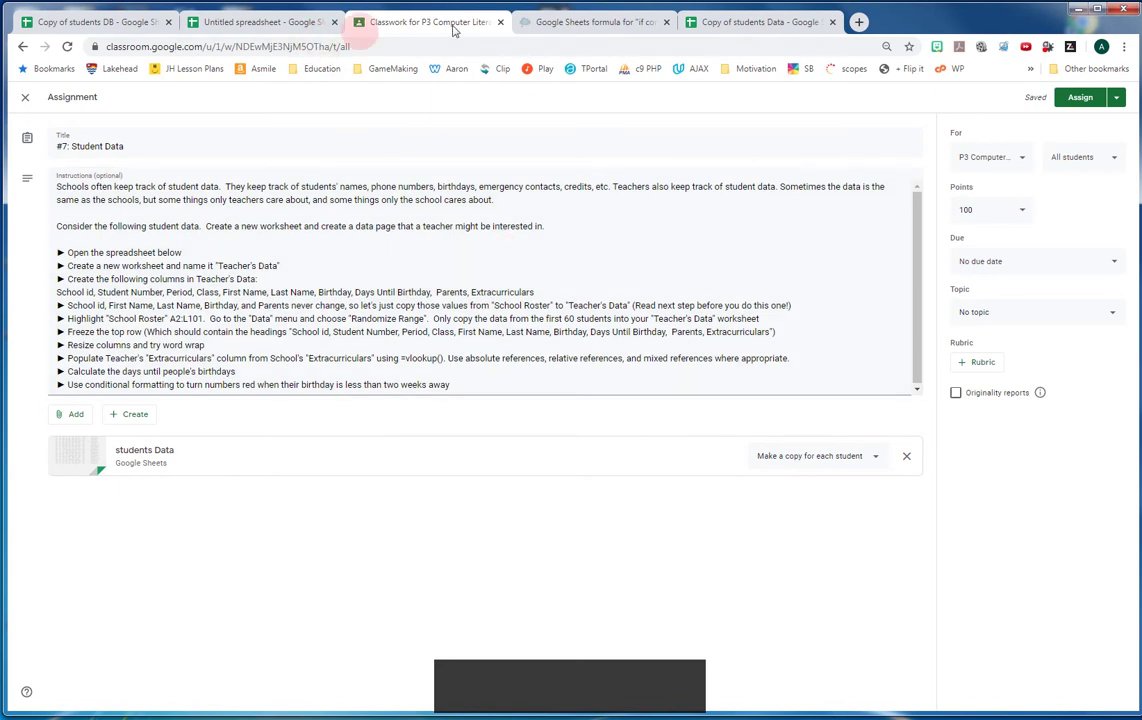
pyautogui.click(726, 22)
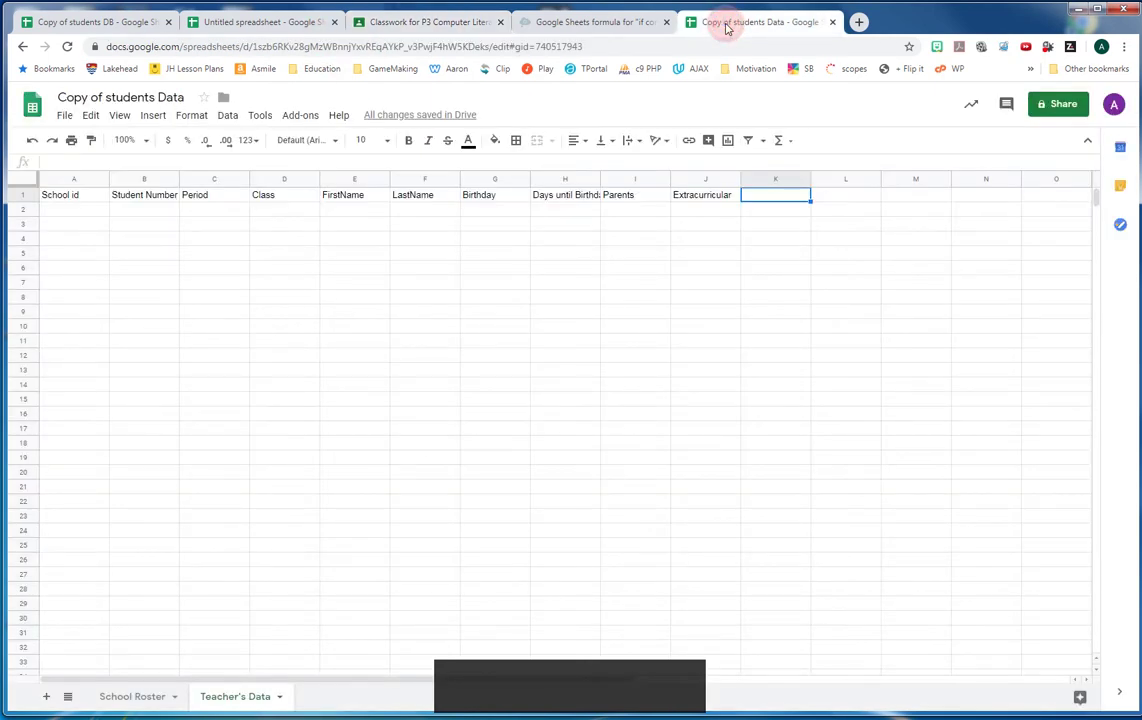
pyautogui.click(131, 692)
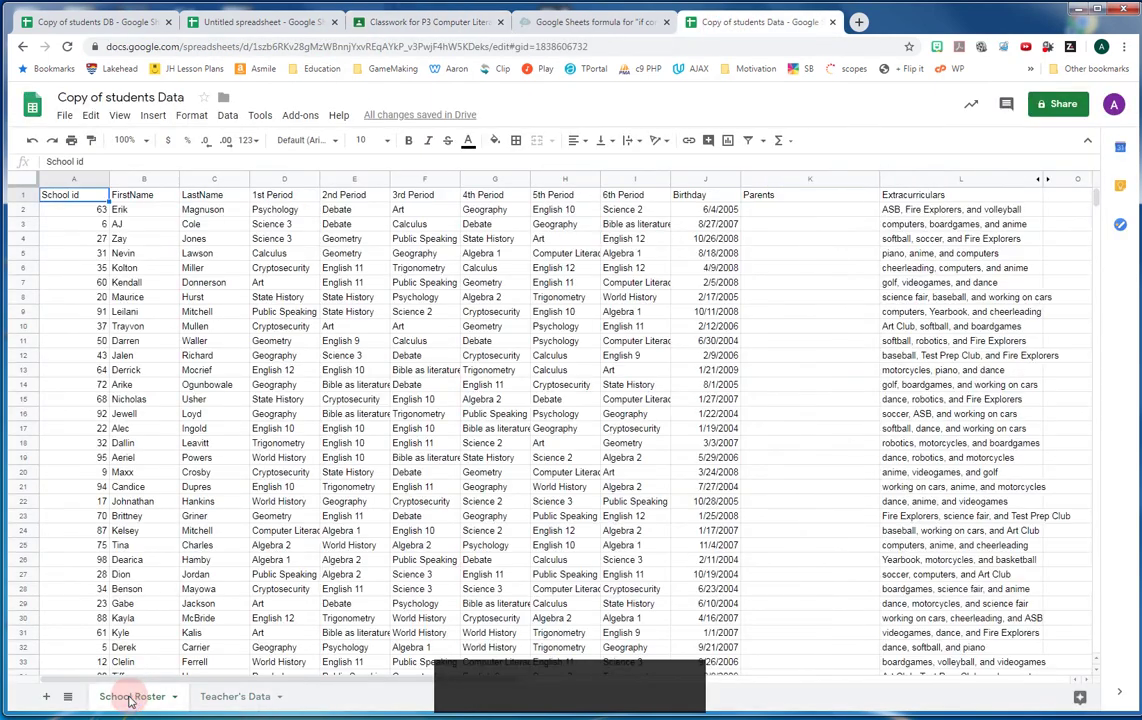
pyautogui.click(61, 211)
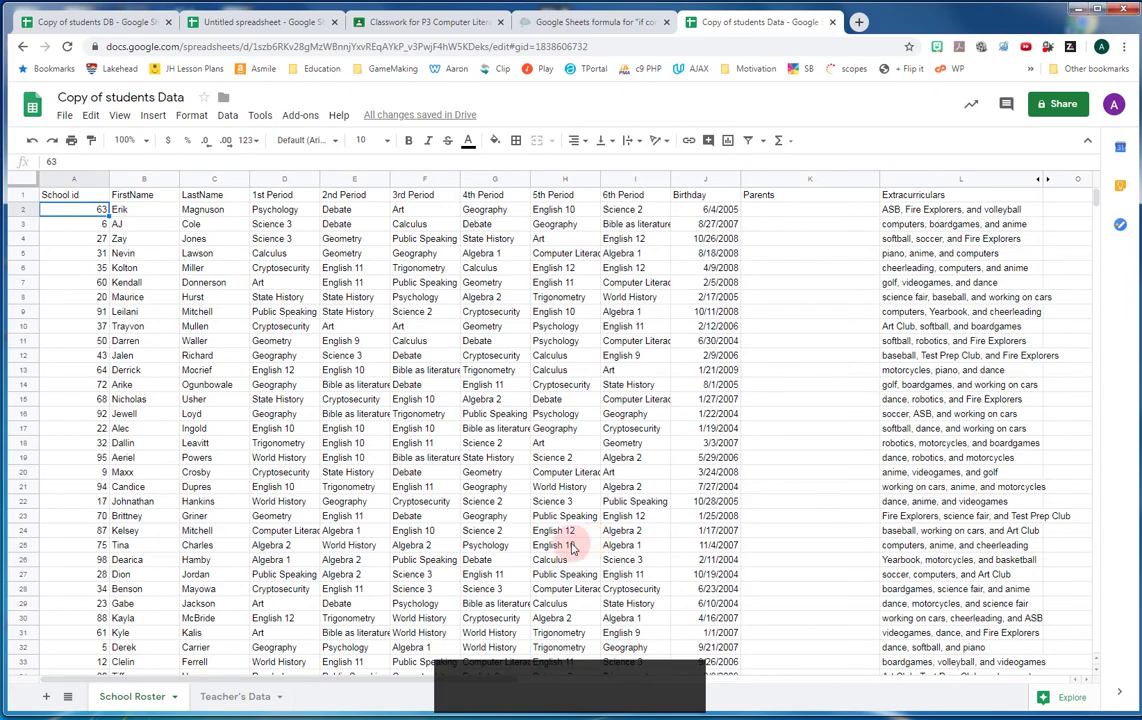
pyautogui.scroll(-15, 870, 555)
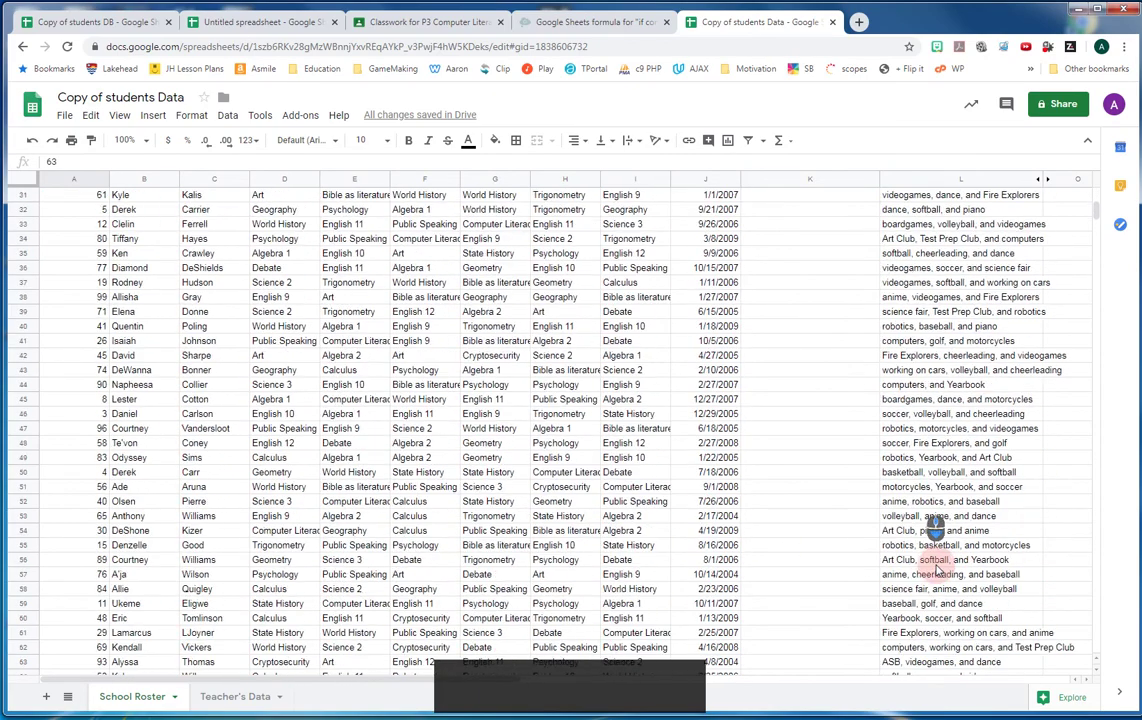
pyautogui.scroll(-9, 937, 568)
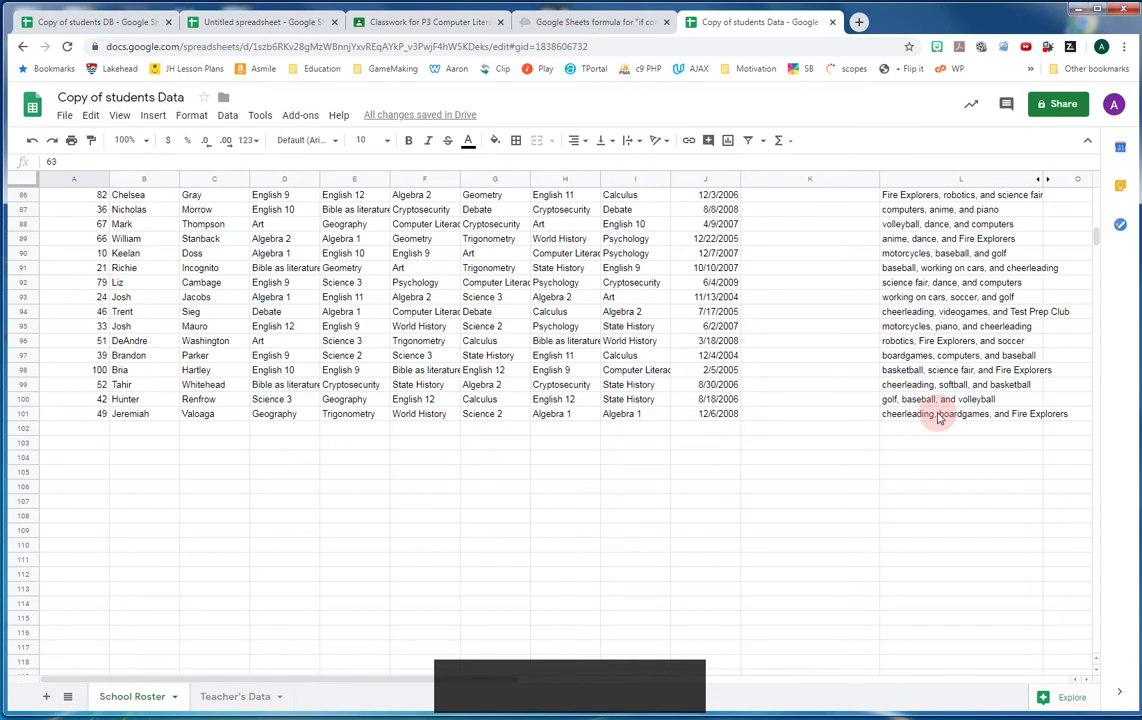
pyautogui.hotkey('ctrl', 'a')
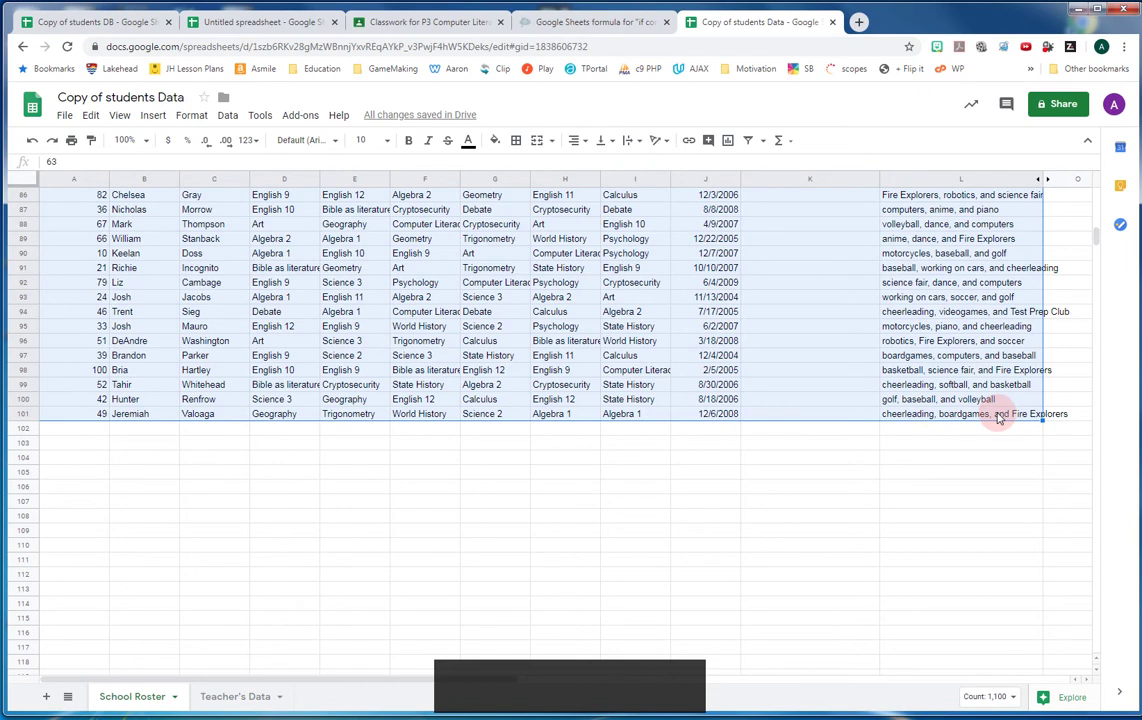
pyautogui.scroll(10, 586, 540)
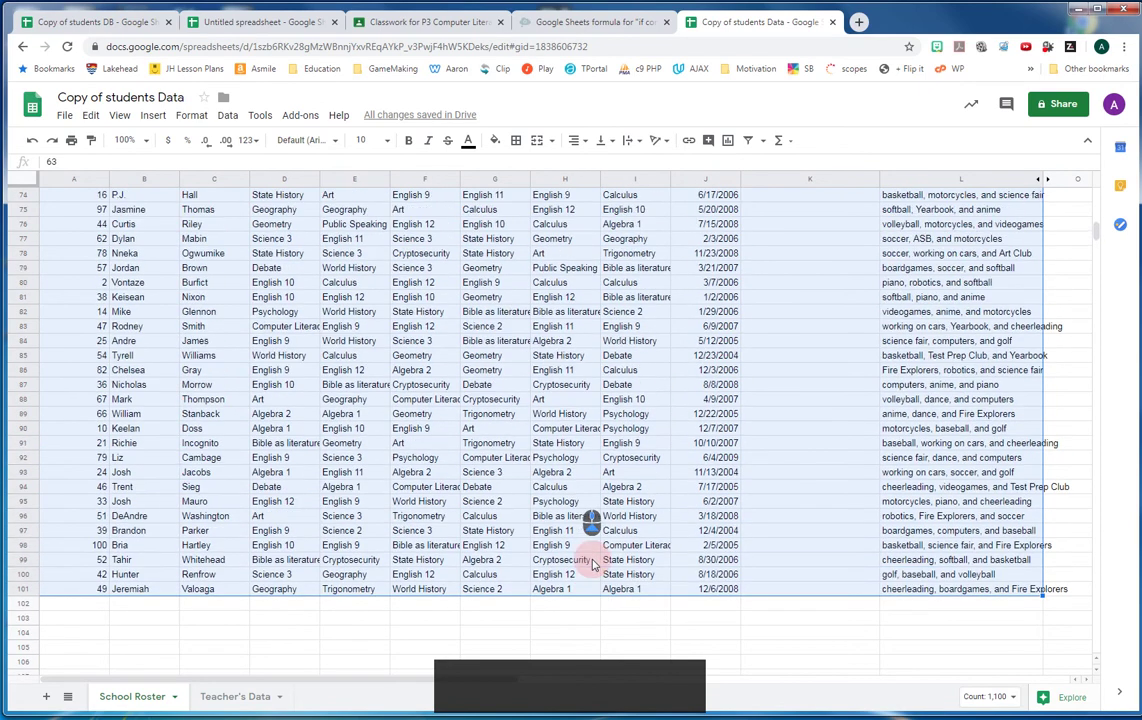
pyautogui.scroll(7, 586, 540)
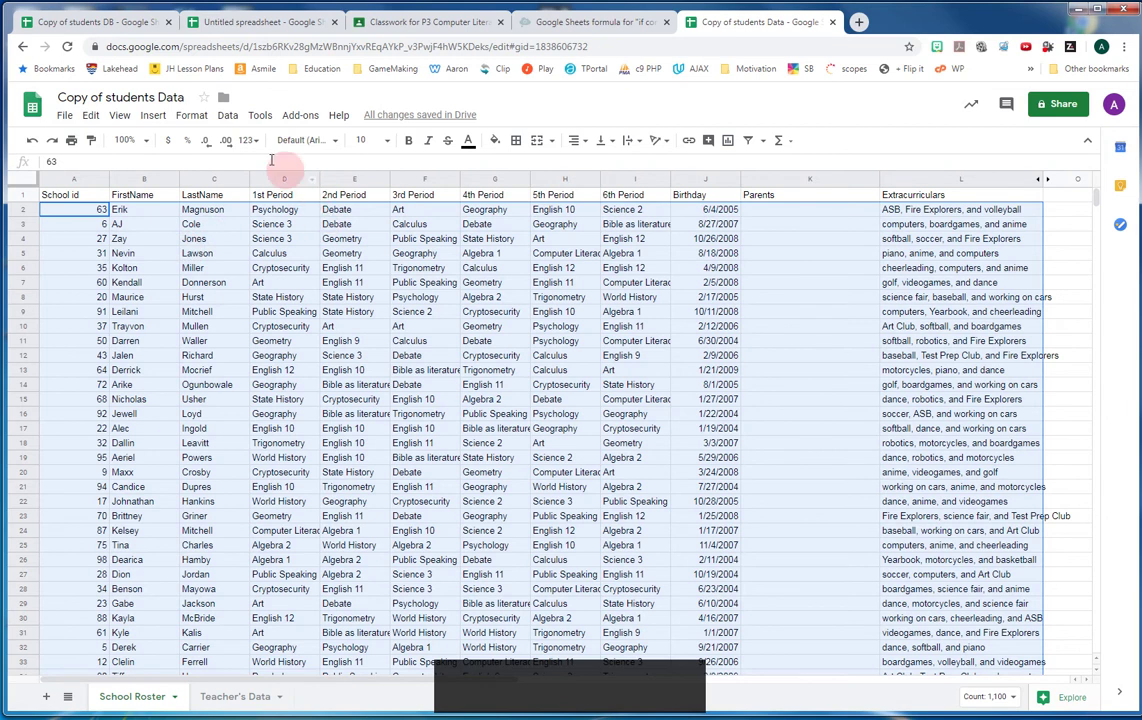
pyautogui.click(228, 117)
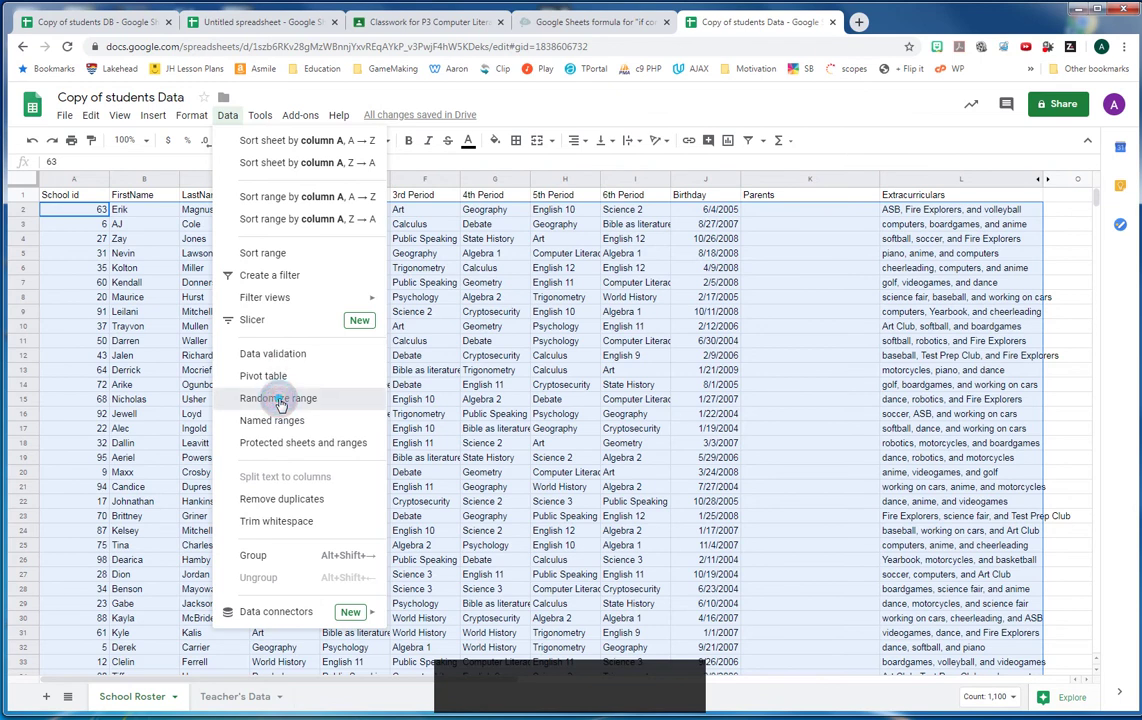
pyautogui.click(279, 399)
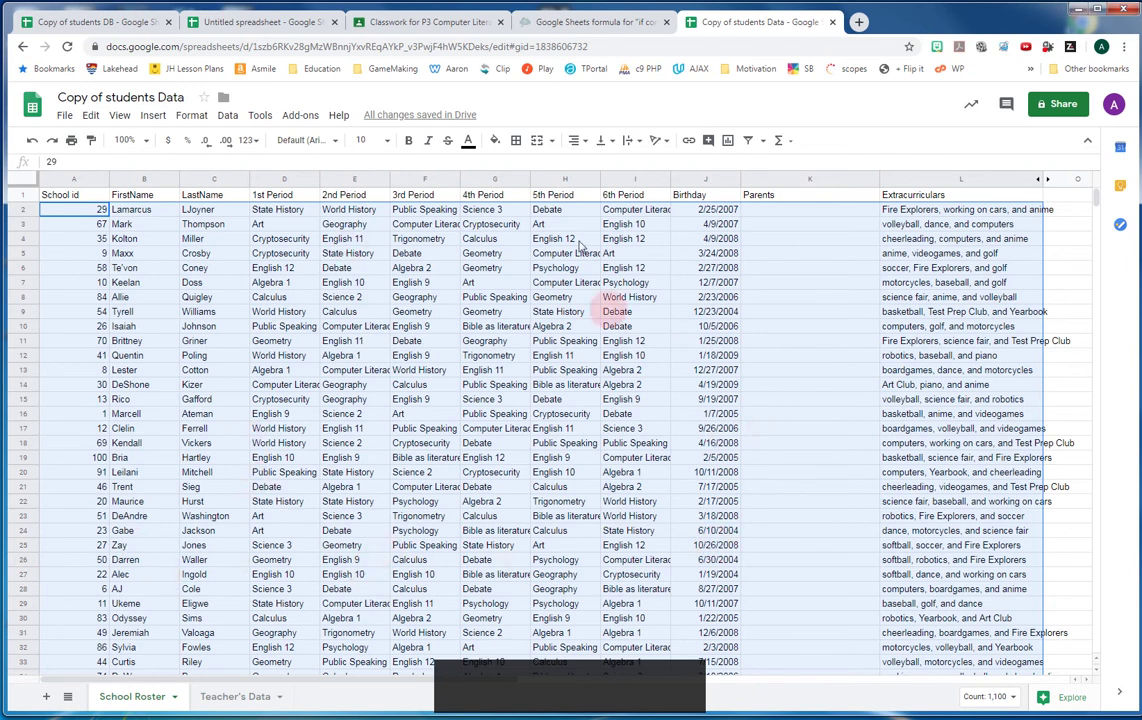
# Check the assignment's copy instruction and copy the first 60 students' ids and names, A2:C61 in School Roster, to A2 in Teacher's Data.
pyautogui.click(416, 24)
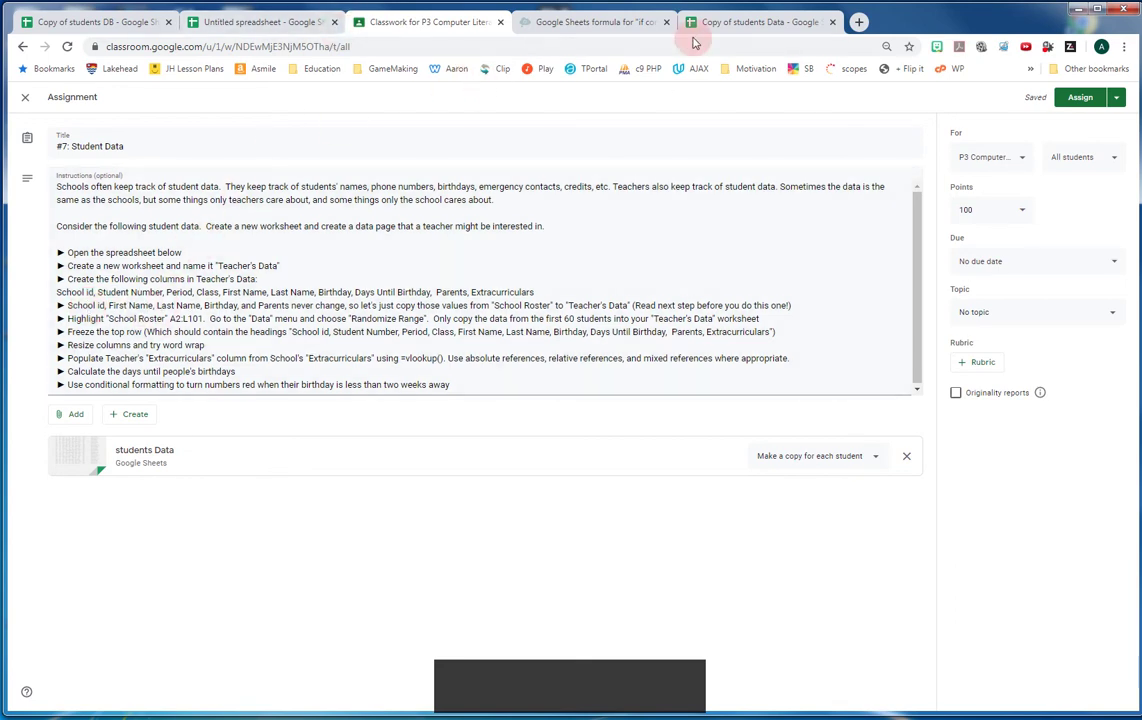
pyautogui.click(727, 24)
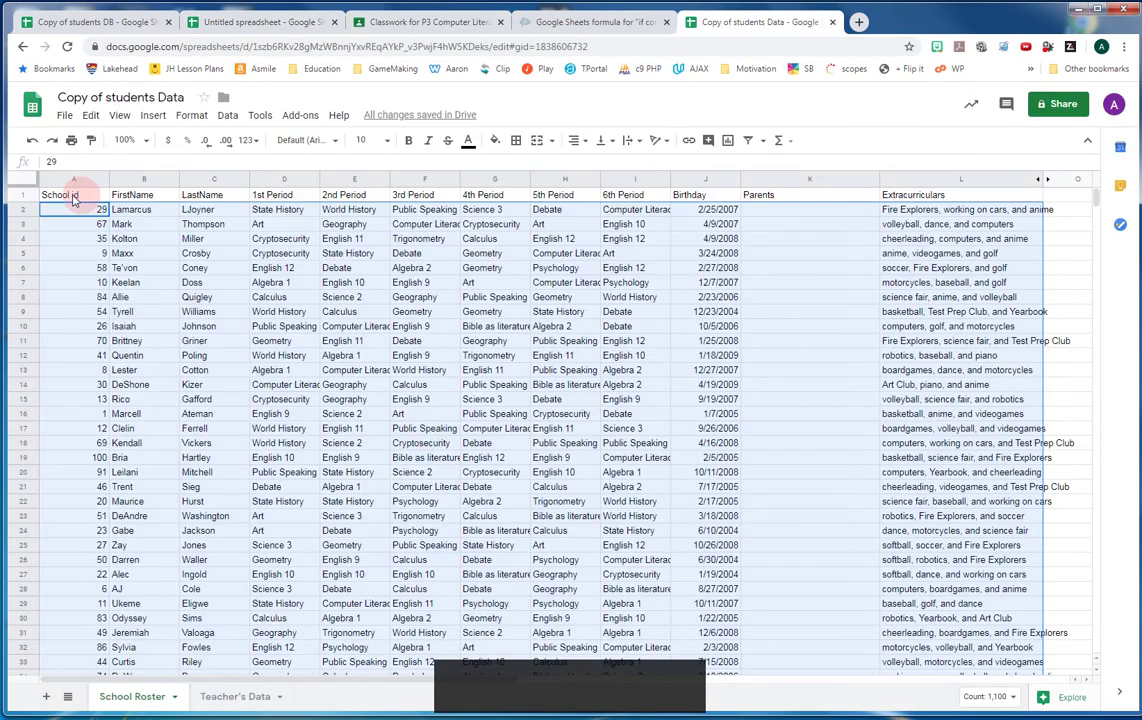
pyautogui.click(54, 236)
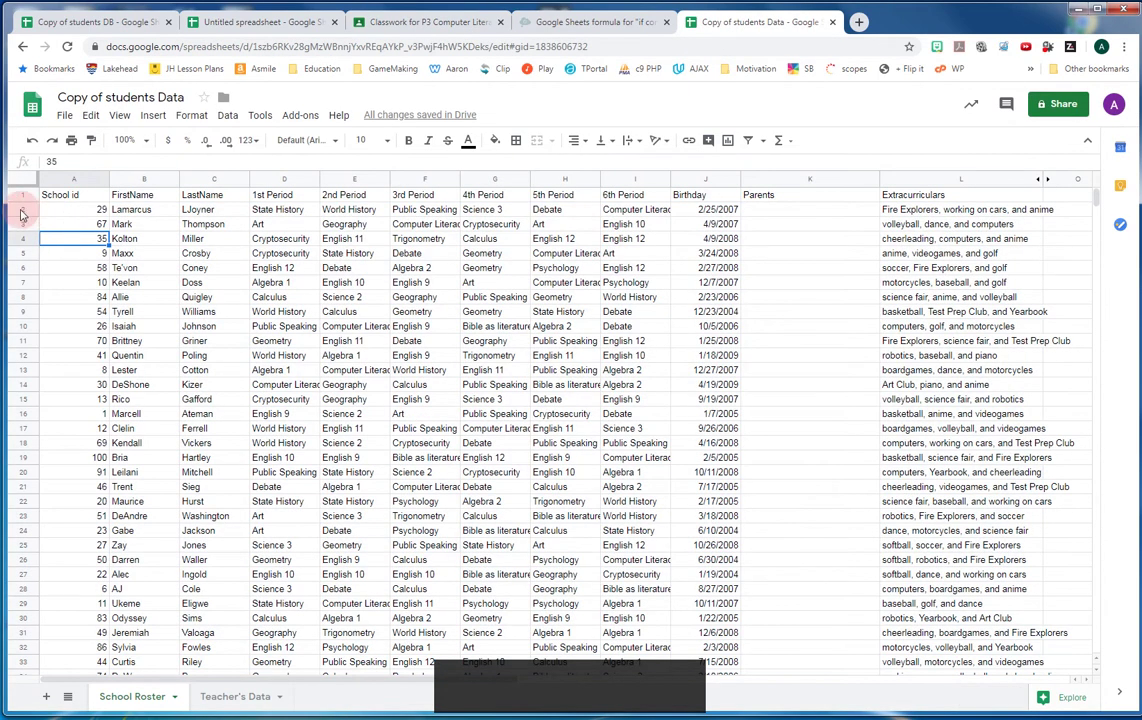
pyautogui.click(82, 214)
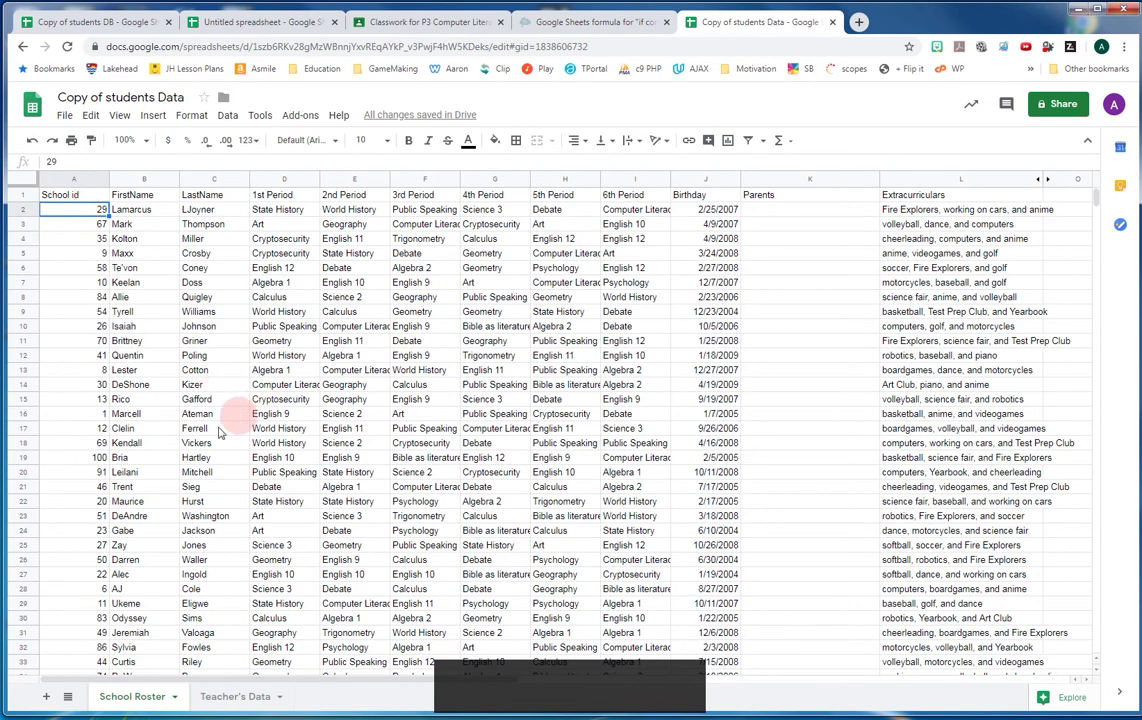
pyautogui.scroll(-2, 188, 430)
pyautogui.scroll(-15, 190, 462)
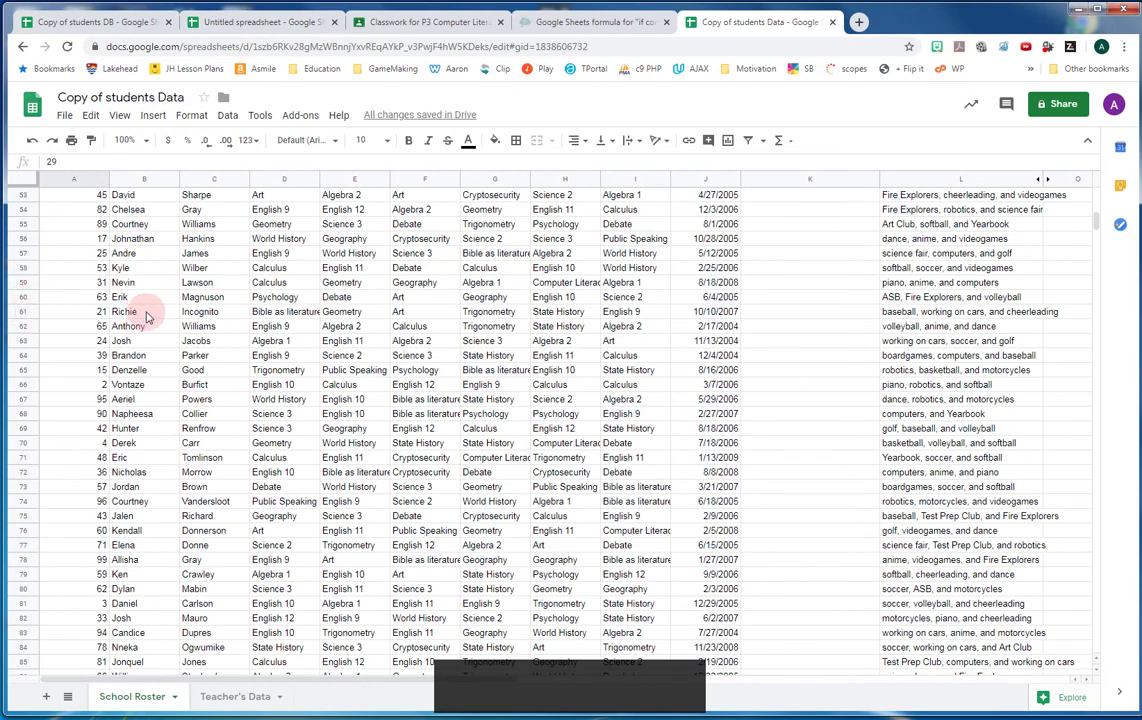
pyautogui.keyDown('shift'); pyautogui.click(212, 313); pyautogui.keyUp('shift')
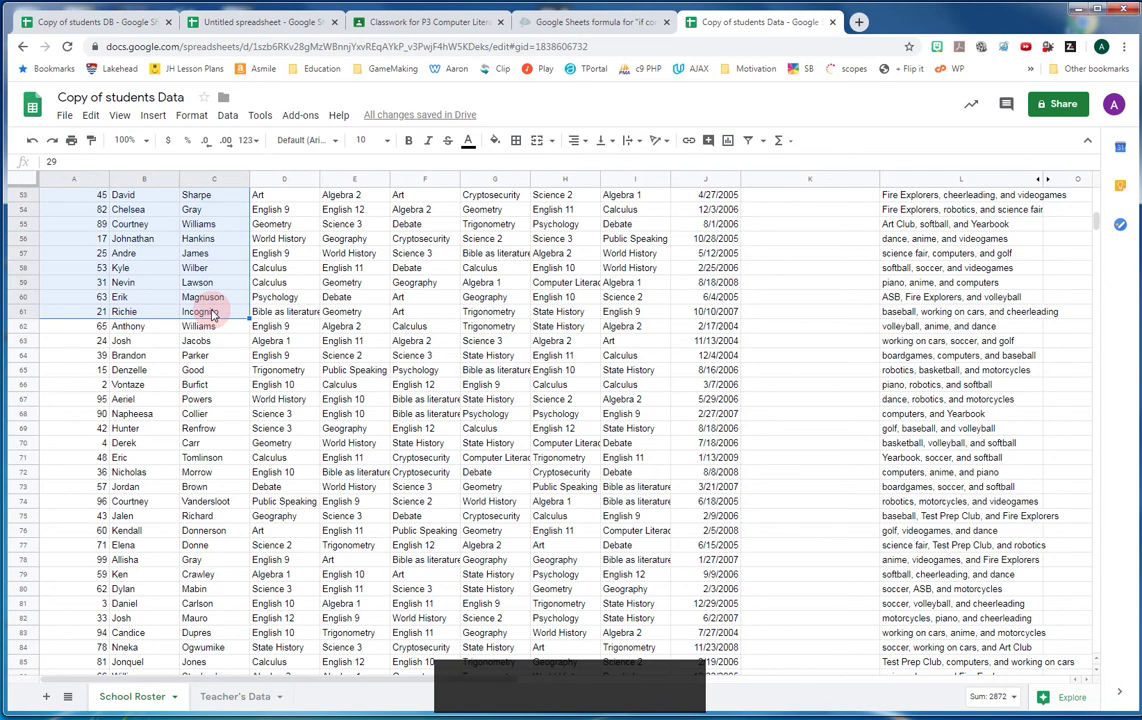
pyautogui.click(240, 697)
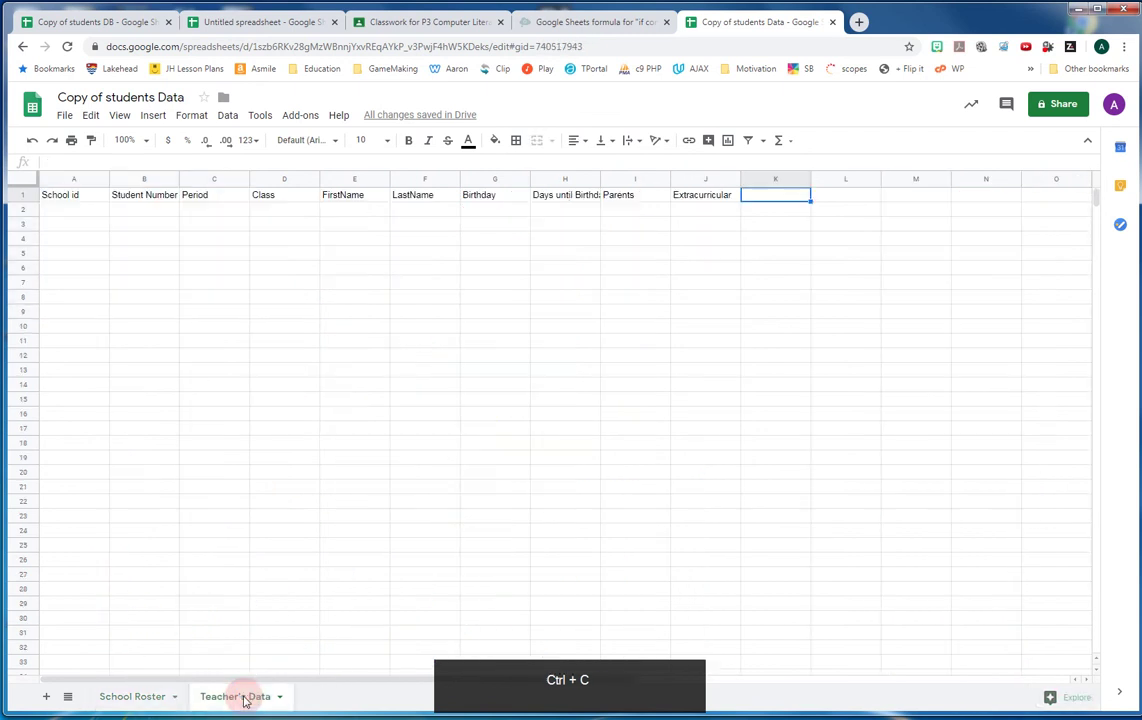
pyautogui.click(73, 212)
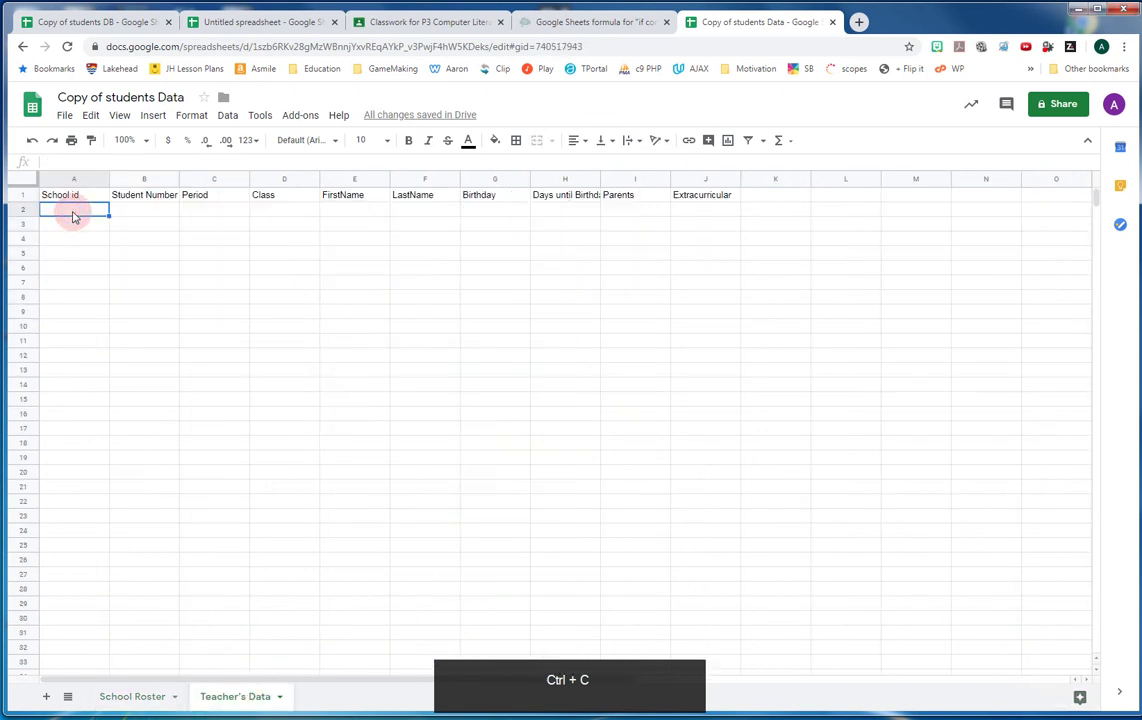
pyautogui.hotkey('ctrl', 'v')
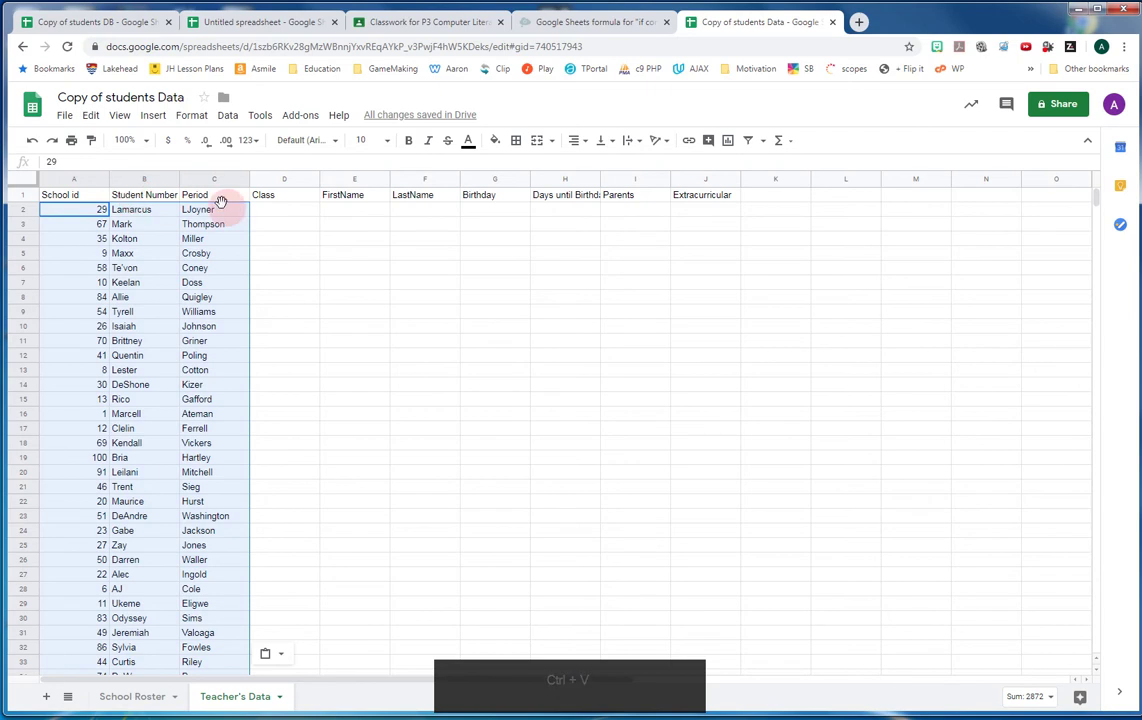
pyautogui.click(422, 430)
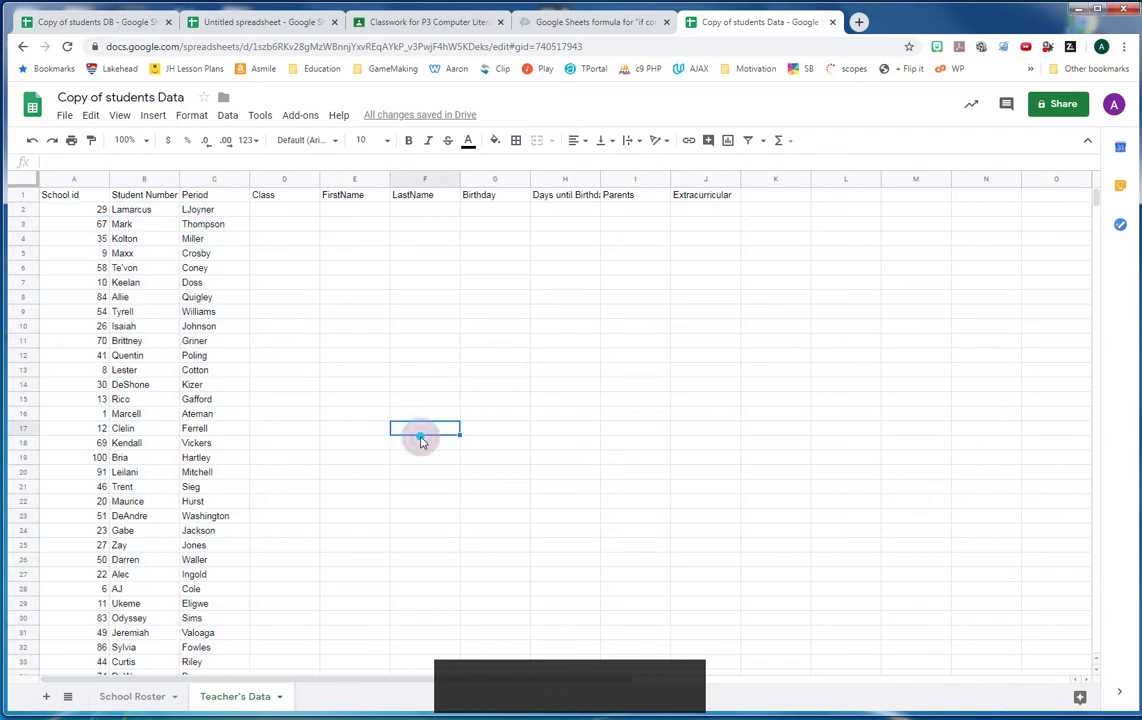
# Move the pasted names in B2:C61 of Teacher's Data to E2:F61, under the FirstName and LastName headings.
pyautogui.click(132, 213)
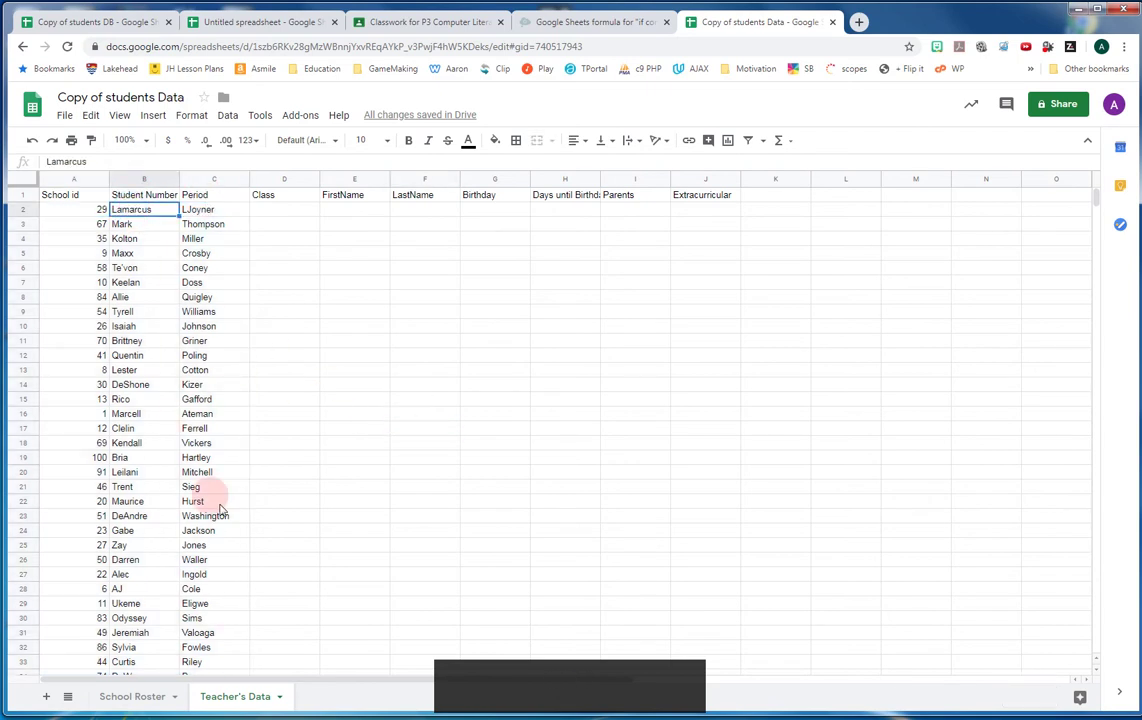
pyautogui.scroll(-5, 224, 480)
pyautogui.scroll(-2, 224, 490)
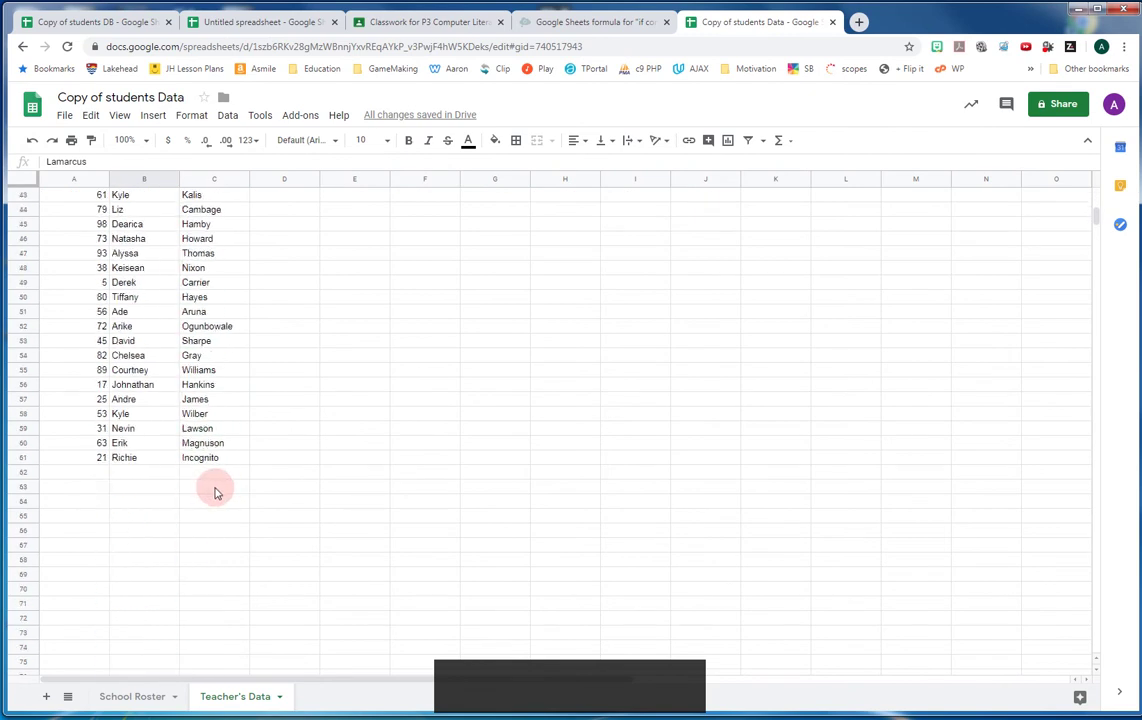
pyautogui.keyDown('shift'); pyautogui.click(214, 458); pyautogui.keyUp('shift')
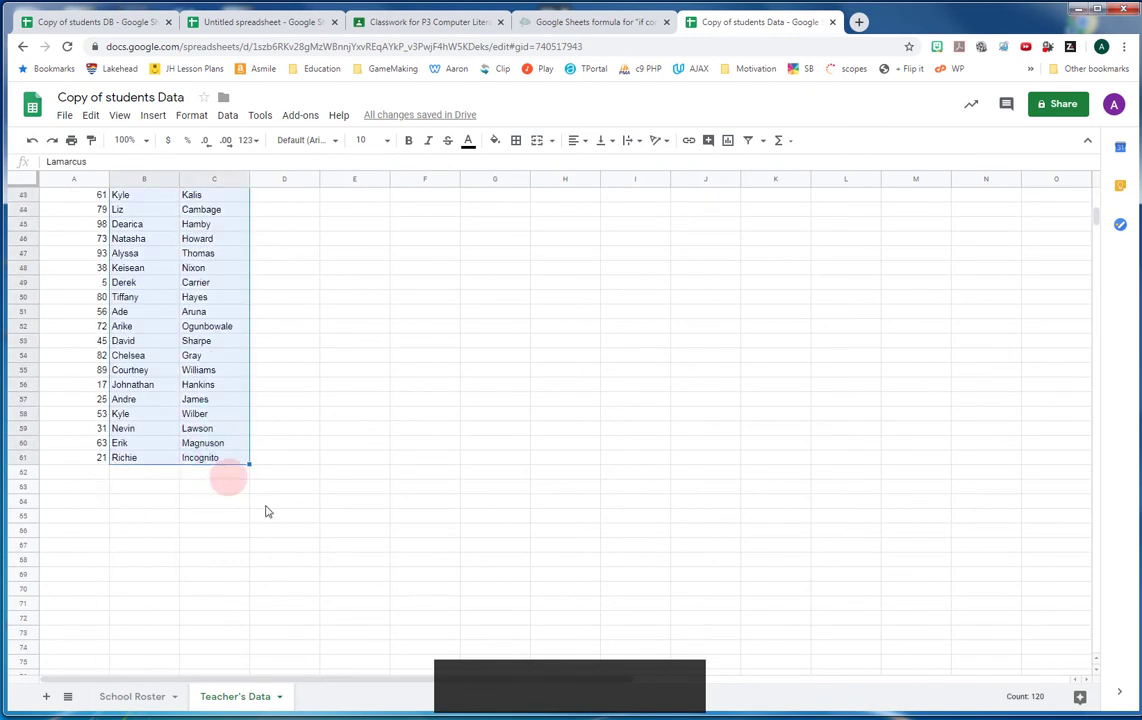
pyautogui.scroll(6, 349, 548)
pyautogui.scroll(3, 349, 555)
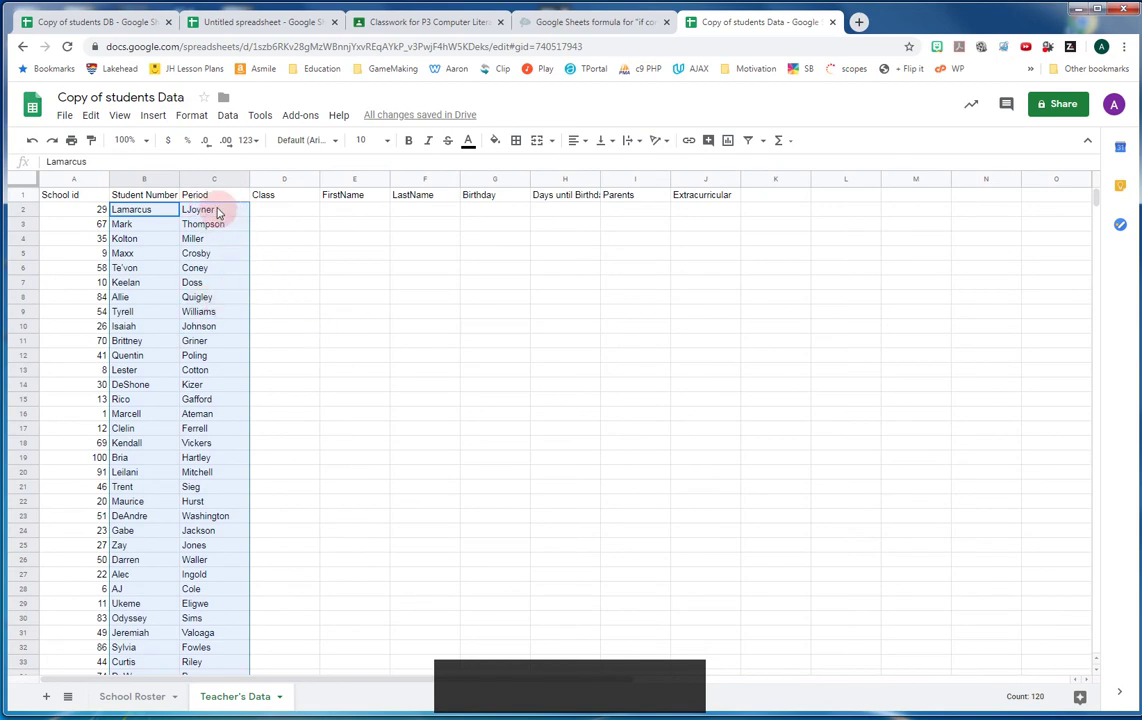
pyautogui.hotkey('ctrl', 'c')
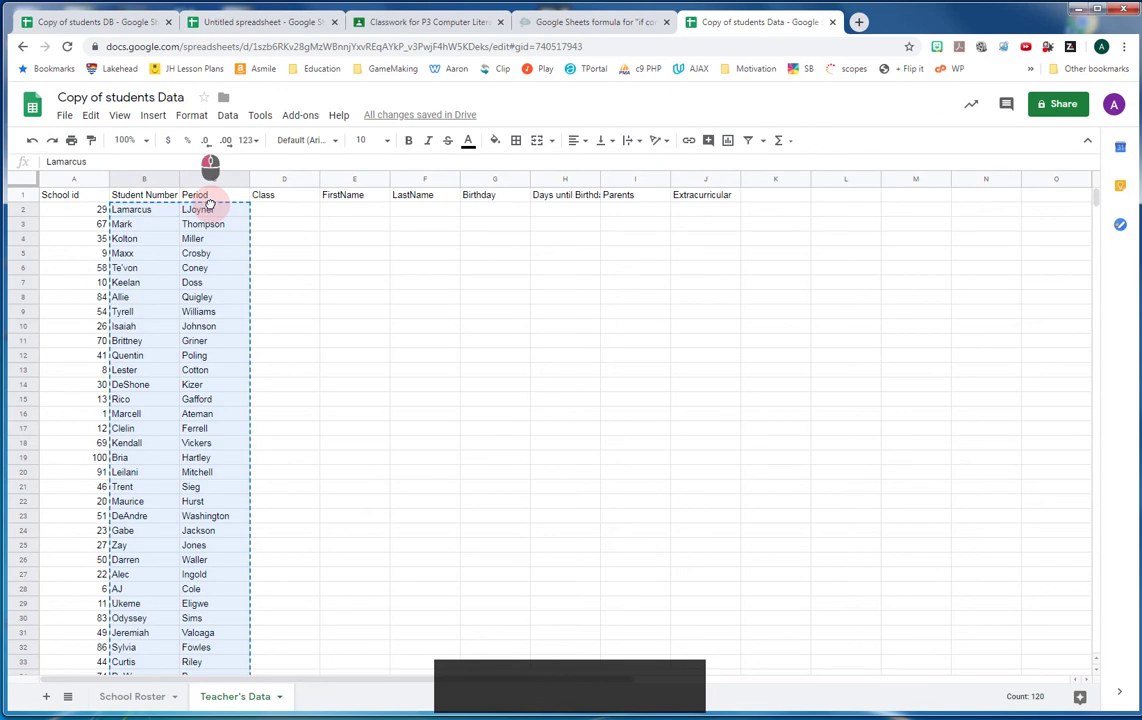
pyautogui.moveTo(210, 204); pyautogui.dragTo(410, 214)
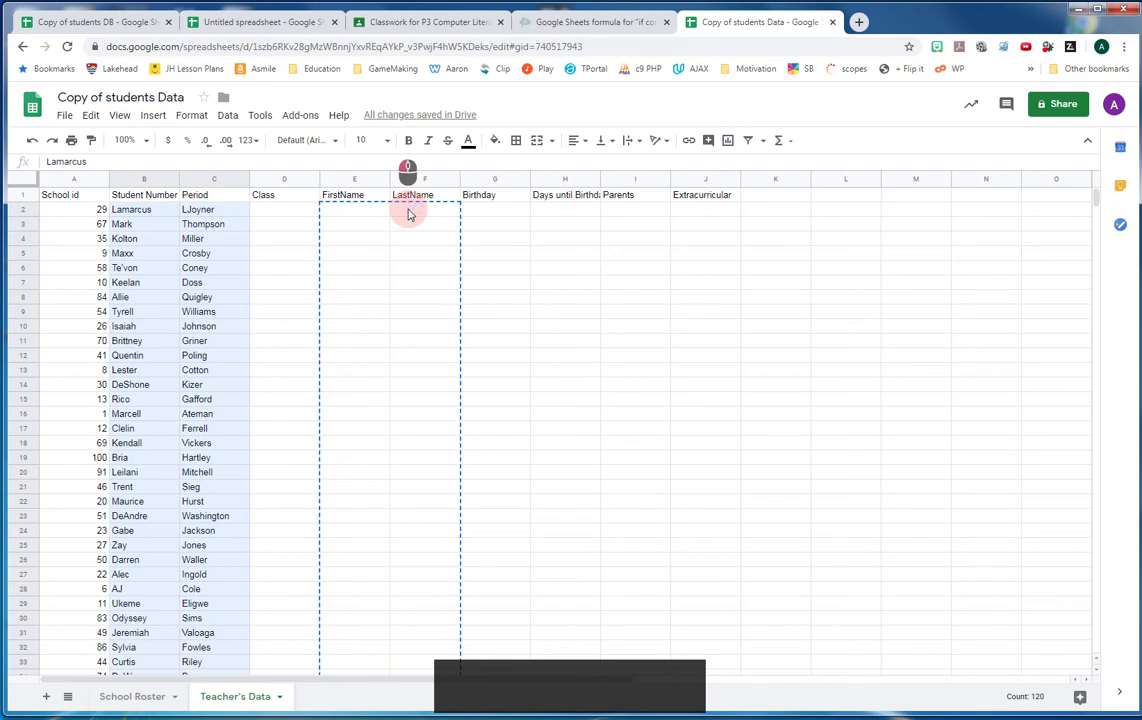
pyautogui.moveTo(408, 214); pyautogui.dragTo(408, 214)
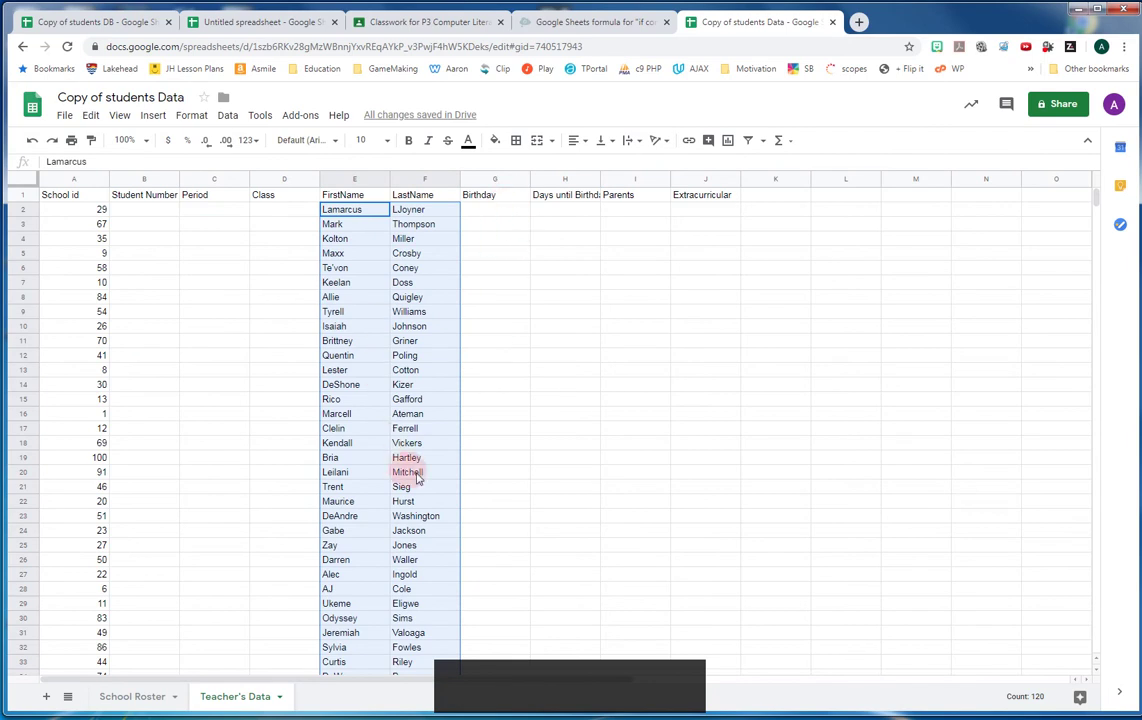
# Copy the first 60 students' birthdays, J2:J61 in School Roster, to G2 in Teacher's Data under the Birthday heading.
pyautogui.click(120, 697)
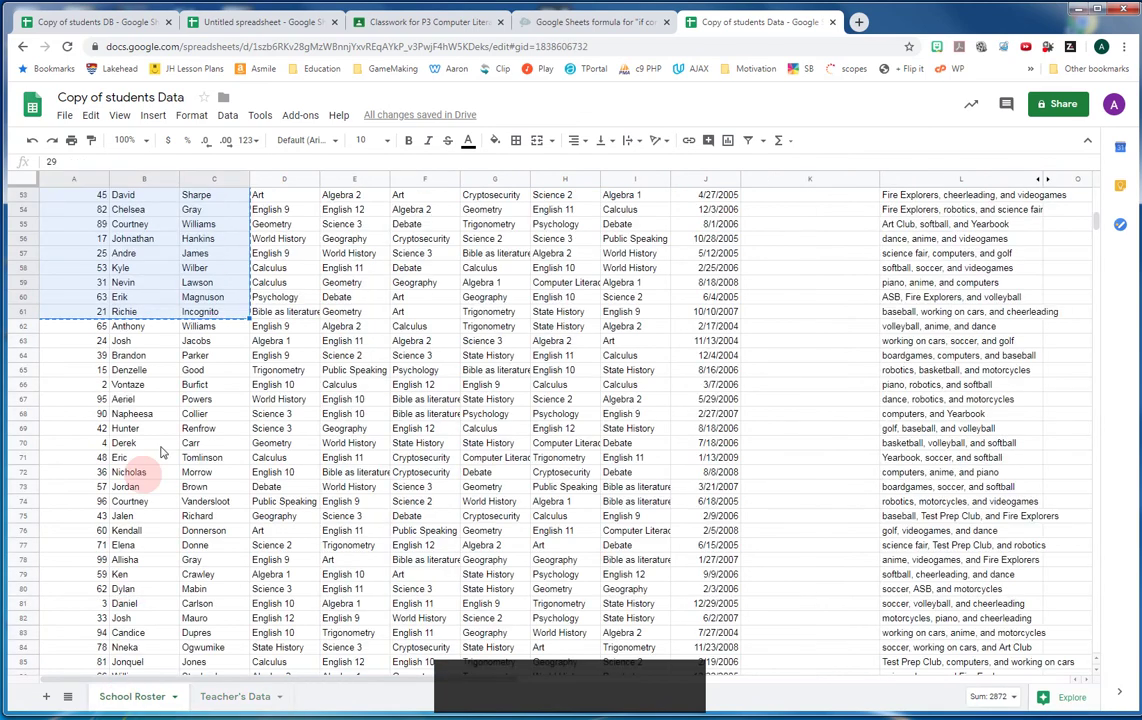
pyautogui.scroll(6, 364, 470)
pyautogui.scroll(10, 363, 470)
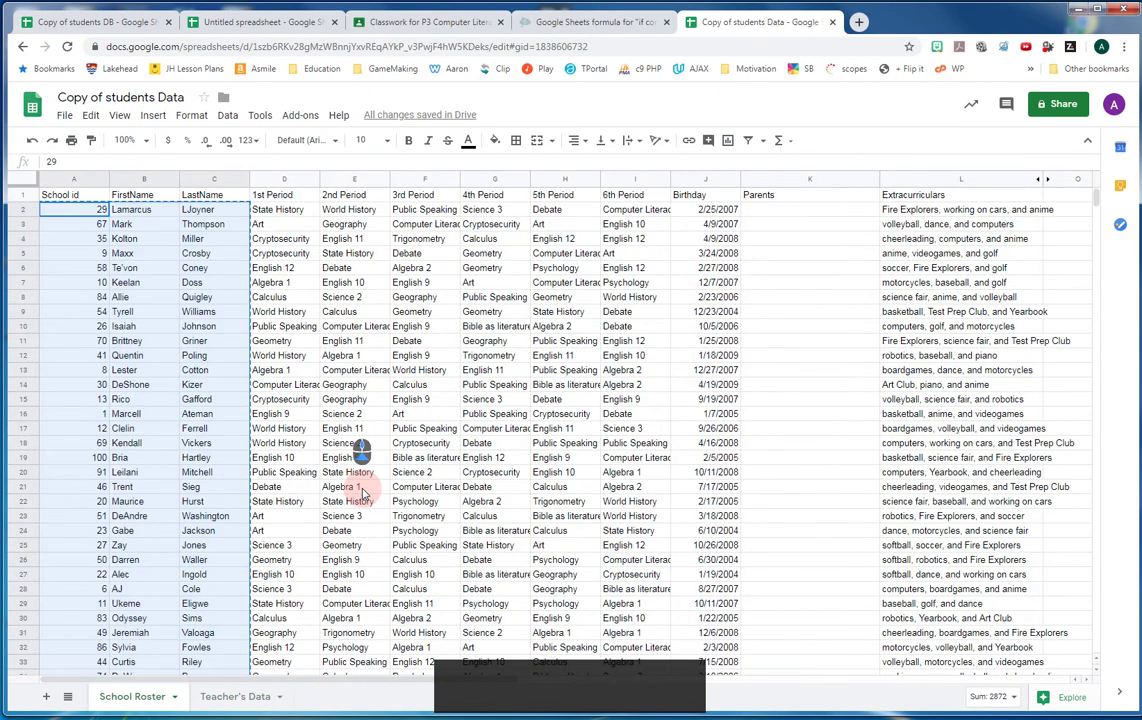
pyautogui.click(718, 210)
pyautogui.scroll(-17, 688, 550)
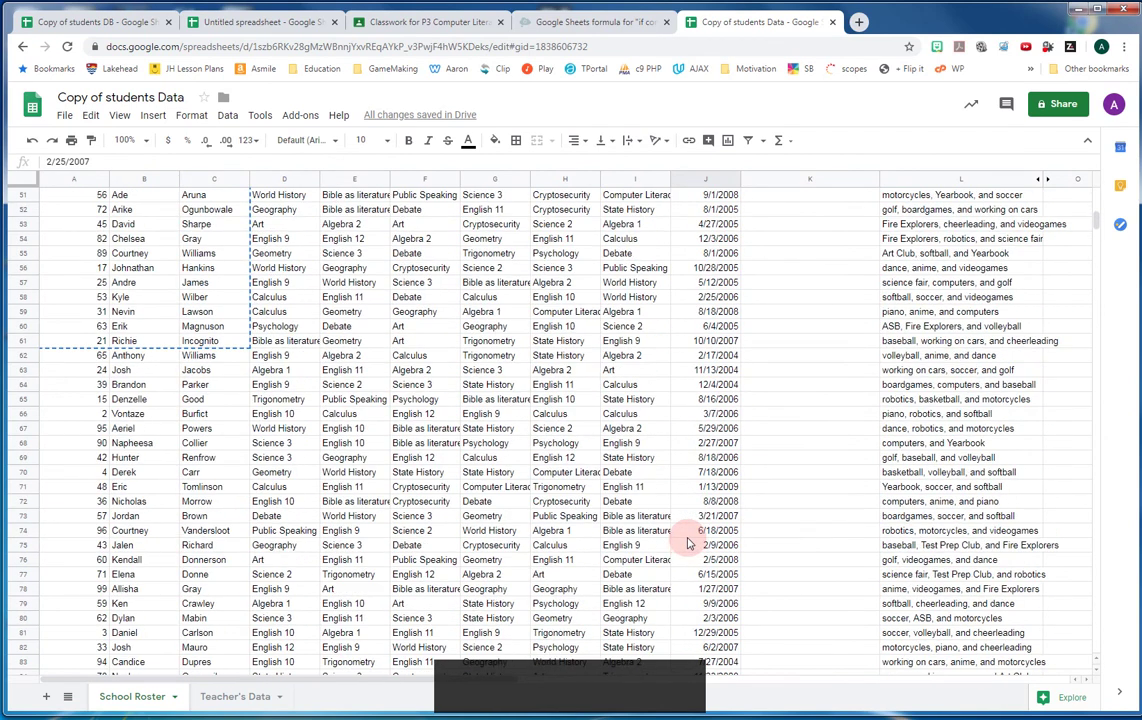
pyautogui.keyDown('shift'); pyautogui.click(712, 341); pyautogui.keyUp('shift')
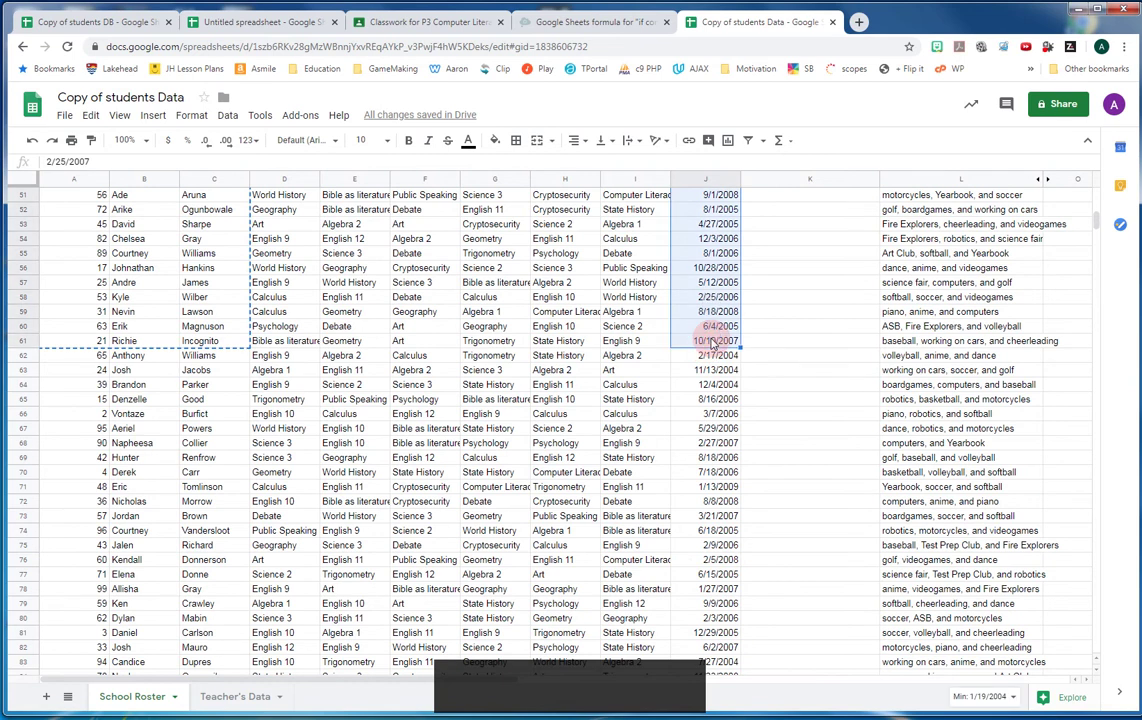
pyautogui.hotkey('ctrl', 'c')
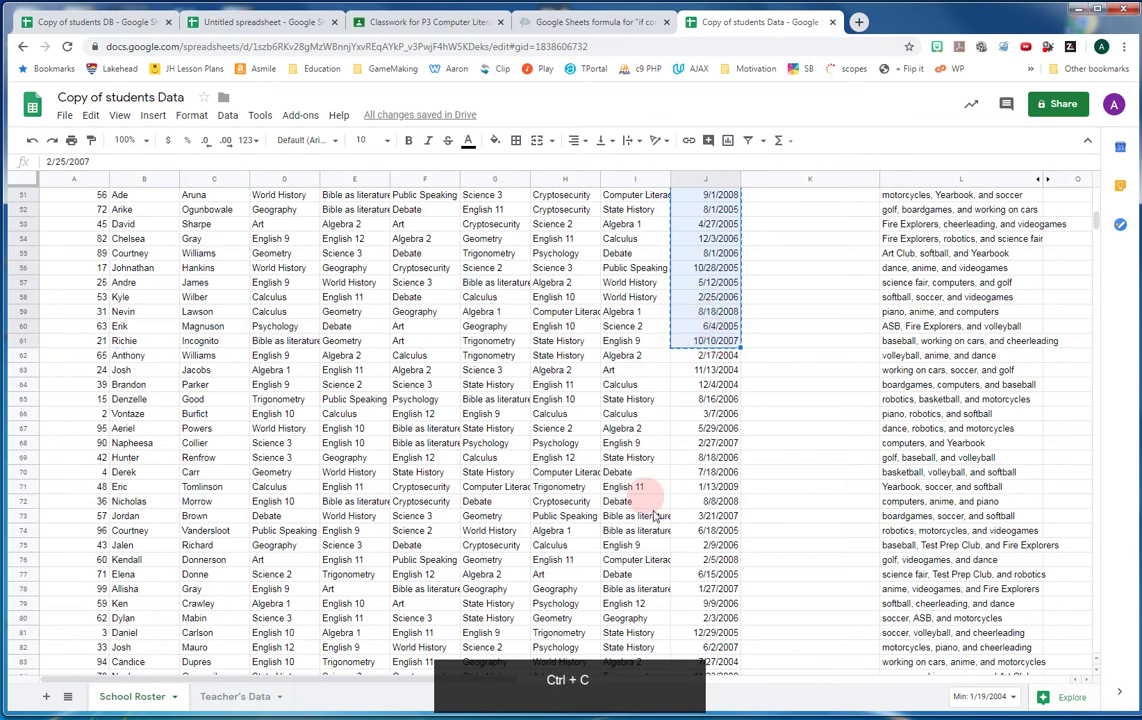
pyautogui.click(238, 696)
pyautogui.click(487, 214)
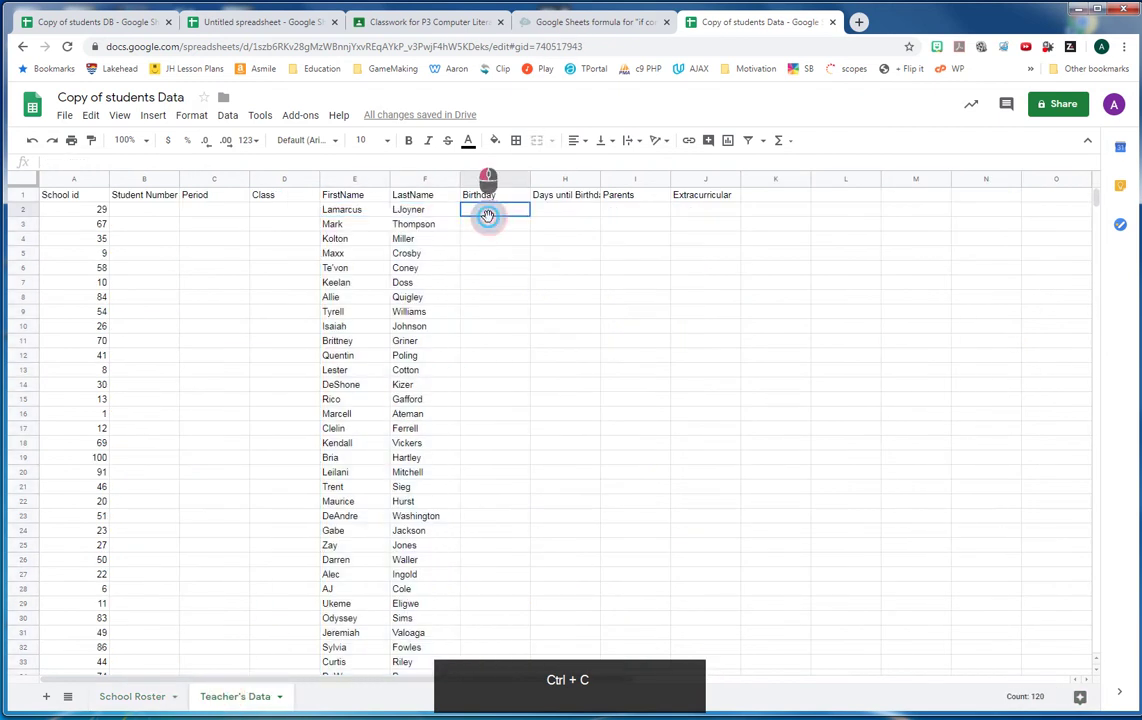
pyautogui.hotkey('ctrl', 'v')
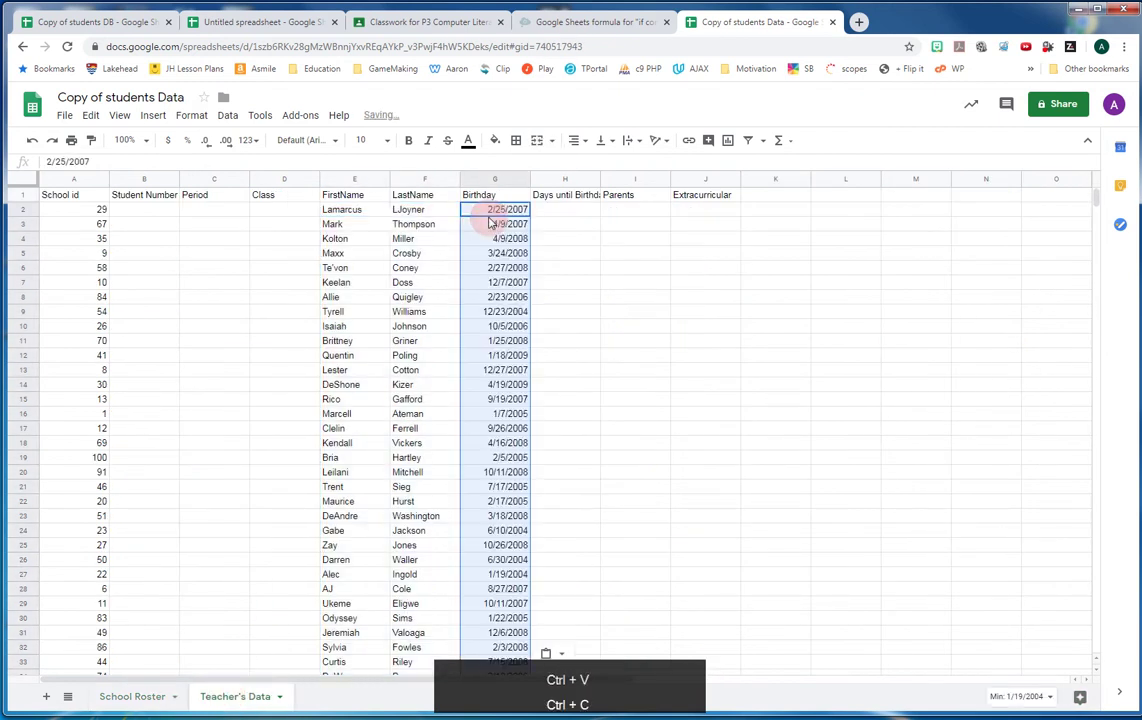
pyautogui.scroll(-4, 535, 460)
pyautogui.scroll(5, 533, 475)
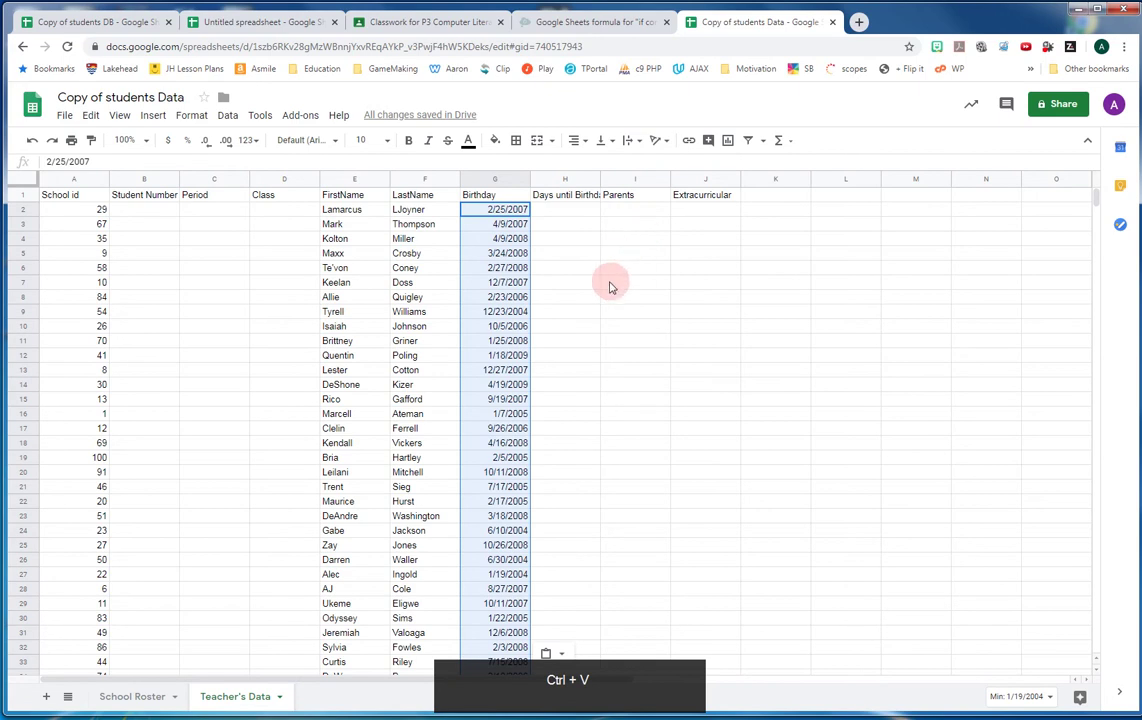
# Compare School Roster's Parents and Extracurriculars columns with the assignment's instructions and the matching columns in Teacher's Data.
pyautogui.click(133, 698)
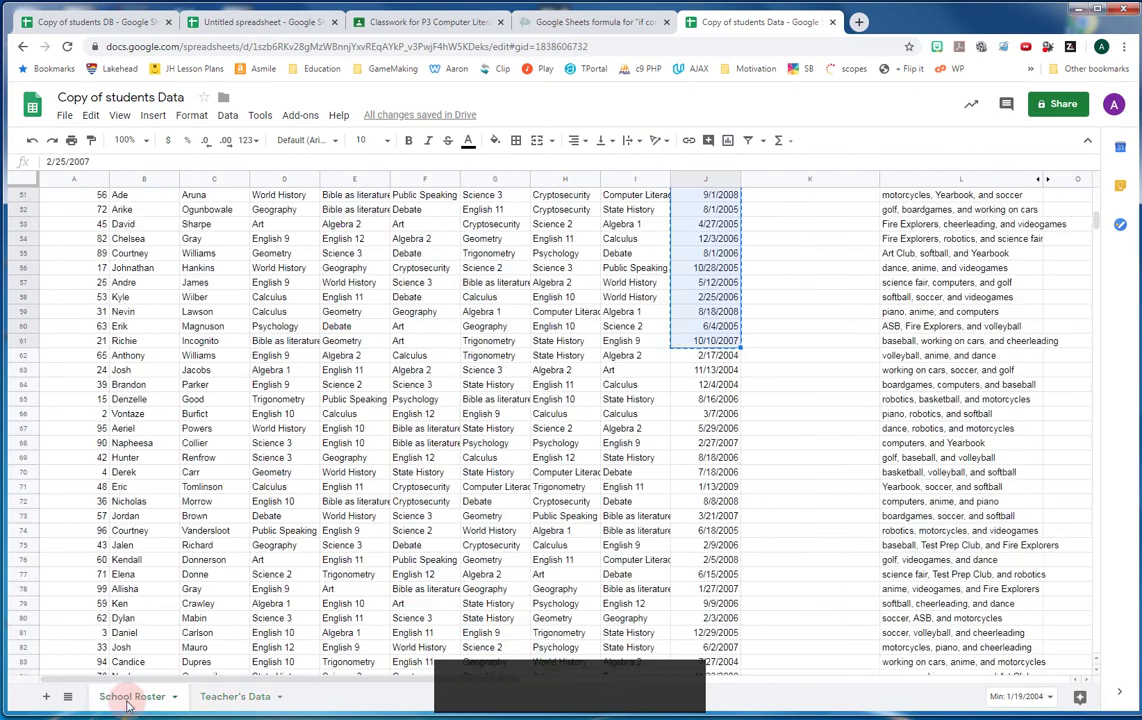
pyautogui.scroll(13, 905, 470)
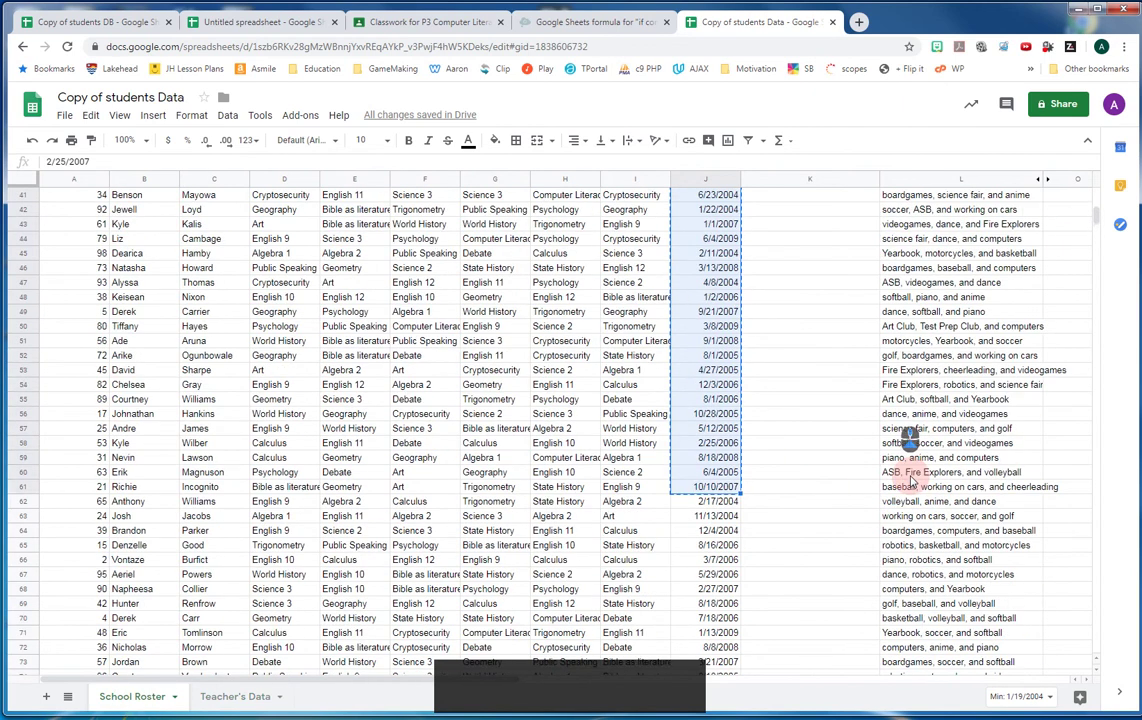
pyautogui.scroll(3, 905, 468)
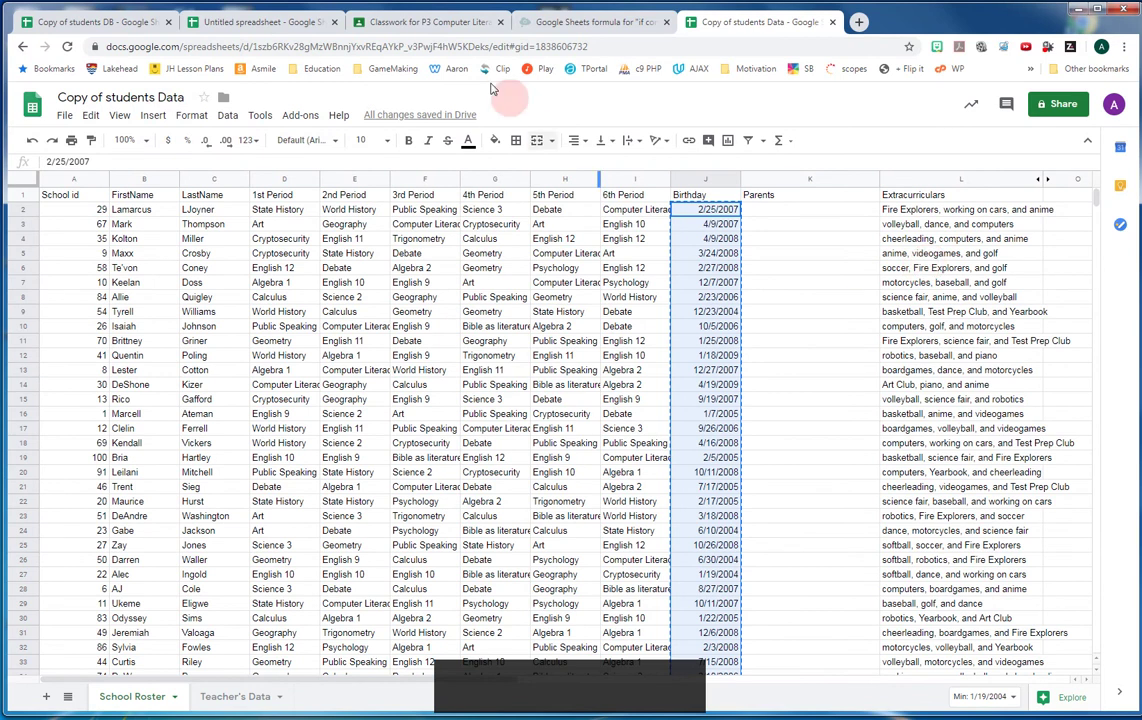
pyautogui.click(412, 22)
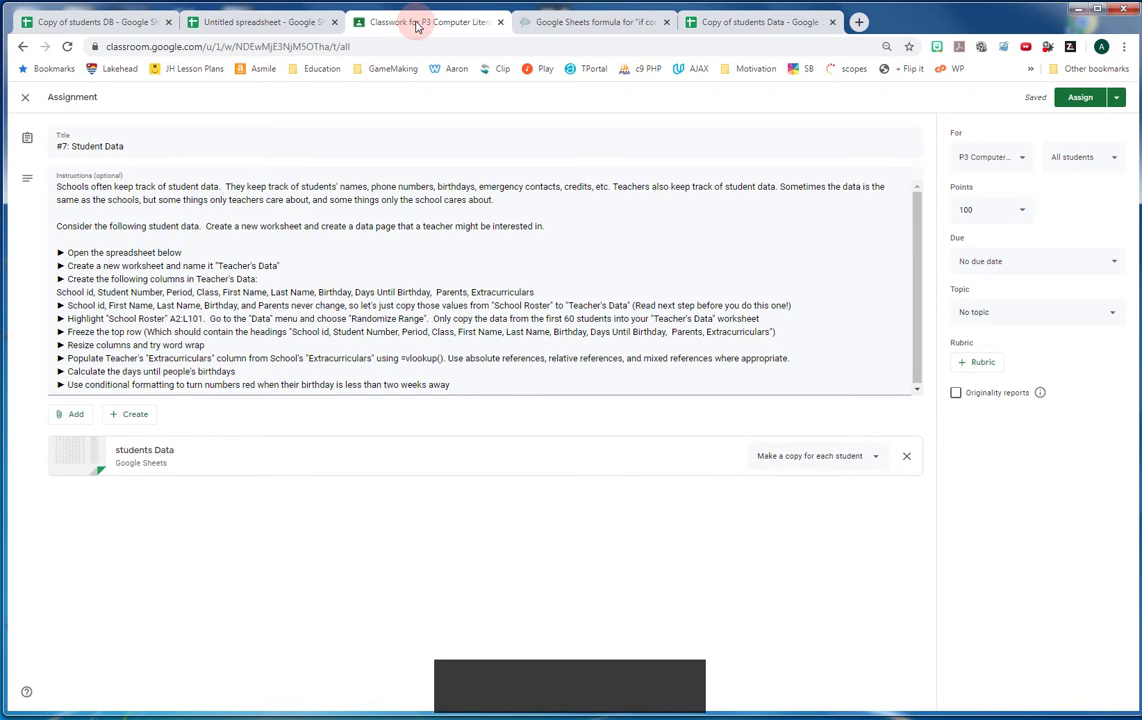
pyautogui.click(707, 26)
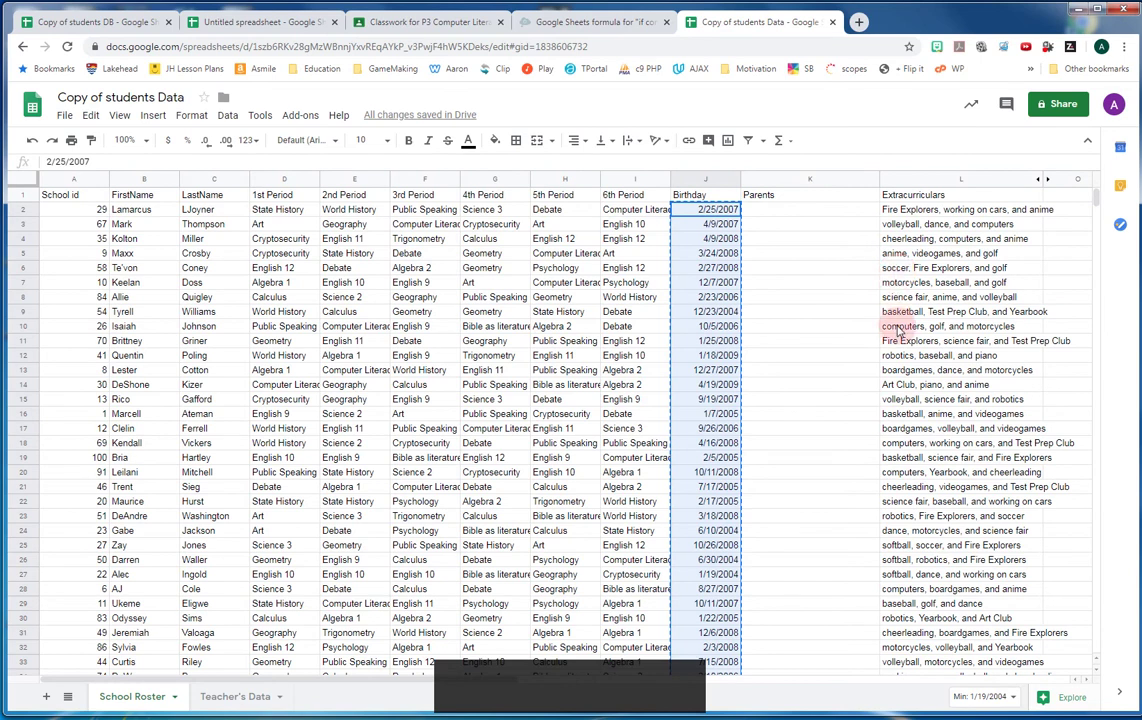
pyautogui.scroll(-10, 897, 330)
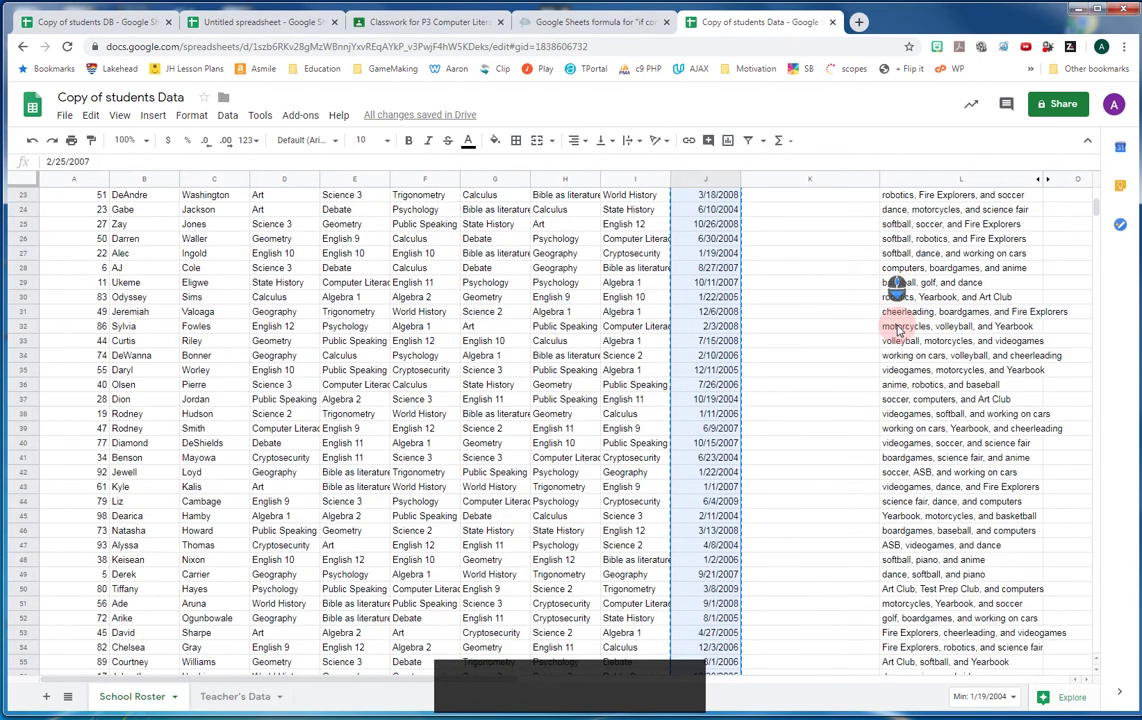
pyautogui.scroll(10, 897, 326)
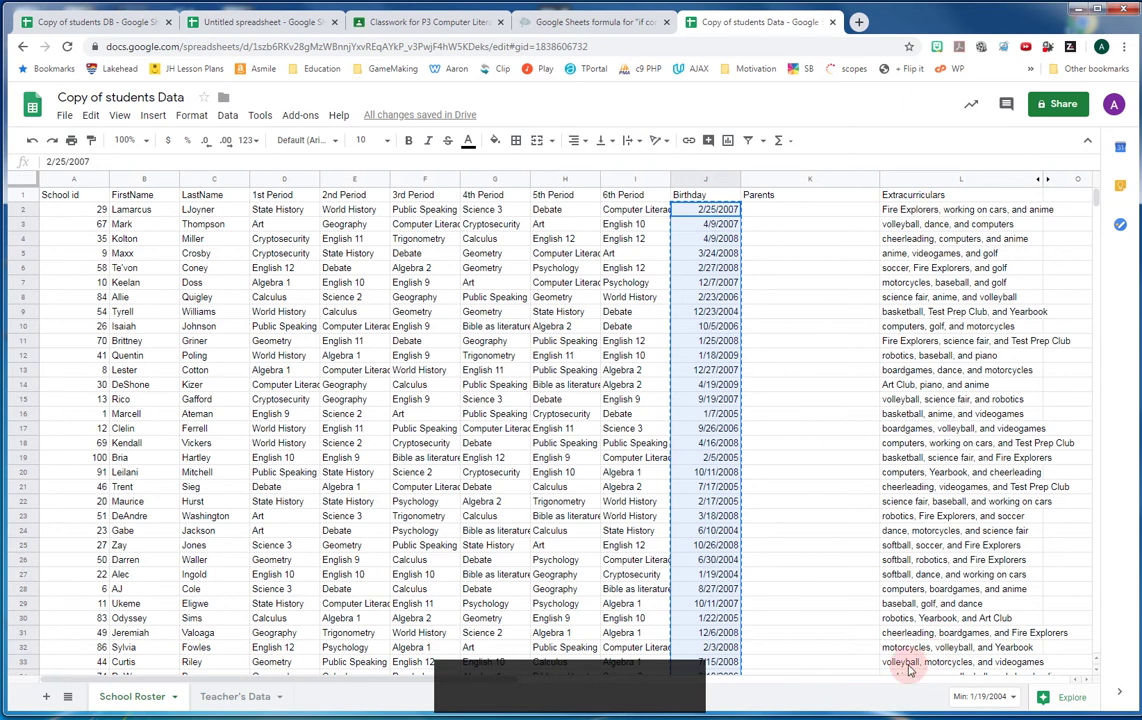
pyautogui.click(228, 695)
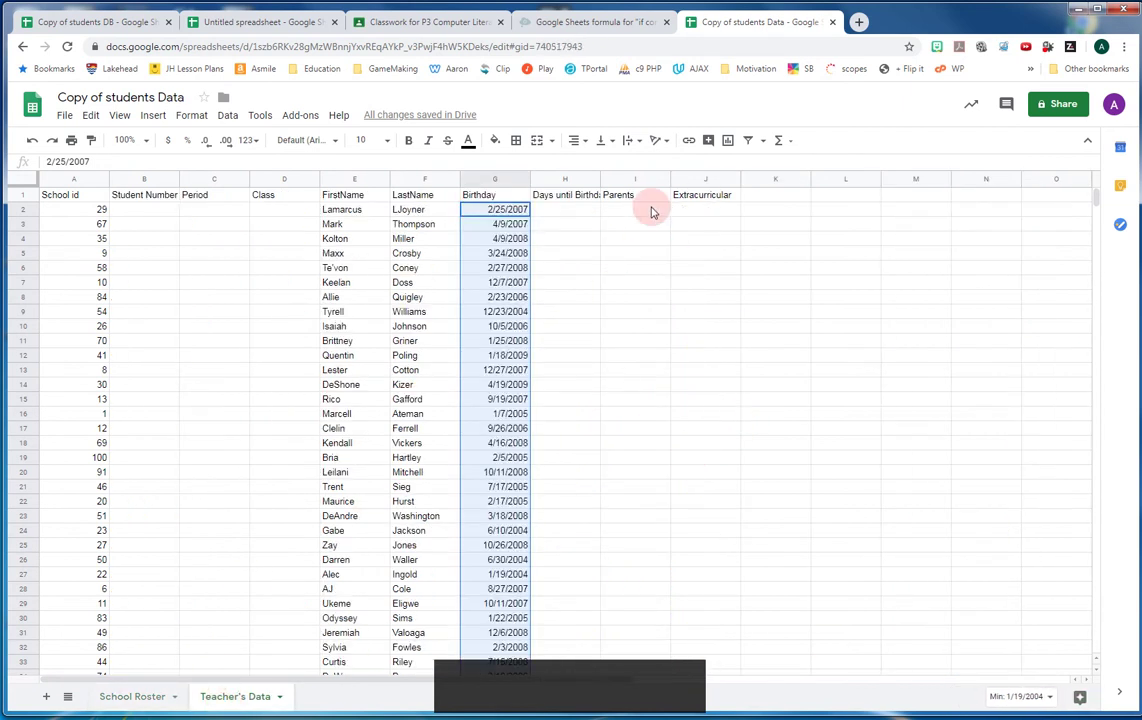
pyautogui.click(128, 706)
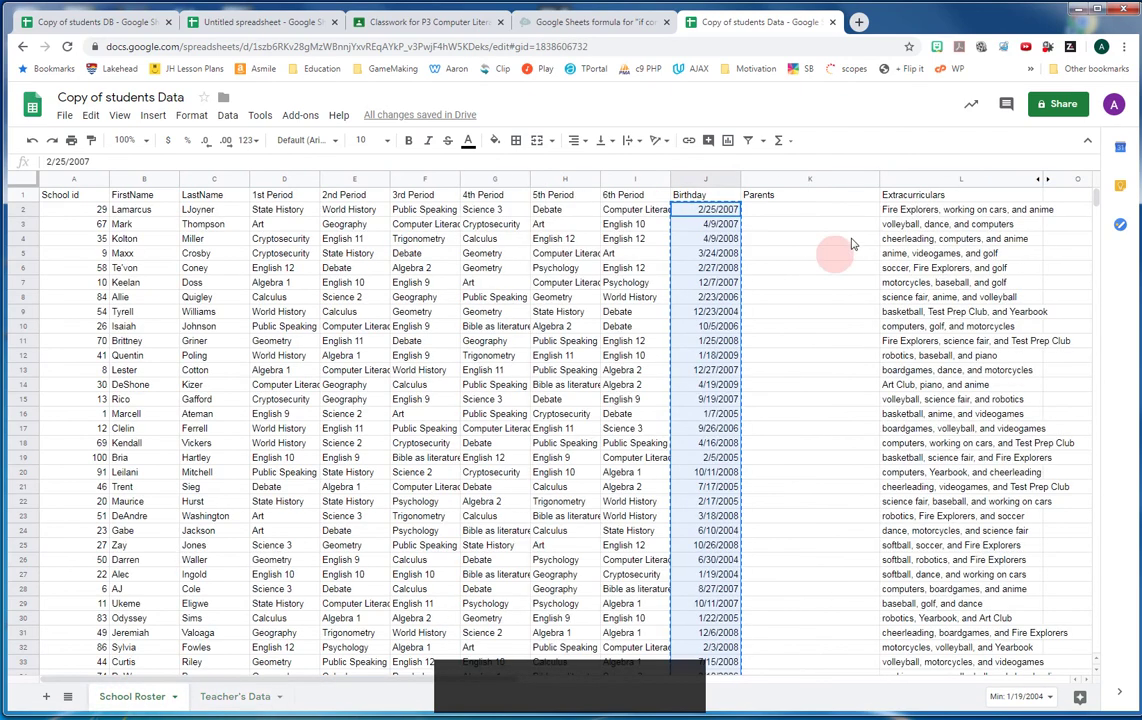
pyautogui.click(224, 695)
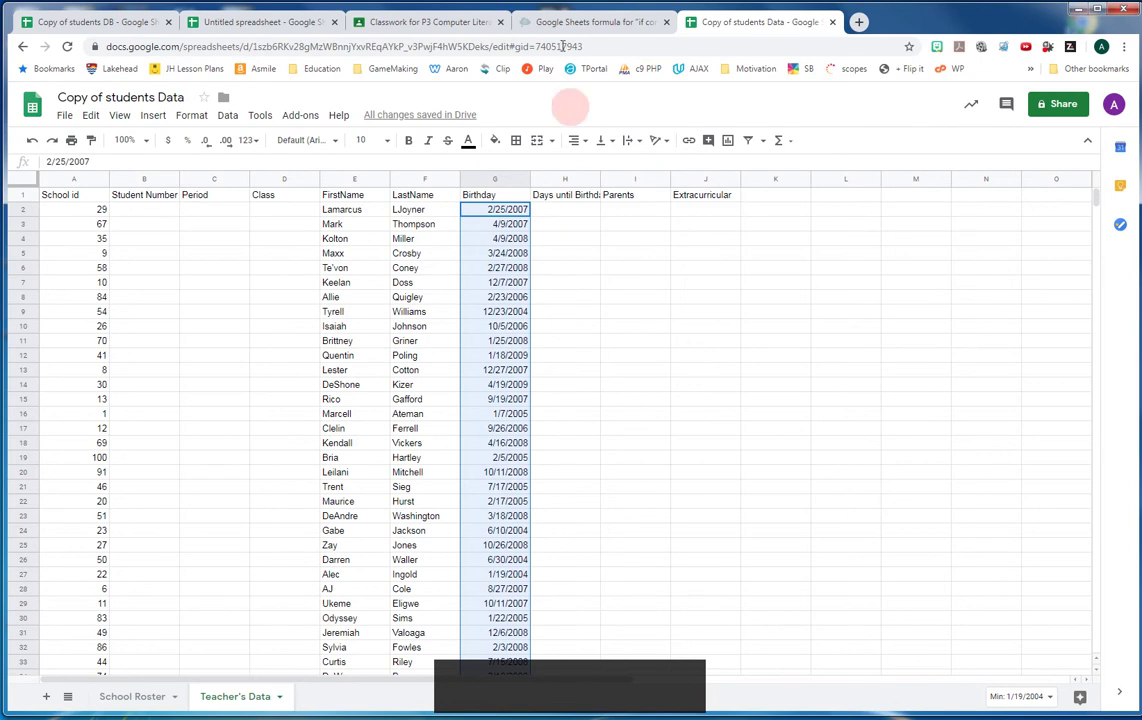
# Check the assignment's freeze instruction, look over the copied rows in Teacher's Data, and freeze its heading row 1.
pyautogui.click(433, 21)
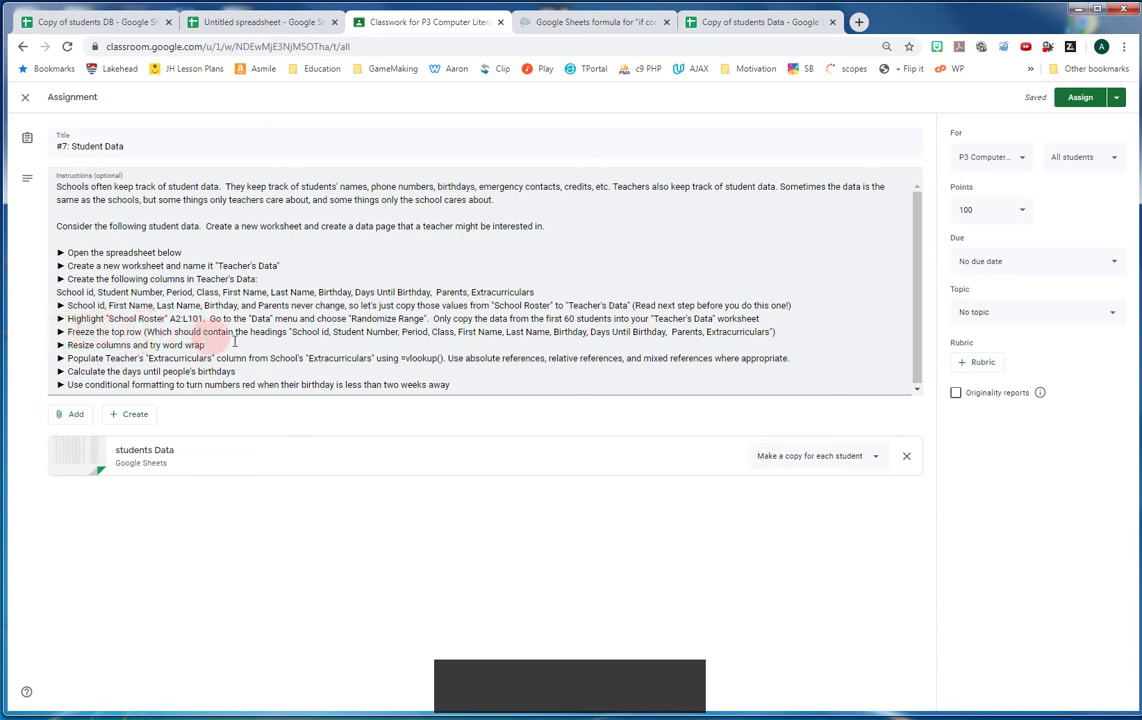
pyautogui.click(730, 22)
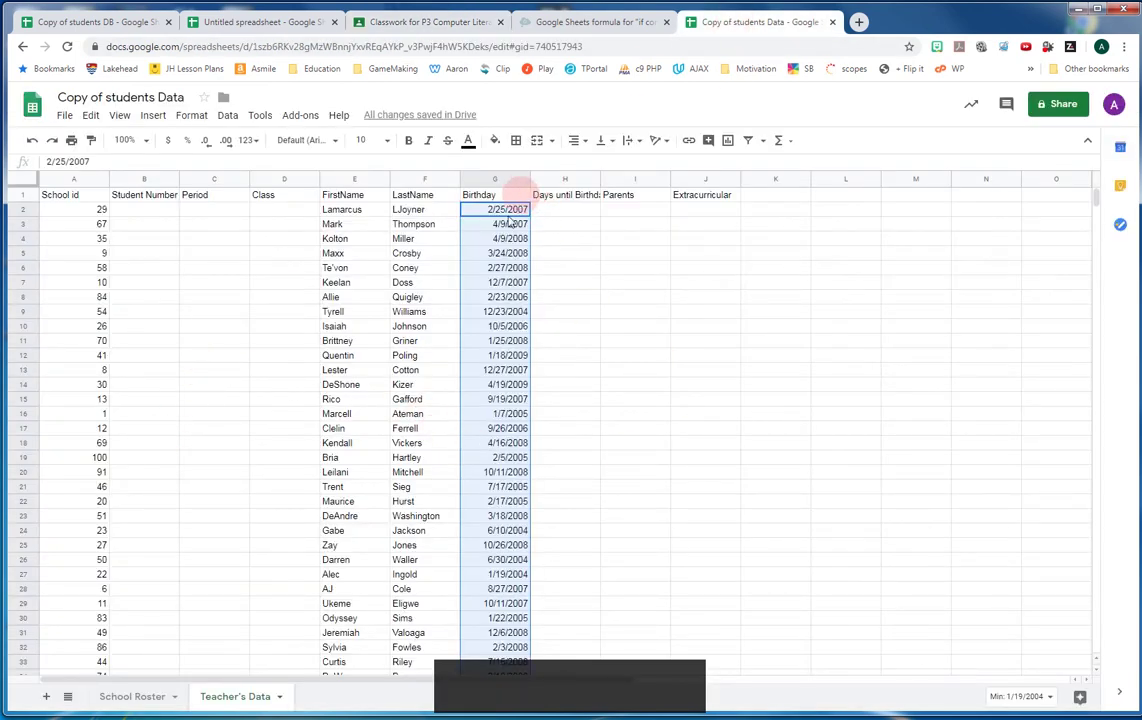
pyautogui.scroll(-15, 455, 410)
pyautogui.scroll(7, 455, 410)
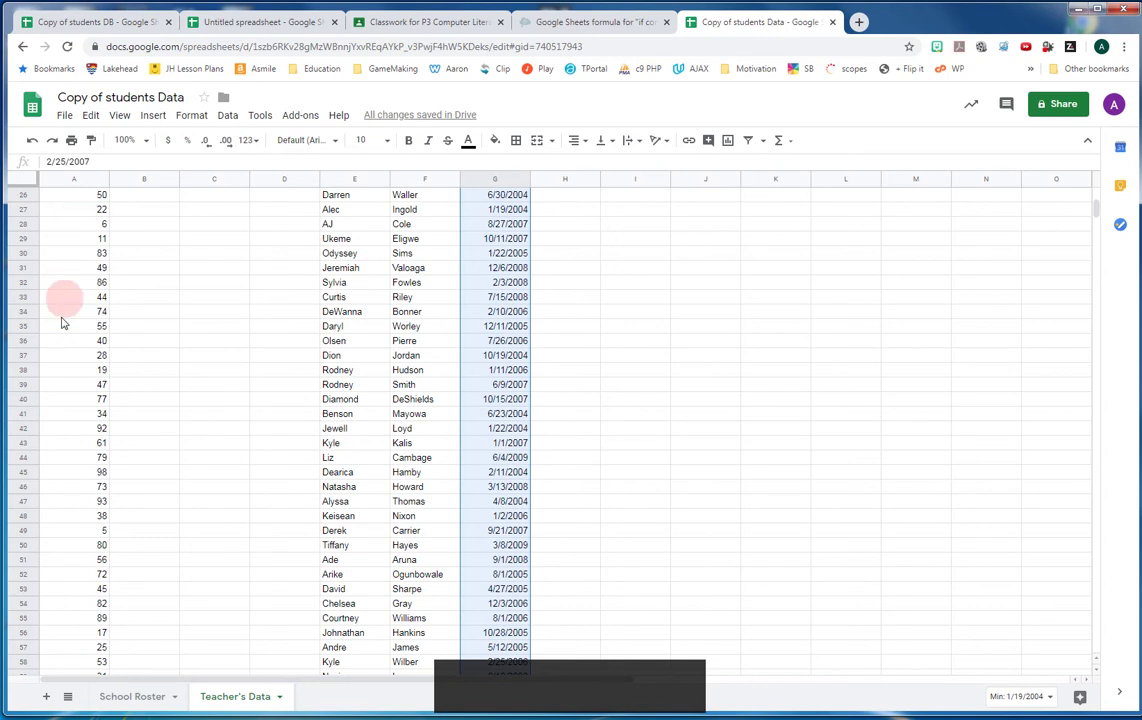
pyautogui.scroll(-3, 83, 640)
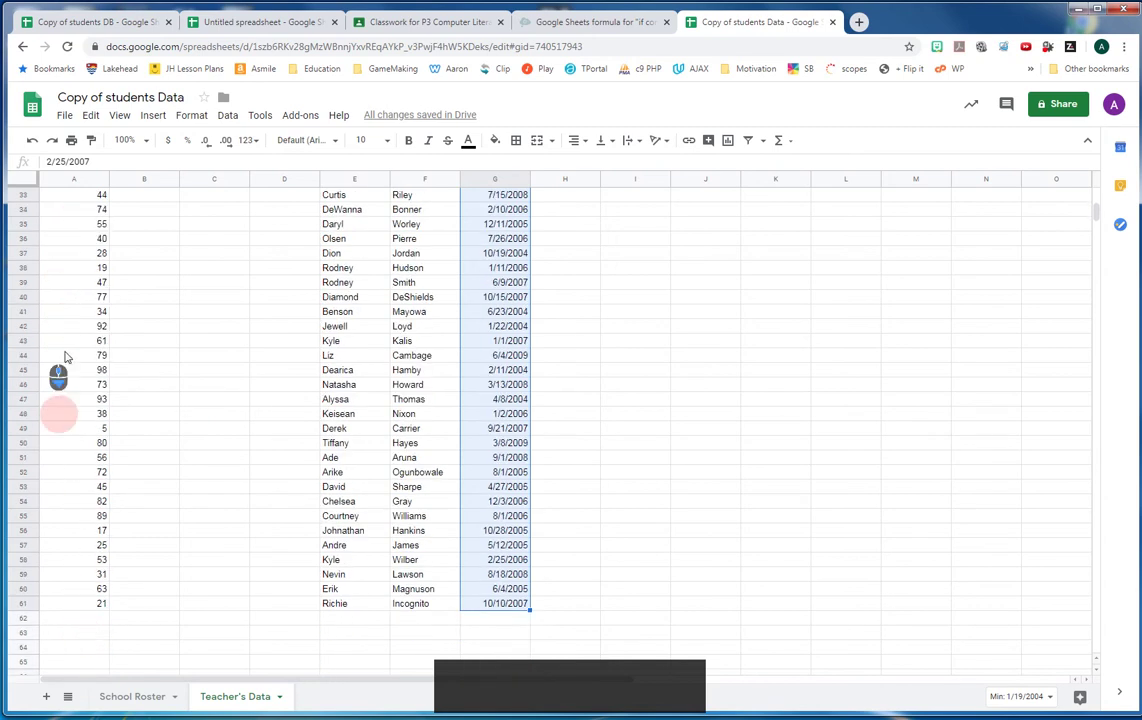
pyautogui.scroll(11, 95, 541)
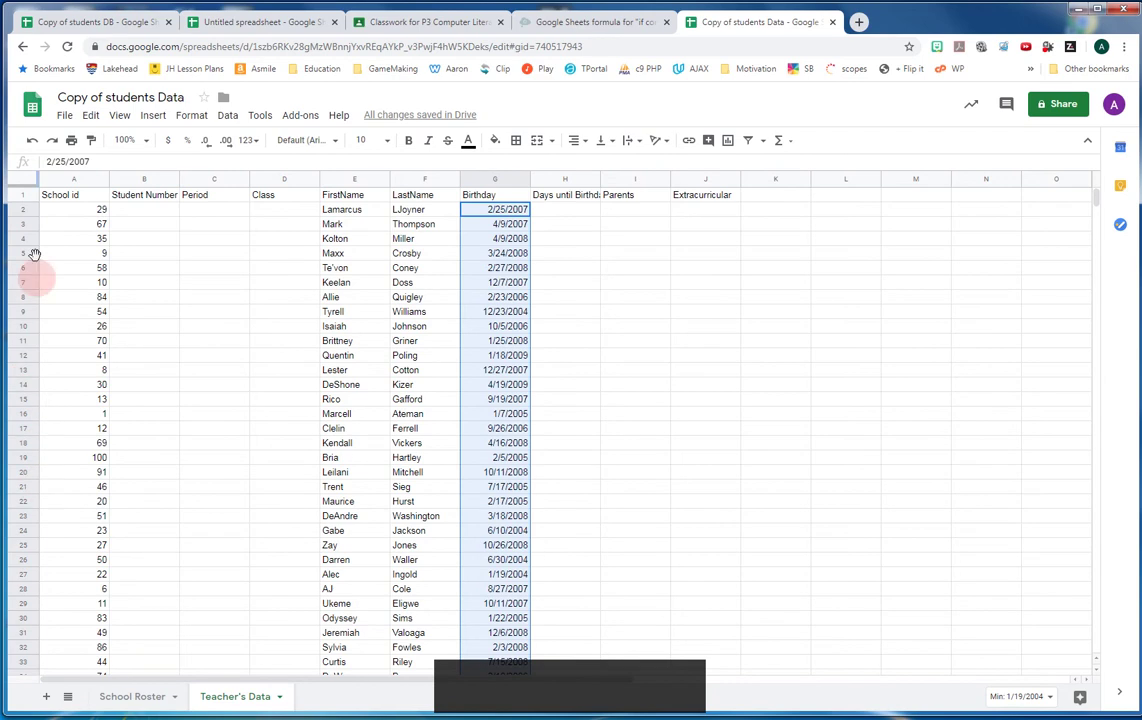
pyautogui.click(20, 195)
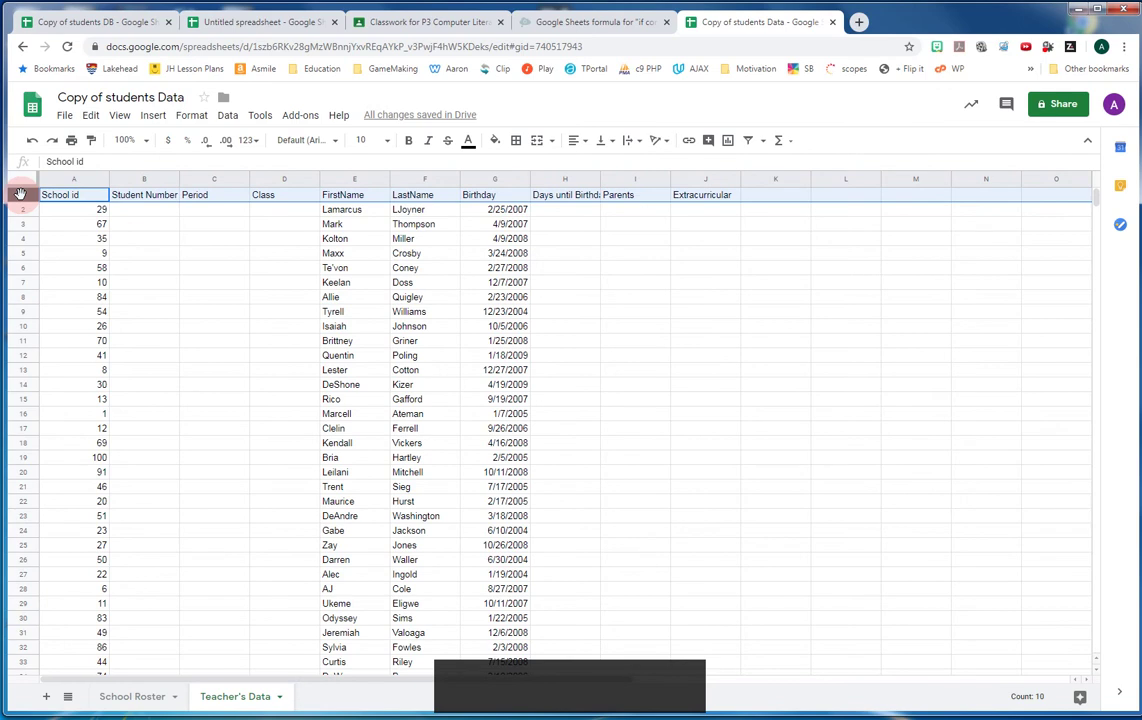
pyautogui.click(120, 117)
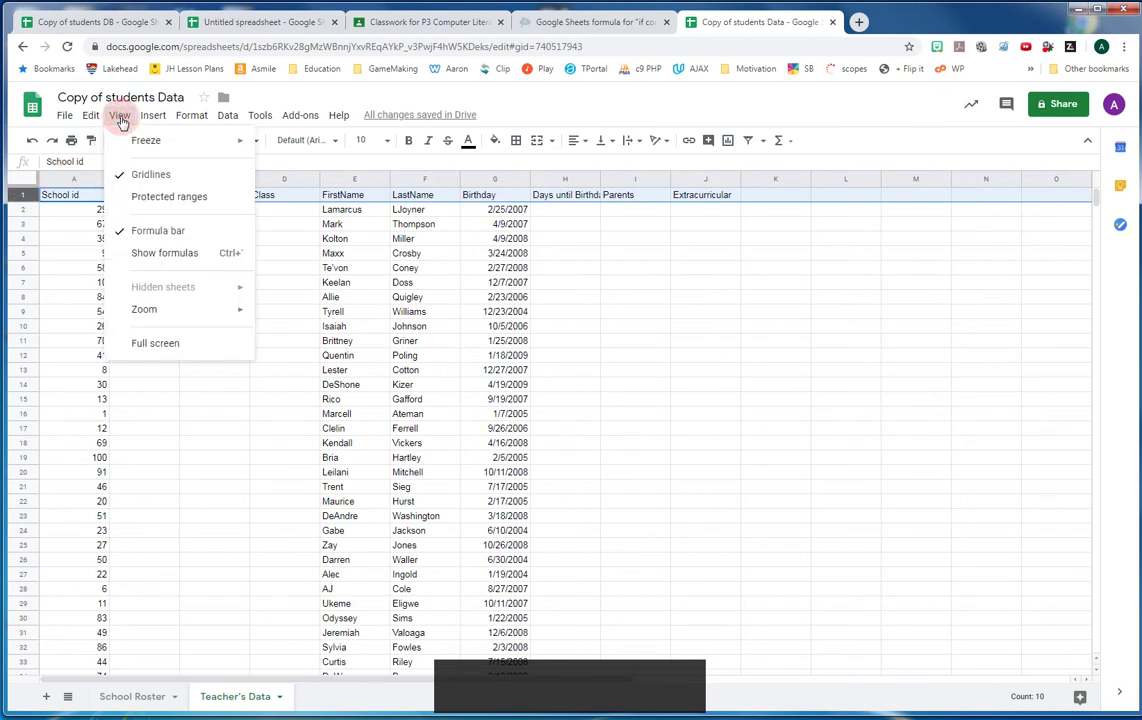
pyautogui.click(143, 142)
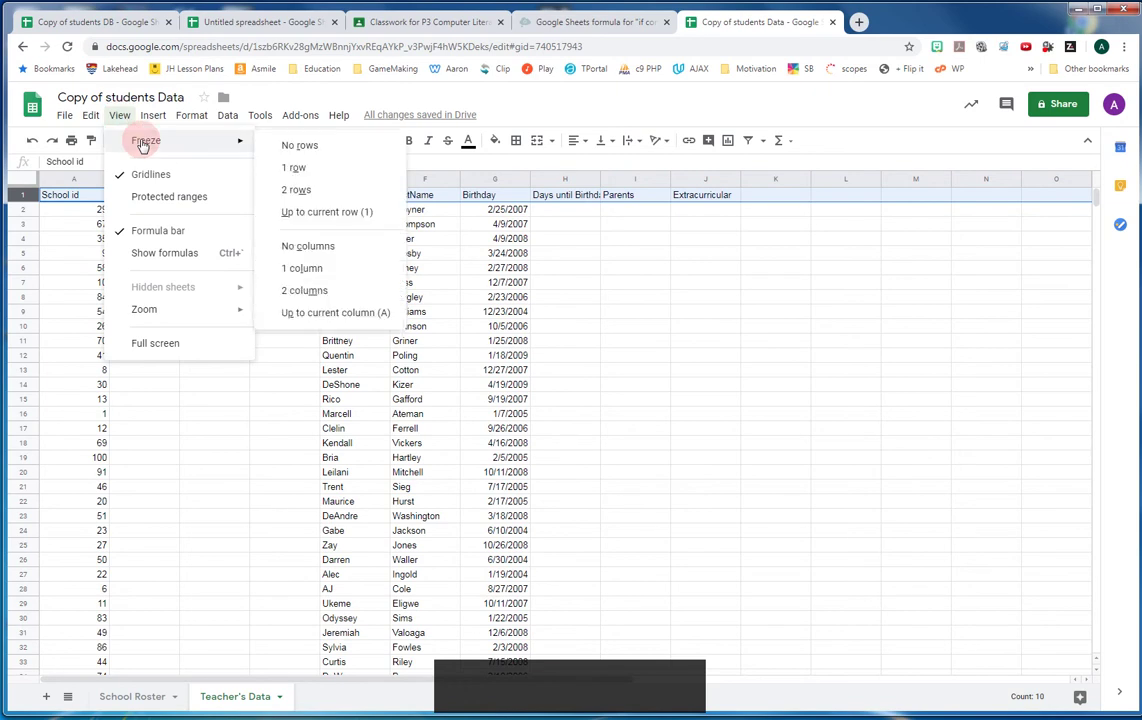
pyautogui.click(309, 171)
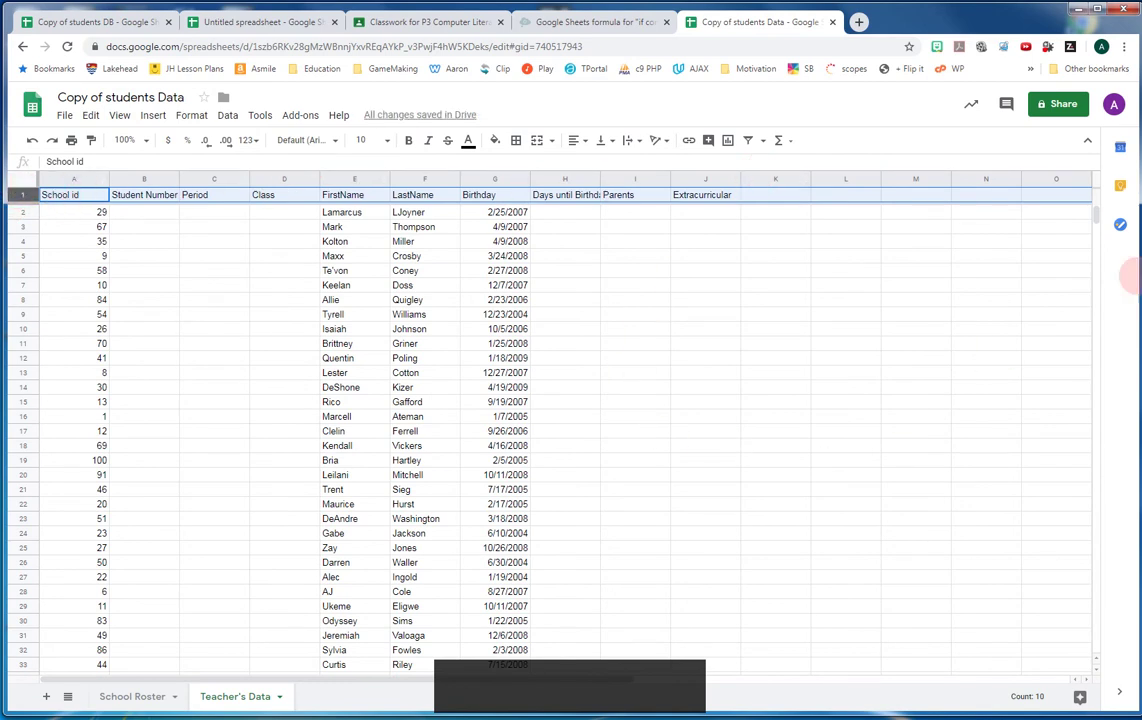
# Examine how the frozen headings behave over the Teacher's Data rows and read the assignment's instruction on resizing columns and word wrap.
pyautogui.scroll(-3, 855, 376)
pyautogui.scroll(-9, 855, 376)
pyautogui.scroll(9, 855, 376)
pyautogui.scroll(-15, 855, 376)
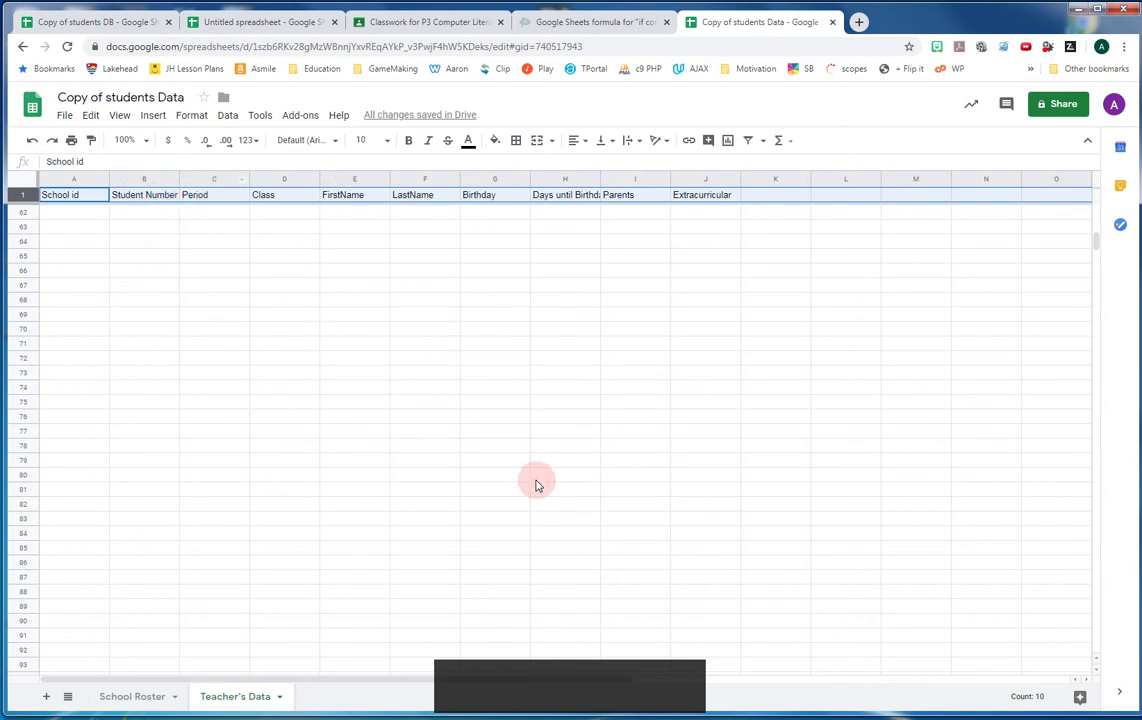
pyautogui.scroll(3, 477, 480)
pyautogui.scroll(15, 477, 480)
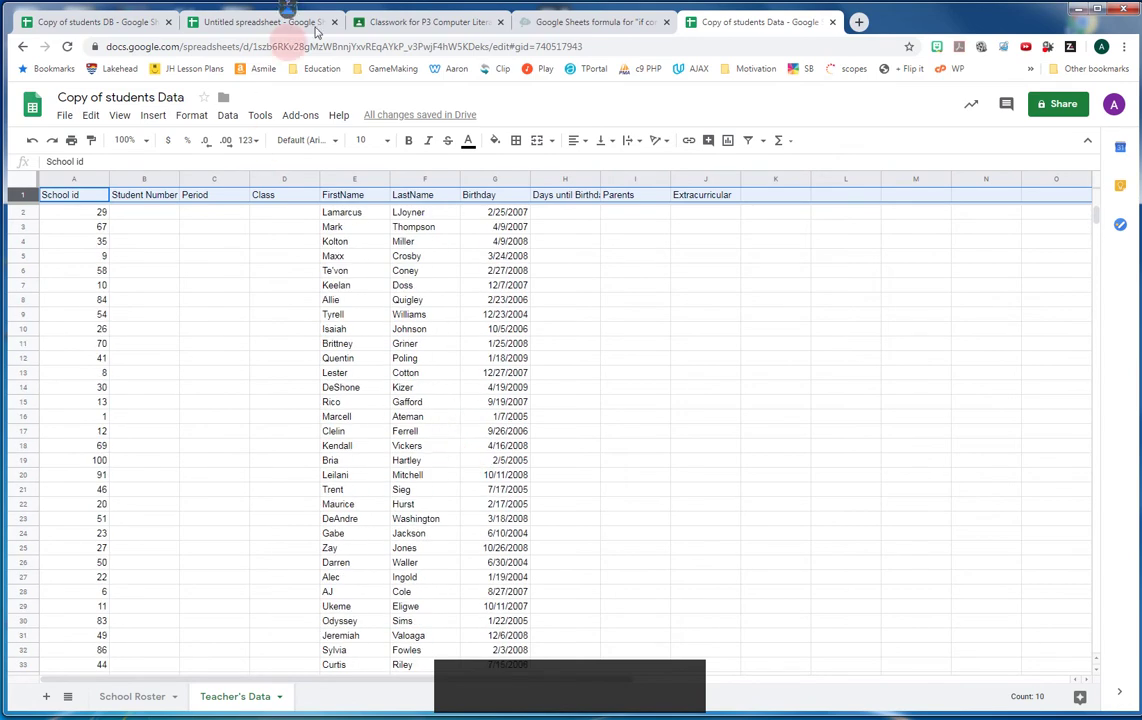
pyautogui.click(368, 24)
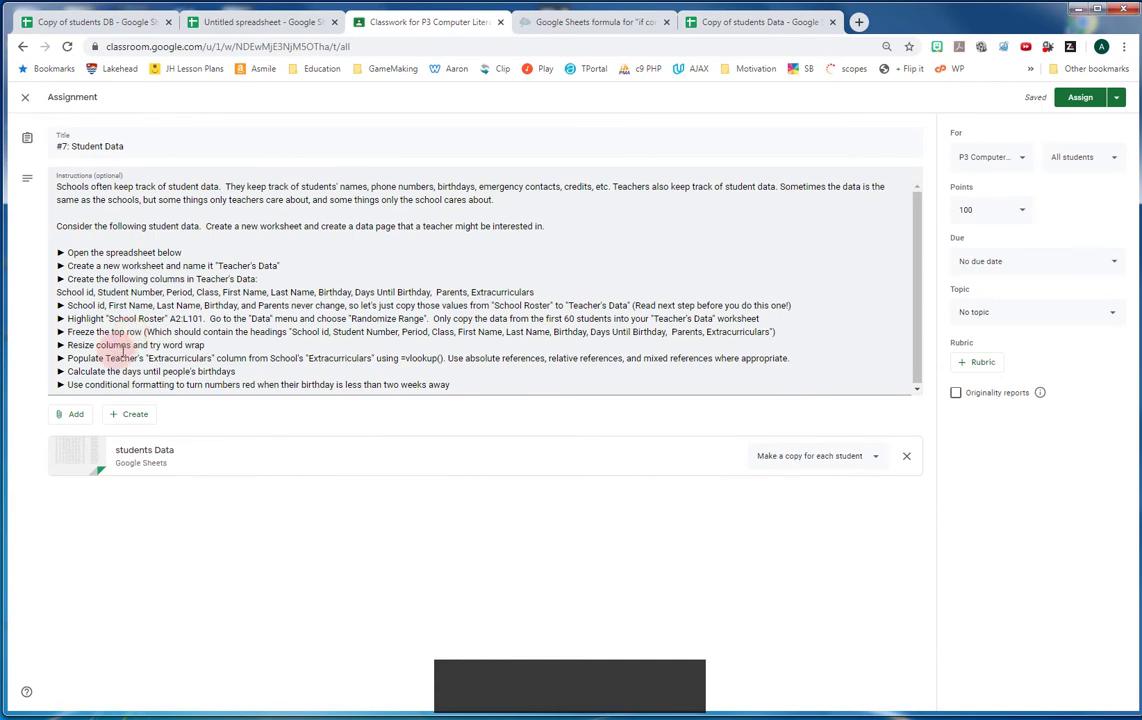
pyautogui.click(720, 22)
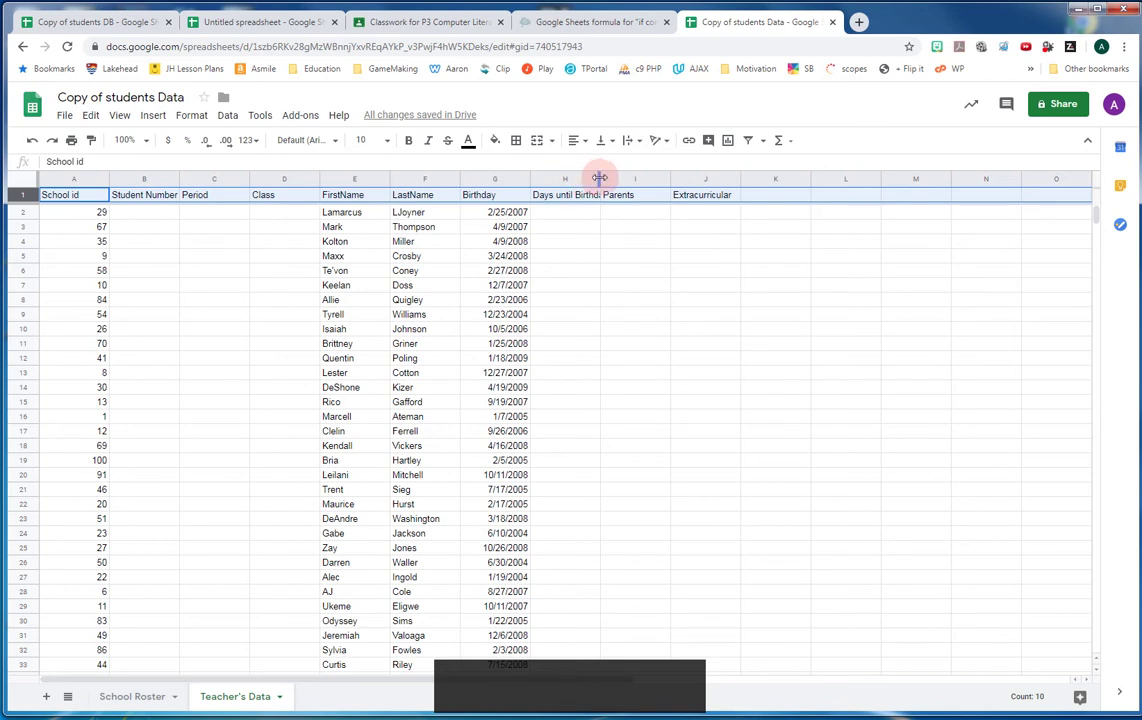
# Narrow column H below the width of its Days until Birthday heading and wrap the text in H1.
pyautogui.moveTo(600, 177); pyautogui.dragTo(650, 177)
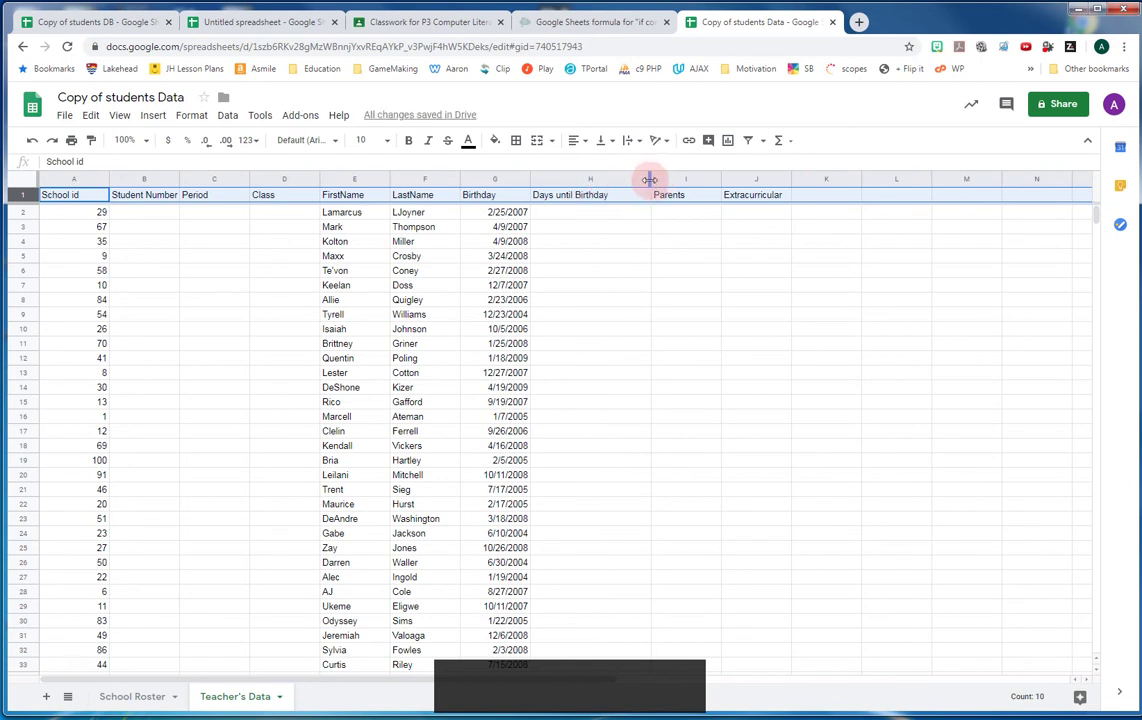
pyautogui.moveTo(650, 180); pyautogui.dragTo(583, 180)
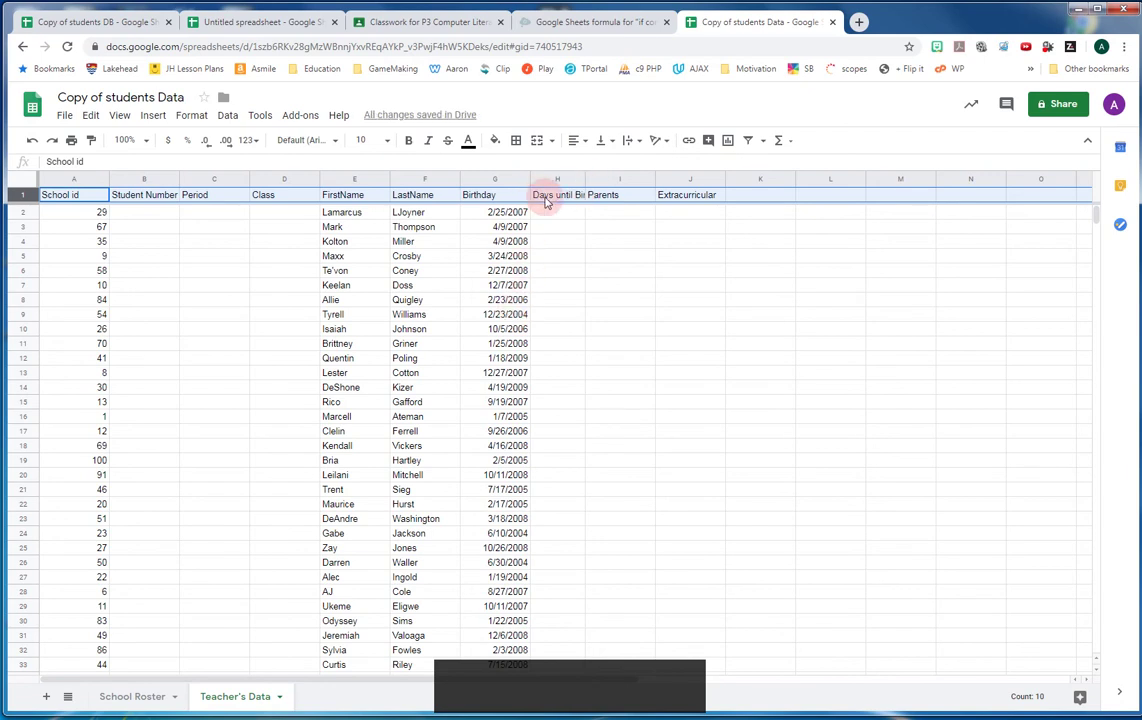
pyautogui.click(546, 198)
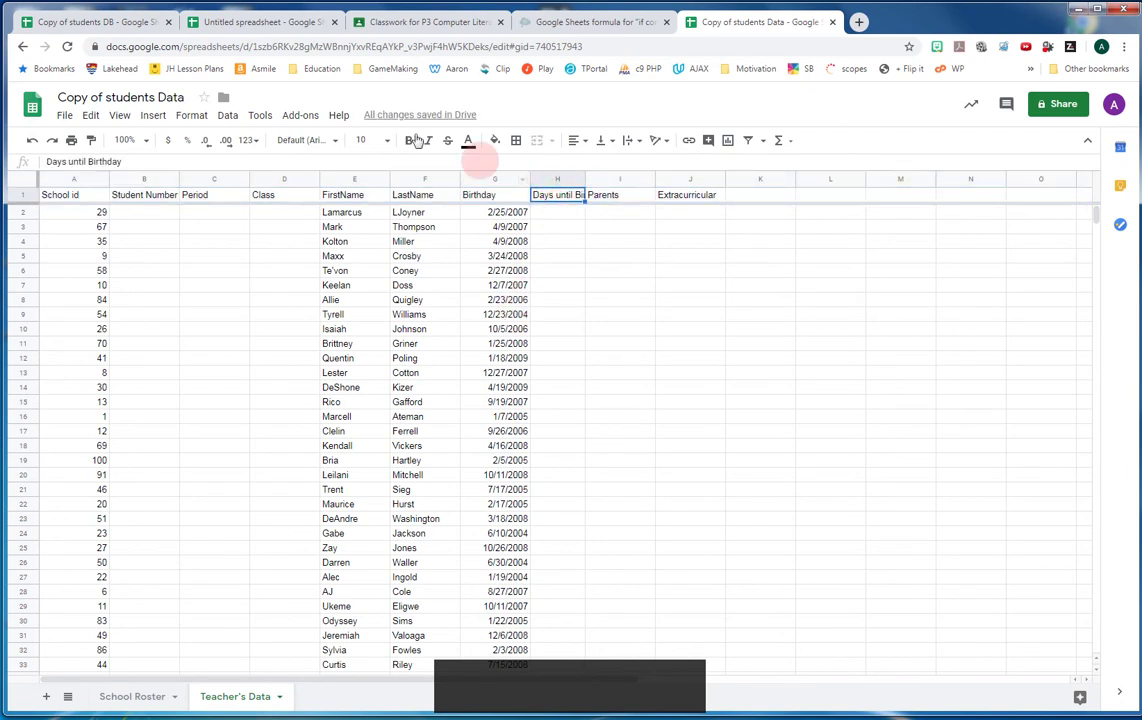
pyautogui.click(191, 116)
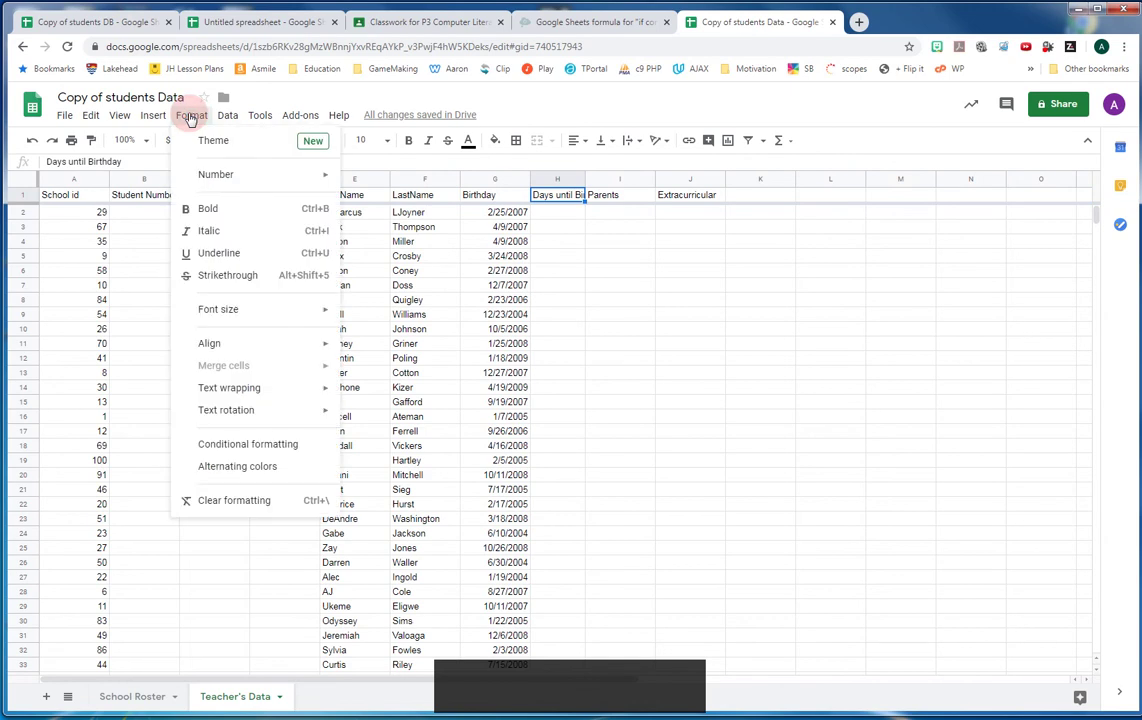
pyautogui.click(250, 387)
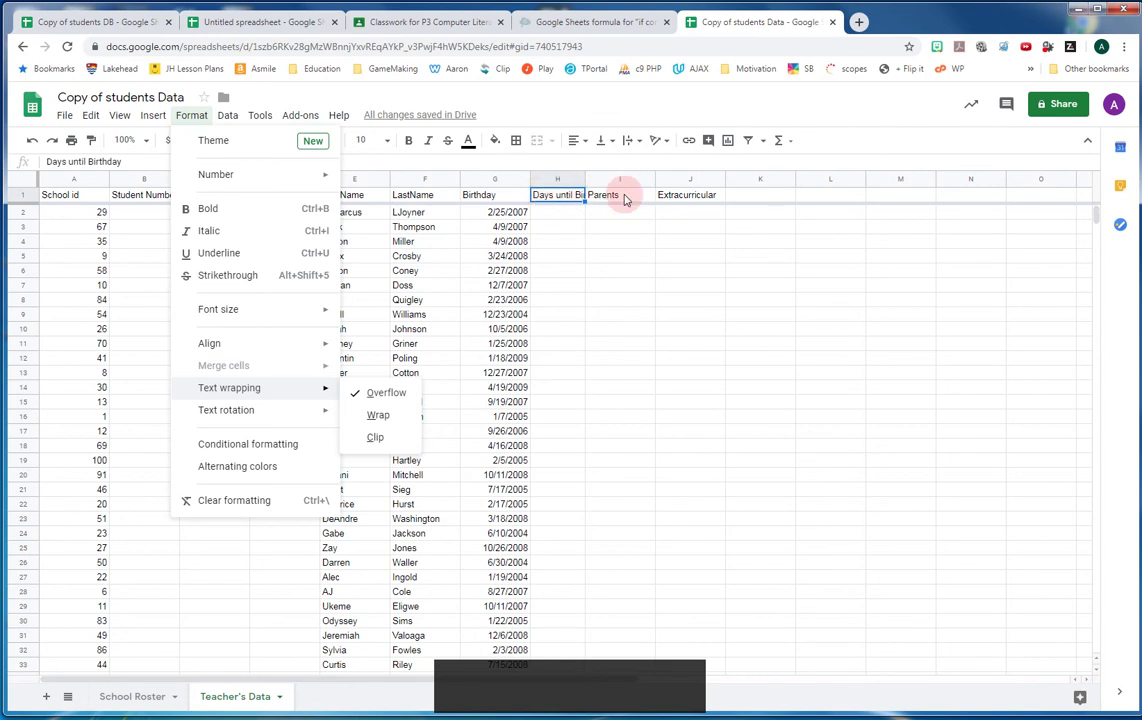
pyautogui.click(378, 415)
pyautogui.click(552, 203)
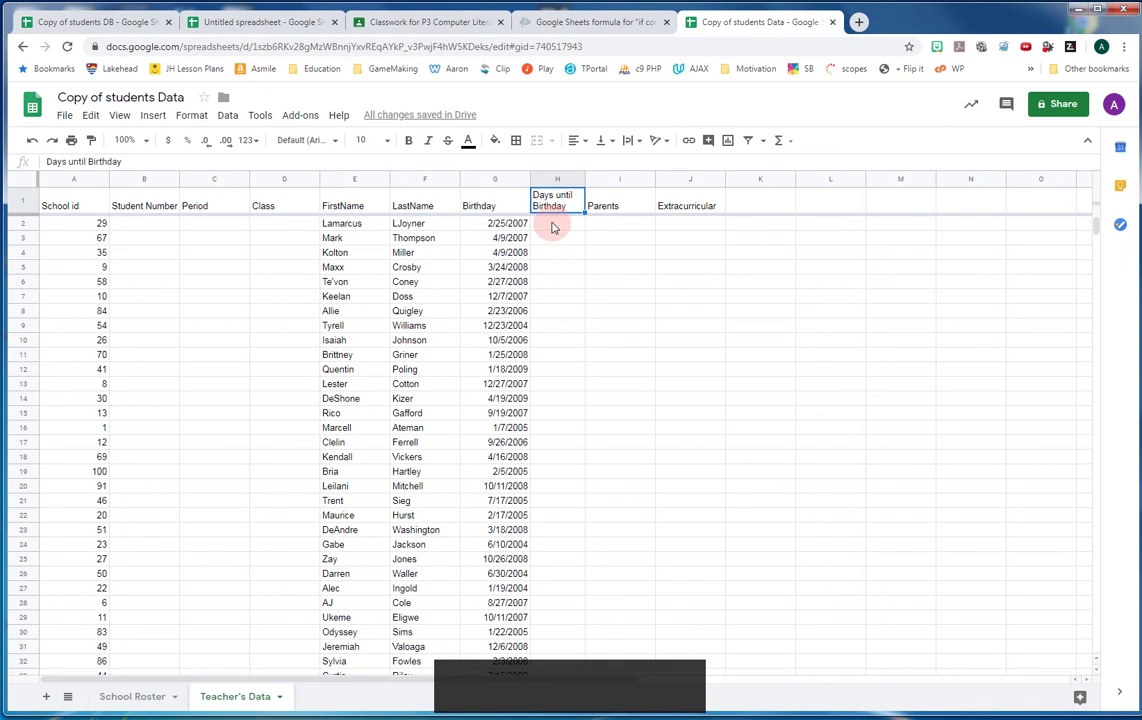
# Widen column H just enough for the Days until Birthday heading to fit on one line.
pyautogui.click(551, 230)
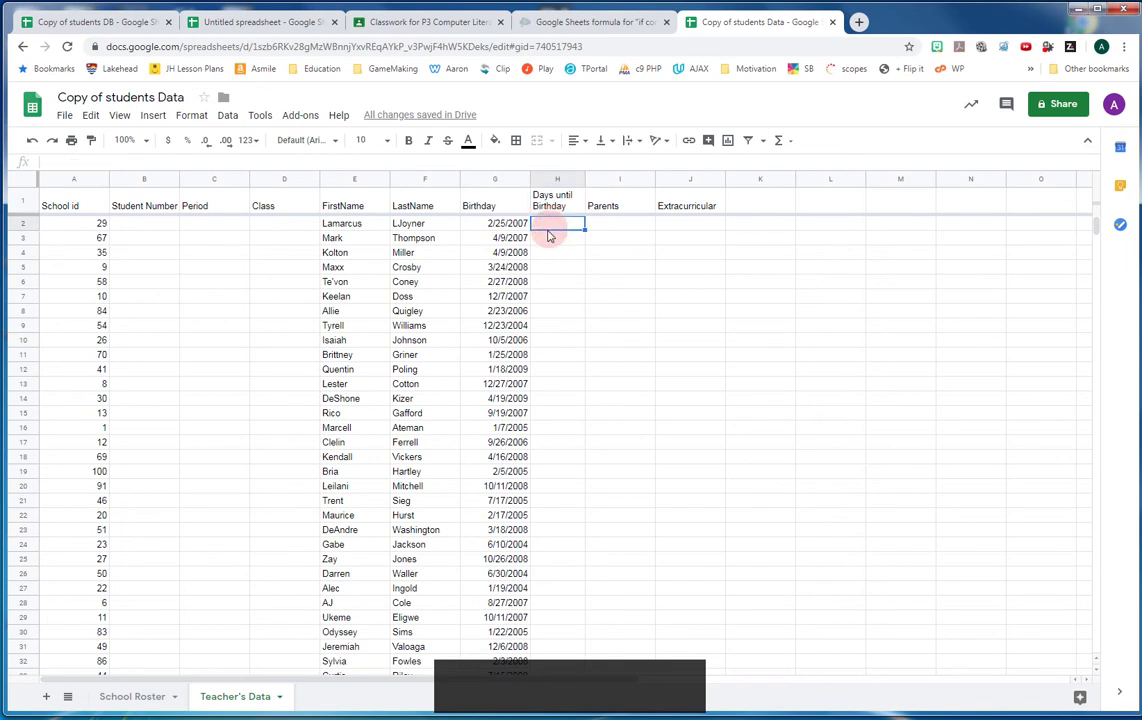
pyautogui.click(549, 268)
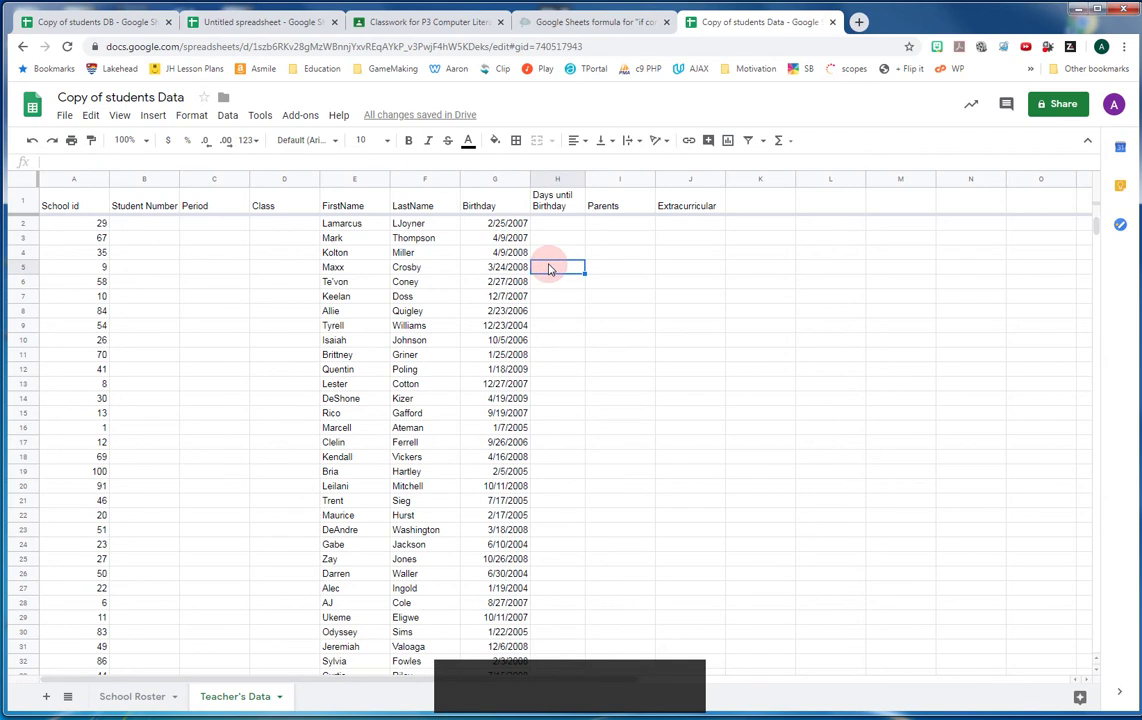
pyautogui.click(576, 180)
pyautogui.moveTo(585, 178); pyautogui.dragTo(617, 176)
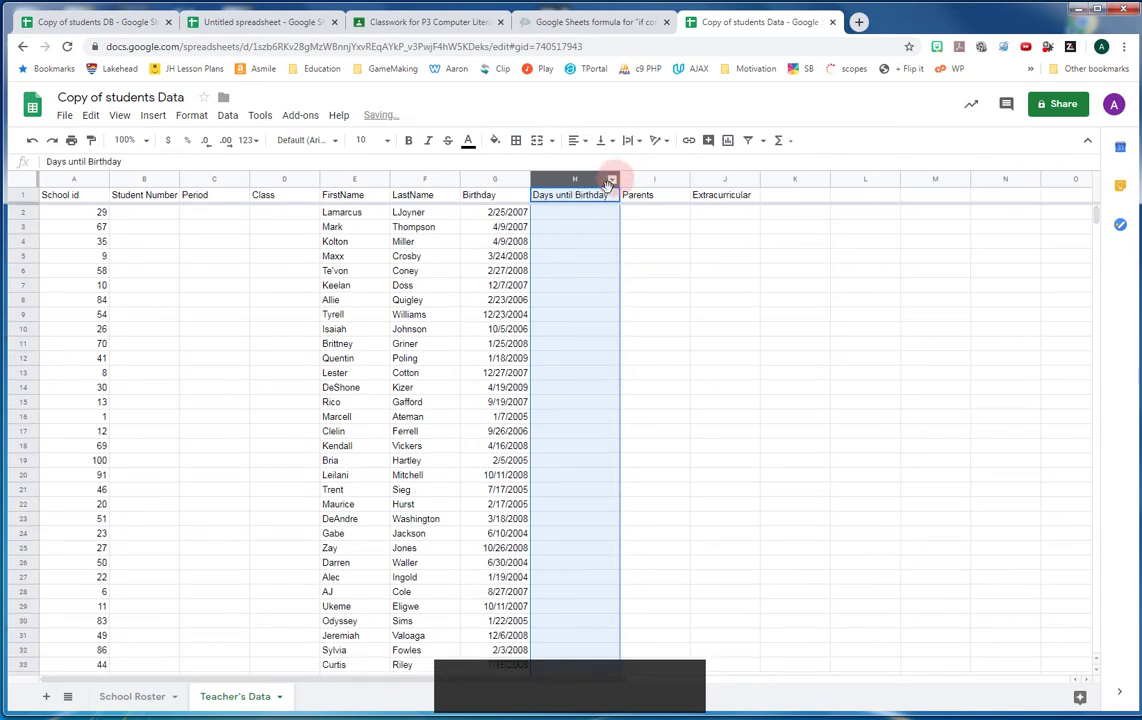
# Read the assignment's VLOOKUP instruction and compare the empty Extracurricular cell J2 in Teacher's Data with the Extracurriculars column in School Roster.
pyautogui.click(356, 20)
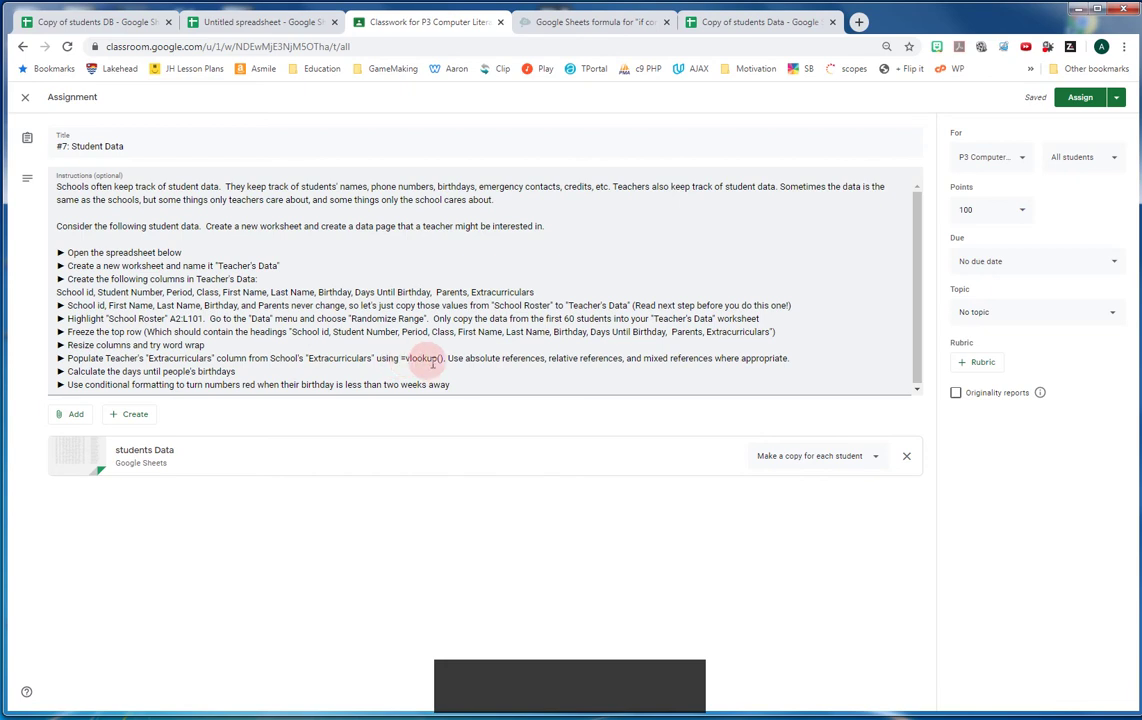
pyautogui.click(730, 26)
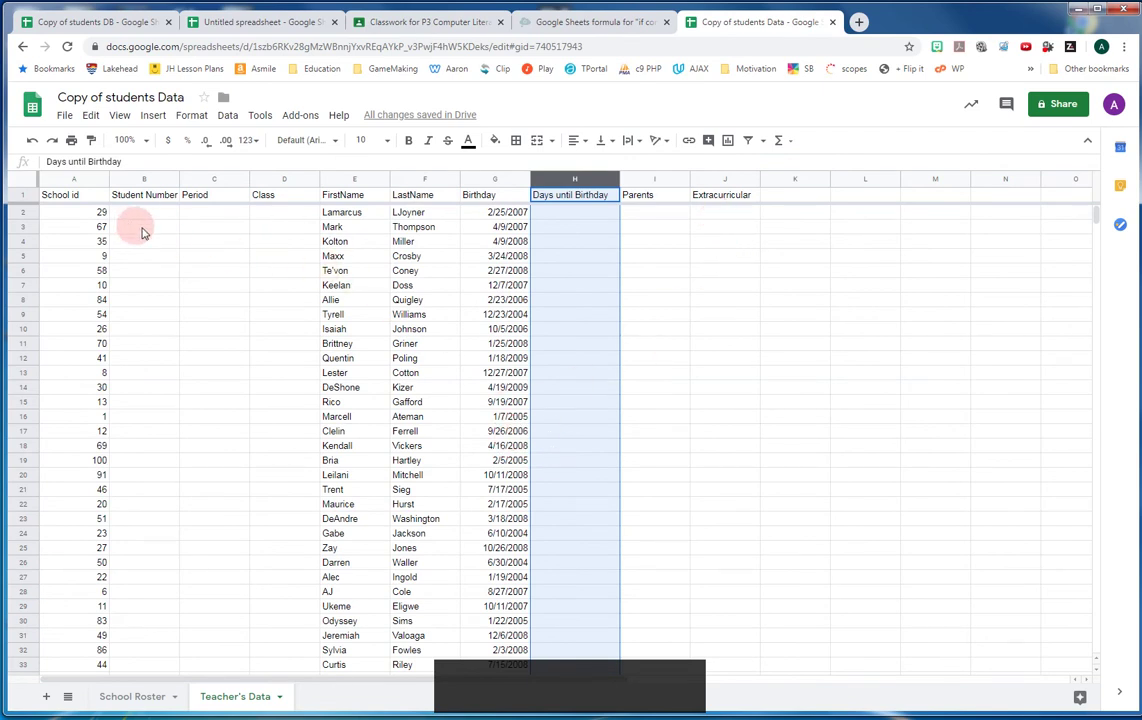
pyautogui.click(714, 213)
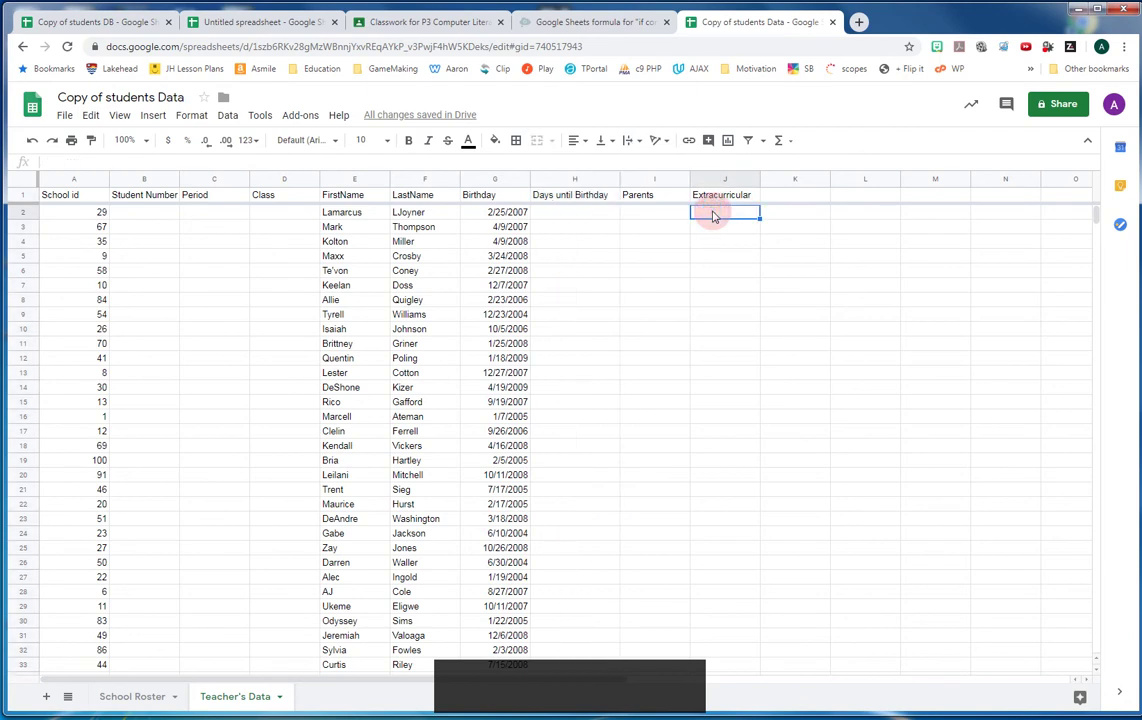
pyautogui.click(711, 220)
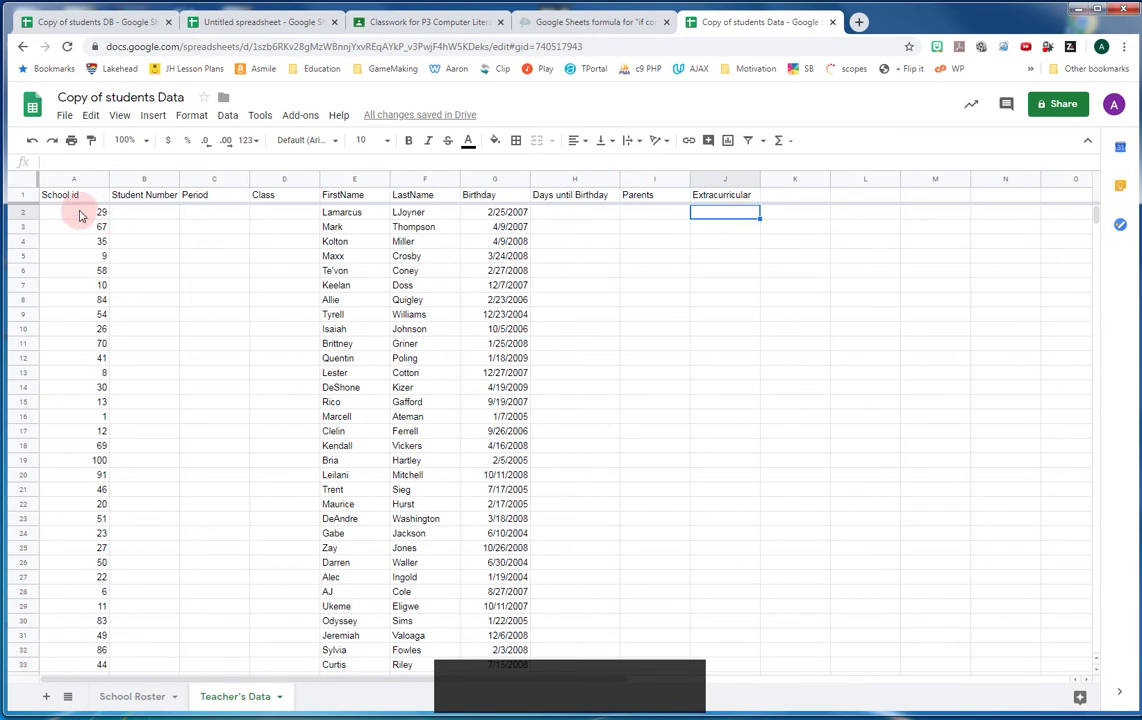
pyautogui.click(135, 696)
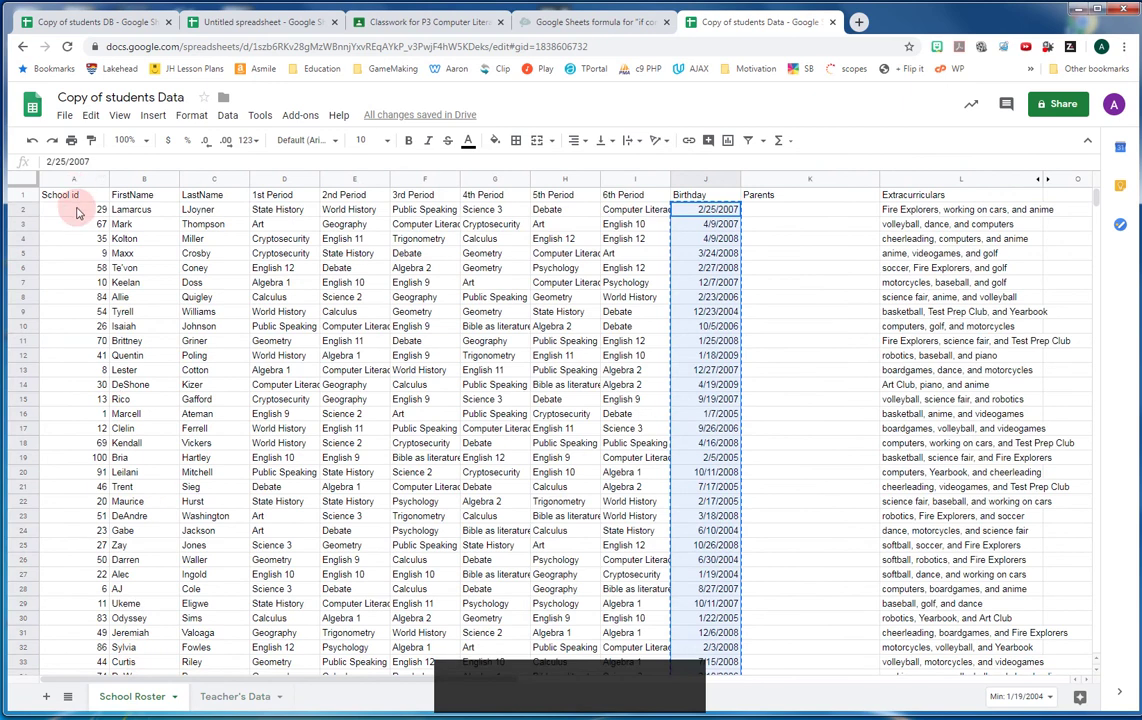
pyautogui.click(925, 212)
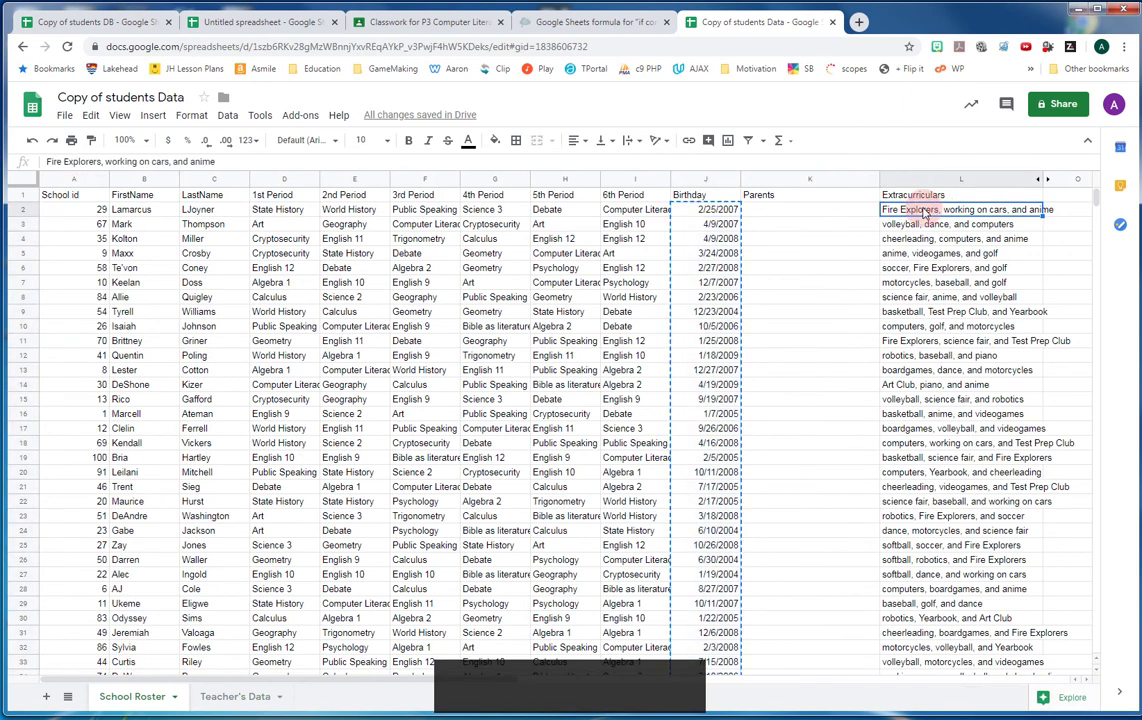
pyautogui.click(235, 696)
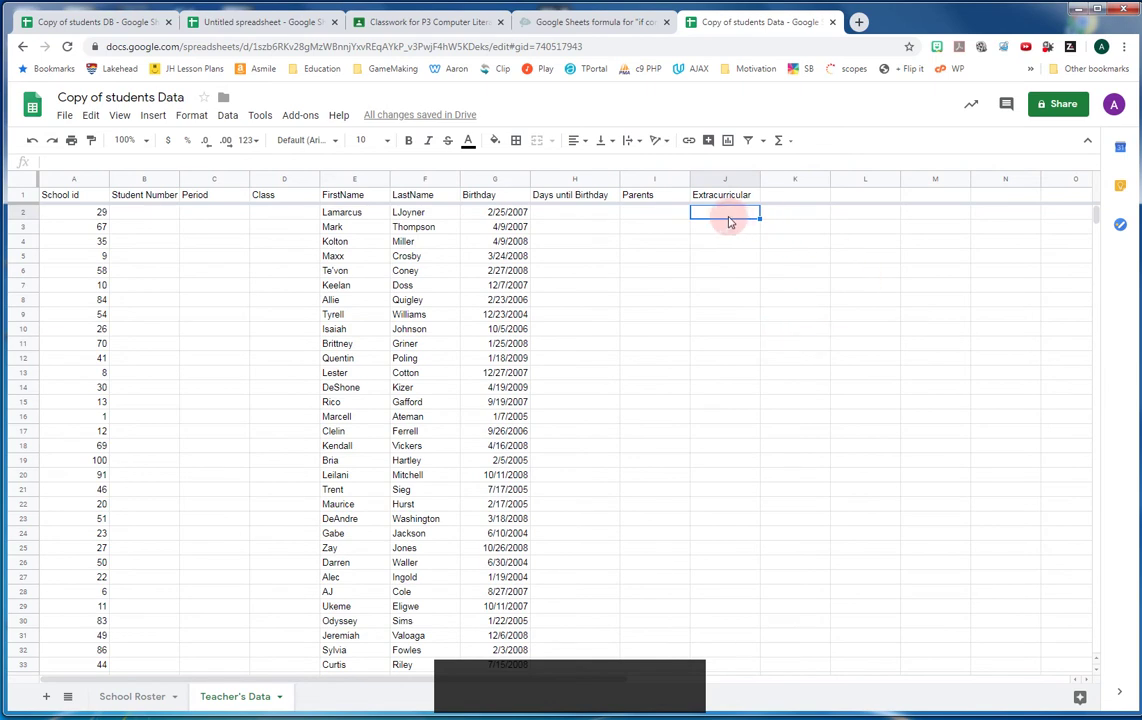
# Sort the School Roster student rows A2:L101 by column A in ascending order, leaving the heading row out of the range.
pyautogui.click(132, 696)
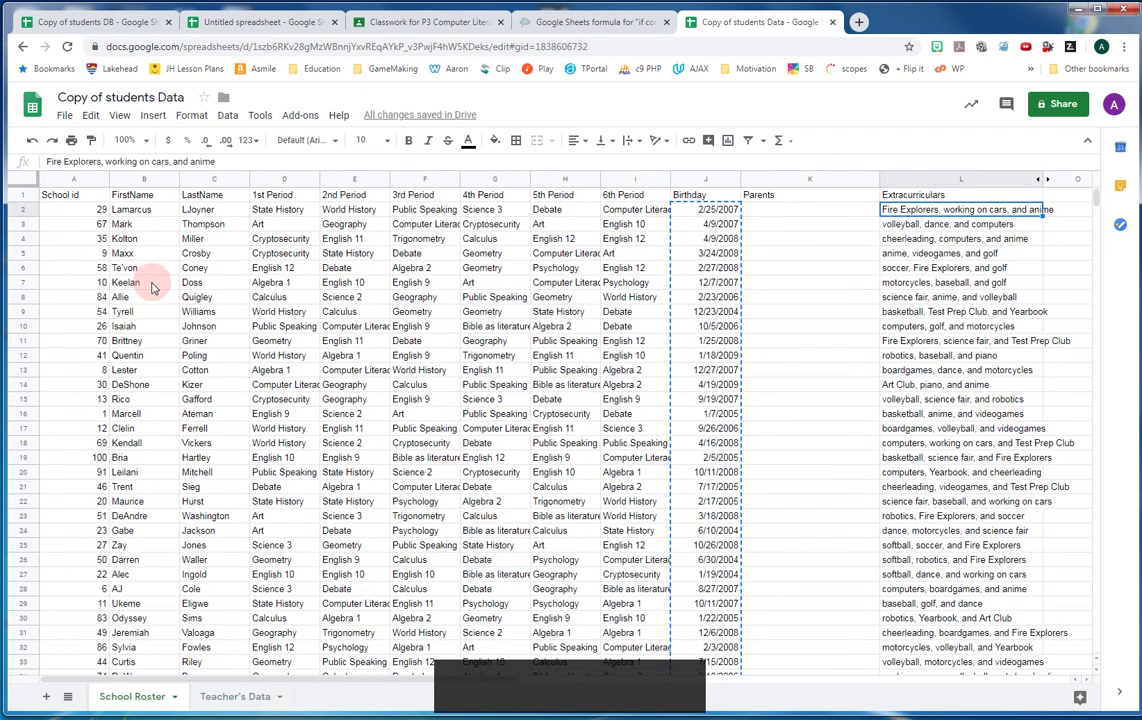
pyautogui.click(62, 216)
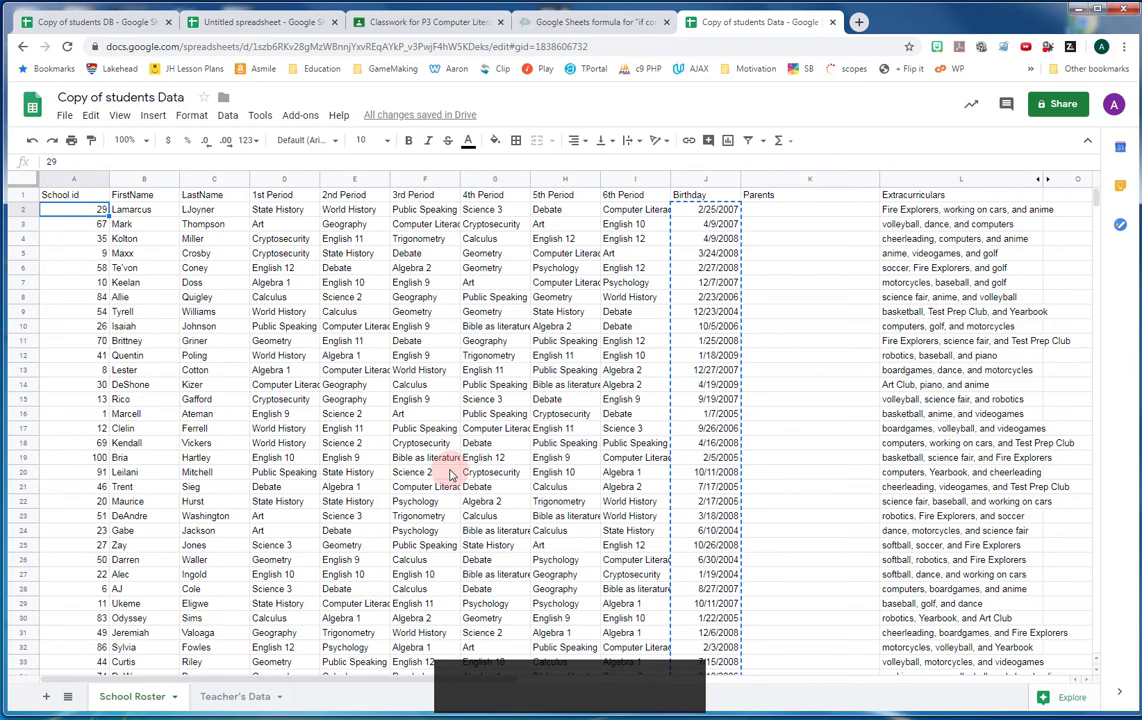
pyautogui.middleClick(450, 428)
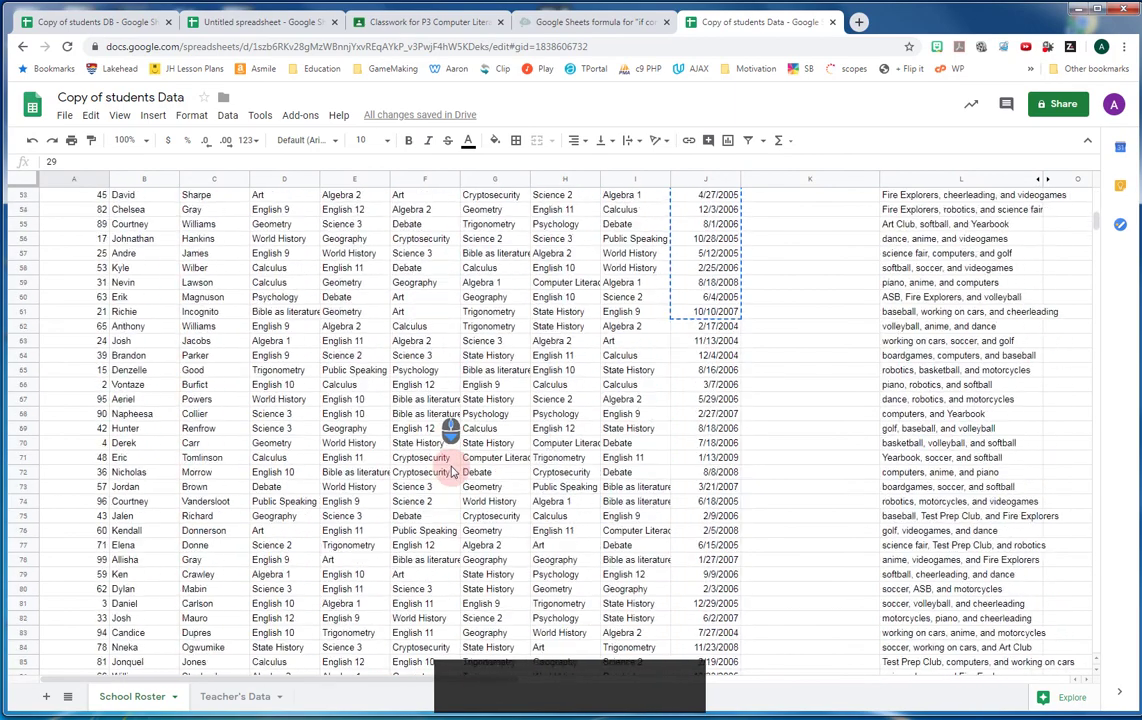
pyautogui.middleClick(438, 455)
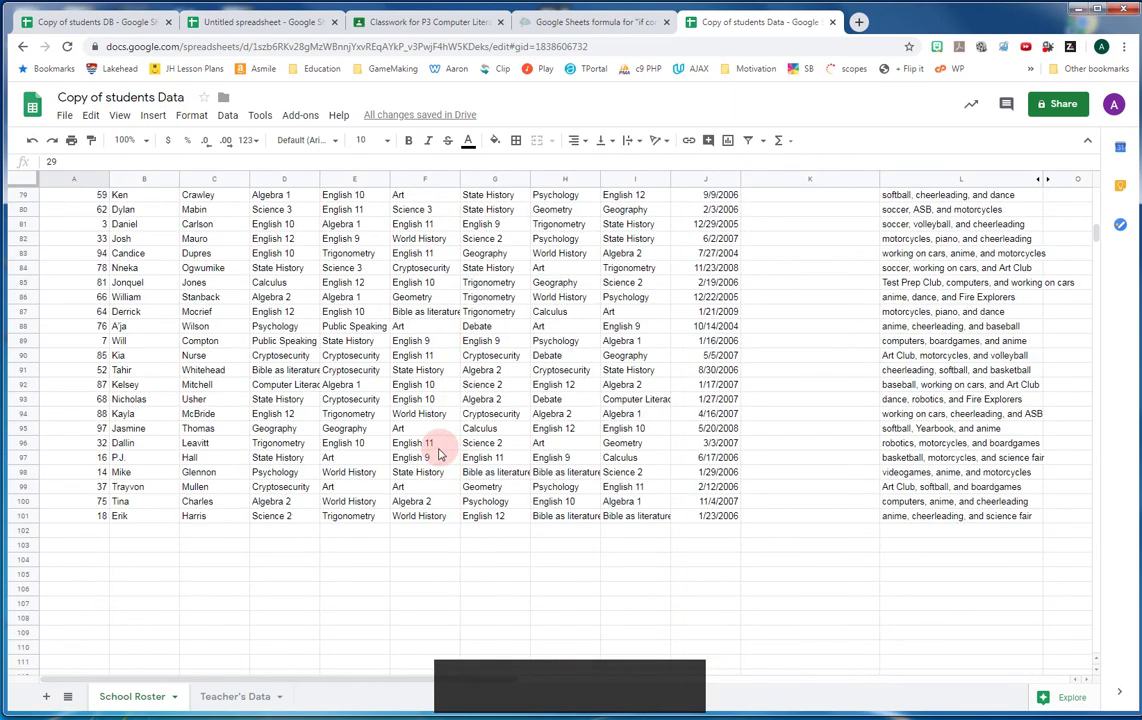
pyautogui.keyDown('shift'); pyautogui.click(980, 520); pyautogui.keyUp('shift')
pyautogui.middleClick(376, 336)
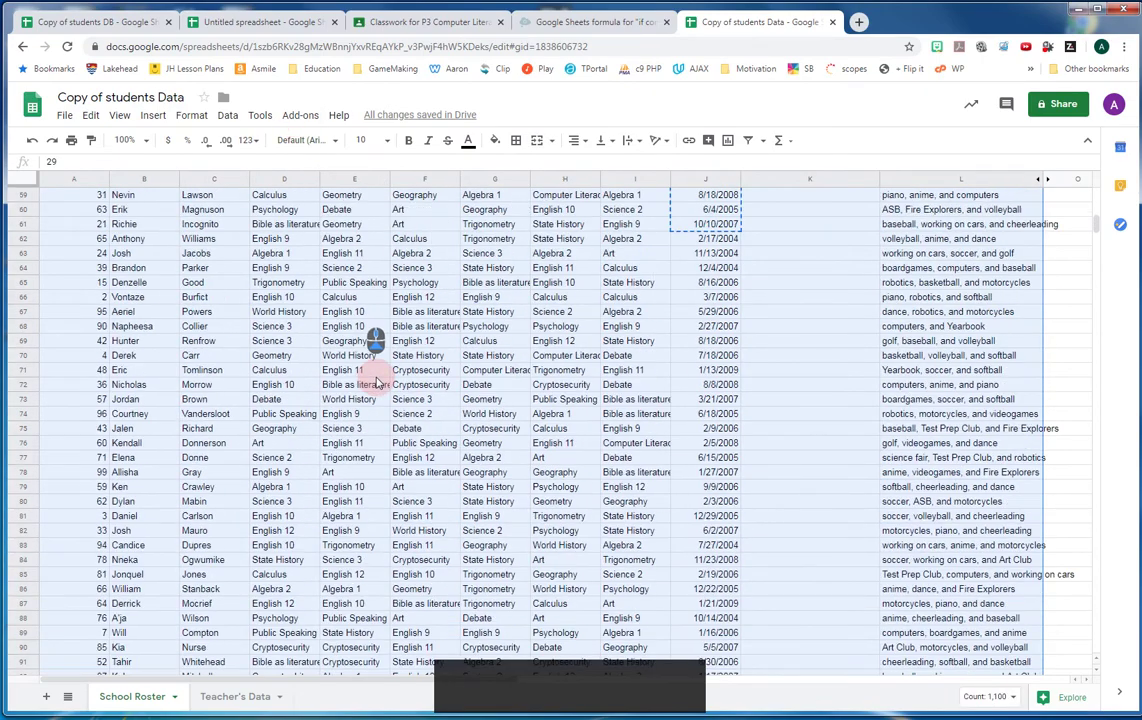
pyautogui.click(207, 128)
pyautogui.click(228, 115)
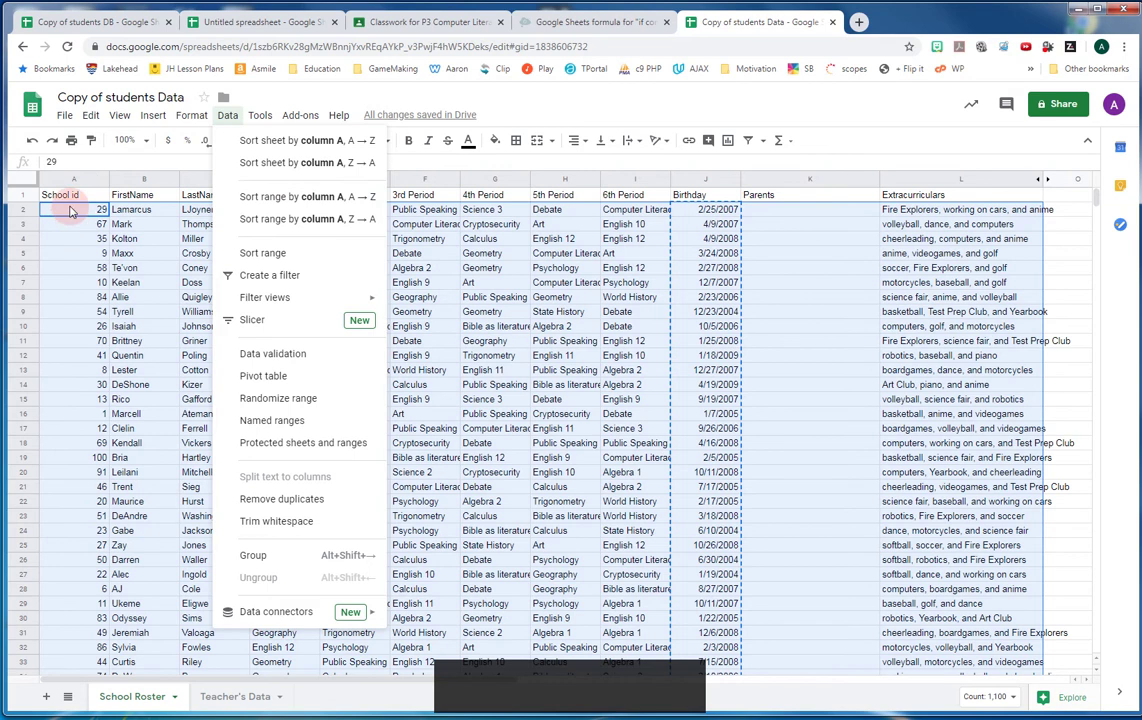
pyautogui.click(316, 196)
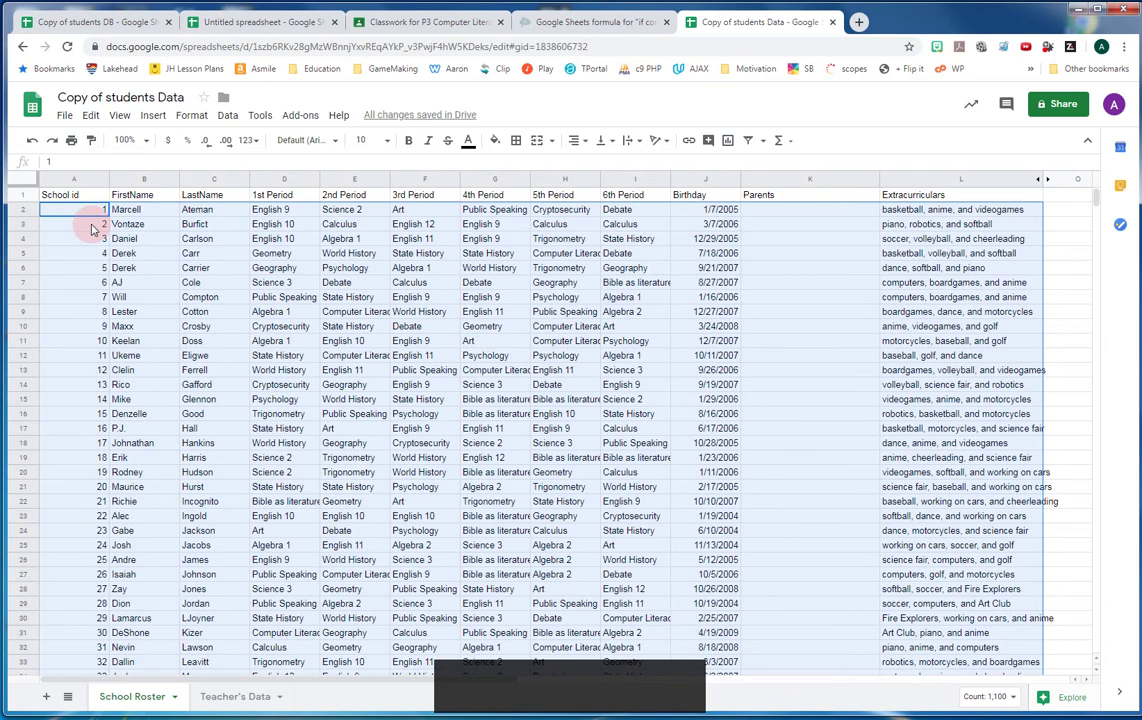
# Start a formula in the first Extracurricular cell, J2, of the Teacher's Data sheet.
pyautogui.click(230, 700)
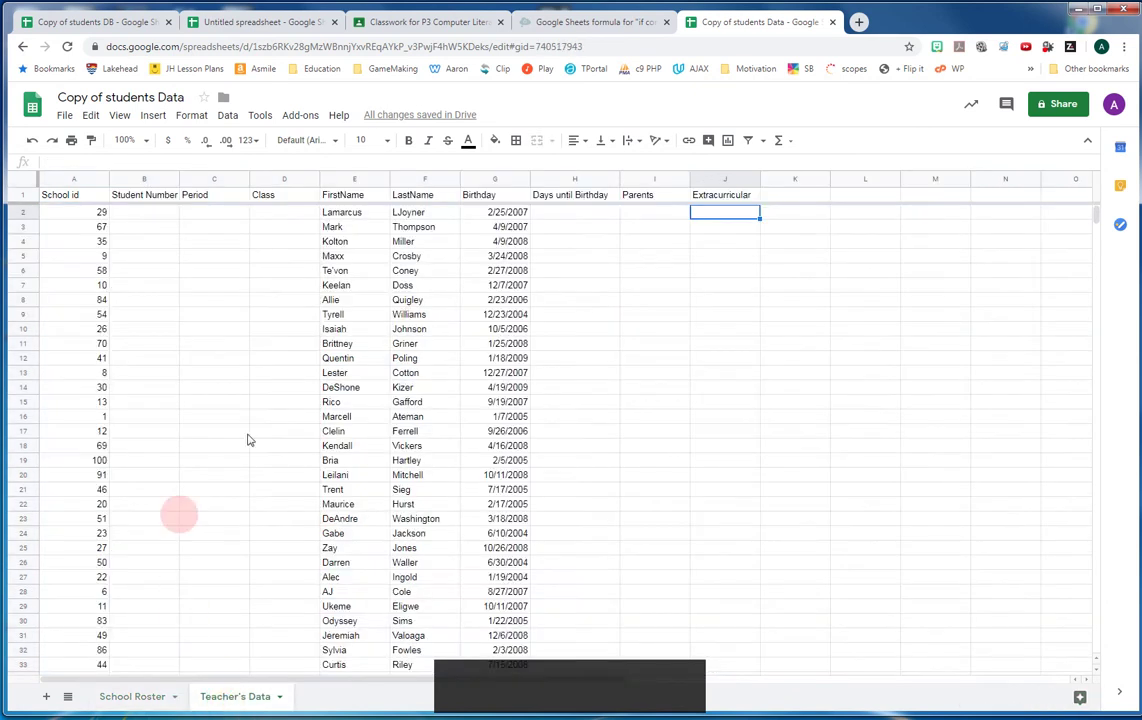
pyautogui.click(728, 216)
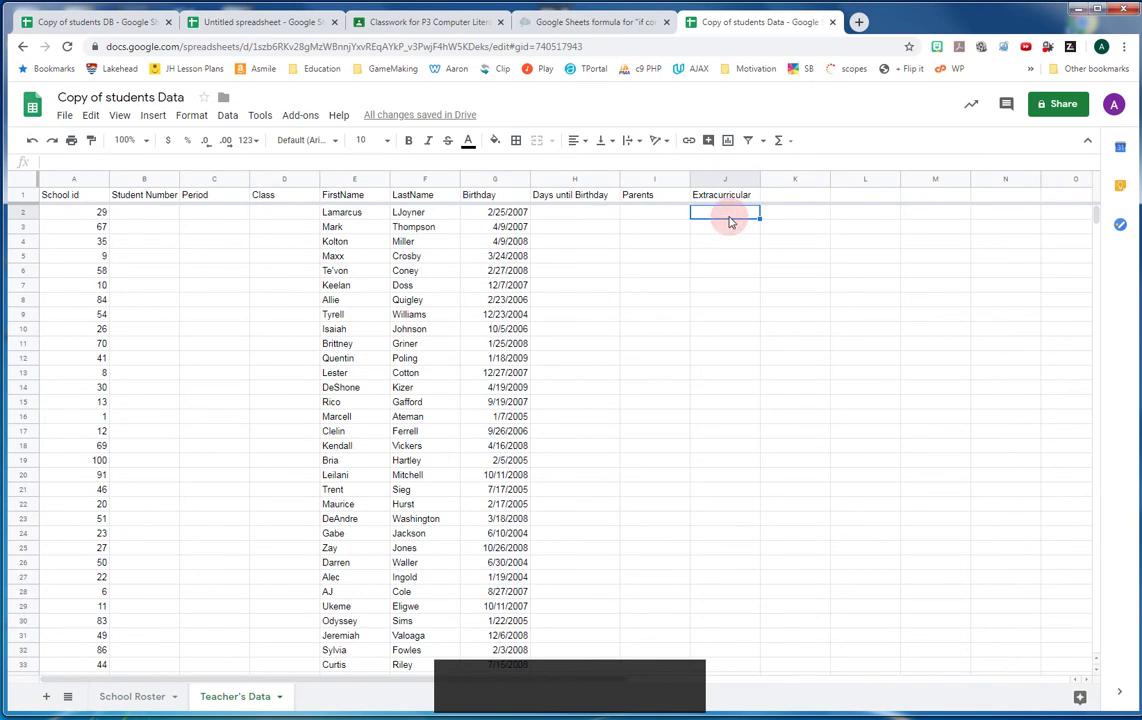
pyautogui.write('=')
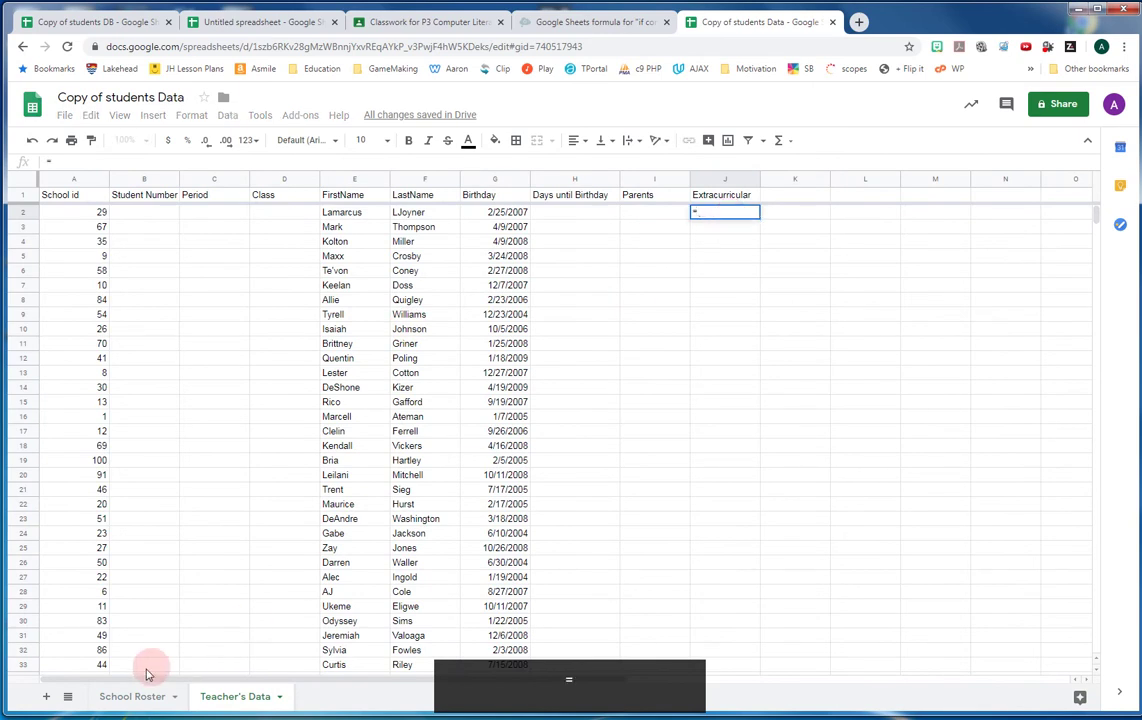
pyautogui.click(123, 695)
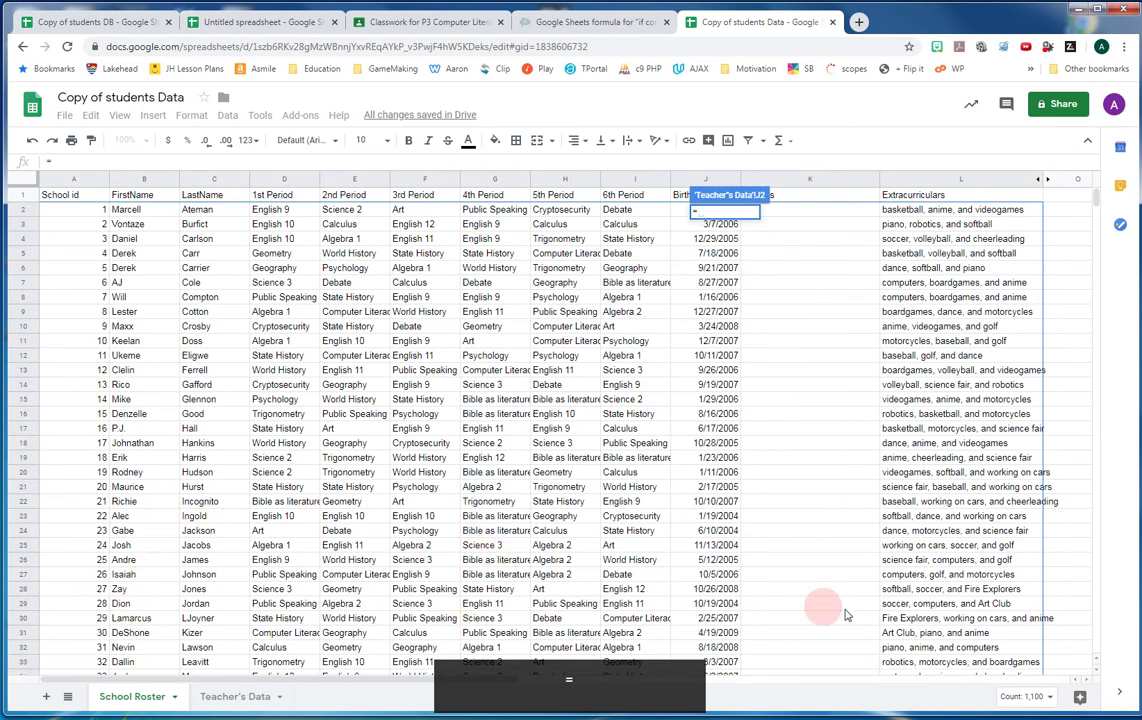
pyautogui.click(927, 623)
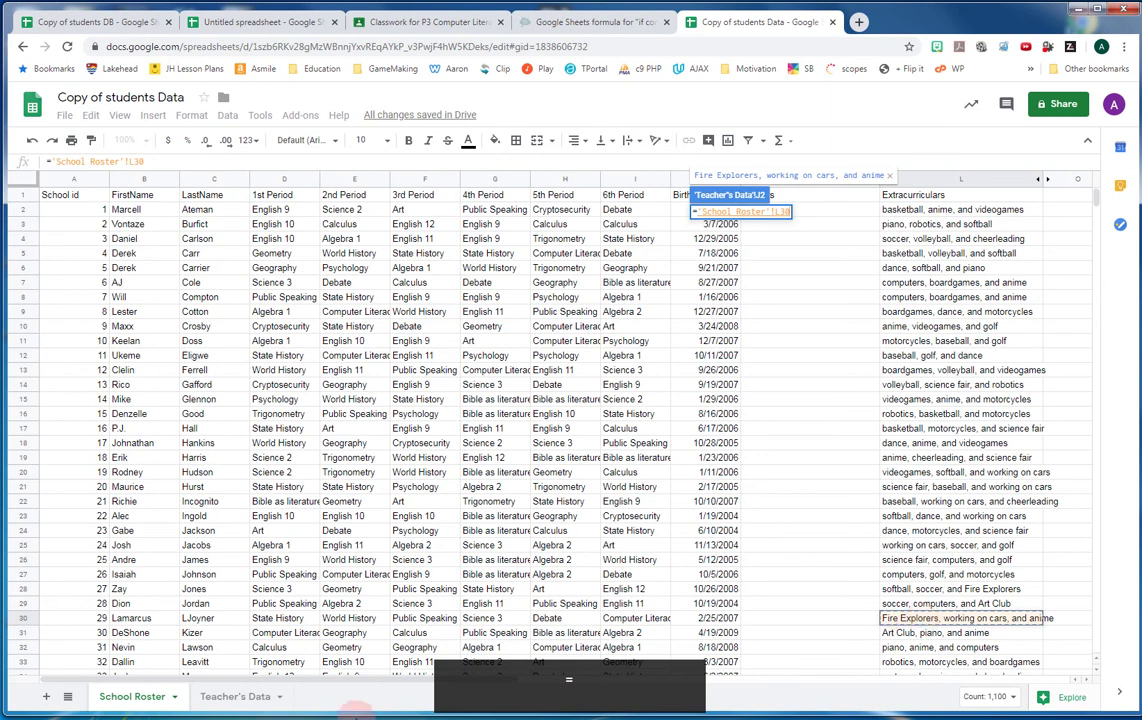
pyautogui.click(222, 702)
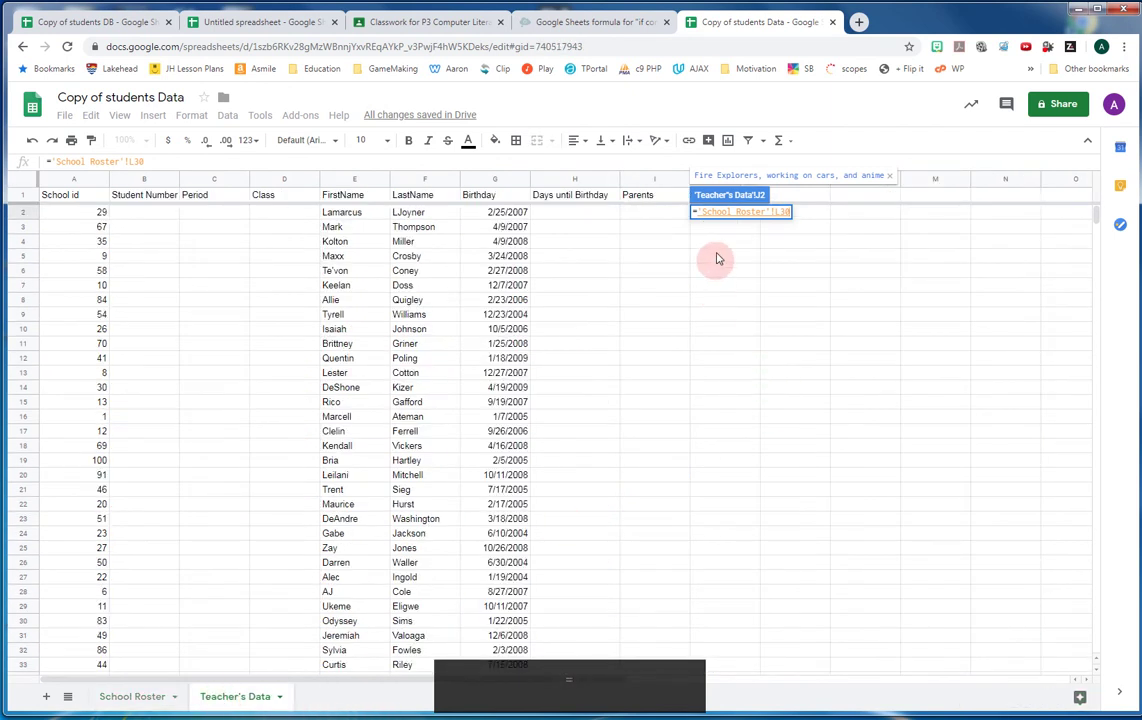
pyautogui.click(150, 161)
pyautogui.press('BackSpace')
pyautogui.press('BackSpace')
pyautogui.press('BackSpace')
pyautogui.press('BackSpace')
pyautogui.press('BackSpace')
pyautogui.press('BackSpace')
pyautogui.press('BackSpace')
pyautogui.press('BackSpace')
pyautogui.press('BackSpace')
pyautogui.press('BackSpace')
pyautogui.press('BackSpace')
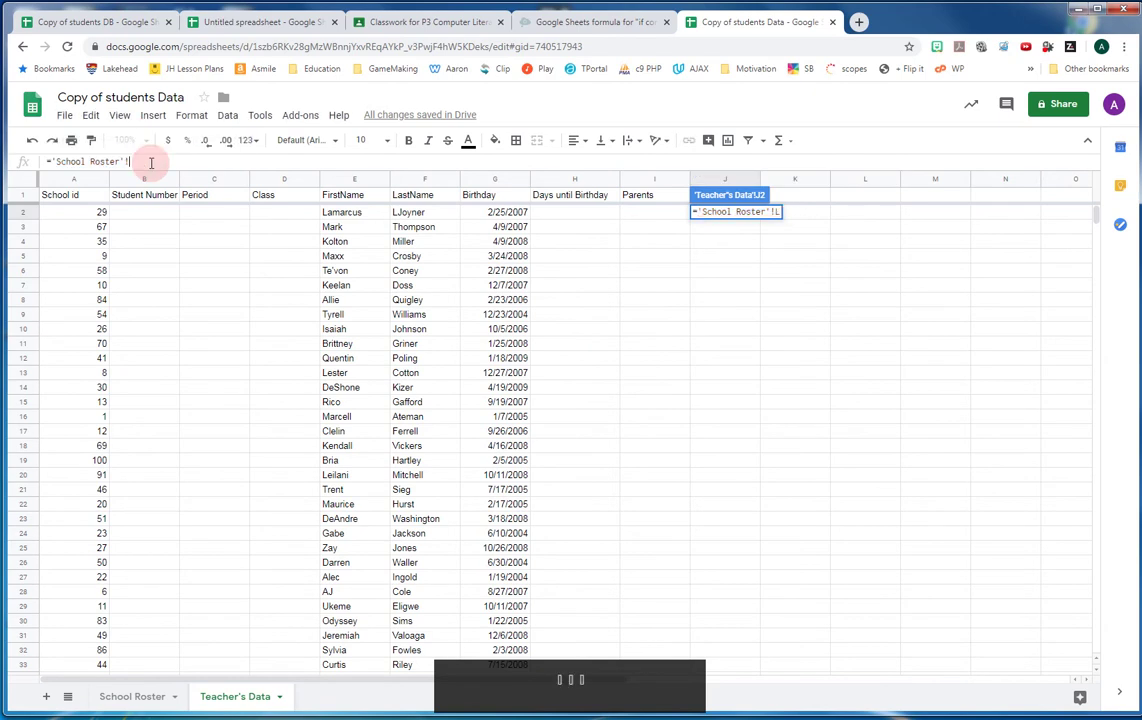
pyautogui.press('BackSpace')
pyautogui.press('BackSpace')
pyautogui.press('BackSpace')
pyautogui.press('BackSpace')
pyautogui.press('BackSpace')
pyautogui.press('BackSpace')
pyautogui.press('BackSpace')
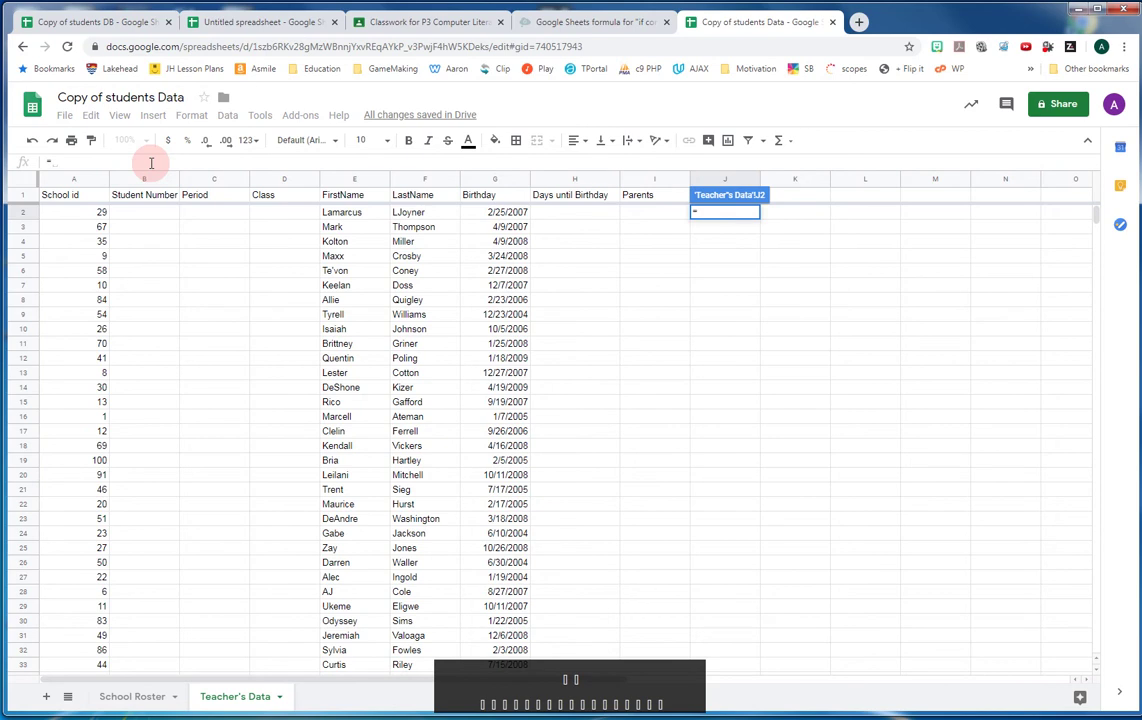
pyautogui.press('BackSpace')
# Enter the VLOOKUP function in the J2 formula with cell A1 as its search key.
pyautogui.write('vl')
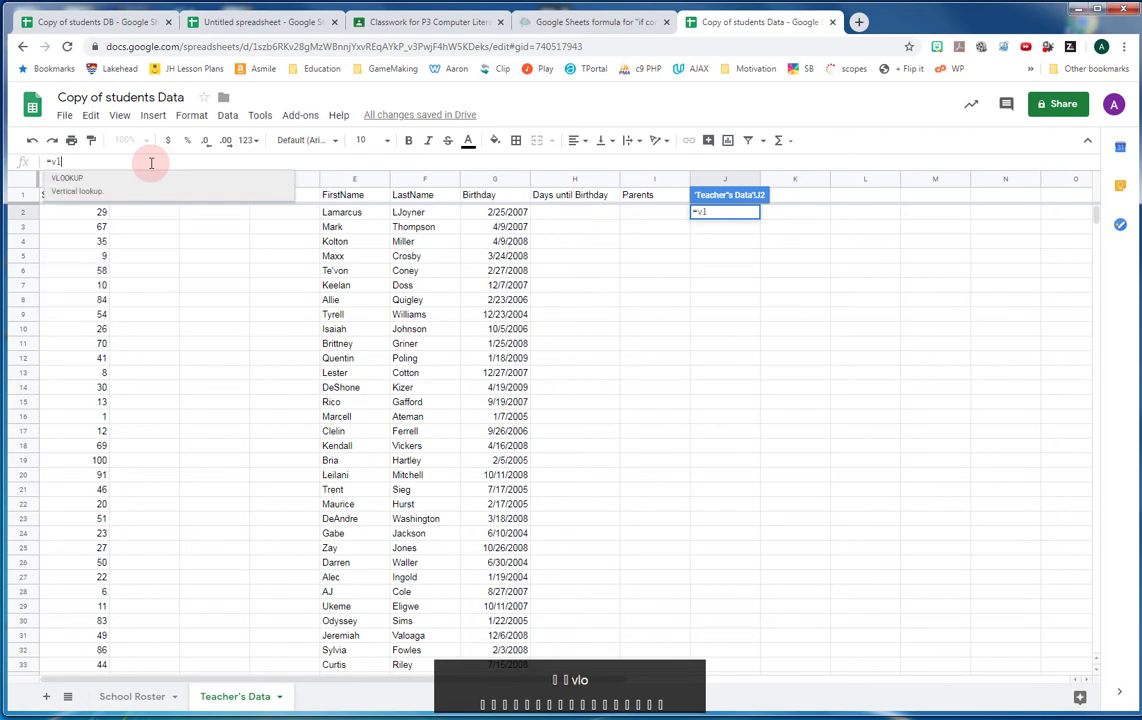
pyautogui.write('ookup')
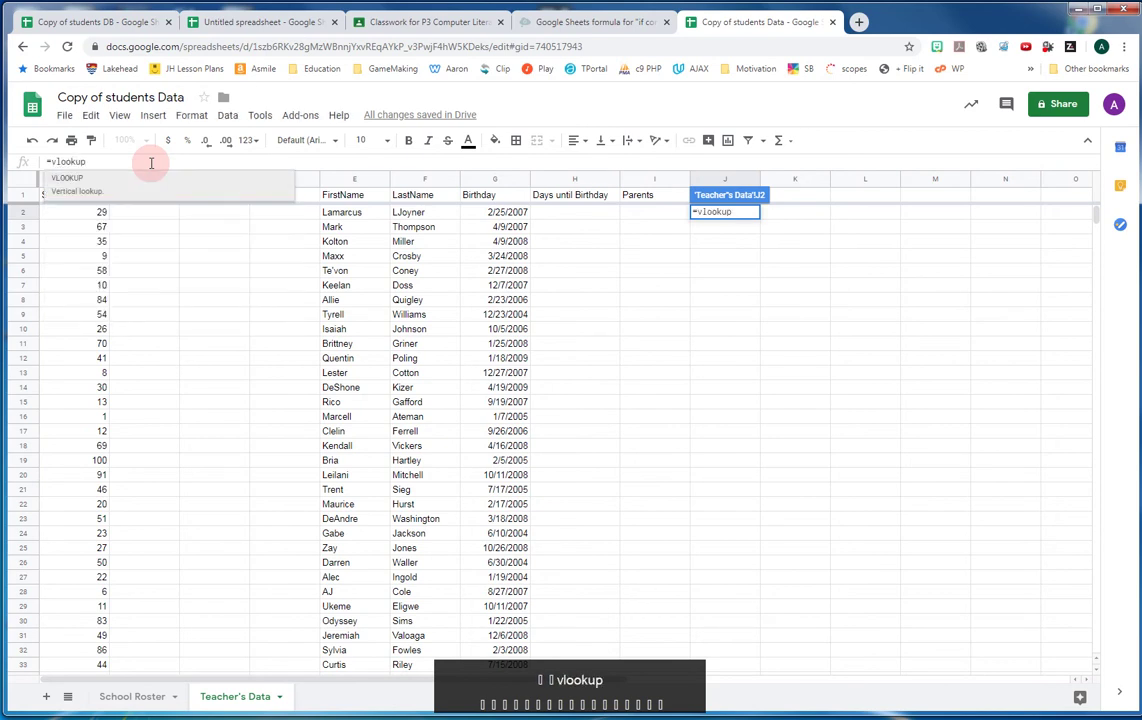
pyautogui.write('(')
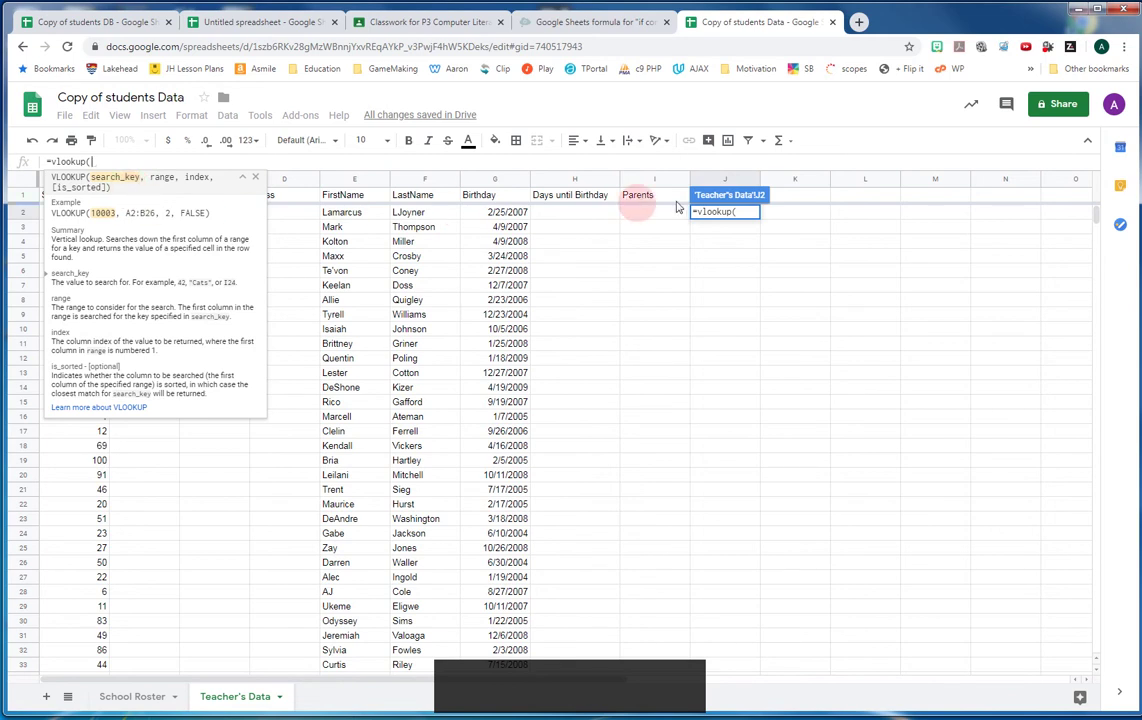
pyautogui.click(746, 212)
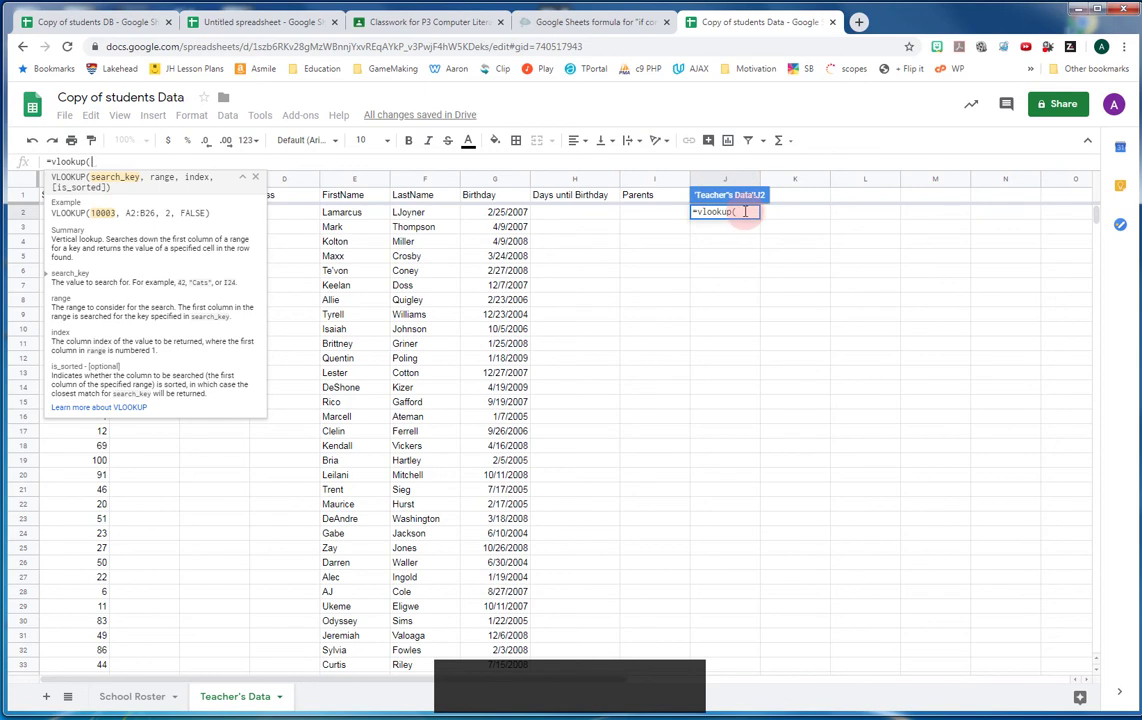
pyautogui.write('29')
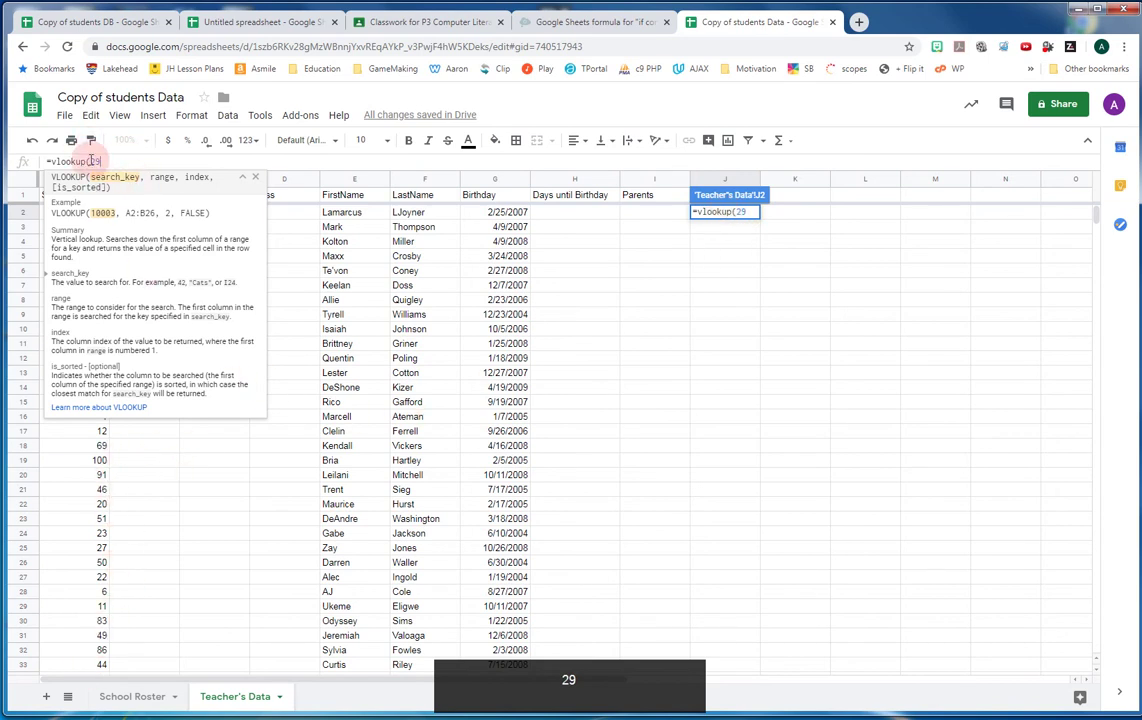
pyautogui.press('BackSpace')
pyautogui.press('BackSpace')
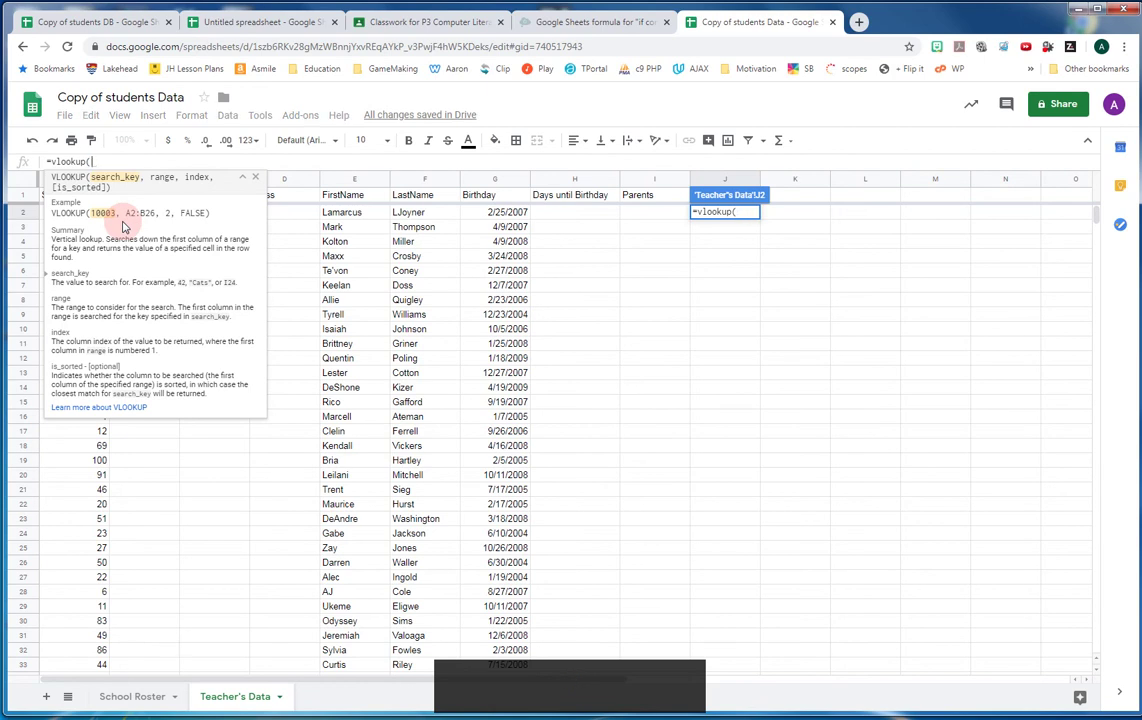
pyautogui.write('a')
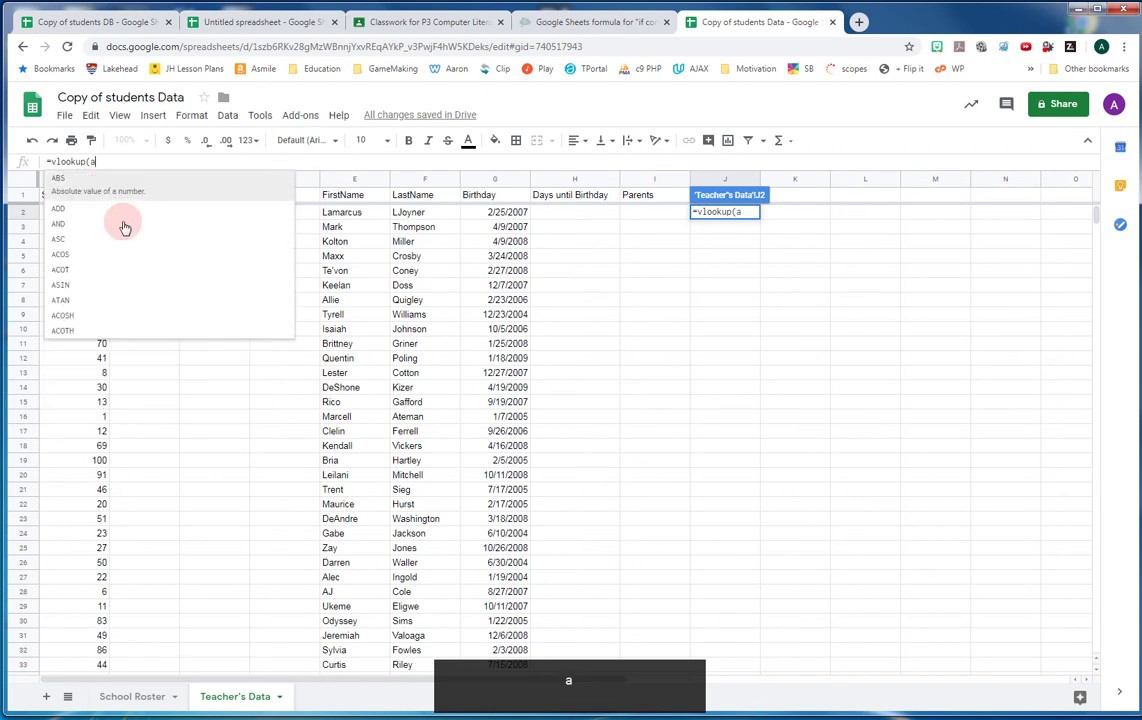
pyautogui.write('1')
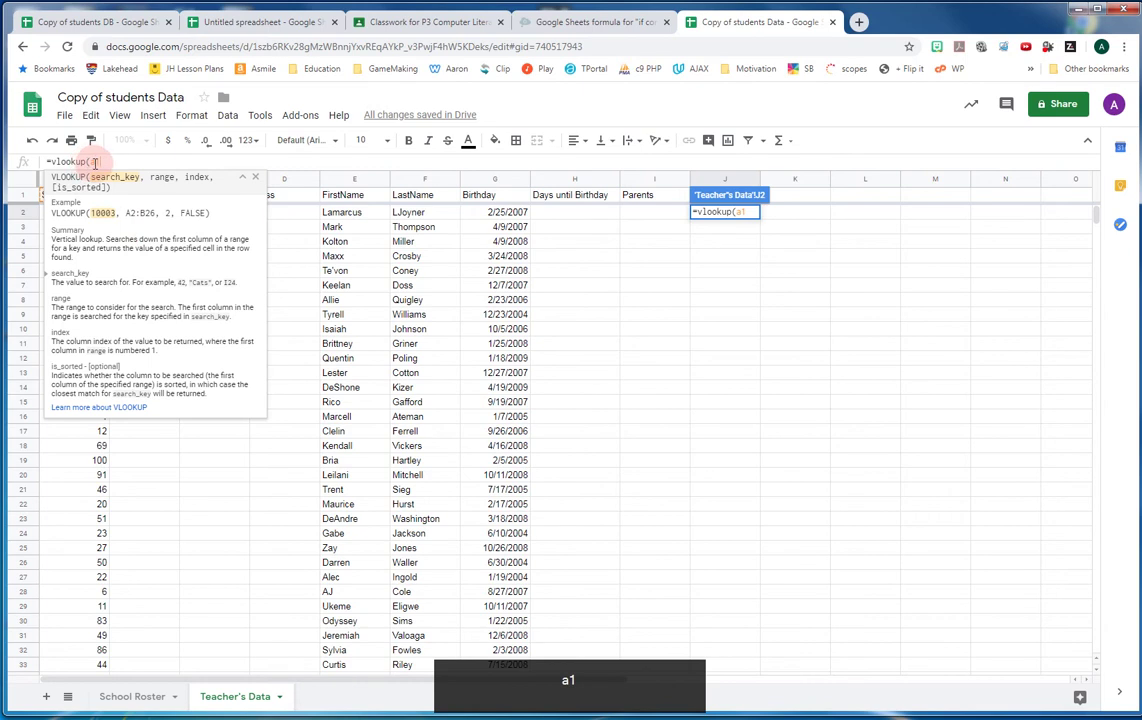
pyautogui.write(',')
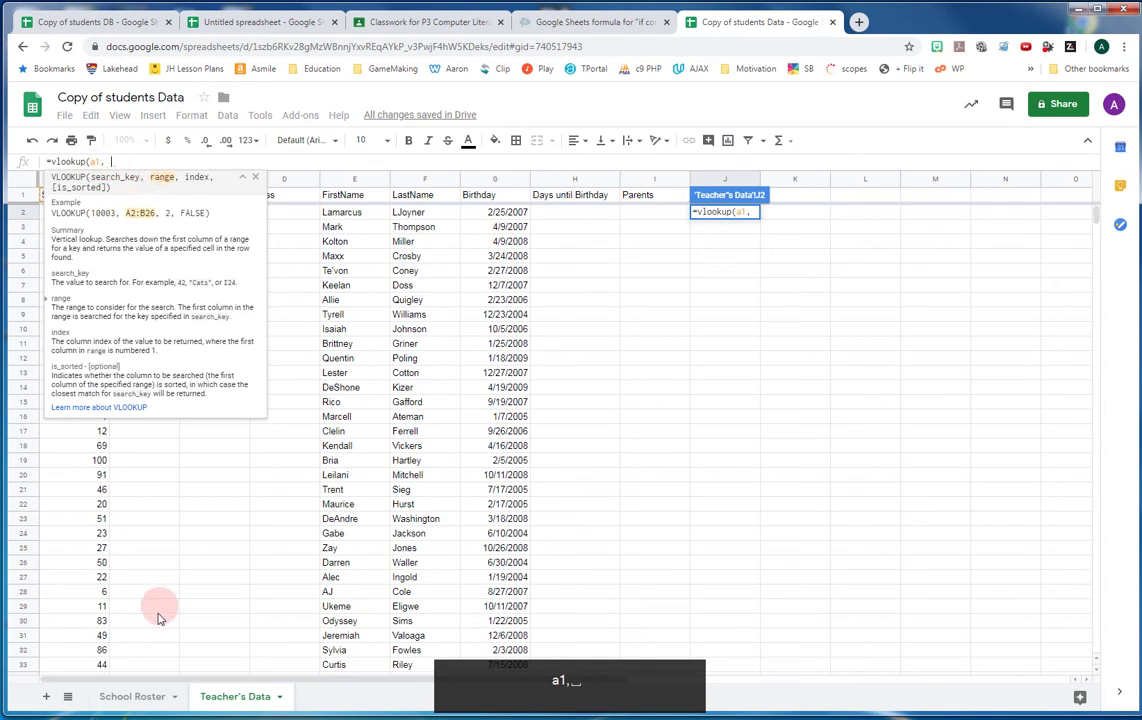
# Set the VLOOKUP range to cells A2:L101 of the School Roster sheet.
pyautogui.click(137, 700)
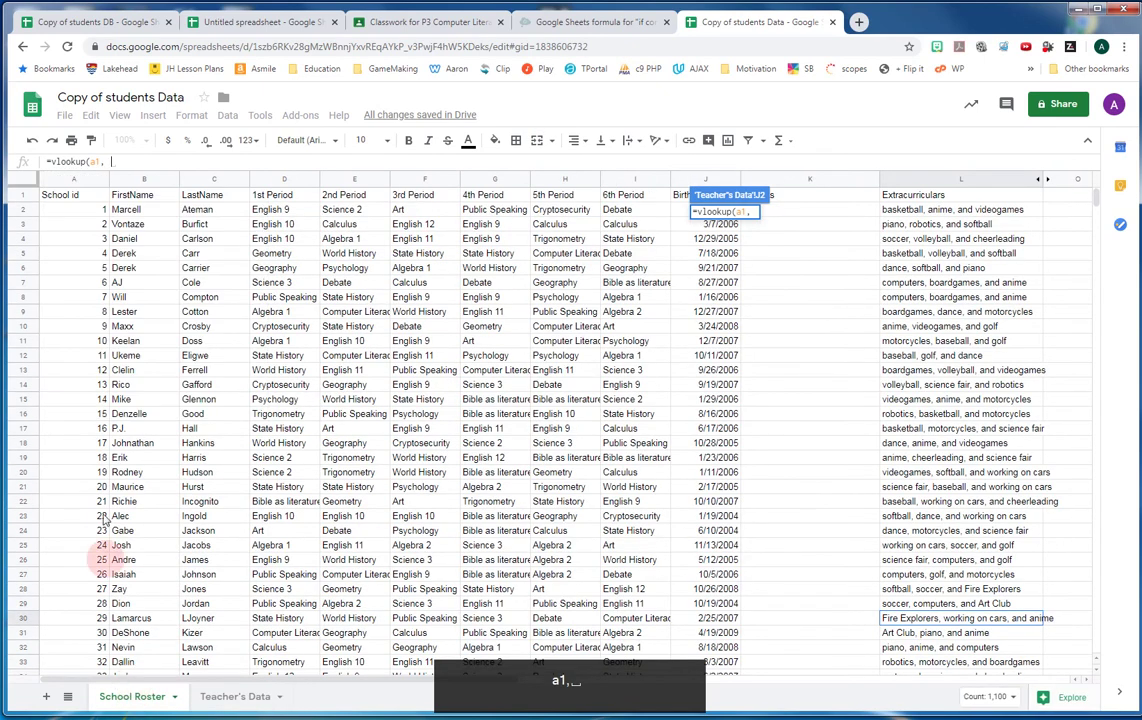
pyautogui.click(67, 211)
pyautogui.moveTo(67, 213); pyautogui.dragTo(930, 487)
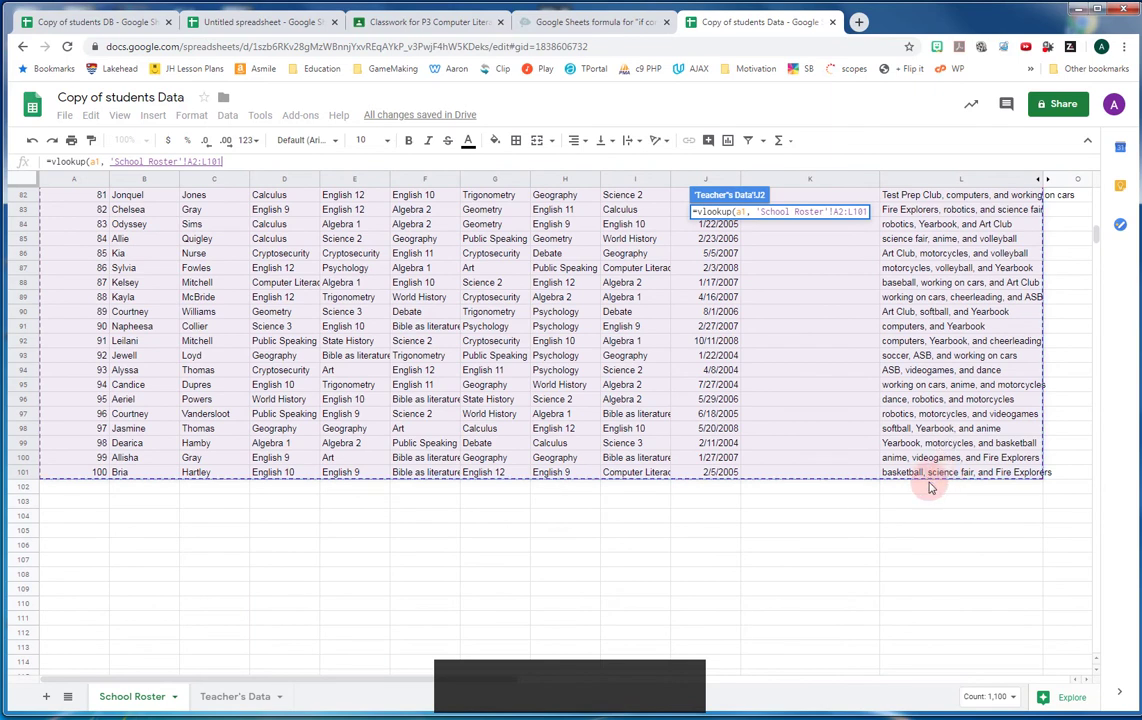
pyautogui.write(',')
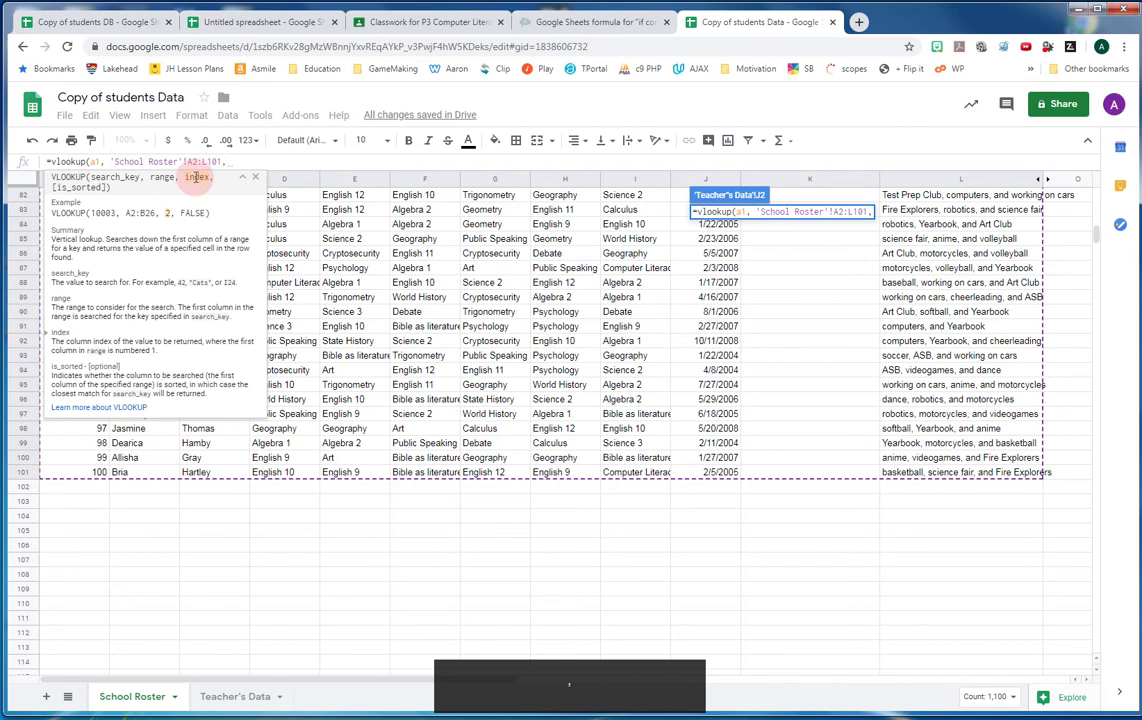
# Complete the J2 VLOOKUP formula with column index 12 and is_sorted set to false, and commit it.
pyautogui.click(222, 160)
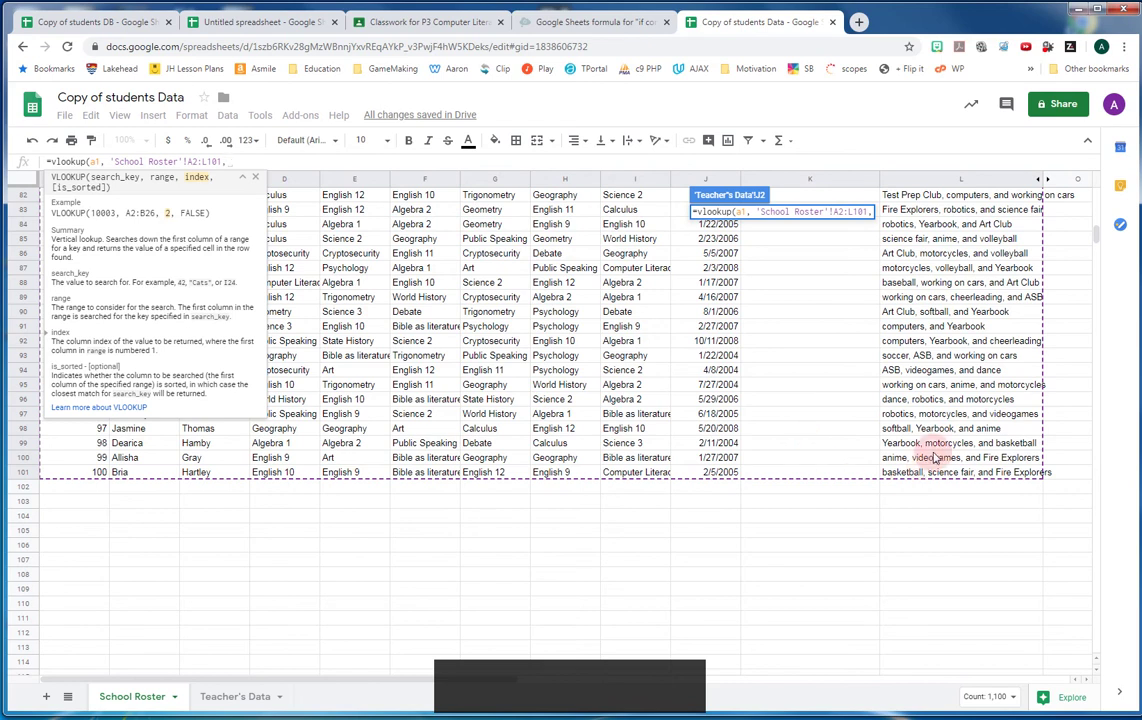
pyautogui.write('12')
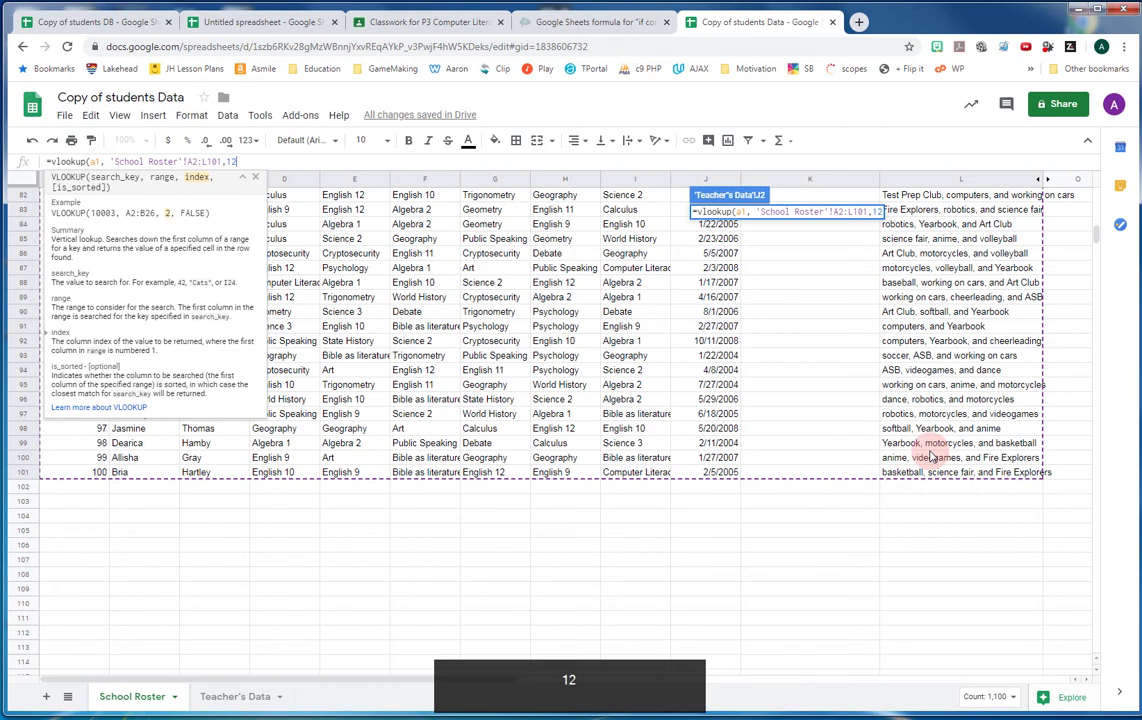
pyautogui.write(',')
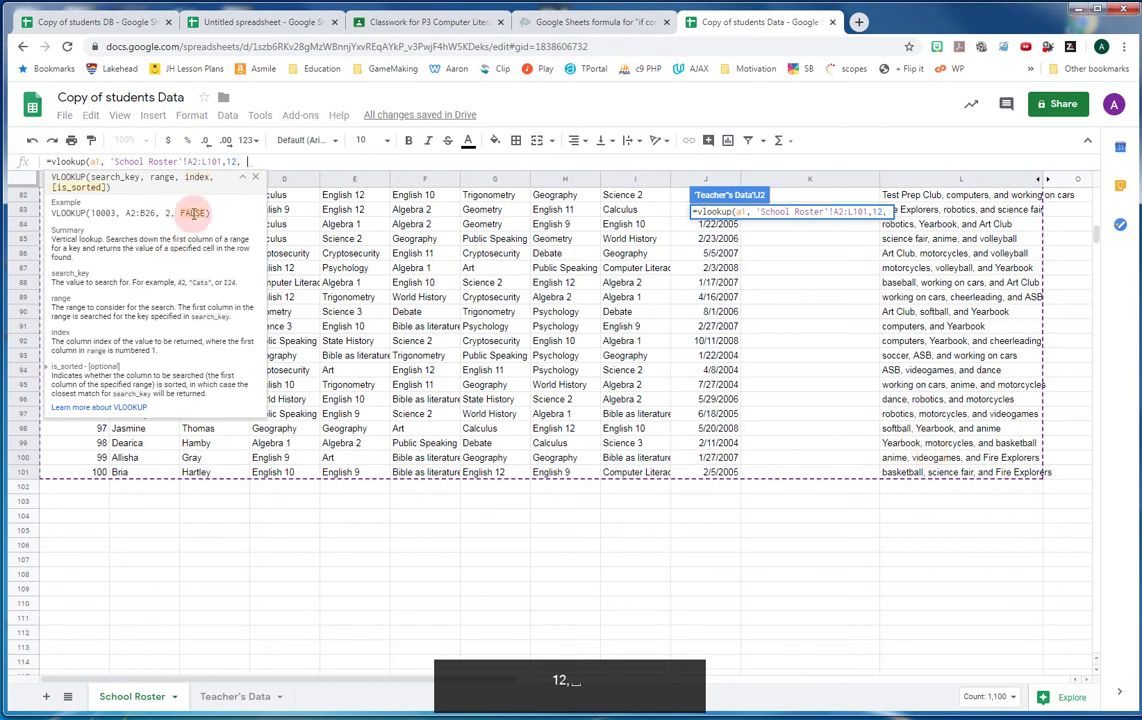
pyautogui.click(186, 215)
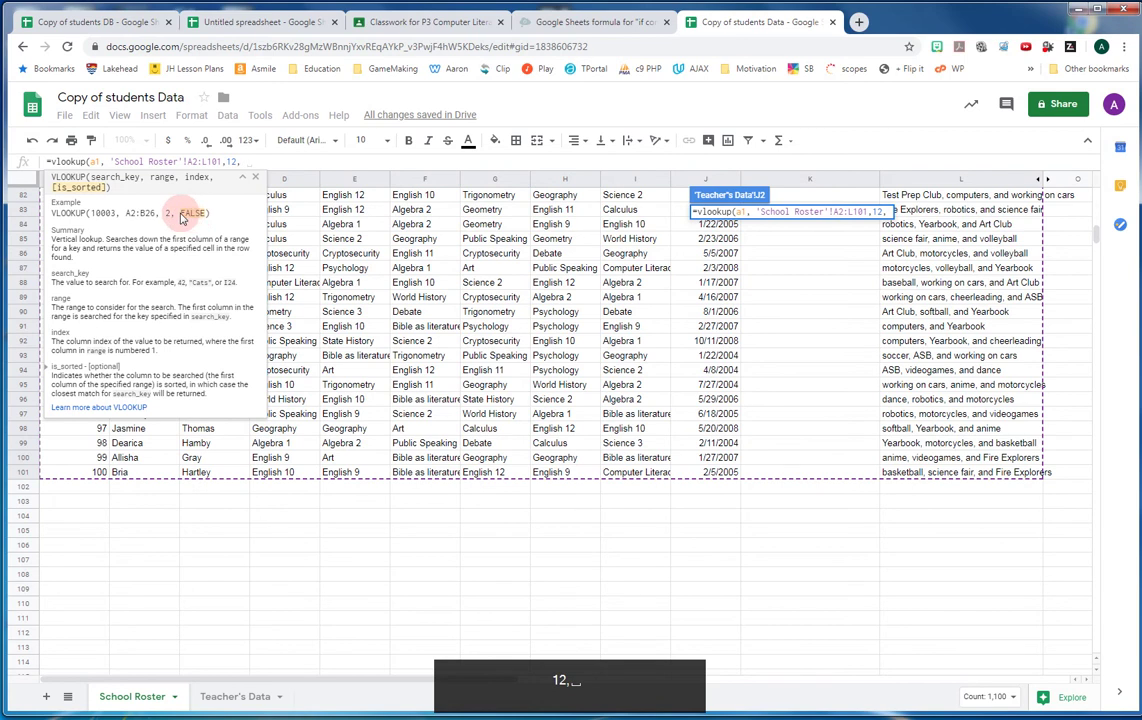
pyautogui.write('false')
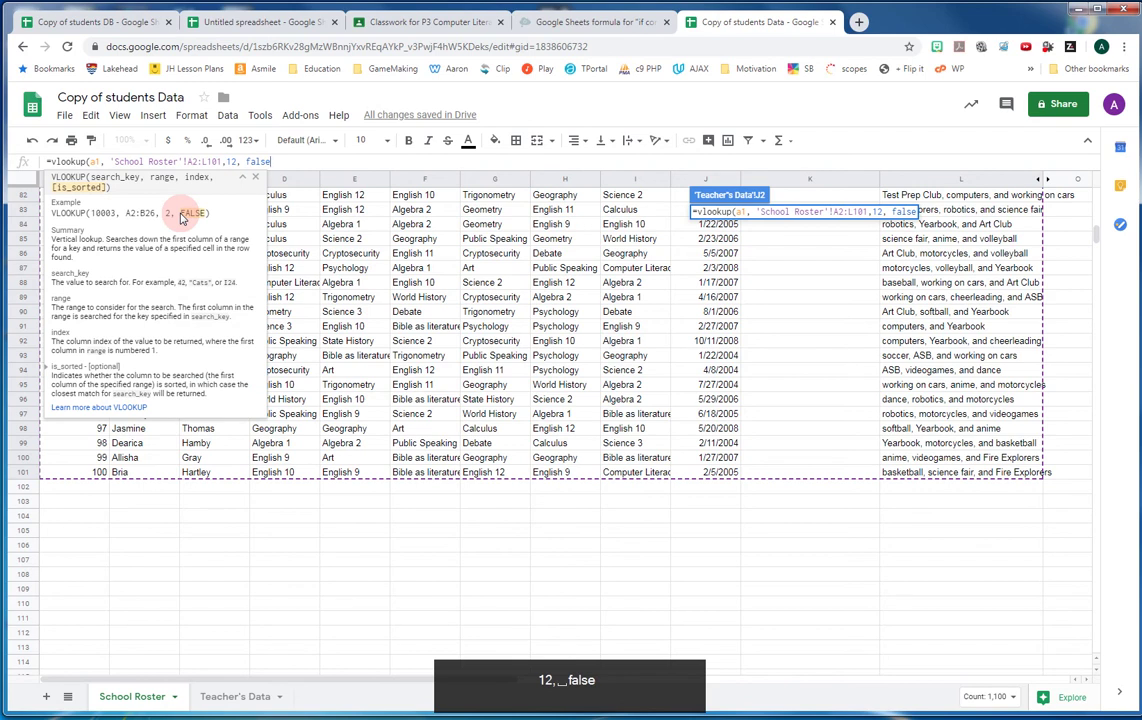
pyautogui.click(241, 160)
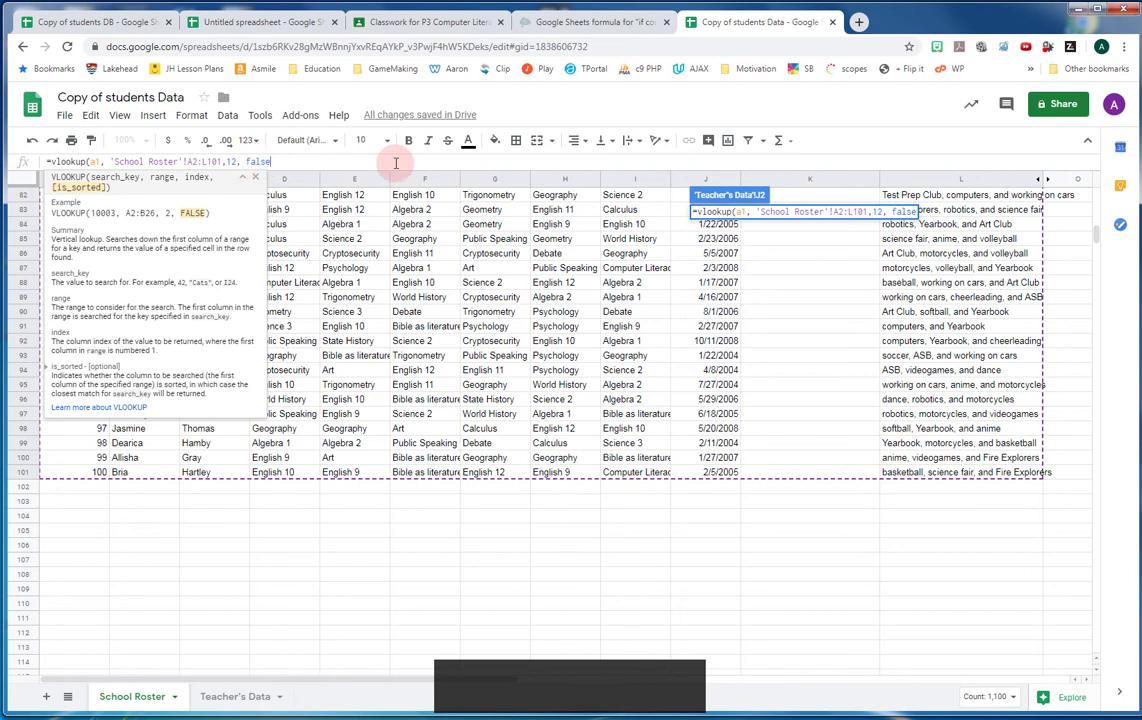
pyautogui.write(')')
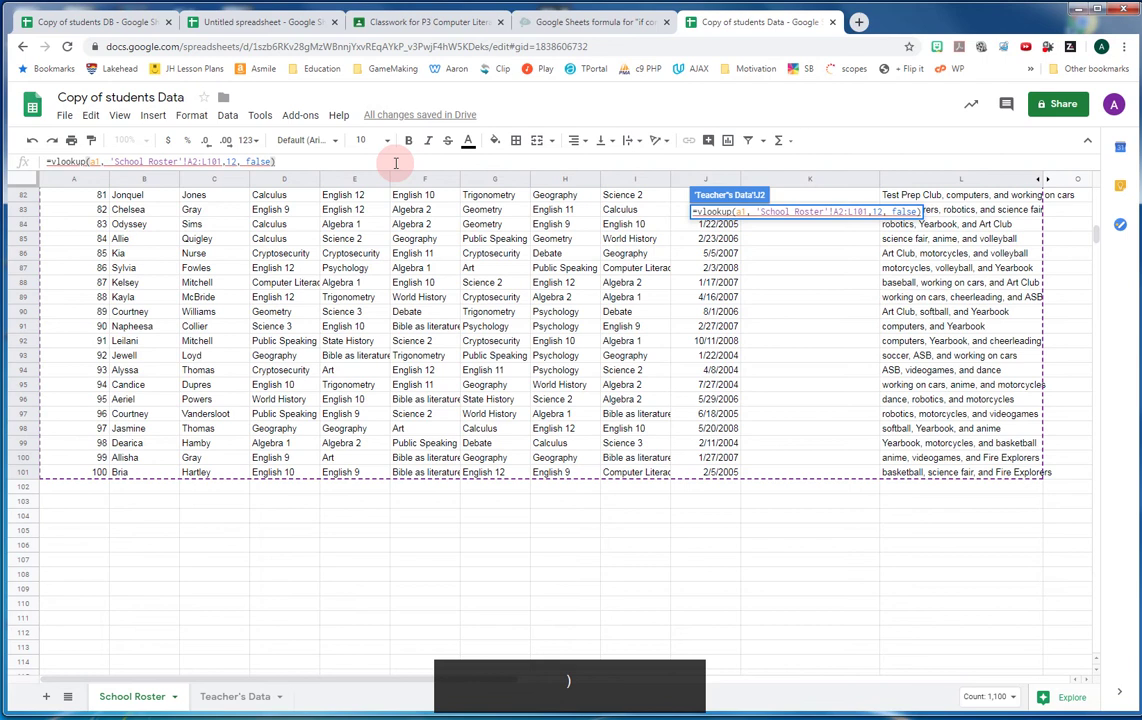
pyautogui.press('Return')
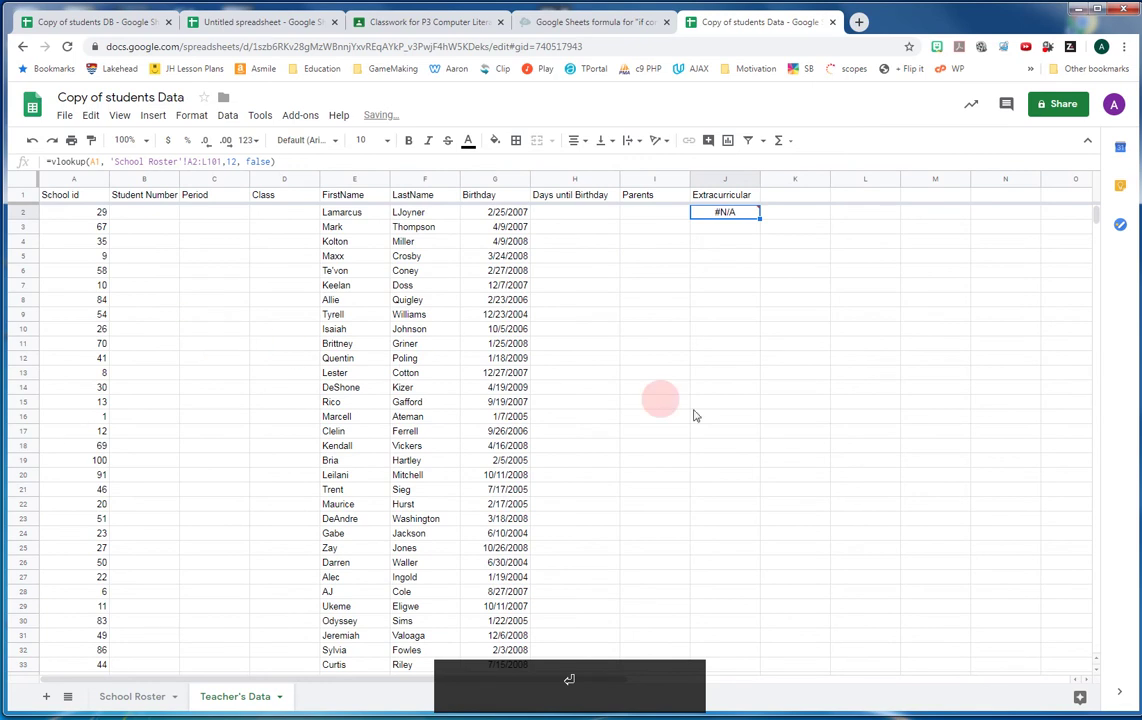
# Change the search key of the J2 VLOOKUP formula to cell A2 and commit it.
pyautogui.moveTo(728, 214)
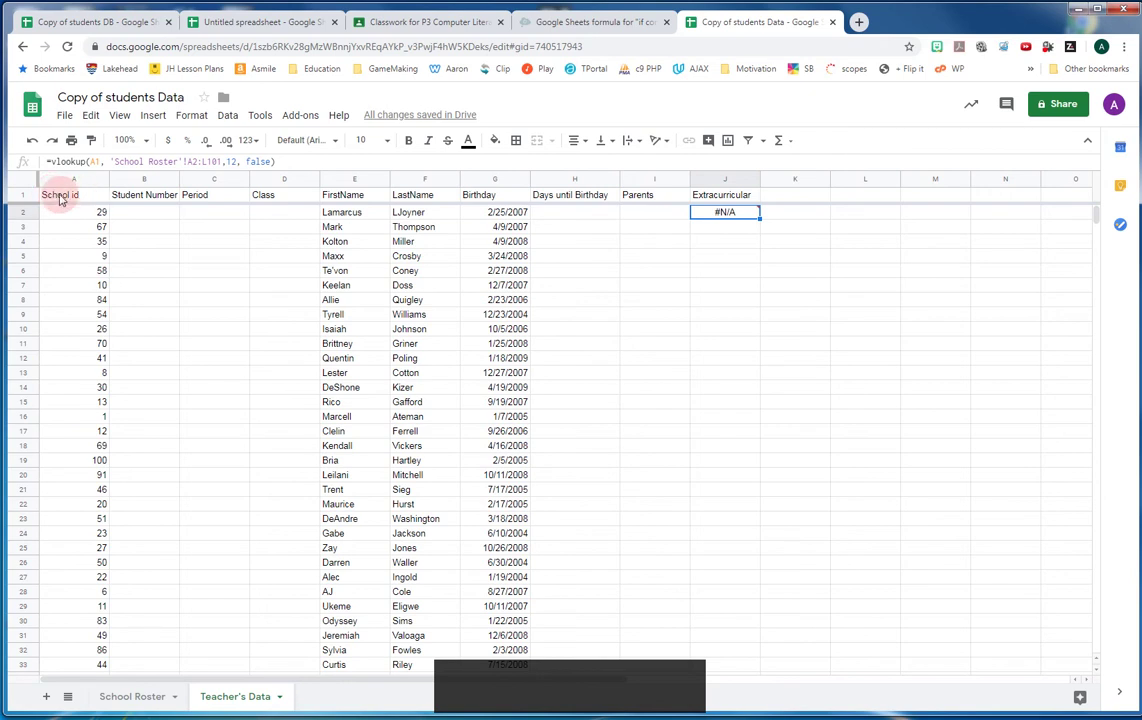
pyautogui.click(96, 162)
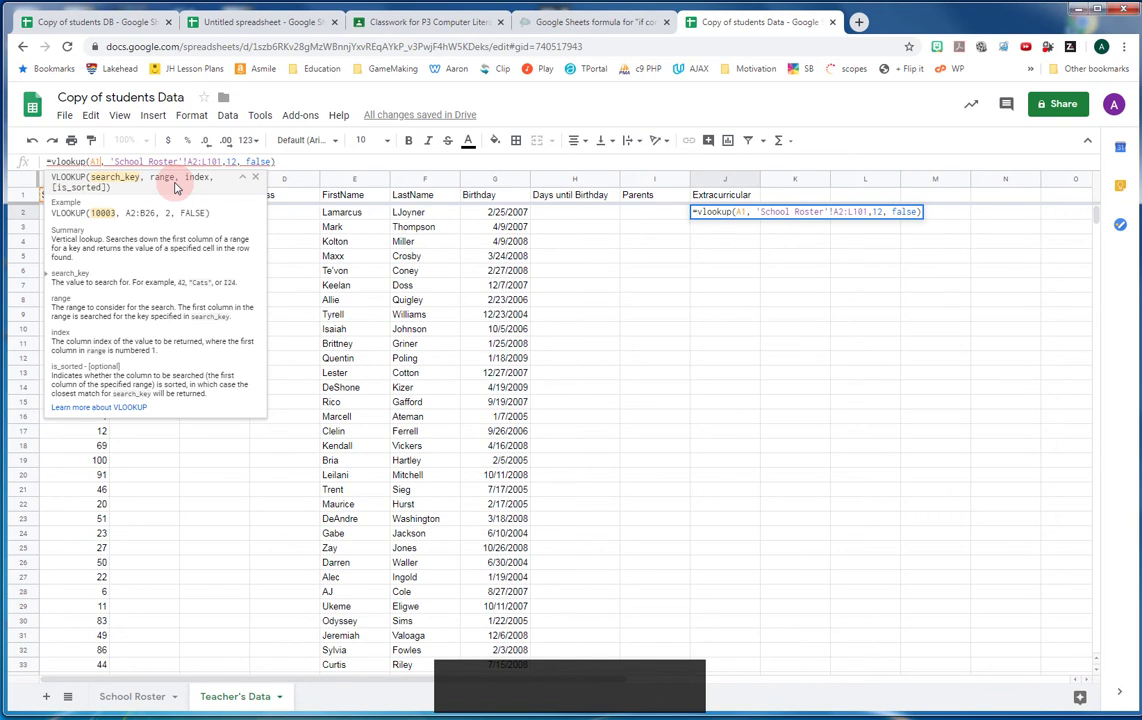
pyautogui.press('BackSpace')
pyautogui.write('2')
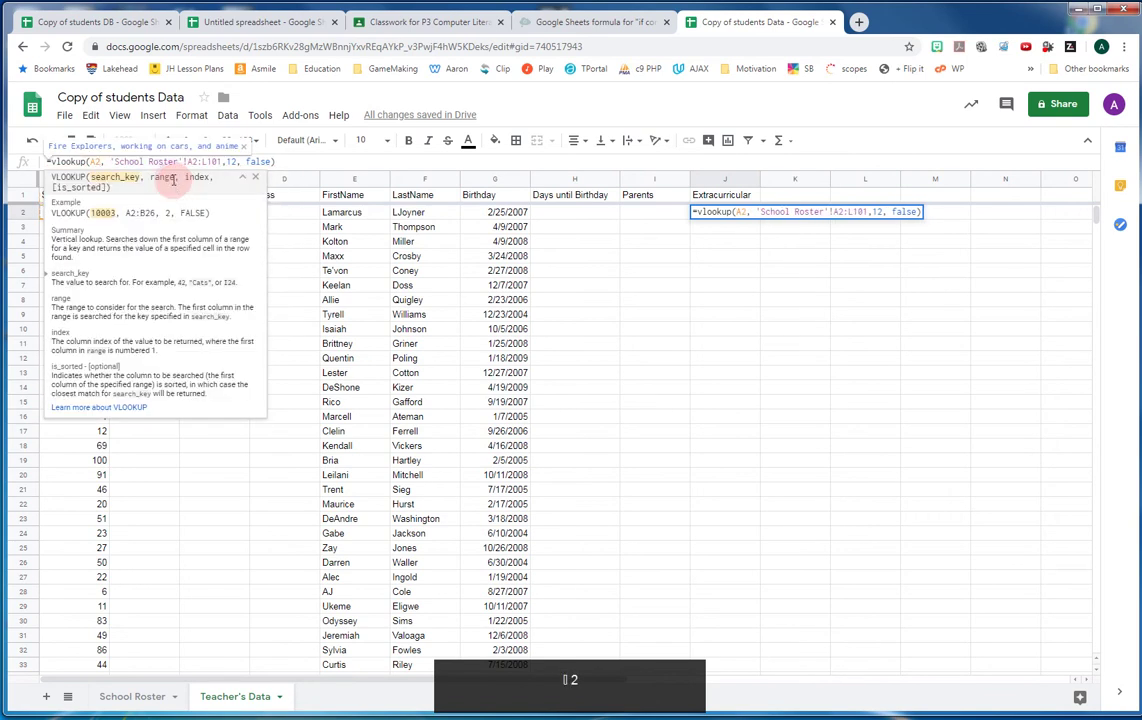
pyautogui.click(285, 164)
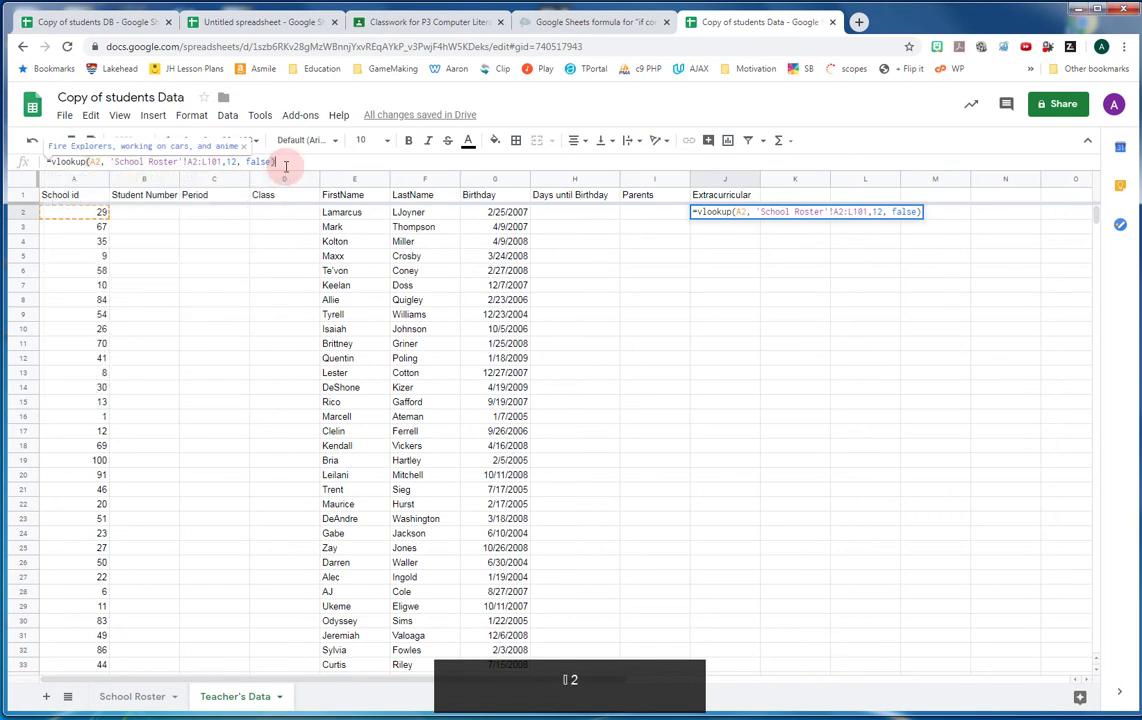
pyautogui.press('Return')
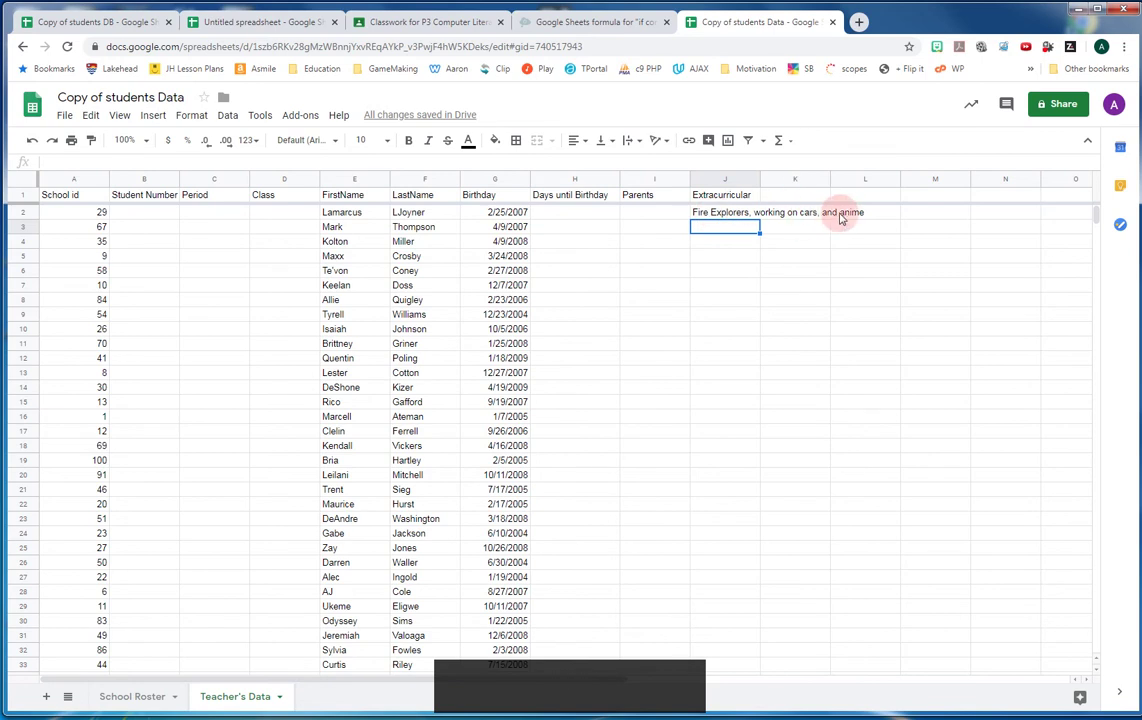
# Replace the extracurriculars in cell L30 of the School Roster sheet with "Legos, Pizza eating".
pyautogui.click(121, 696)
pyautogui.scroll(5, 110, 360)
pyautogui.scroll(15, 128, 376)
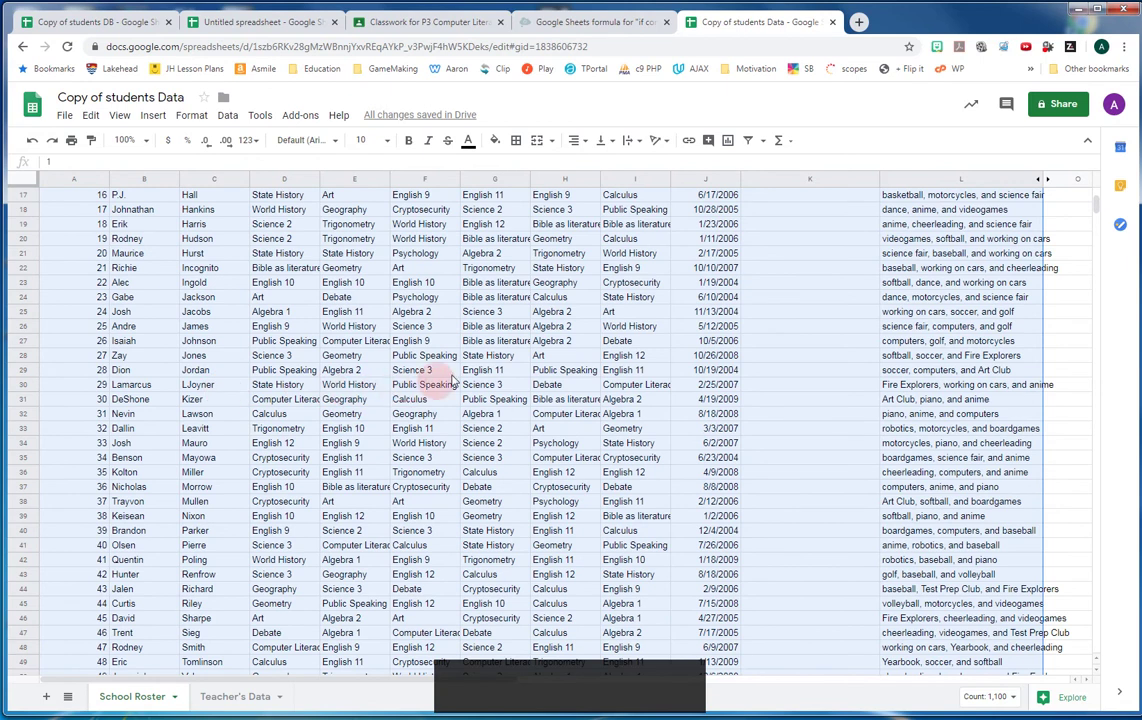
pyautogui.click(936, 388)
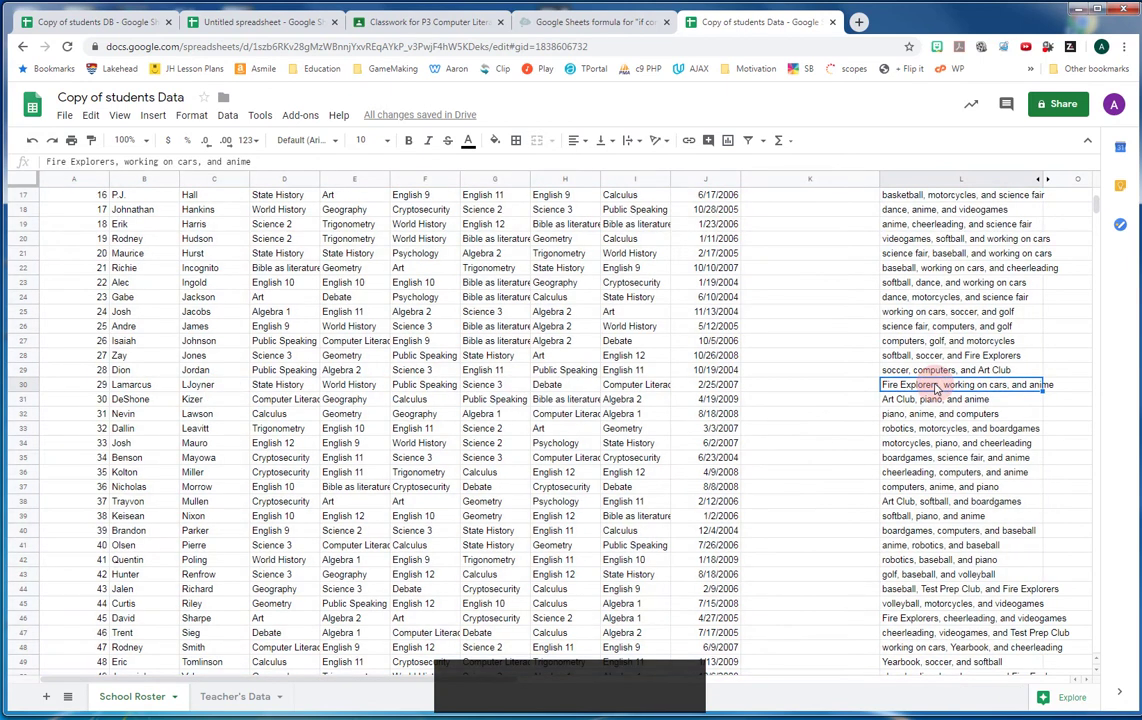
pyautogui.write('Lego')
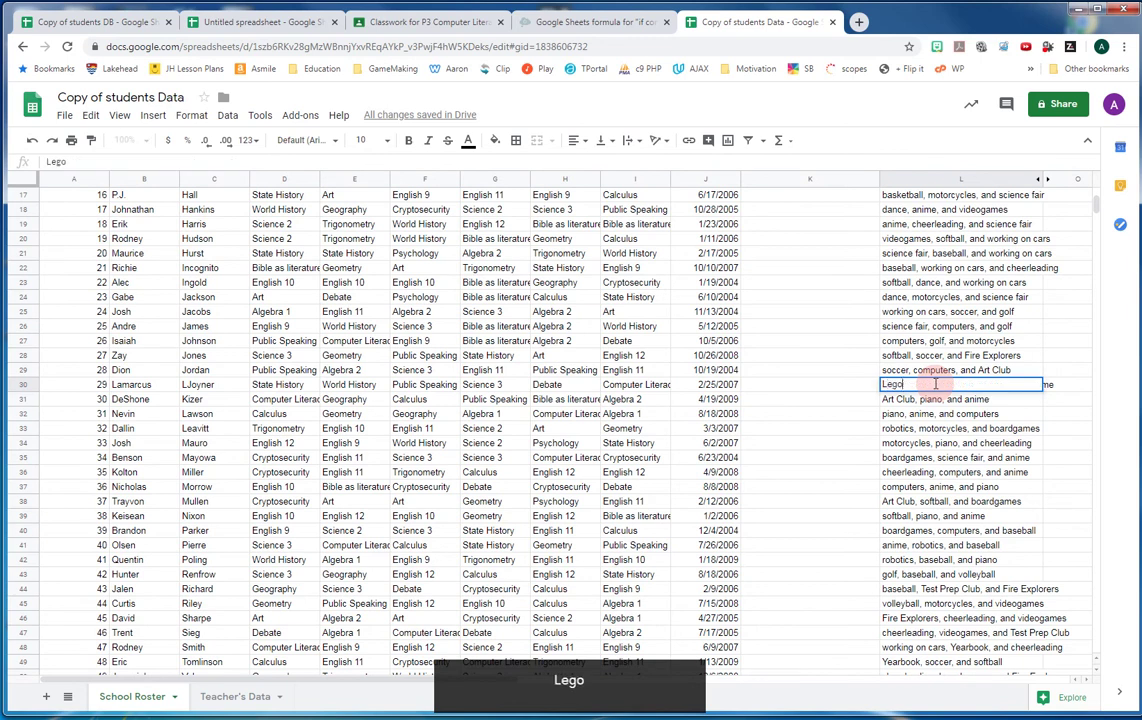
pyautogui.write('s, Pizz')
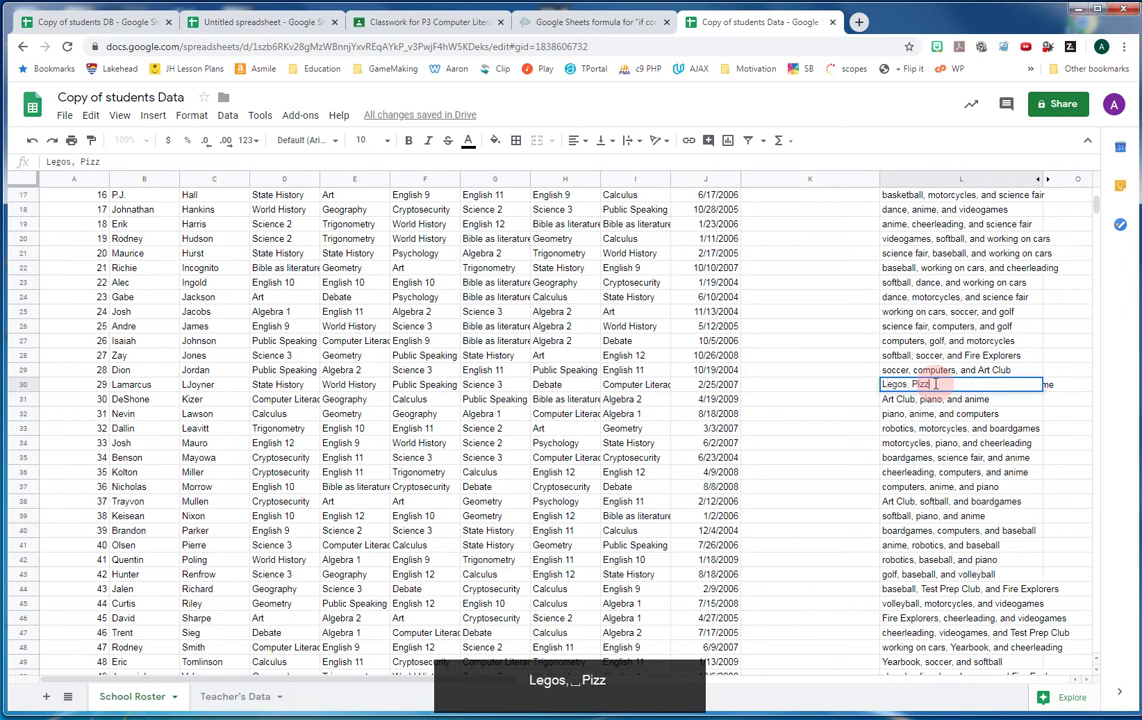
pyautogui.write('a eating')
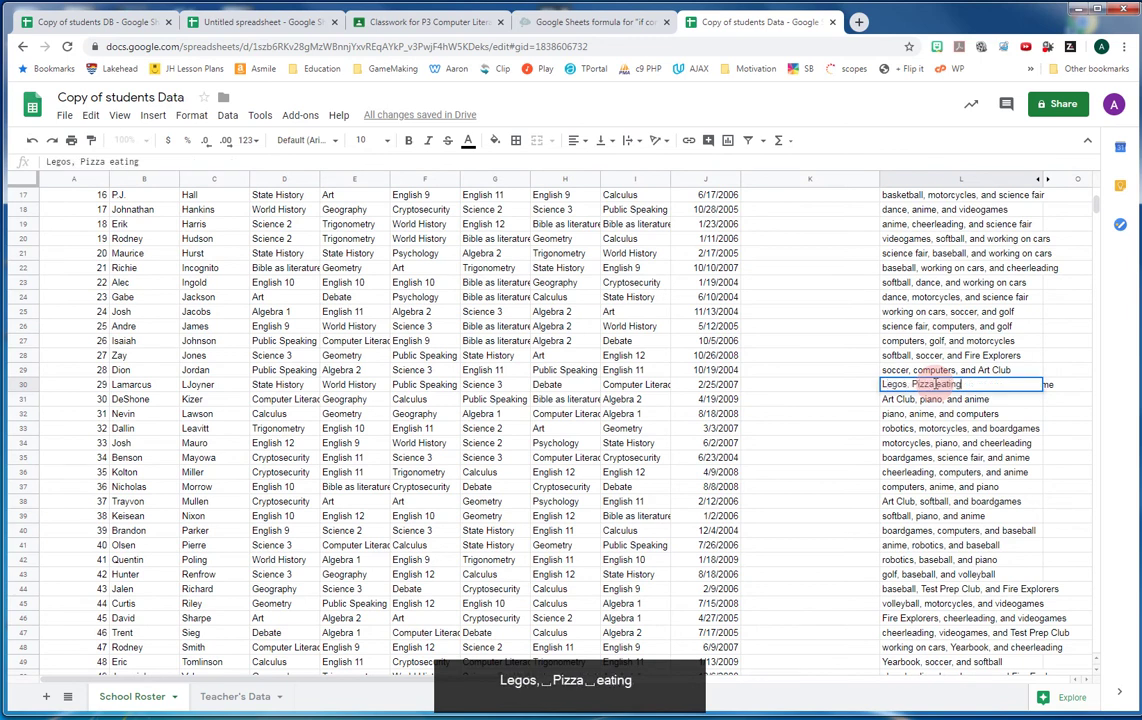
pyautogui.press('Return')
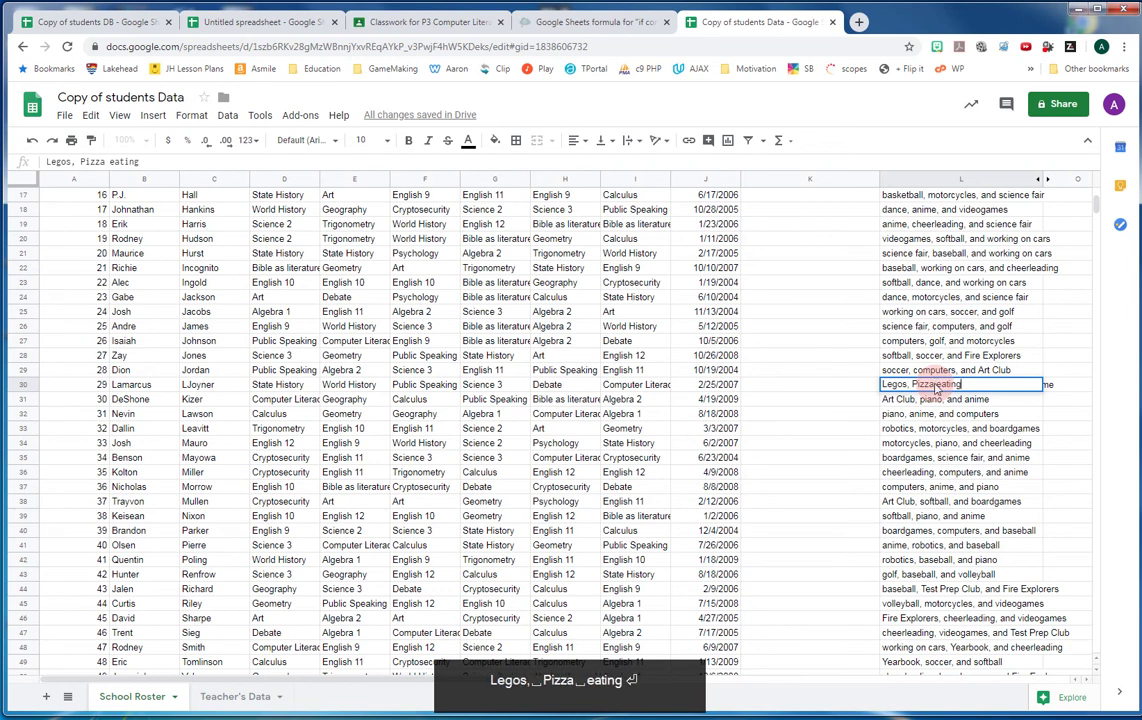
# Fill the J2 VLOOKUP formula down through J13 in the Extracurricular column of the Teacher's Data sheet.
pyautogui.click(231, 700)
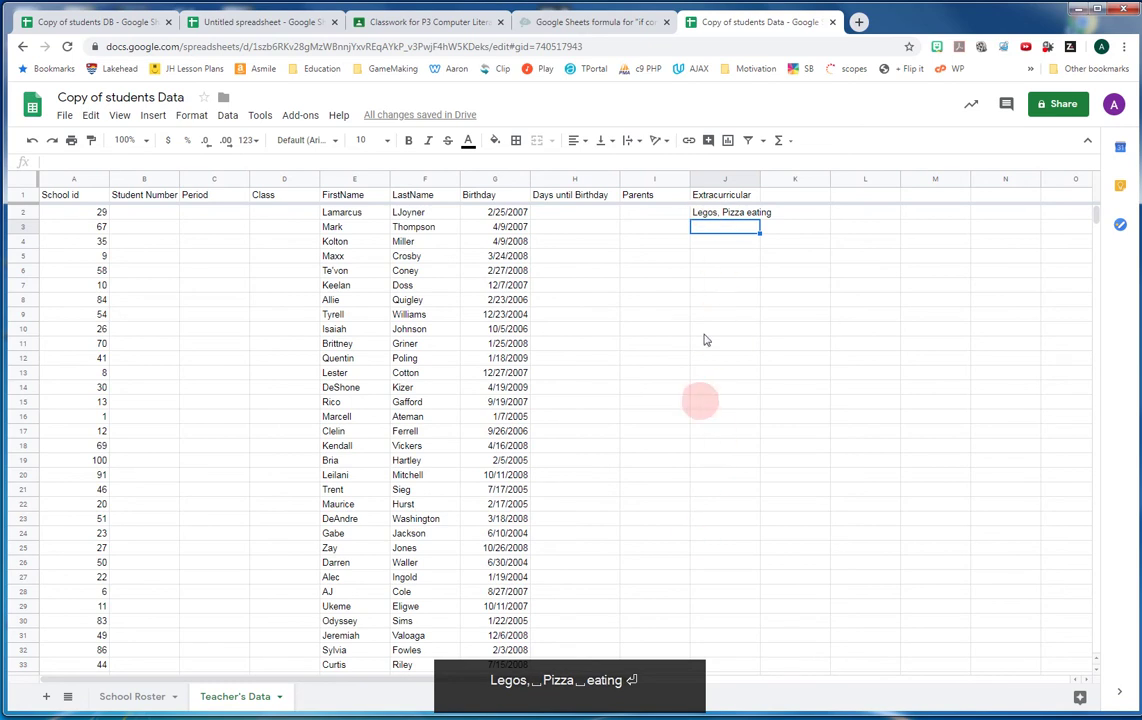
pyautogui.click(707, 214)
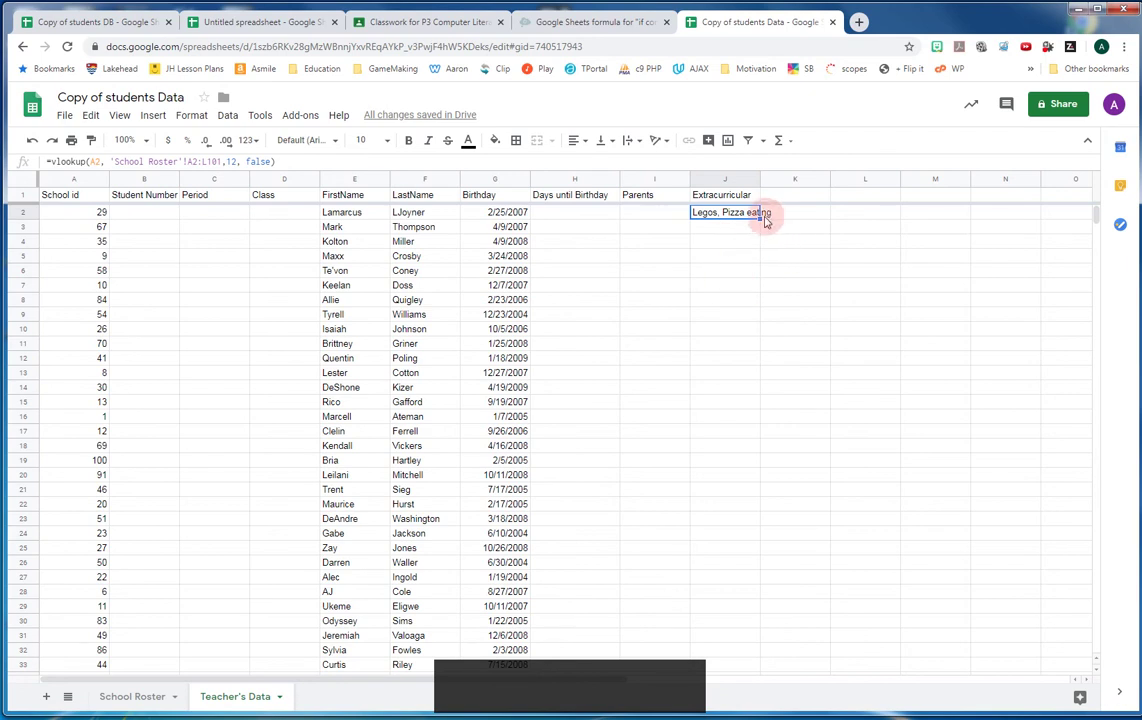
pyautogui.moveTo(760, 220); pyautogui.dragTo(760, 373)
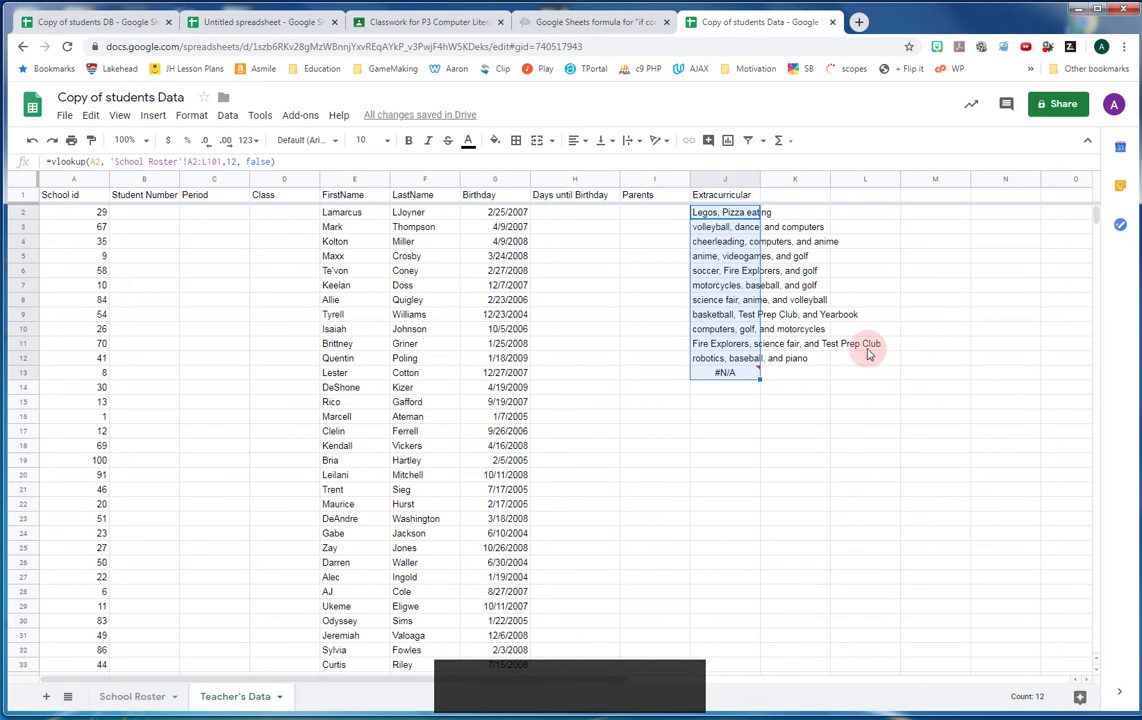
# Examine the lookup range A2:L101 on the School Roster sheet and compare it with the Extracurricular formulas on Teacher's Data.
pyautogui.click(137, 699)
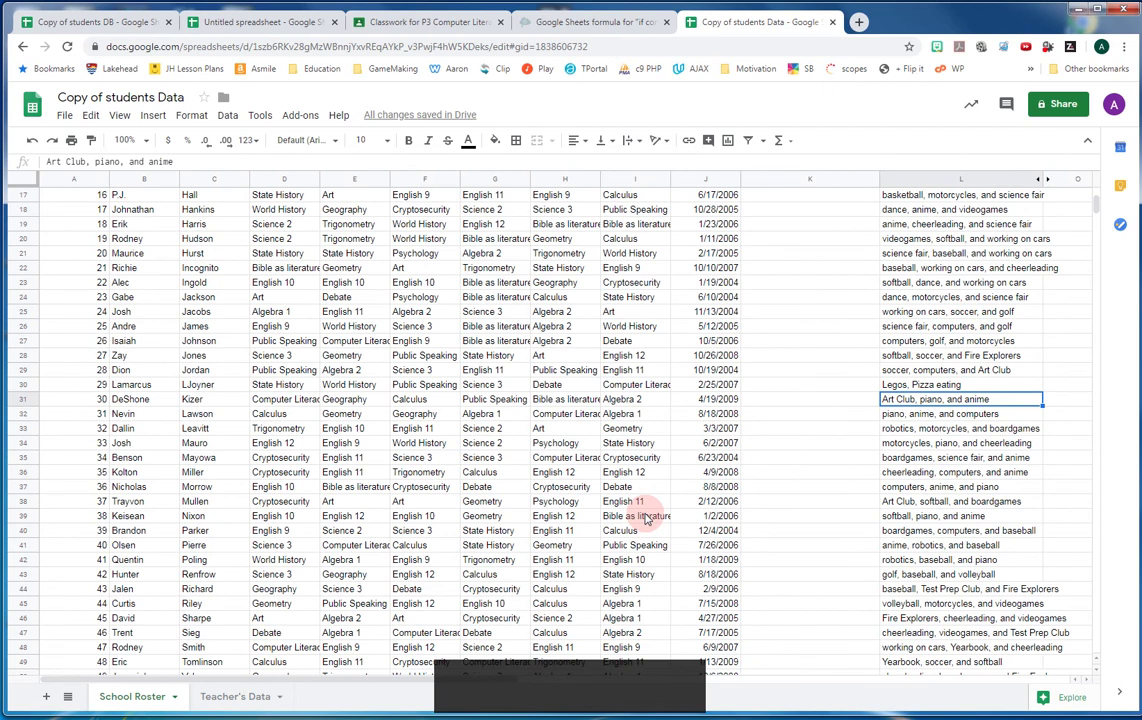
pyautogui.scroll(5, 520, 472)
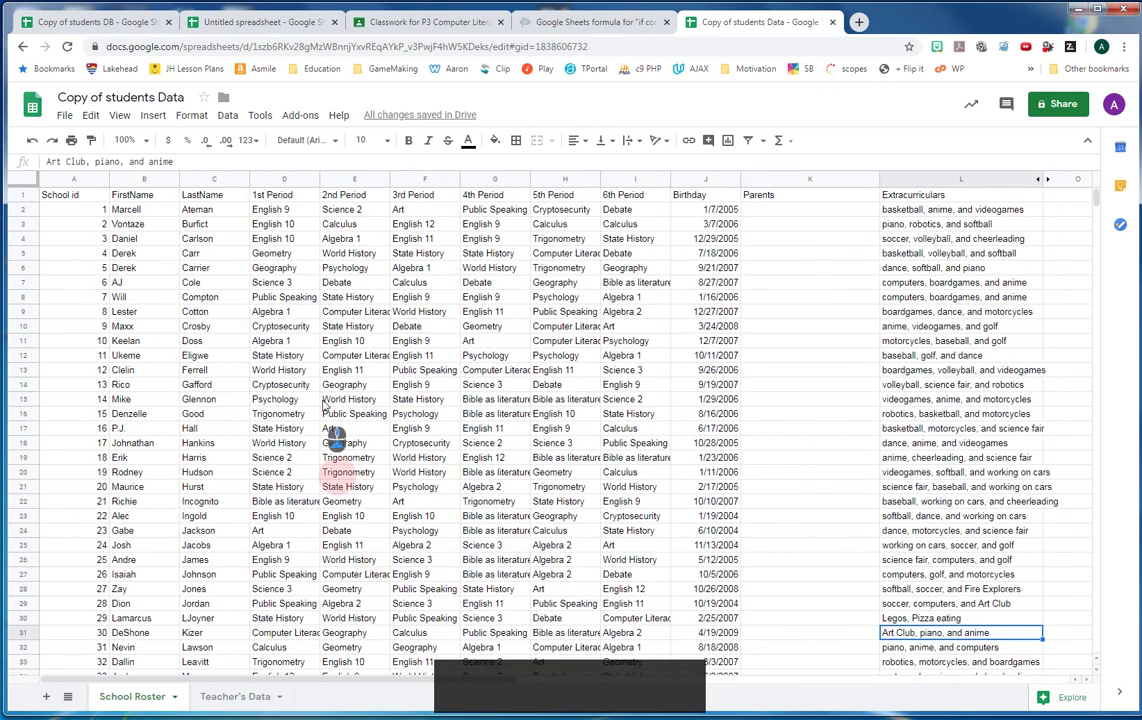
pyautogui.click(65, 211)
pyautogui.moveTo(65, 211); pyautogui.dragTo(940, 360)
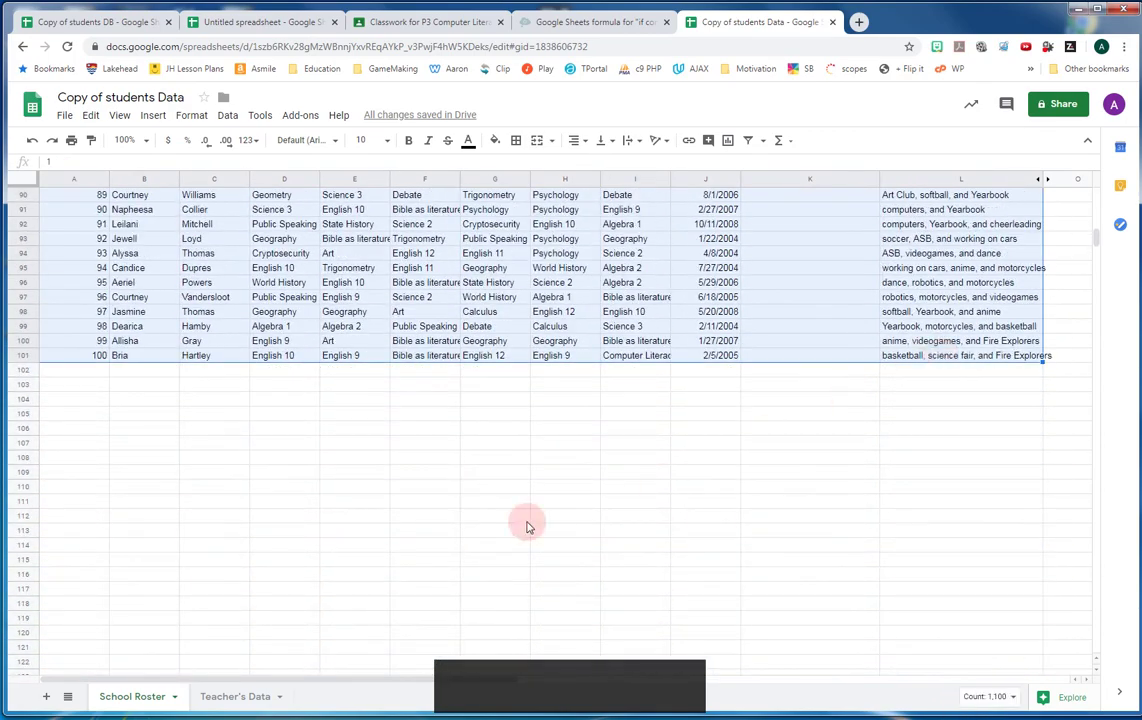
pyautogui.scroll(10, 458, 544)
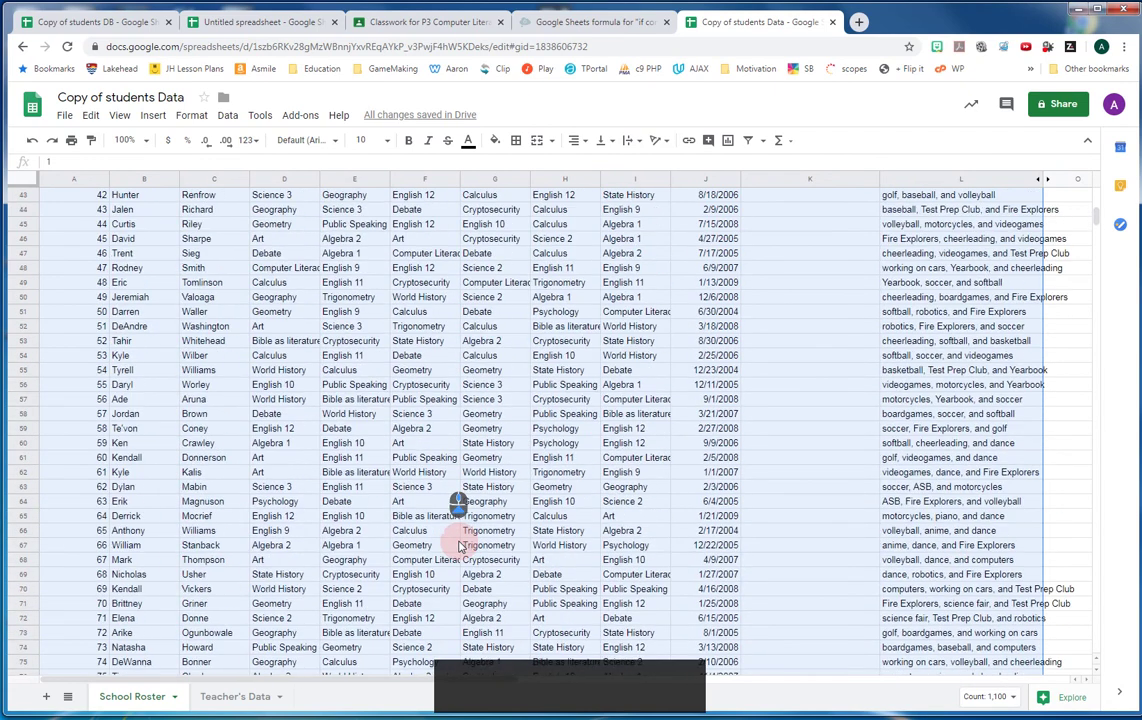
pyautogui.scroll(5, 458, 530)
pyautogui.scroll(3, 190, 382)
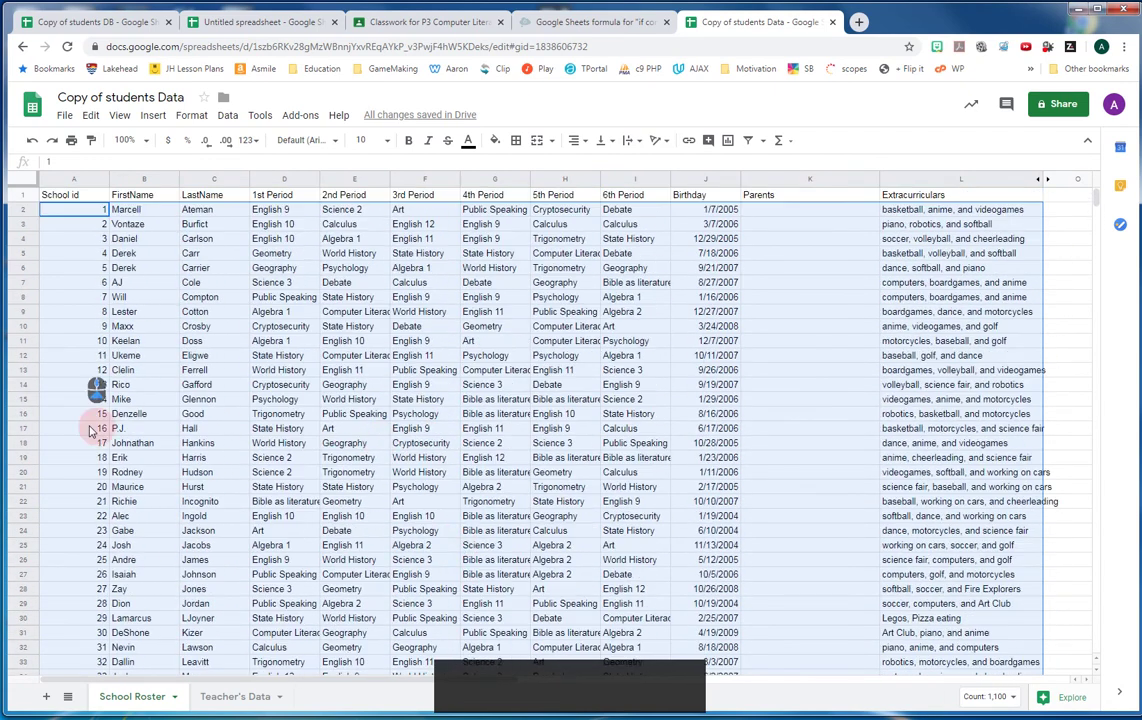
pyautogui.click(53, 218)
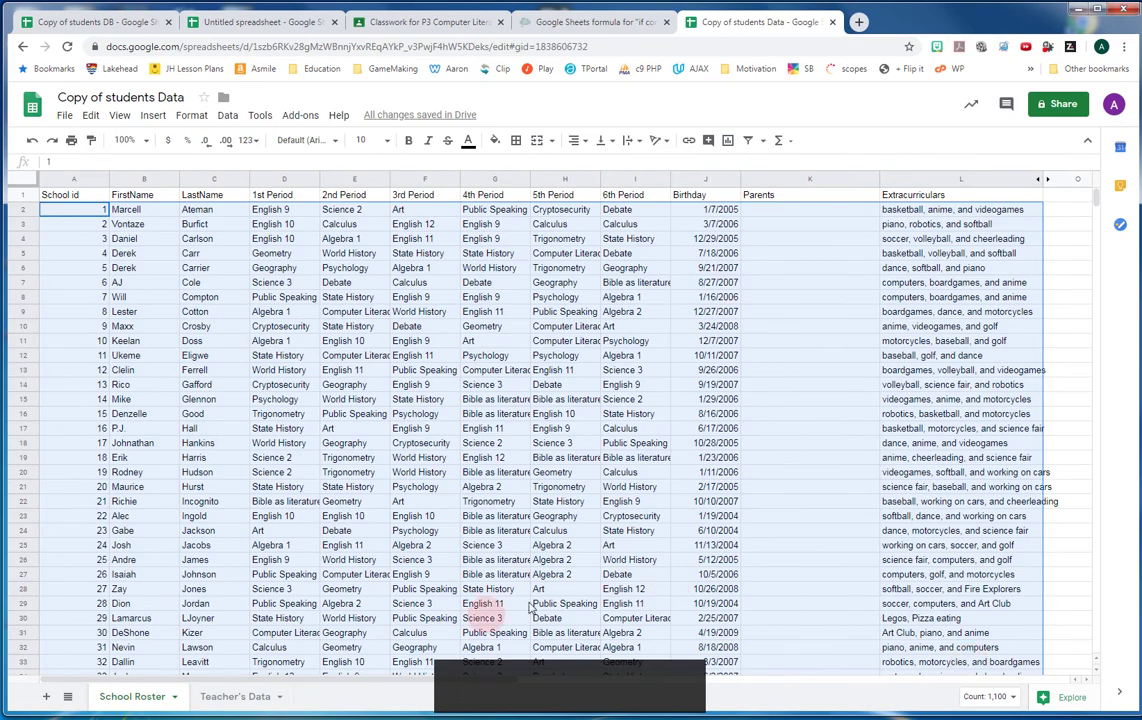
pyautogui.scroll(-10, 527, 600)
pyautogui.scroll(-13, 527, 605)
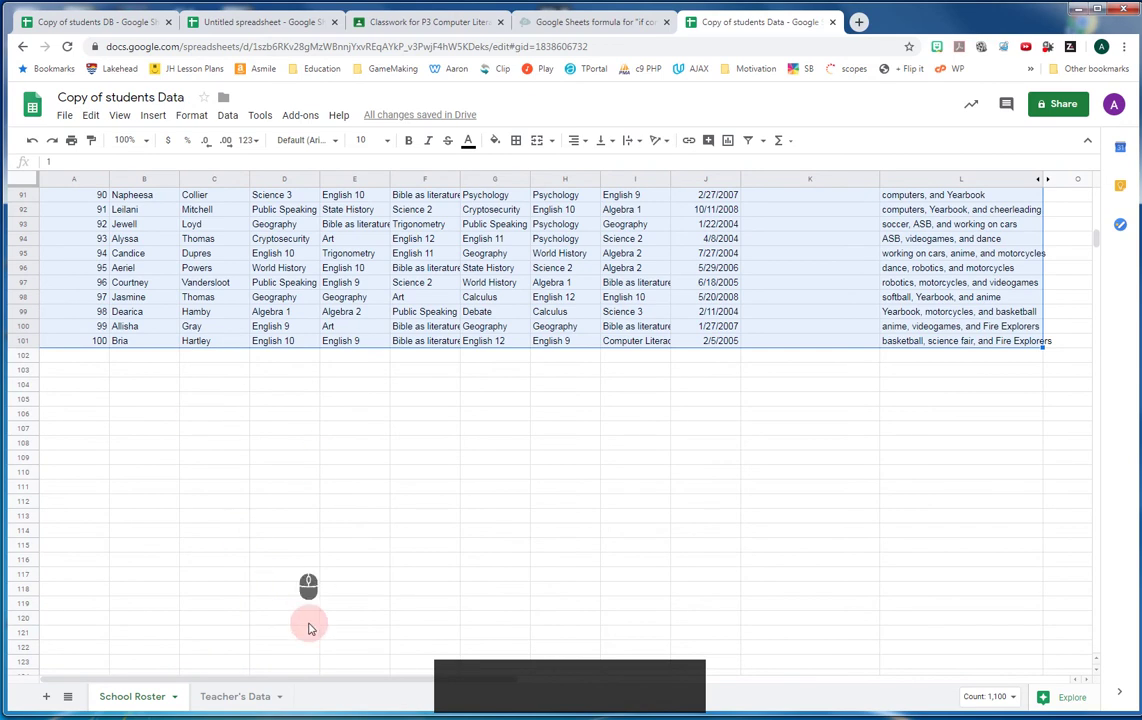
pyautogui.scroll(10, 306, 600)
pyautogui.scroll(8, 310, 620)
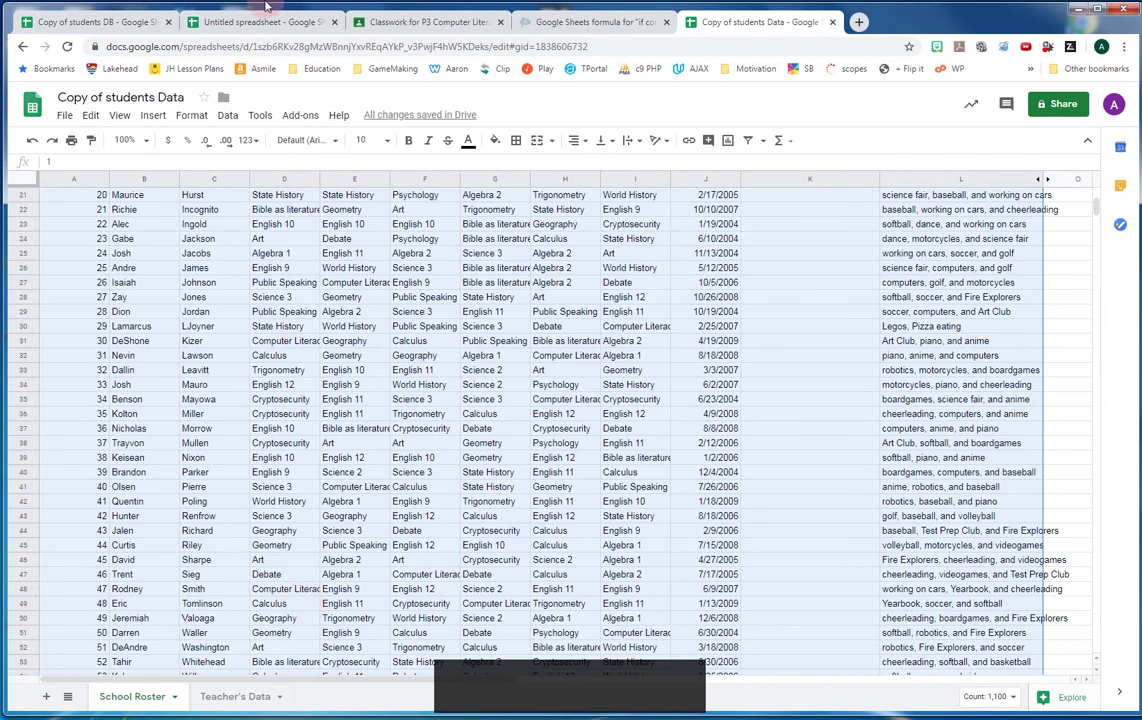
pyautogui.click(233, 696)
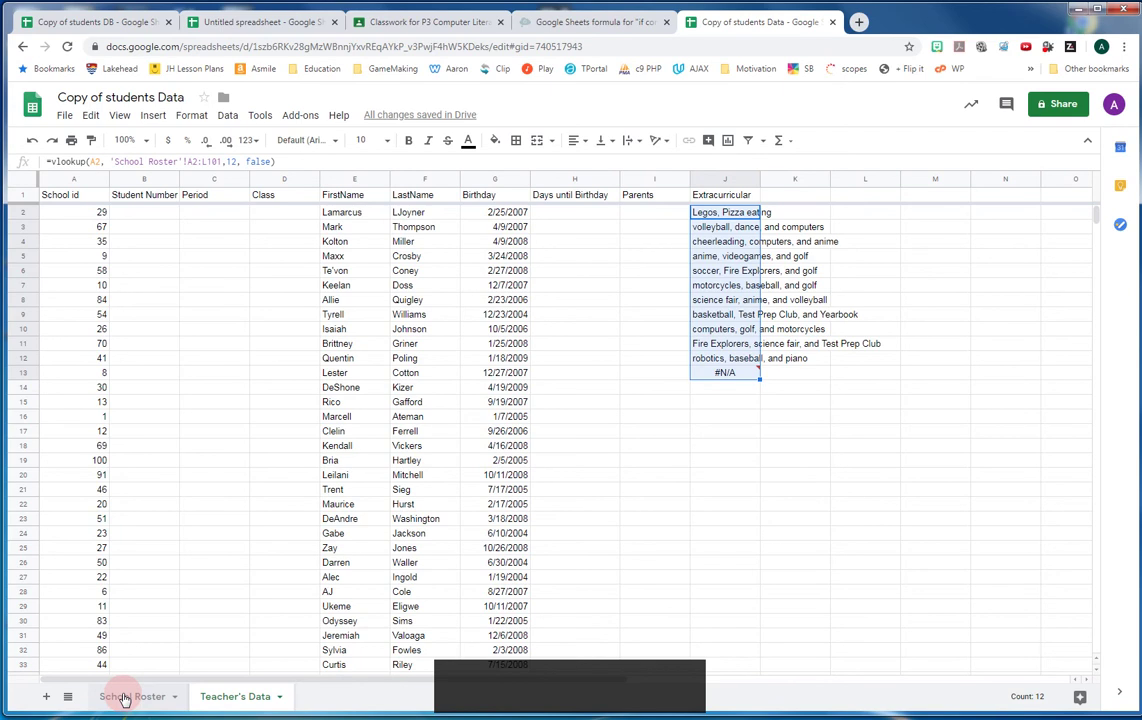
pyautogui.click(124, 697)
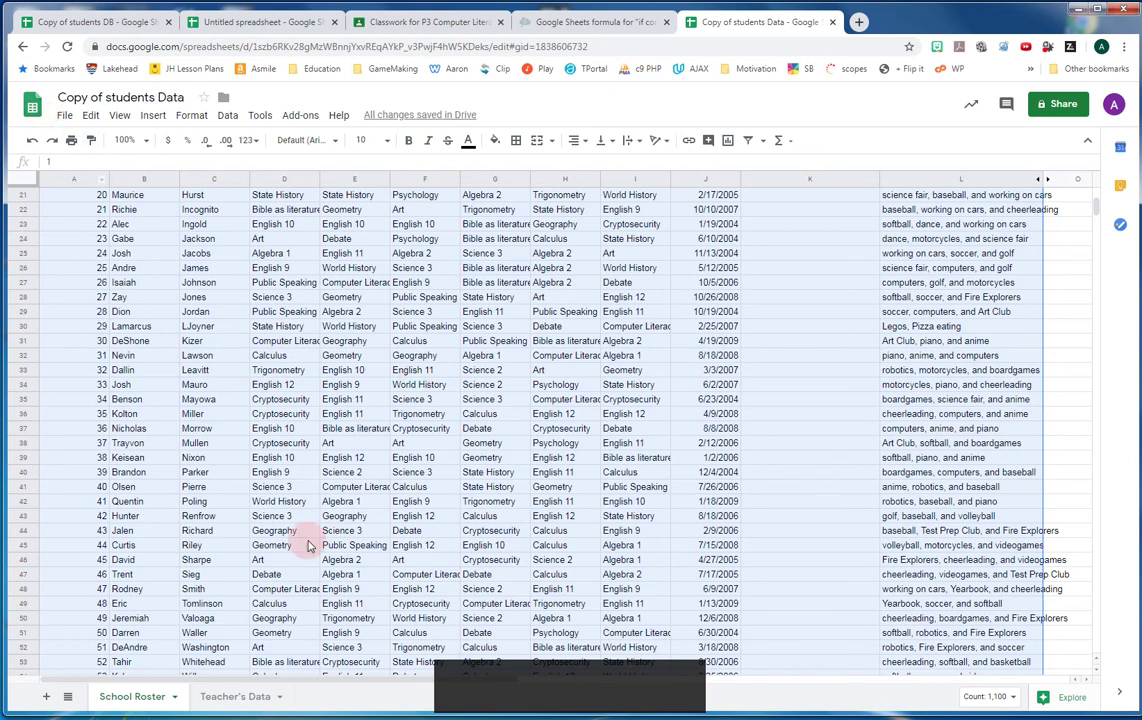
pyautogui.click(240, 697)
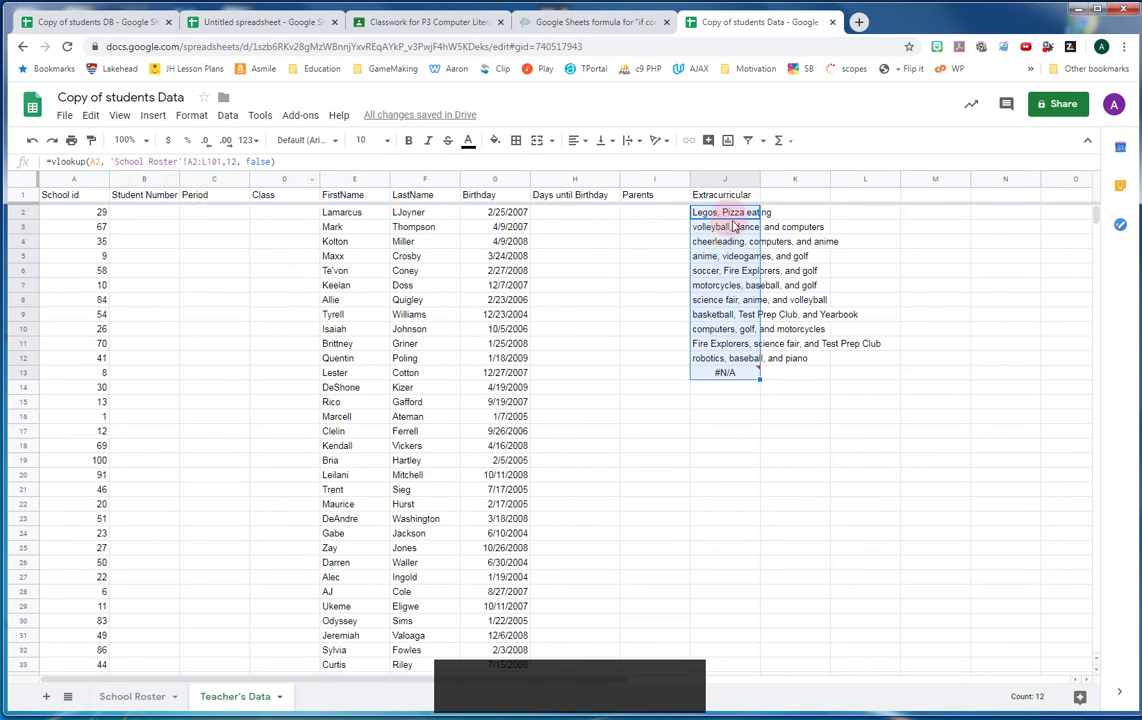
# Make the start of the J2 formula's School Roster range absolute as $A$2.
pyautogui.click(790, 218)
pyautogui.click(705, 213)
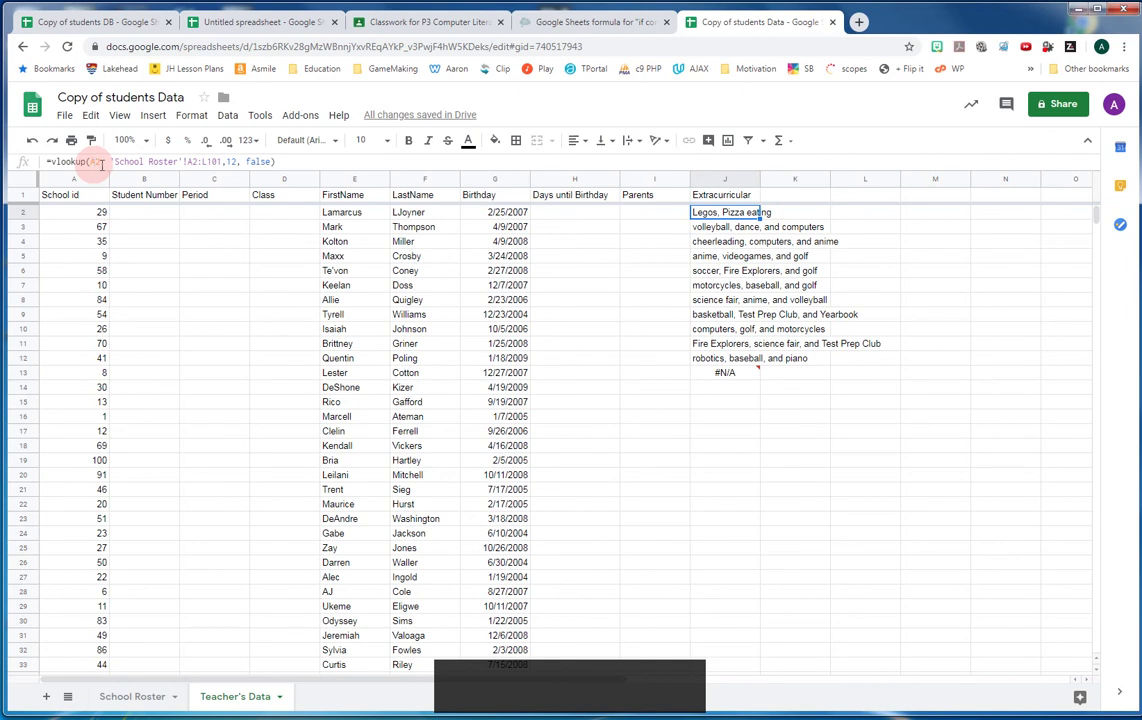
pyautogui.click(193, 161)
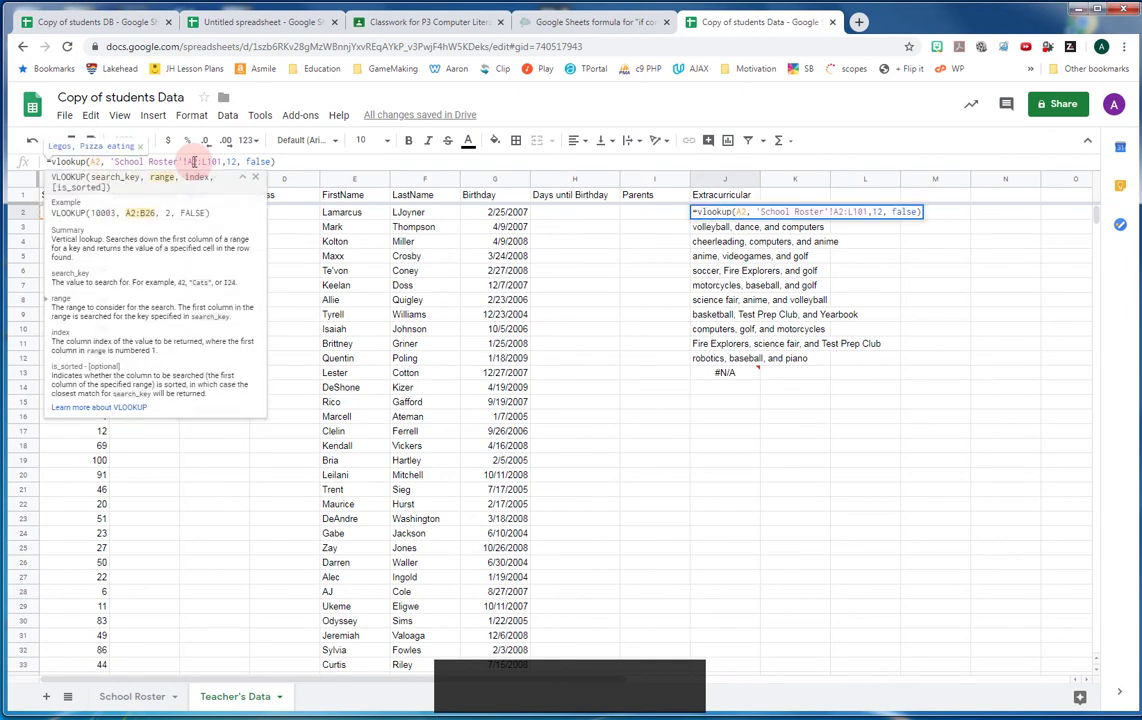
pyautogui.moveTo(188, 161); pyautogui.dragTo(228, 169)
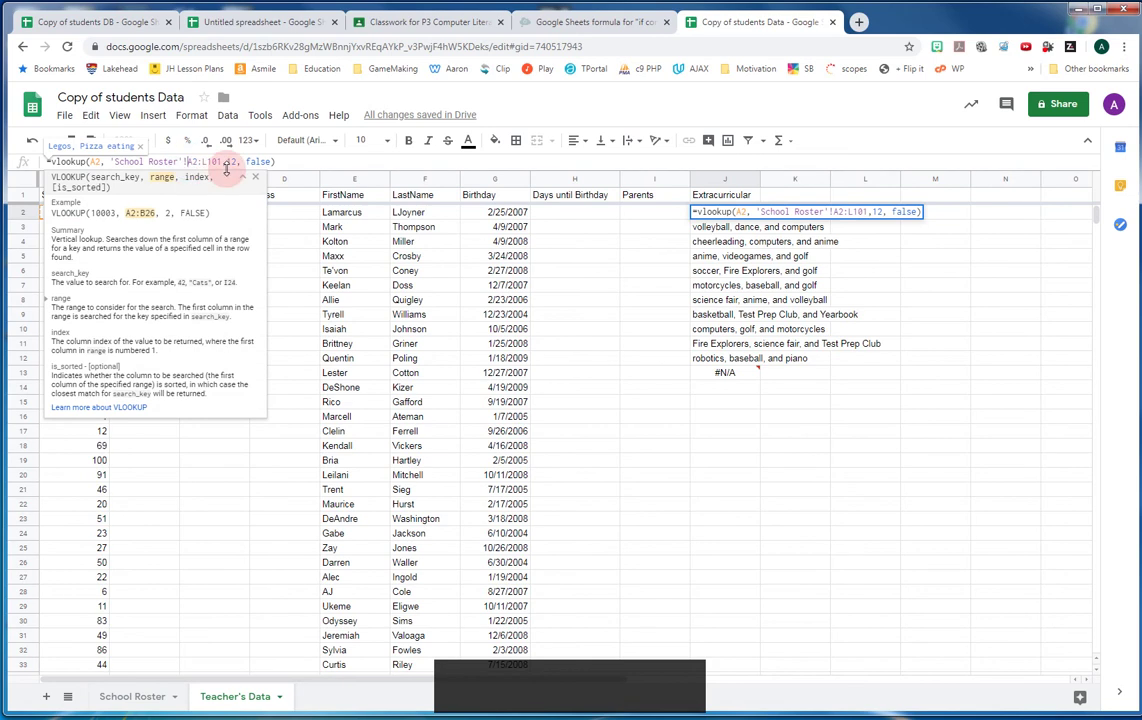
pyautogui.write('$')
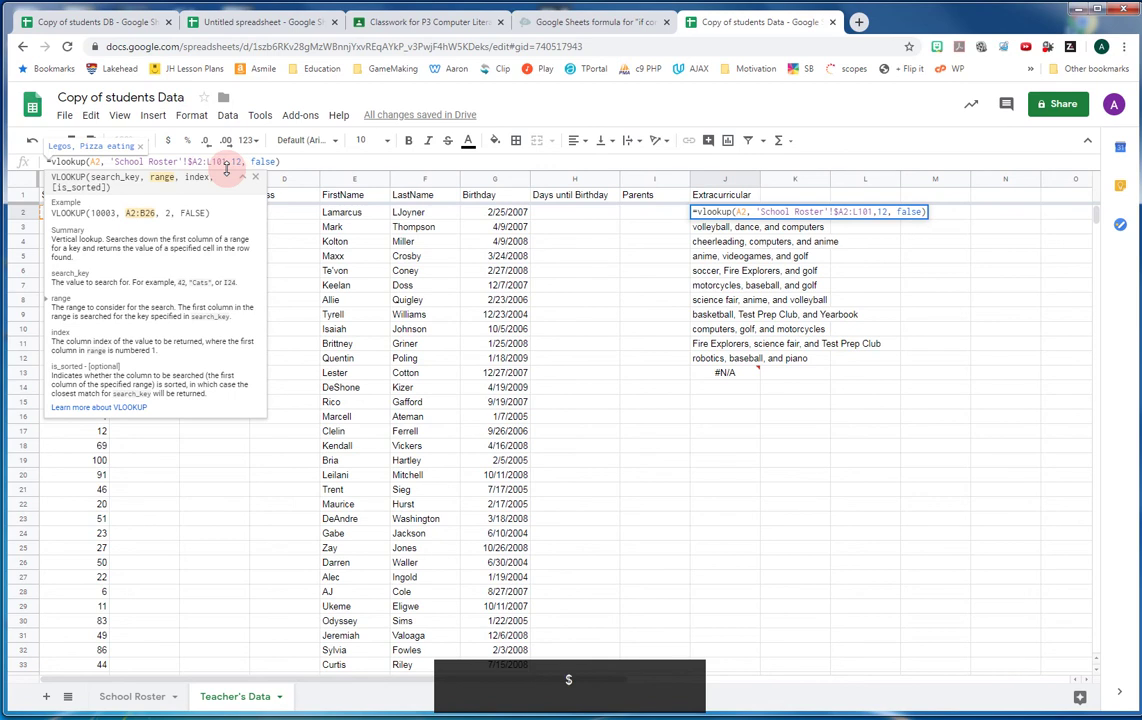
pyautogui.click(191, 158)
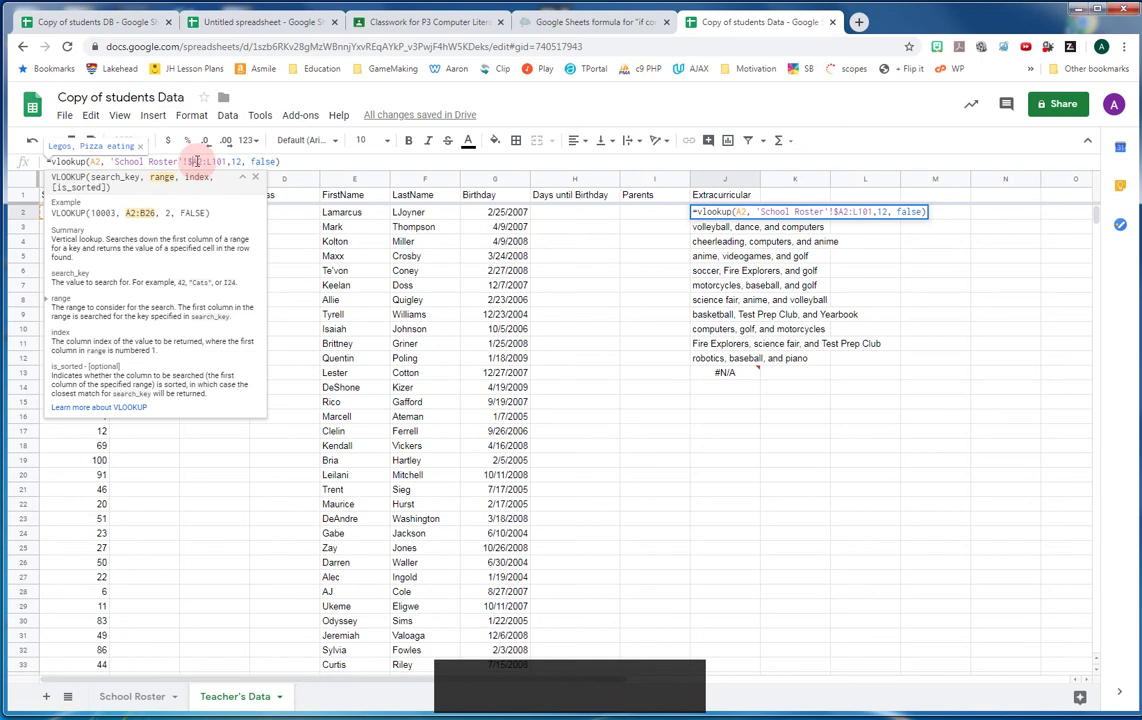
pyautogui.click(232, 172)
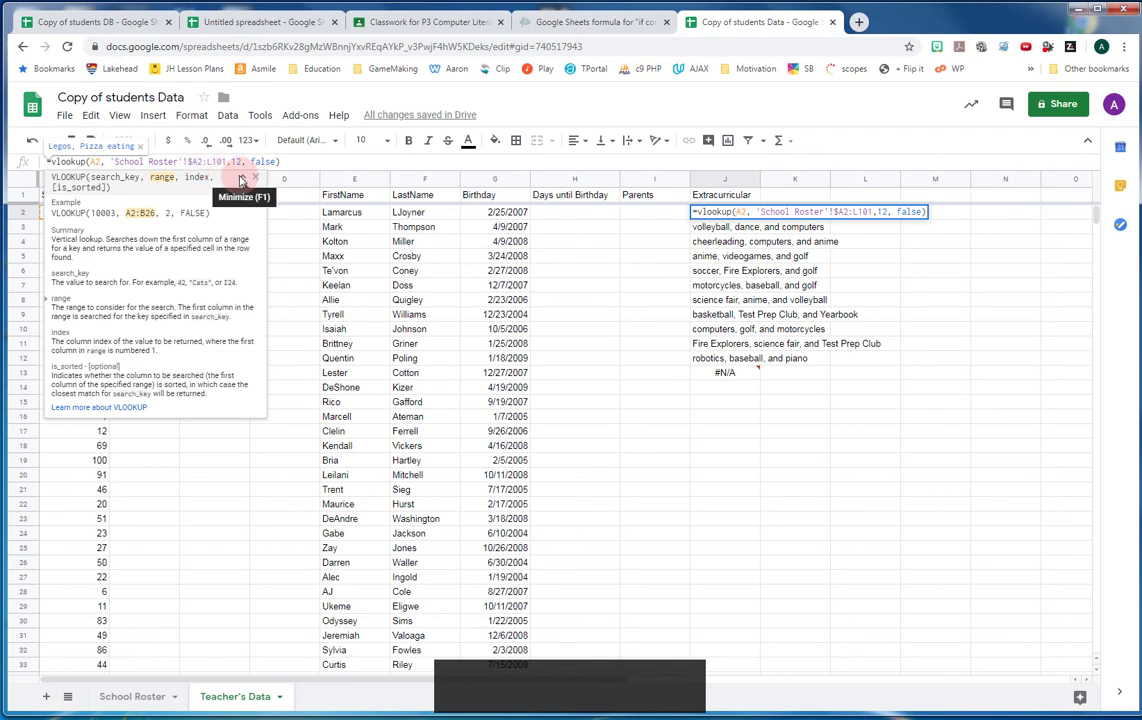
pyautogui.write('$A')
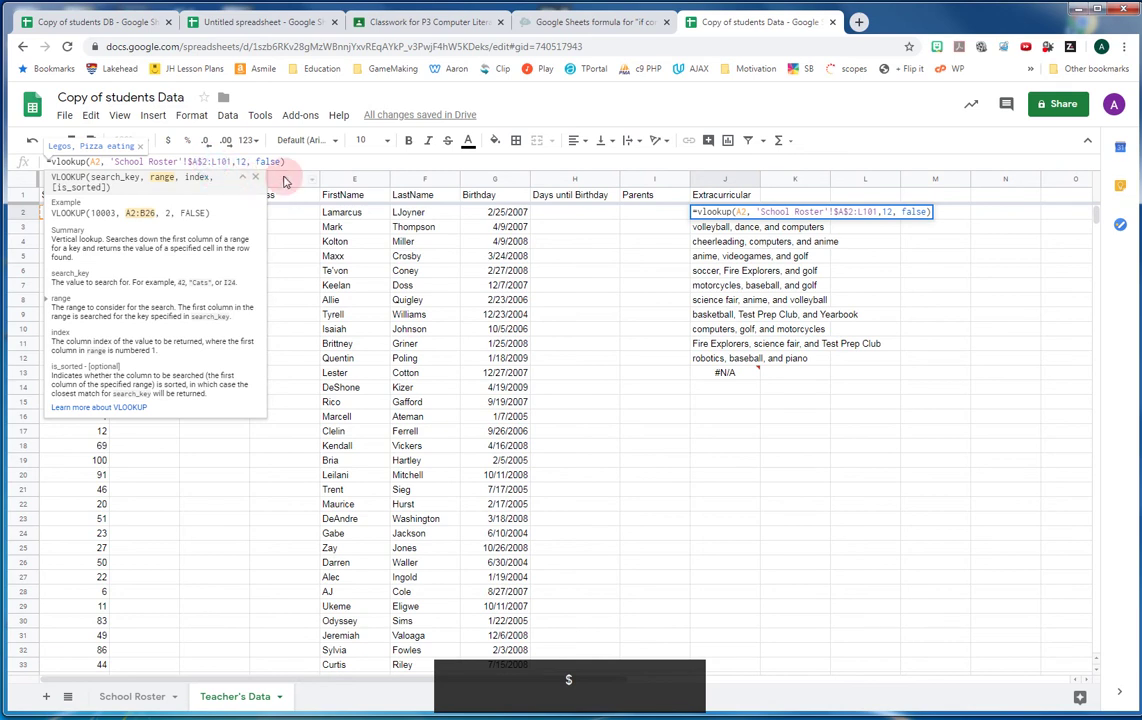
# Make the end of the J2 lookup range absolute as $L$101 and commit the formula.
pyautogui.write('$')
pyautogui.press('Right')
pyautogui.write('$')
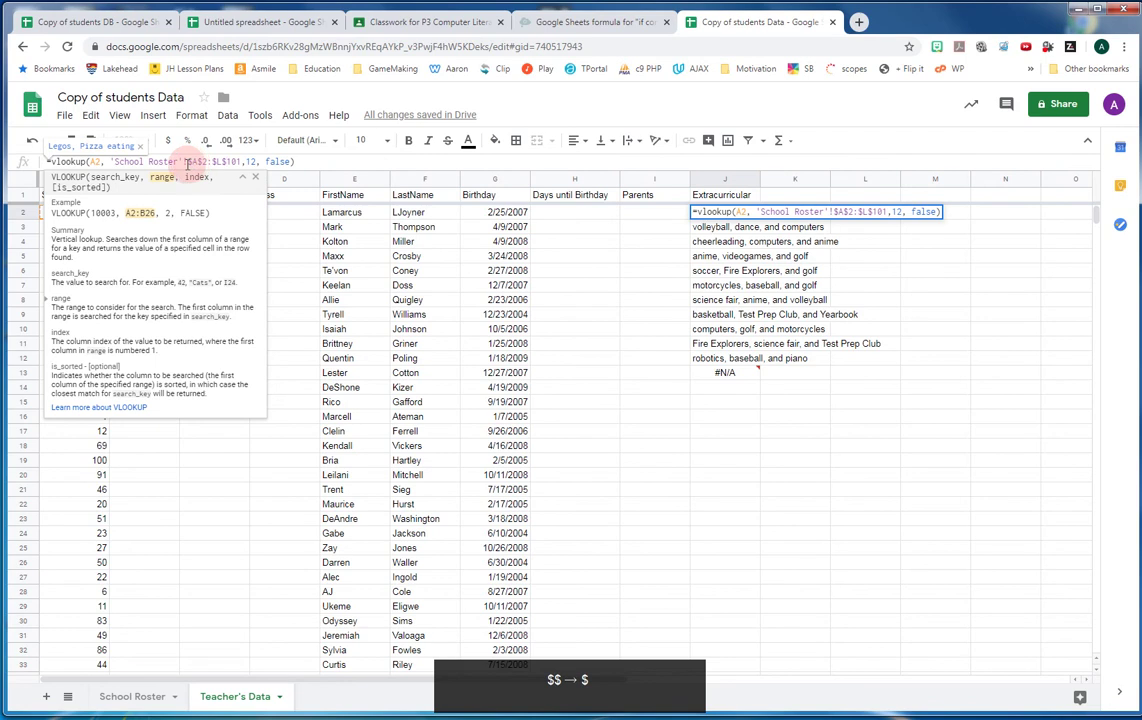
pyautogui.moveTo(187, 161); pyautogui.dragTo(250, 162)
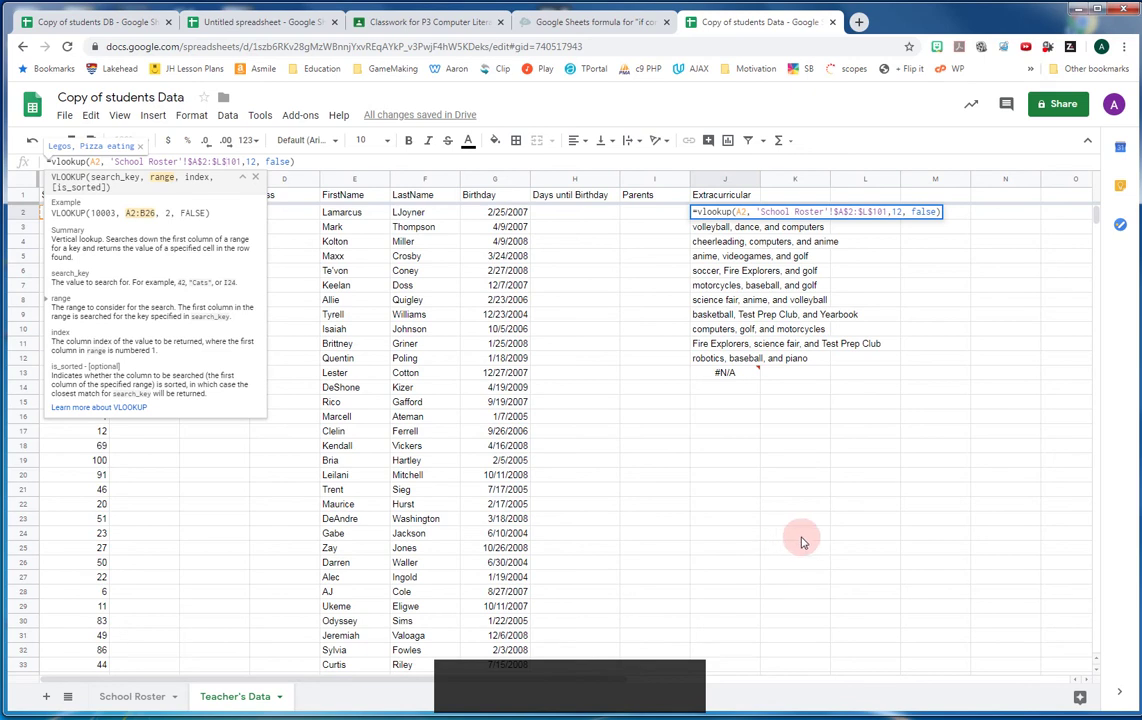
pyautogui.click(303, 163)
pyautogui.press('Return')
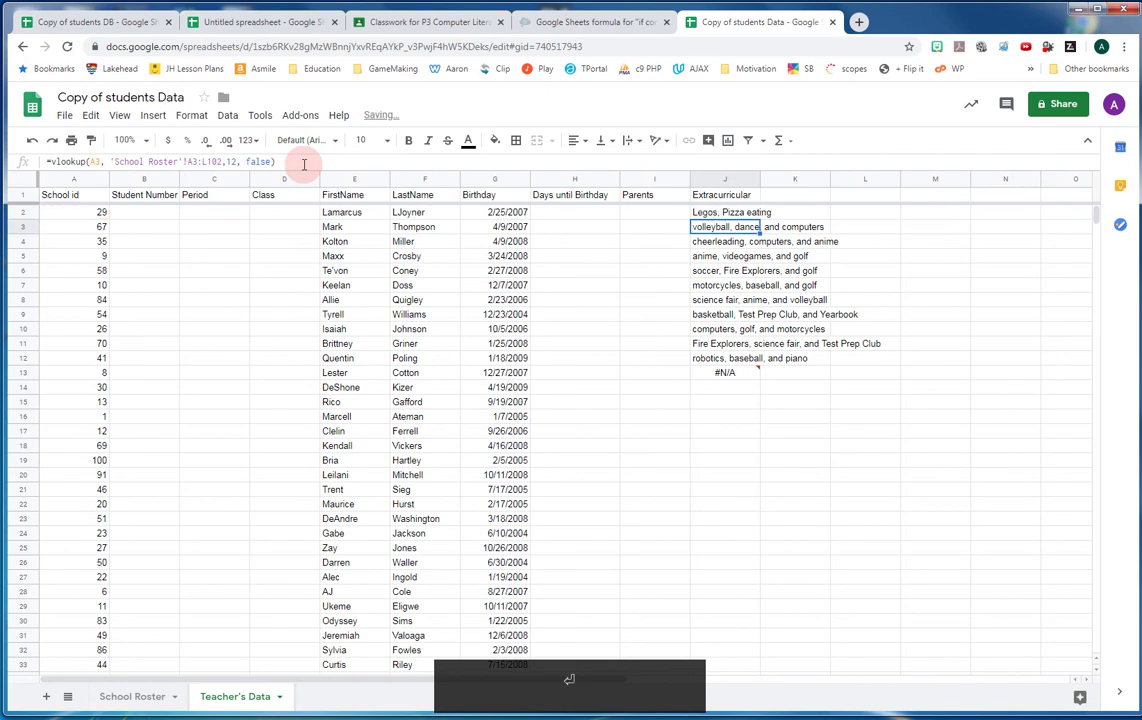
# Fill the J2 VLOOKUP formula down the Extracurricular column through row 61 and look over the filled cells.
pyautogui.click(733, 214)
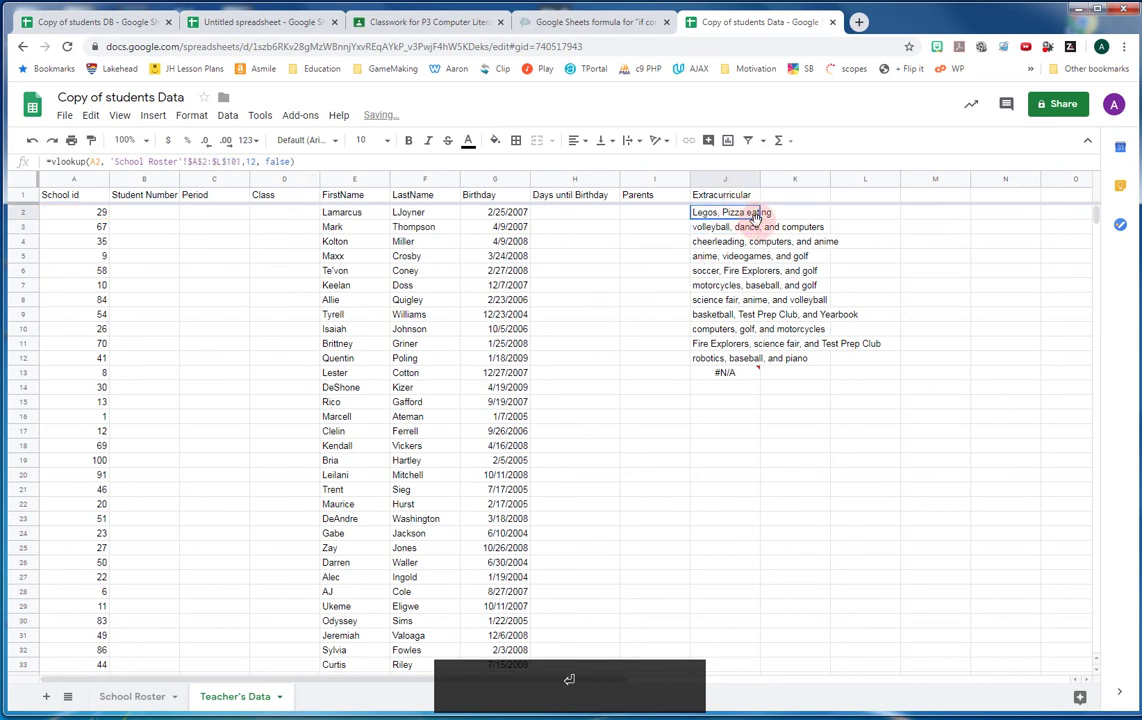
pyautogui.moveTo(759, 218); pyautogui.dragTo(740, 401)
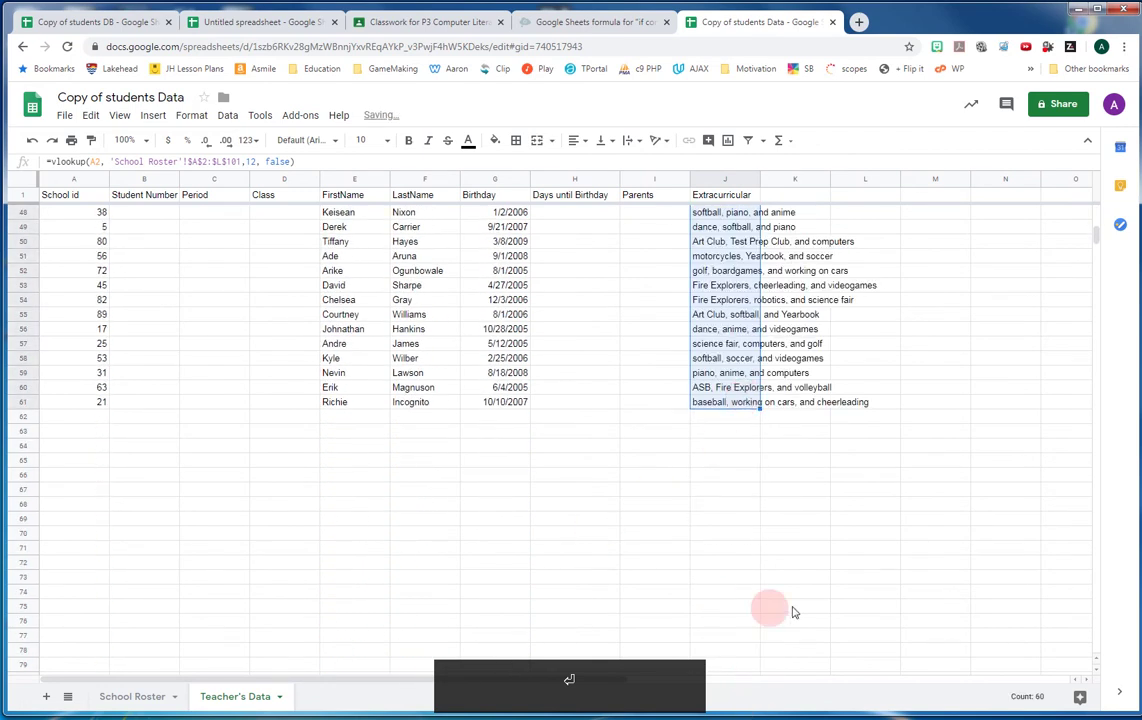
pyautogui.scroll(4, 793, 608)
pyautogui.scroll(10, 795, 590)
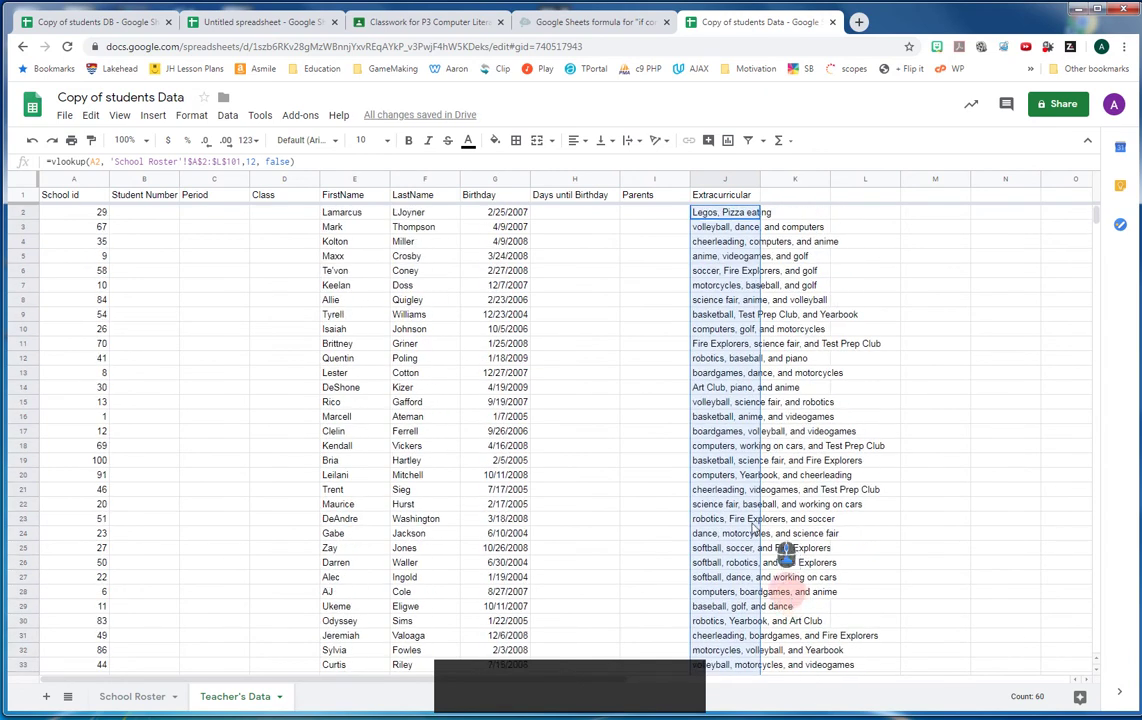
pyautogui.scroll(-5, 737, 602)
pyautogui.scroll(-8, 733, 600)
pyautogui.scroll(9, 727, 572)
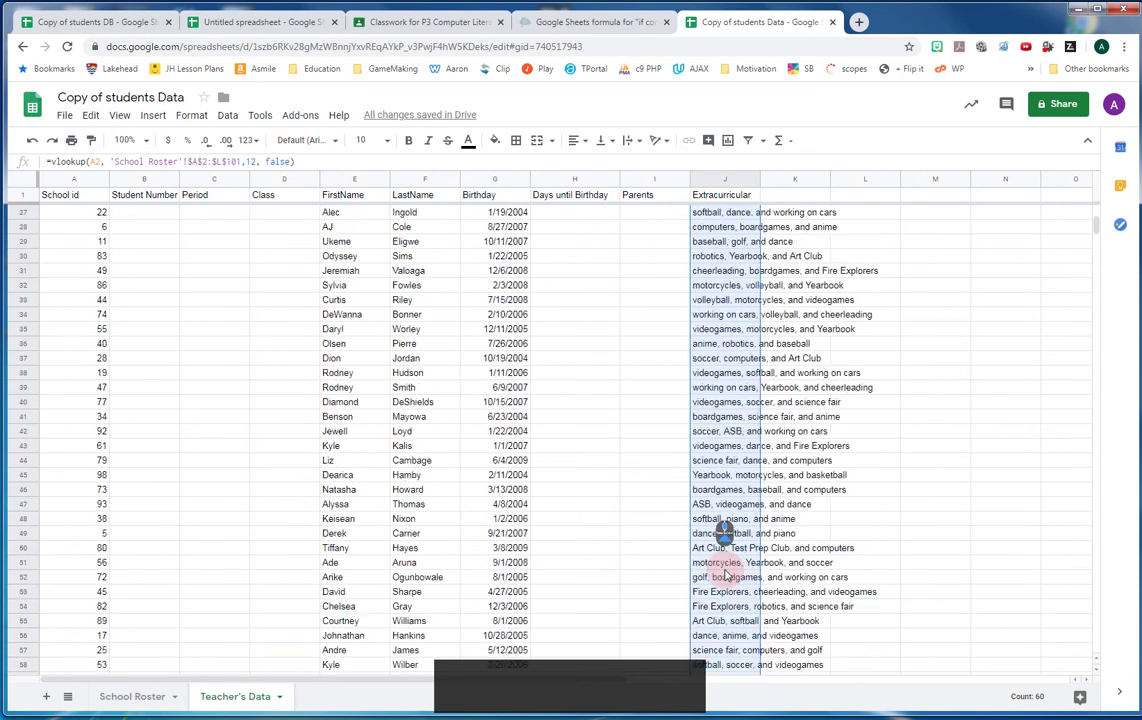
pyautogui.scroll(5, 727, 575)
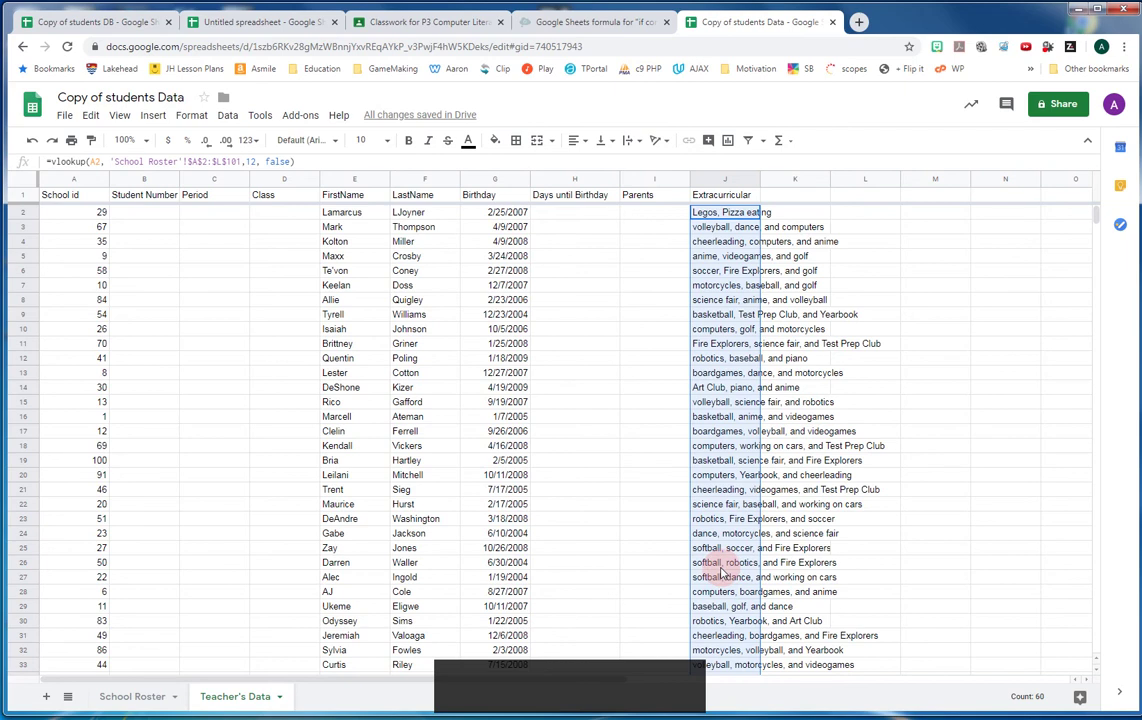
# Review the assignment's days-until-birthday instructions and inspect the Days until birthday formula in H2 of Copy of students DB.
pyautogui.click(415, 25)
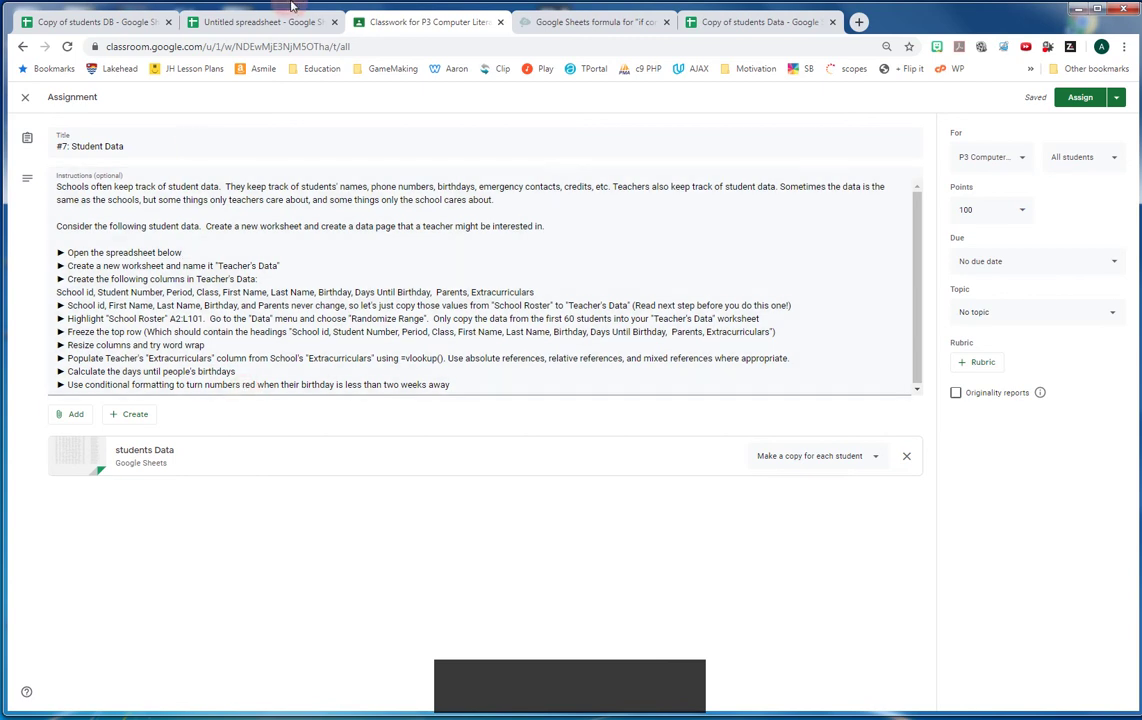
pyautogui.click(705, 21)
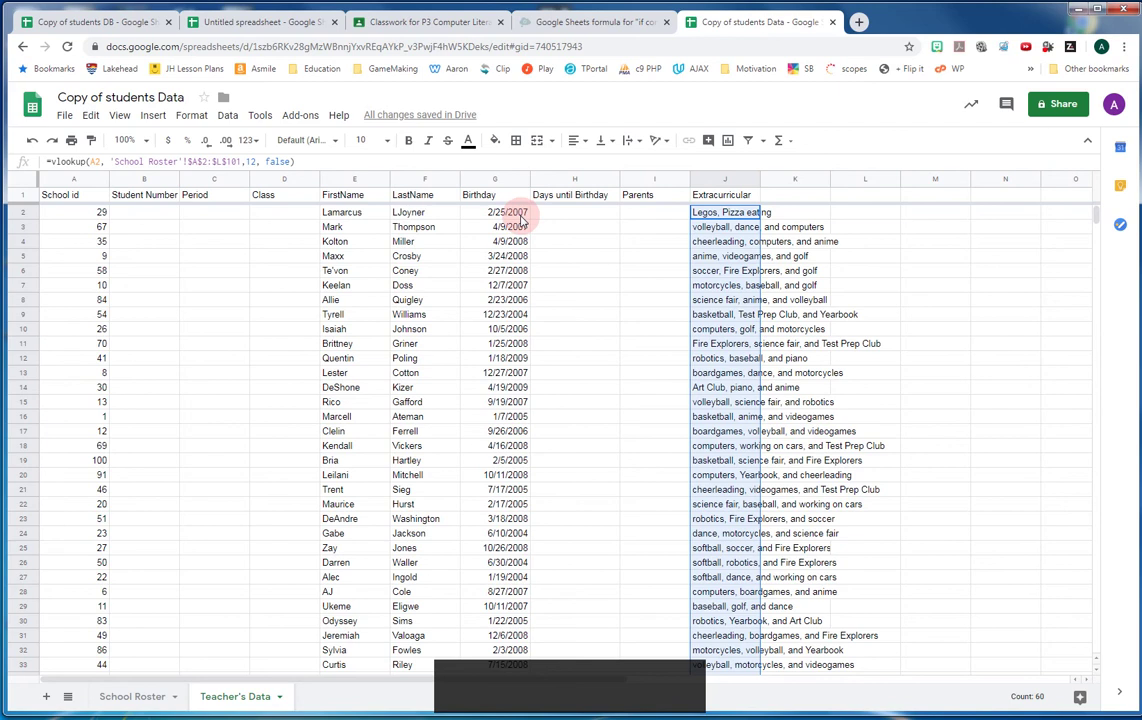
pyautogui.click(584, 214)
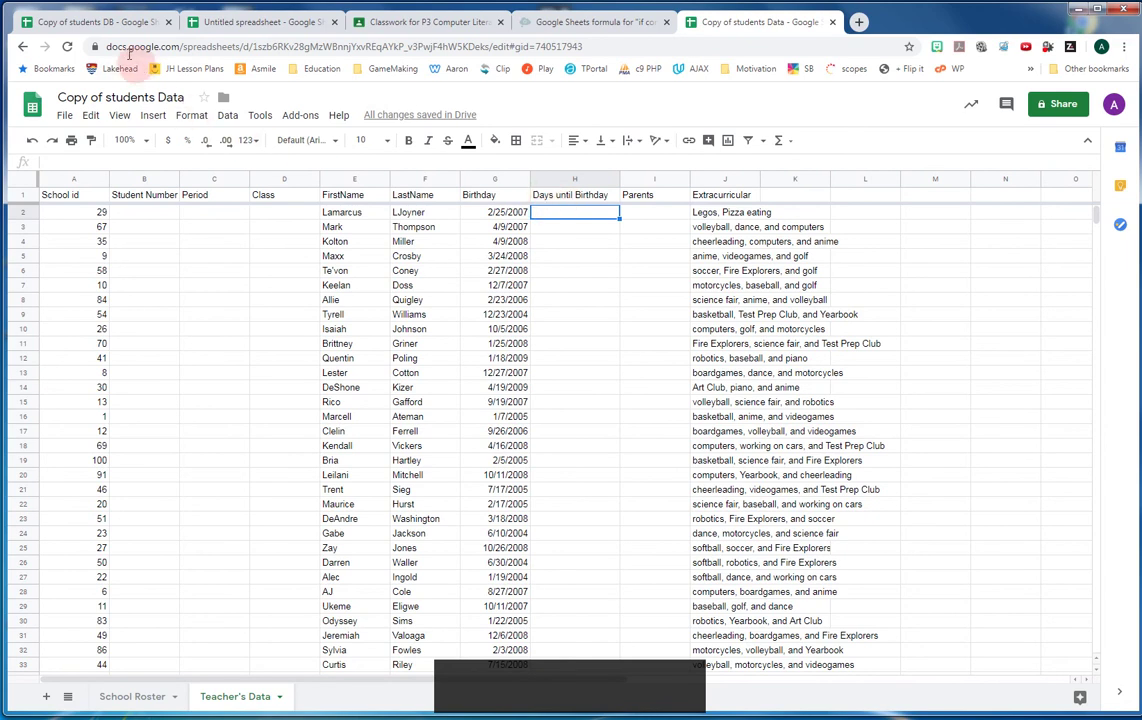
pyautogui.click(103, 30)
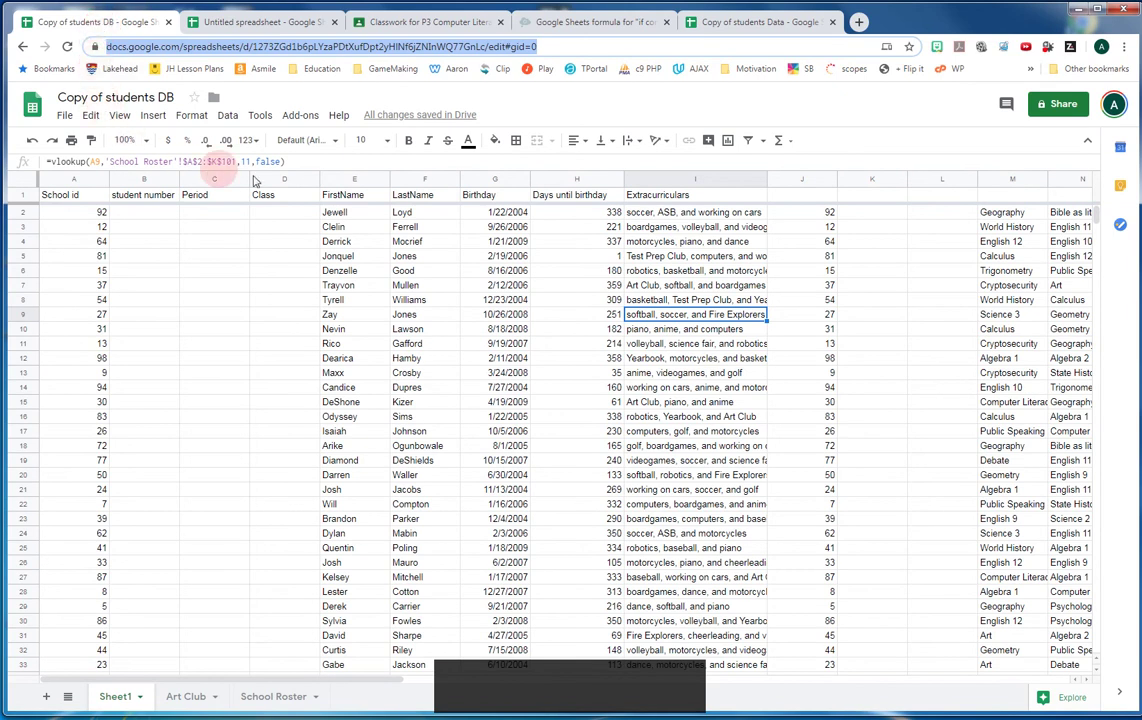
pyautogui.click(560, 213)
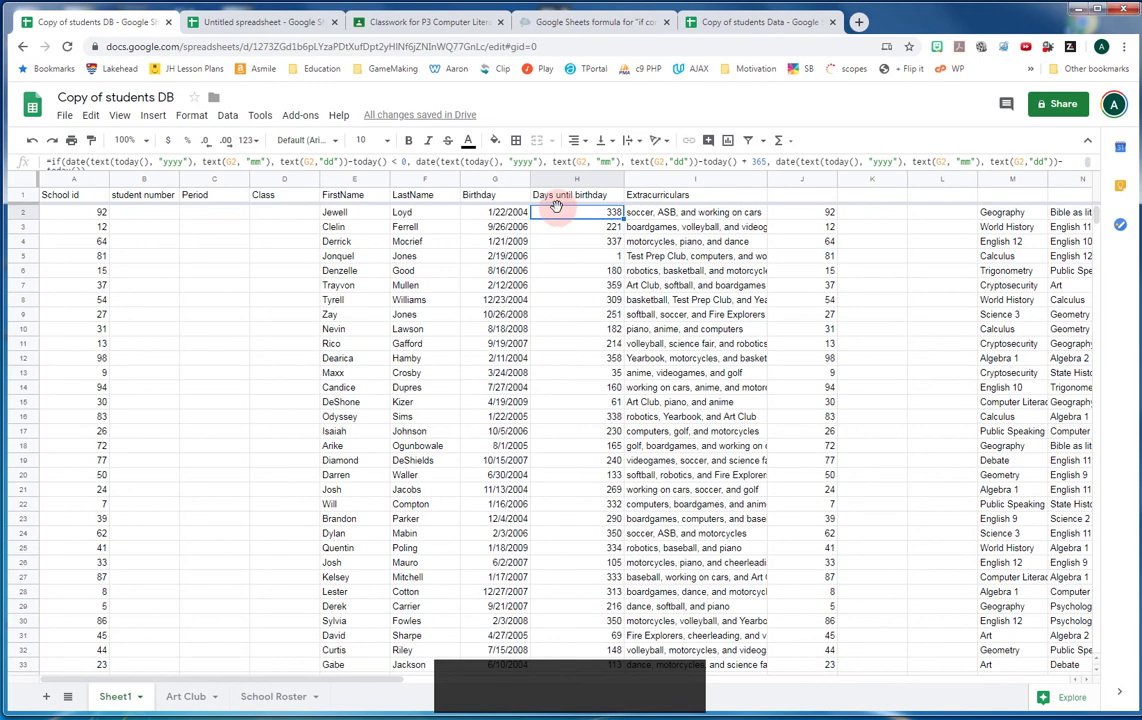
pyautogui.click(423, 168)
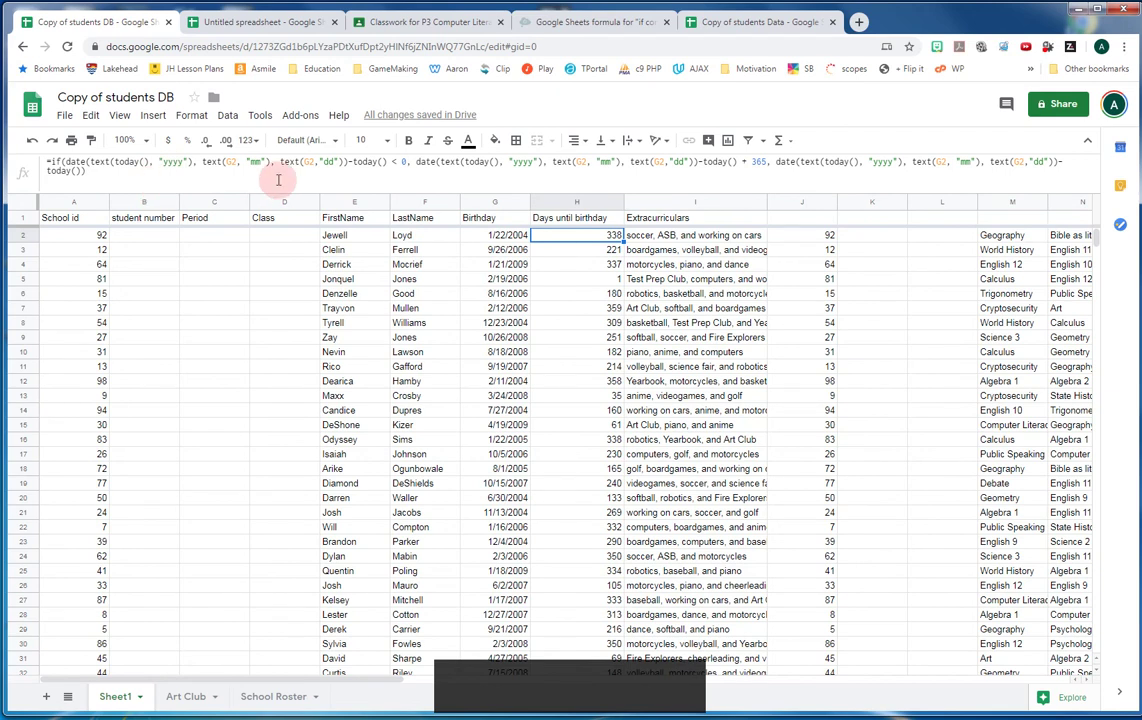
# Enter =today() in cell H2 of the Days until Birthday column in Copy of students Data.
pyautogui.click(733, 21)
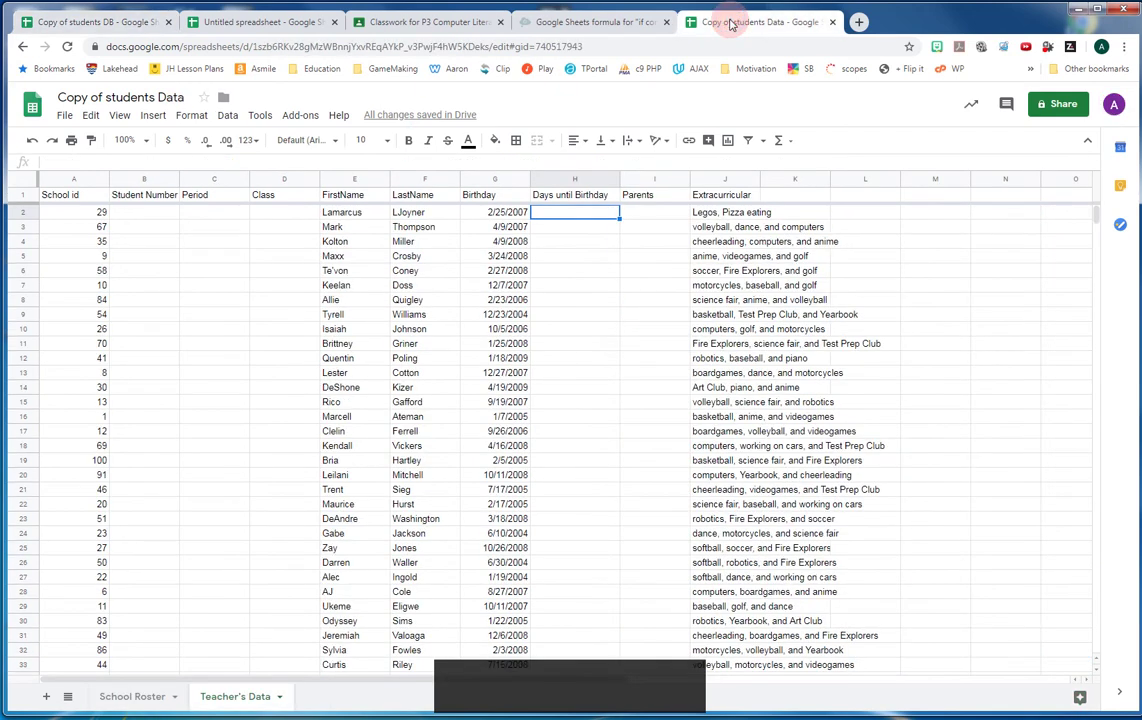
pyautogui.click(578, 210)
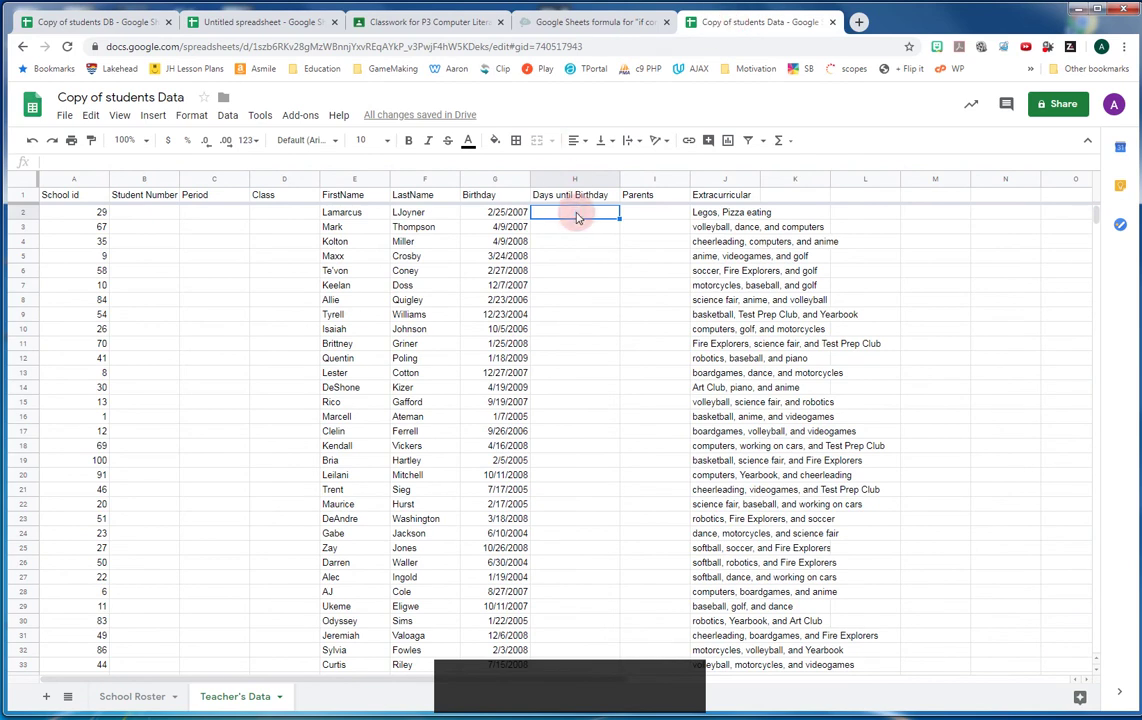
pyautogui.click(577, 213)
pyautogui.write('=')
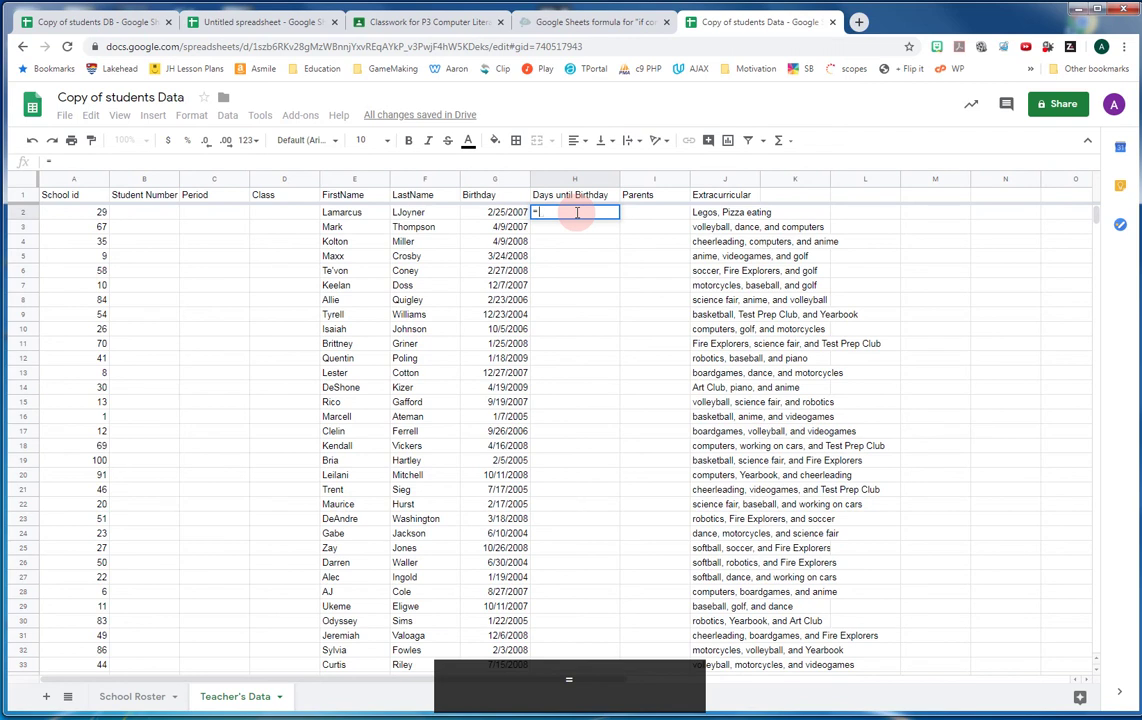
pyautogui.write('today')
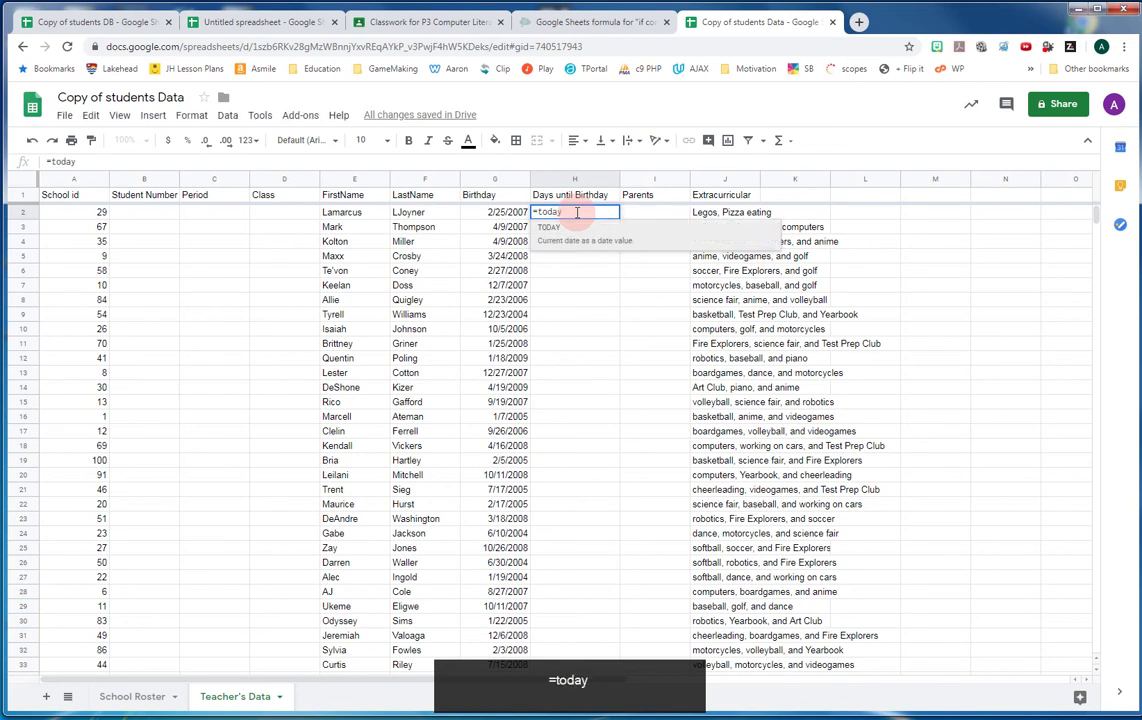
pyautogui.write('()')
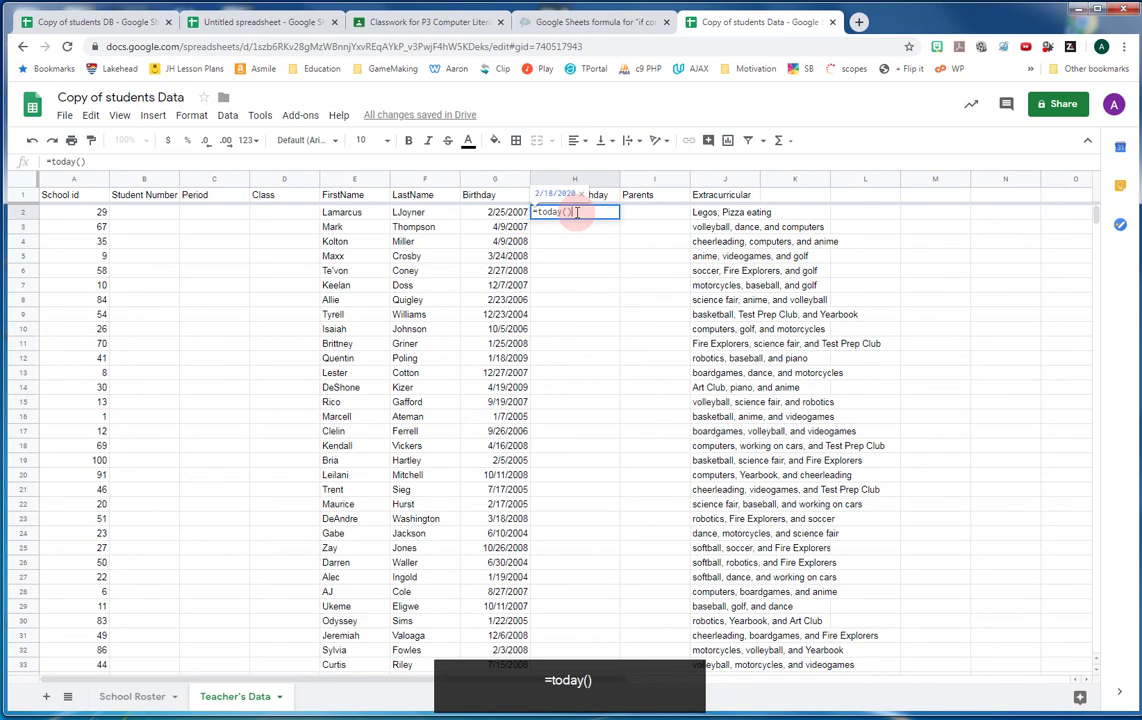
pyautogui.press('Return')
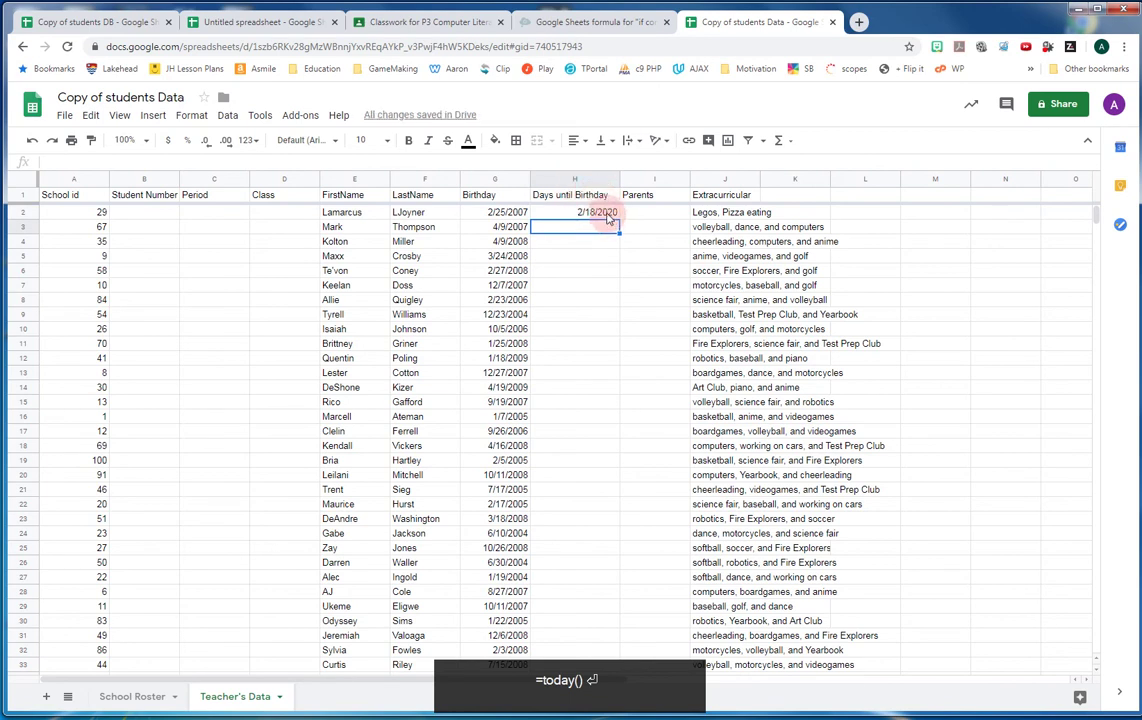
pyautogui.click(542, 214)
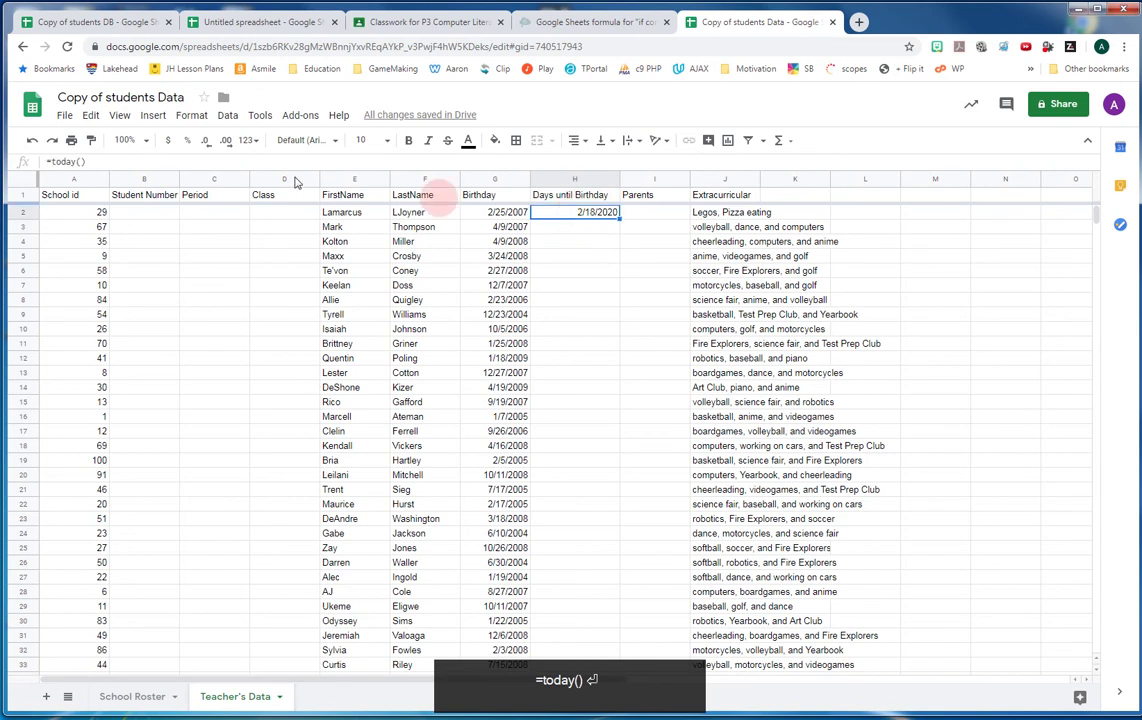
pyautogui.moveTo(92, 162); pyautogui.dragTo(46, 162)
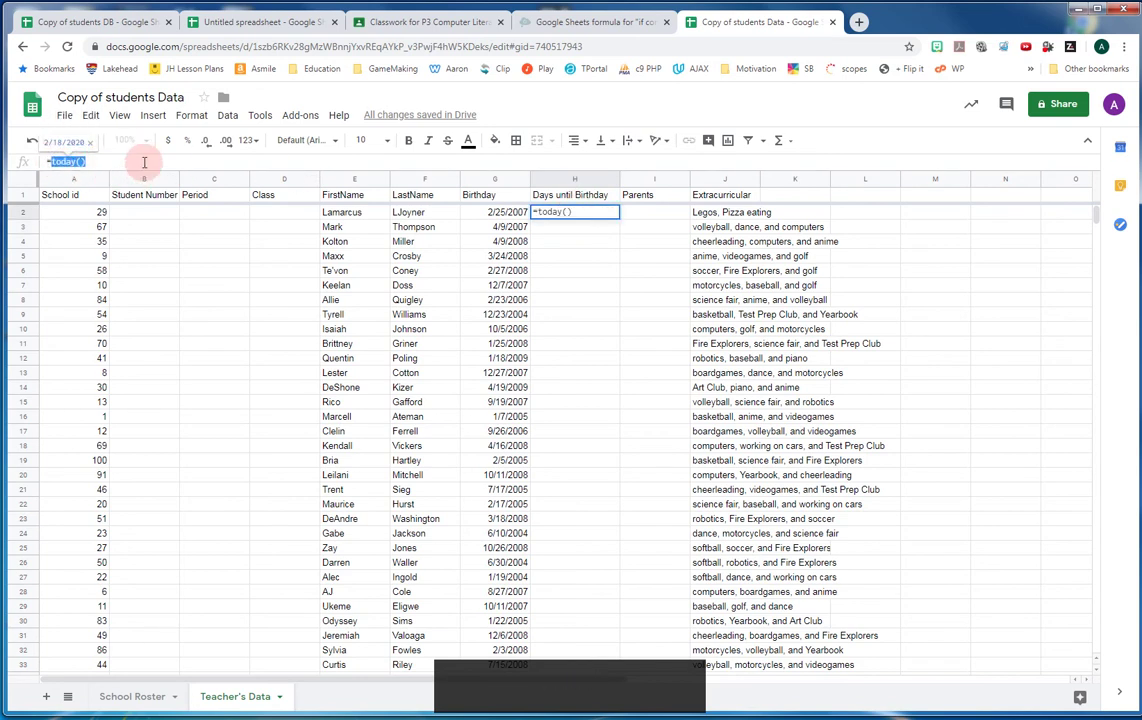
# Study the text(G2,"dd") day part of the H2 birthday formula in Copy of students DB.
pyautogui.click(80, 24)
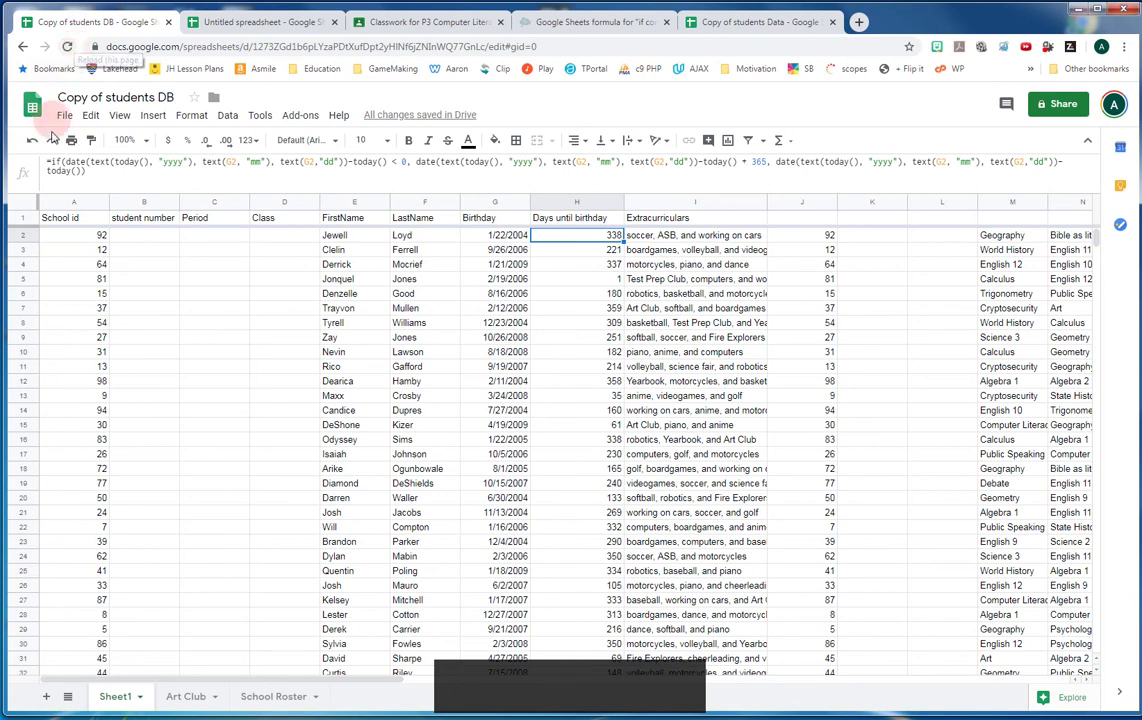
pyautogui.click(63, 163)
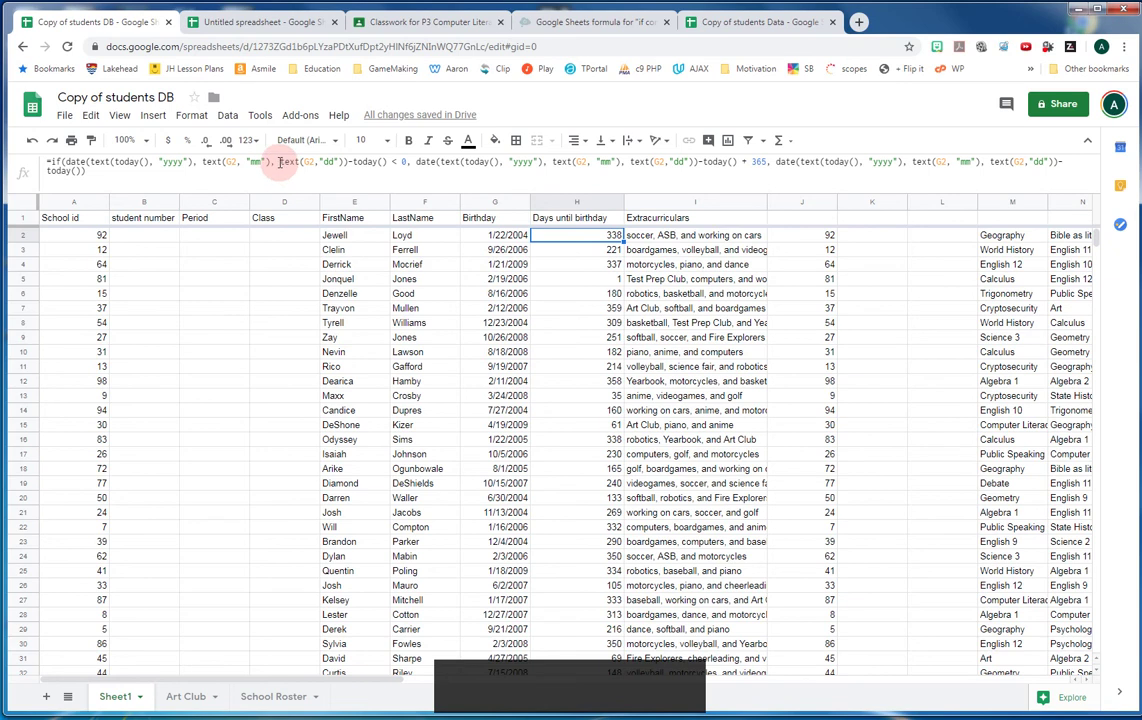
pyautogui.moveTo(284, 162); pyautogui.dragTo(347, 161)
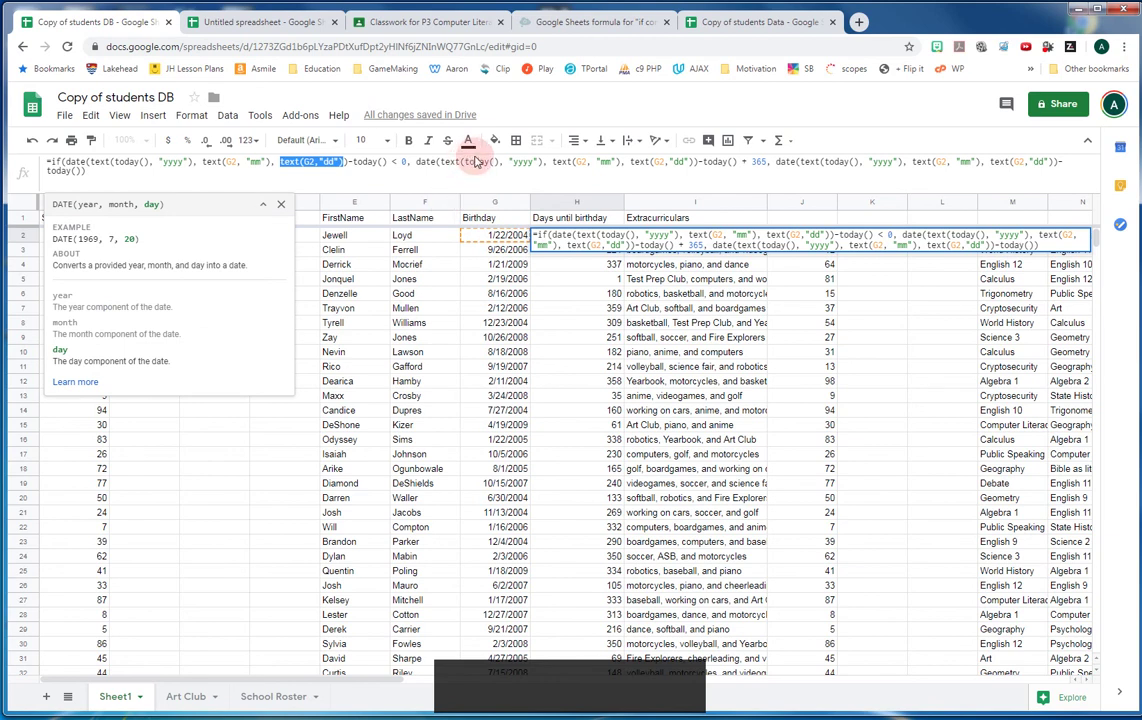
pyautogui.click(303, 180)
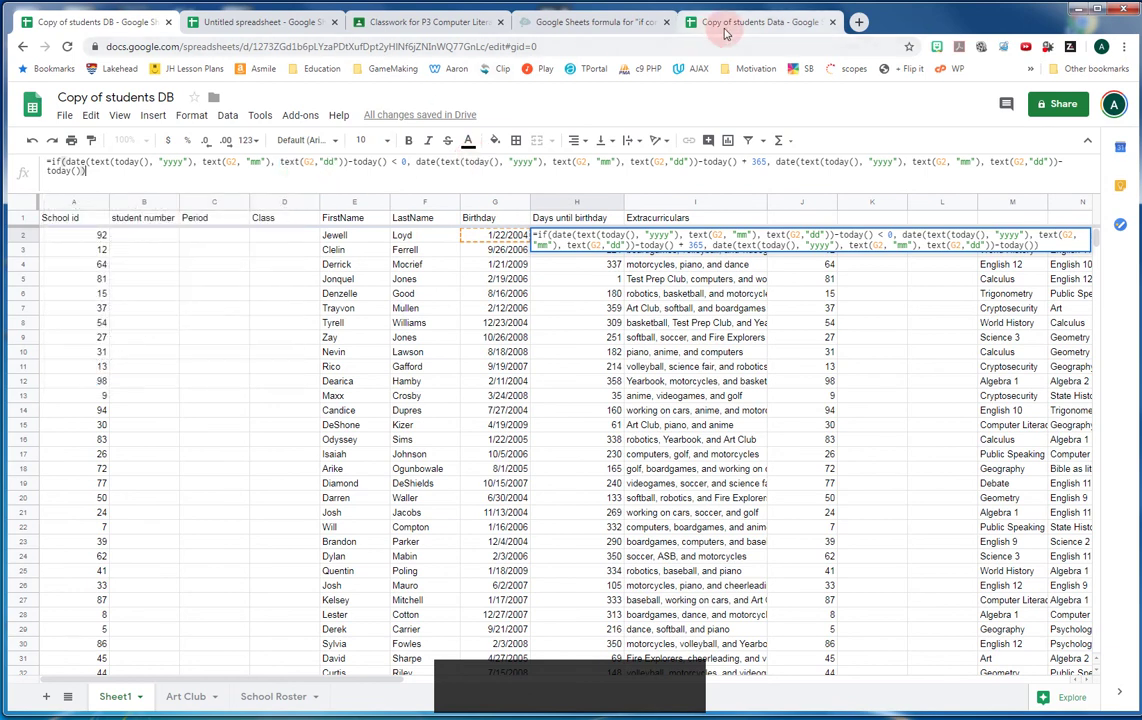
pyautogui.click(283, 161)
pyautogui.moveTo(283, 161); pyautogui.dragTo(300, 162)
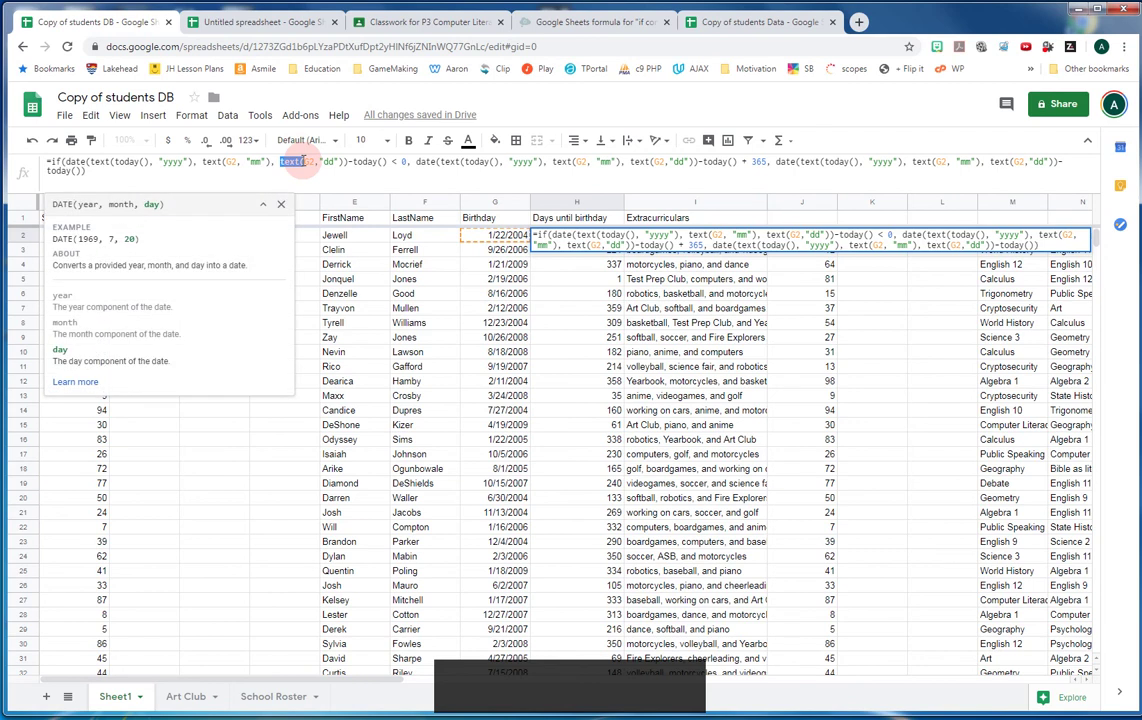
pyautogui.moveTo(302, 163)
pyautogui.mouseDown()
pyautogui.moveTo(283, 167)
pyautogui.moveTo(335, 161)
pyautogui.moveTo(286, 165)
pyautogui.mouseUp()
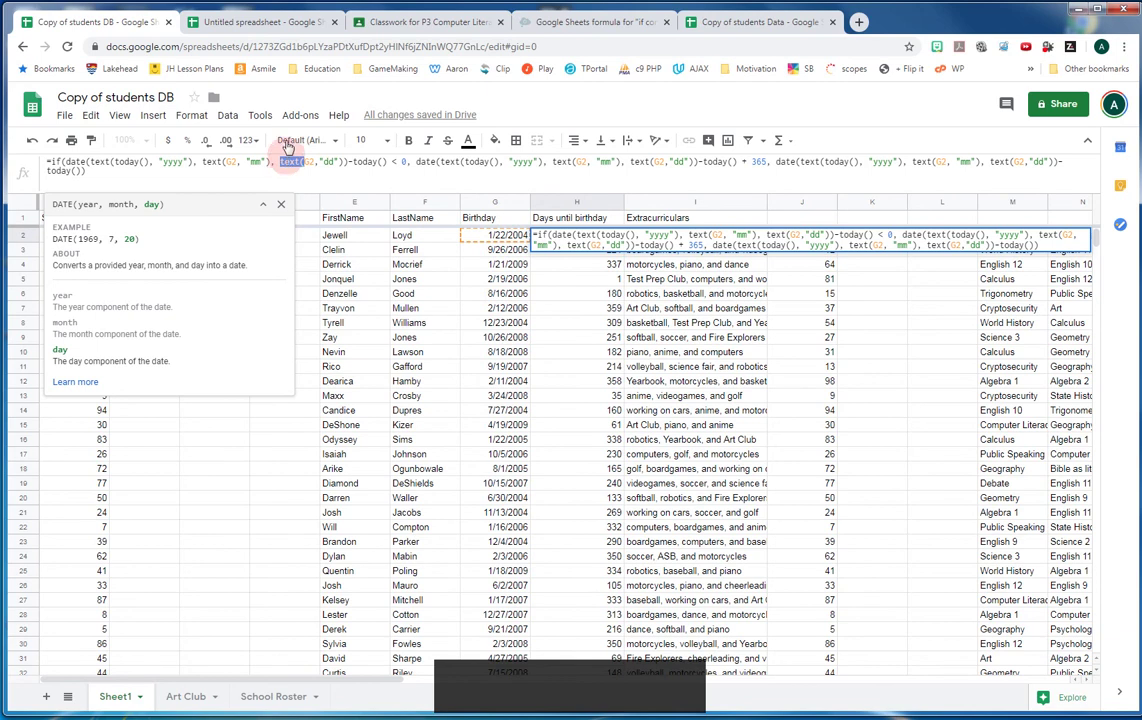
# Enter =text(g3, "dd") in cell H3 of Teacher's Data to extract the day from the birthday.
pyautogui.click(743, 21)
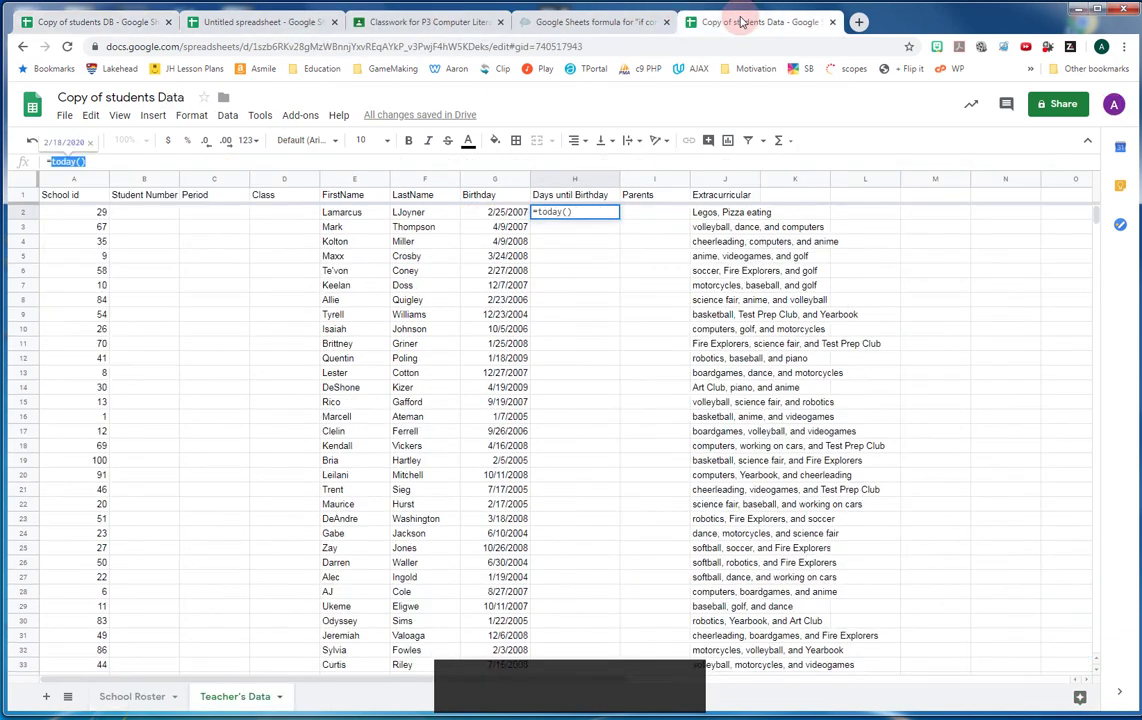
pyautogui.click(571, 229)
pyautogui.click(583, 210)
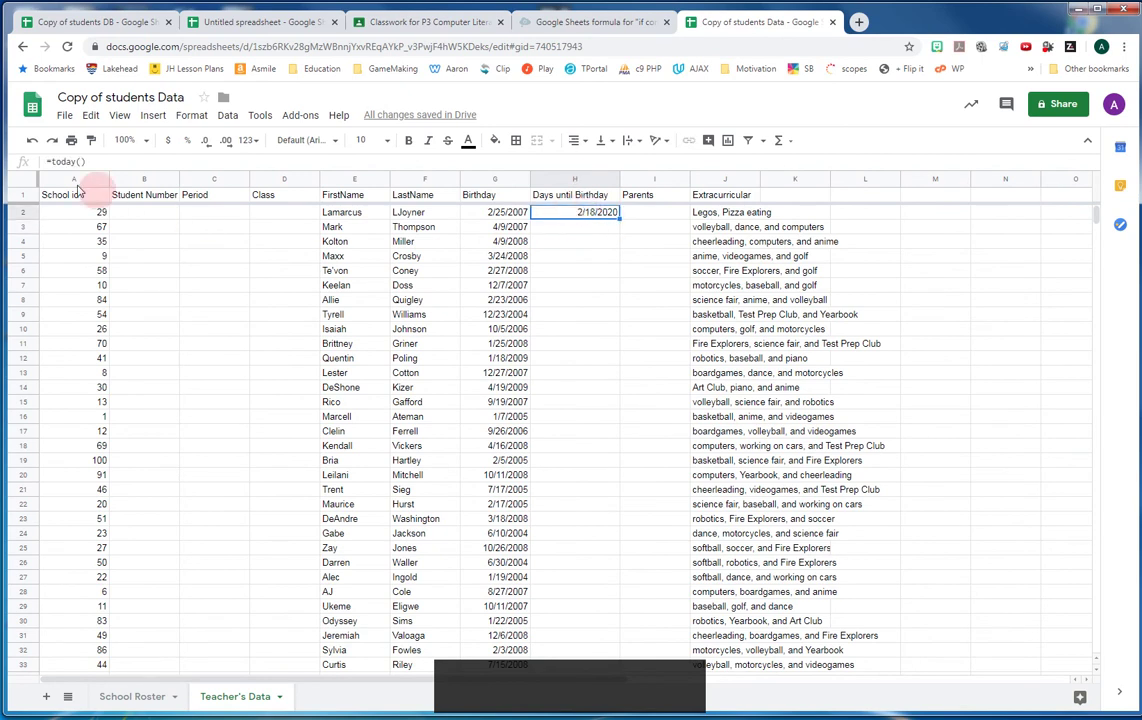
pyautogui.click(557, 229)
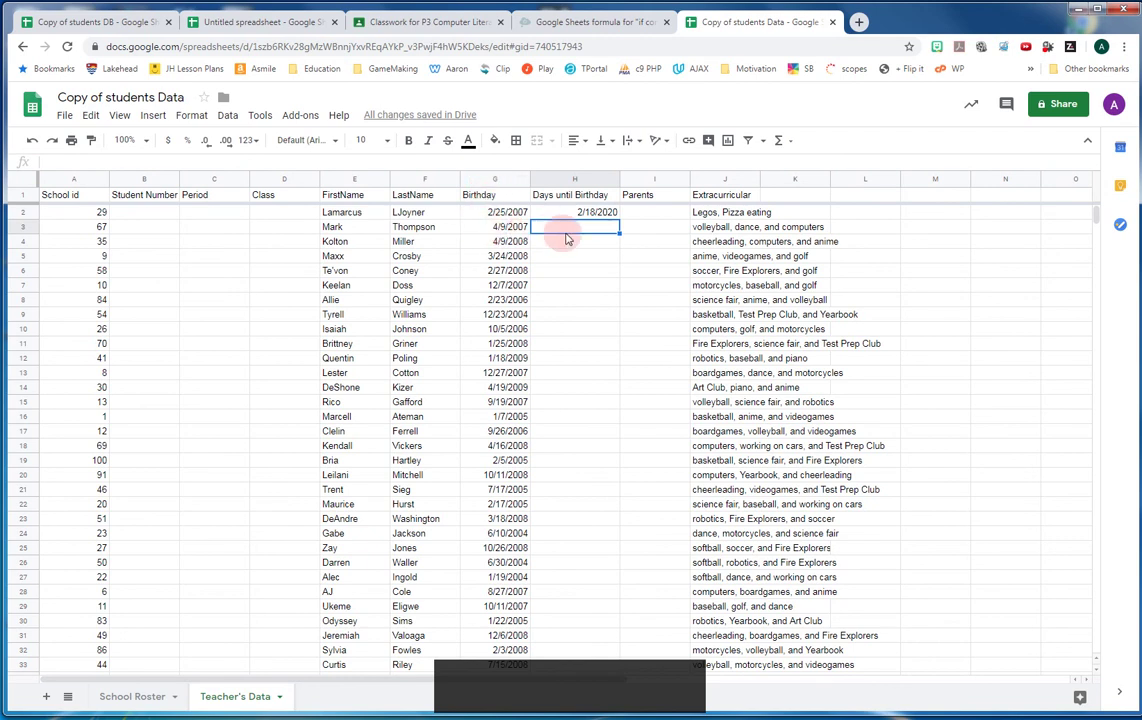
pyautogui.write('=text')
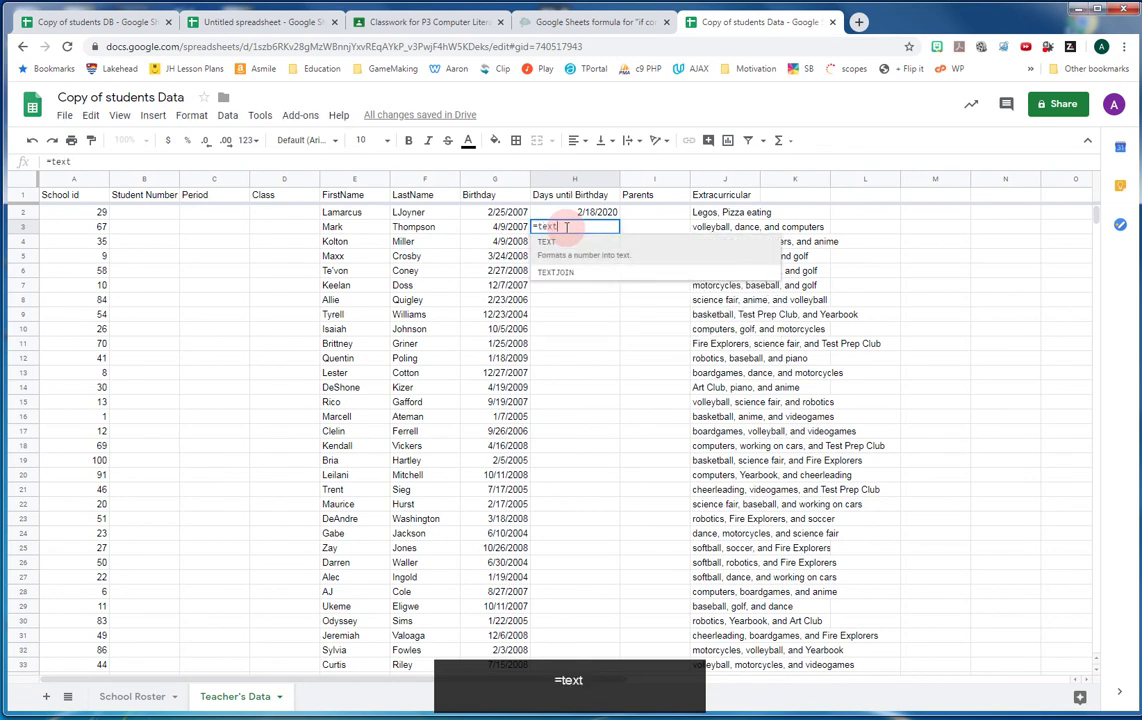
pyautogui.write('(g3')
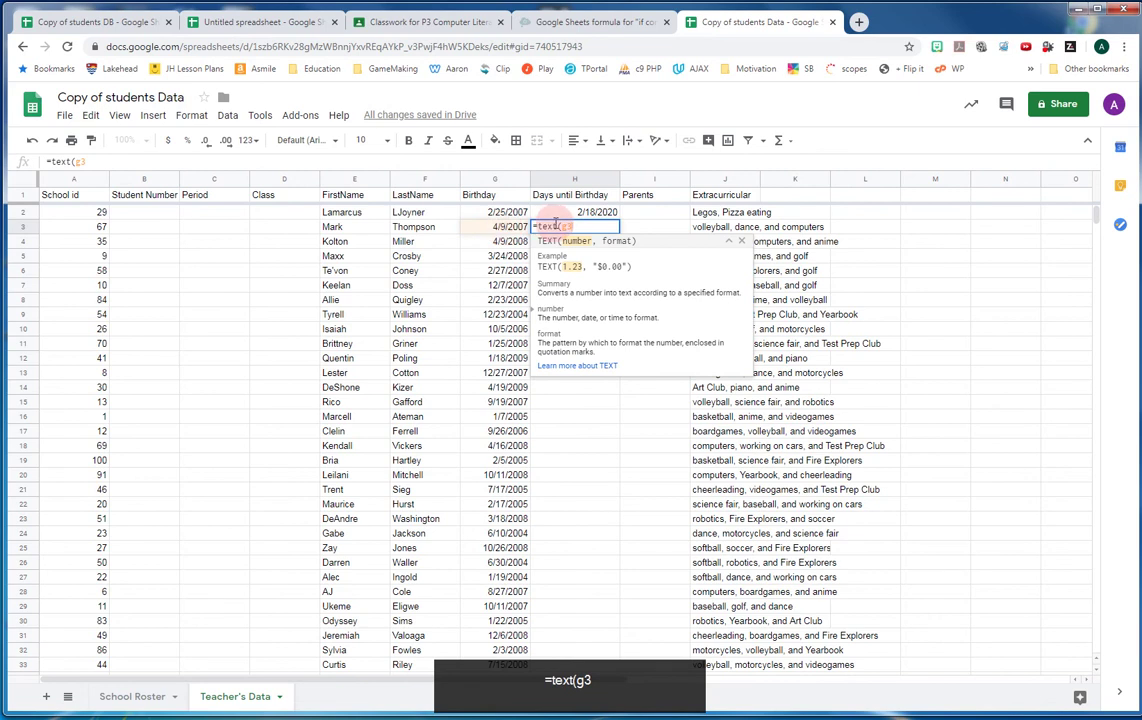
pyautogui.write(', ')
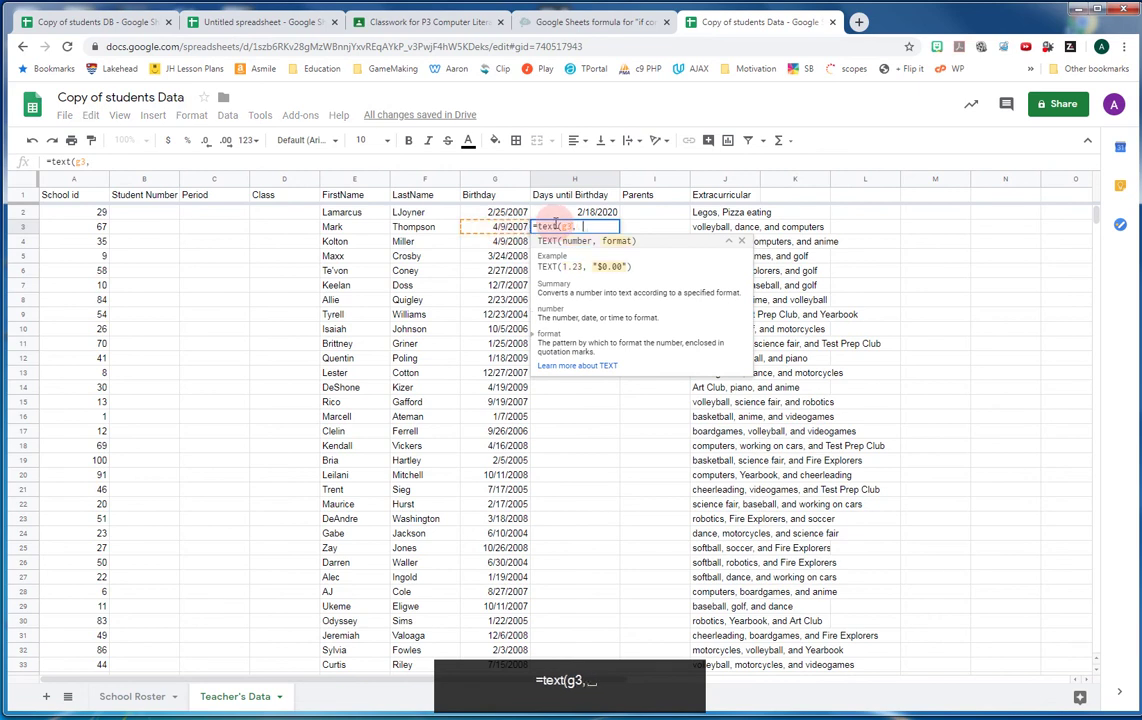
pyautogui.write('"dd')
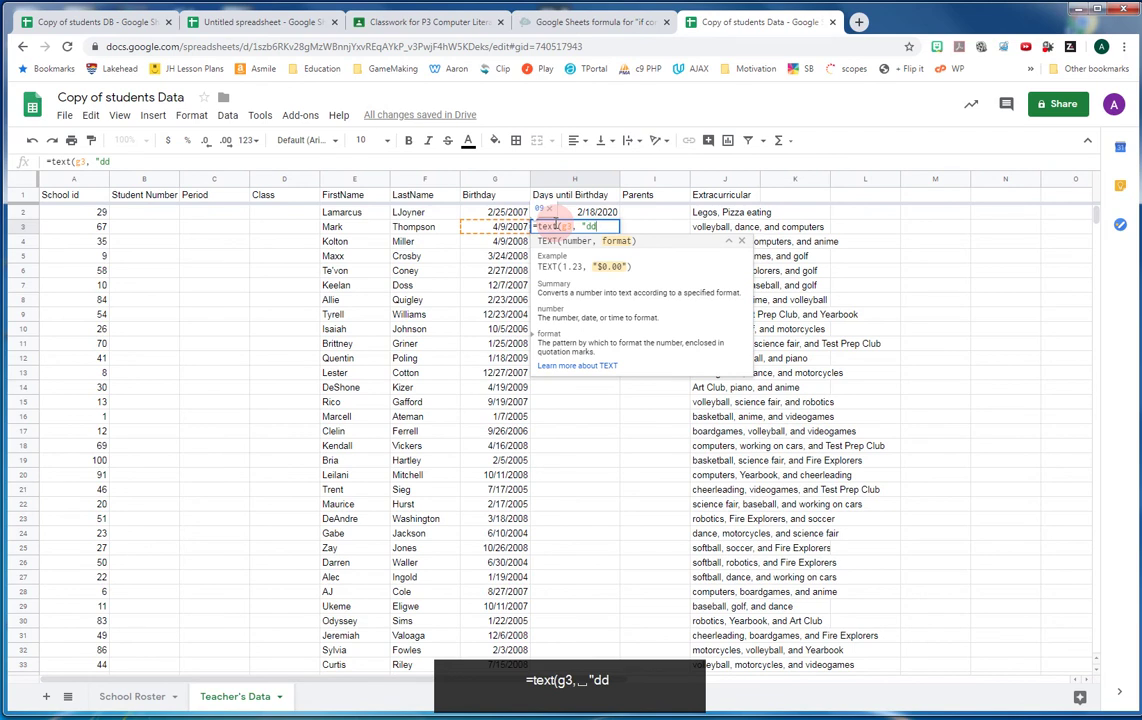
pyautogui.write('")')
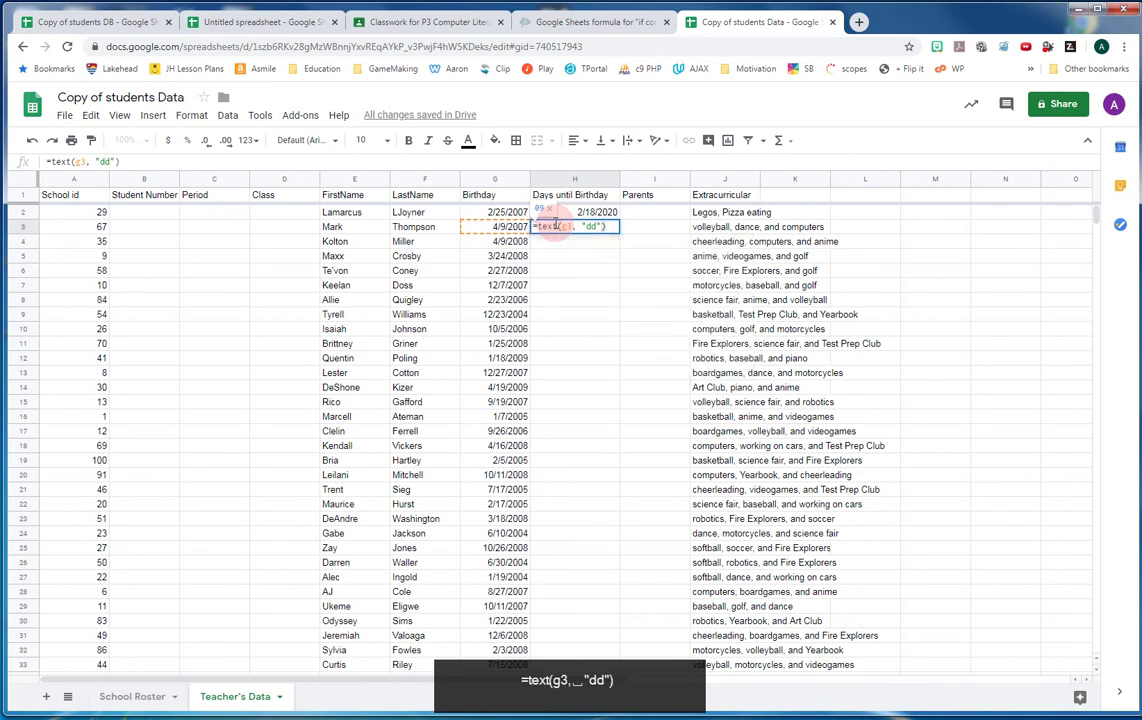
pyautogui.press('Return')
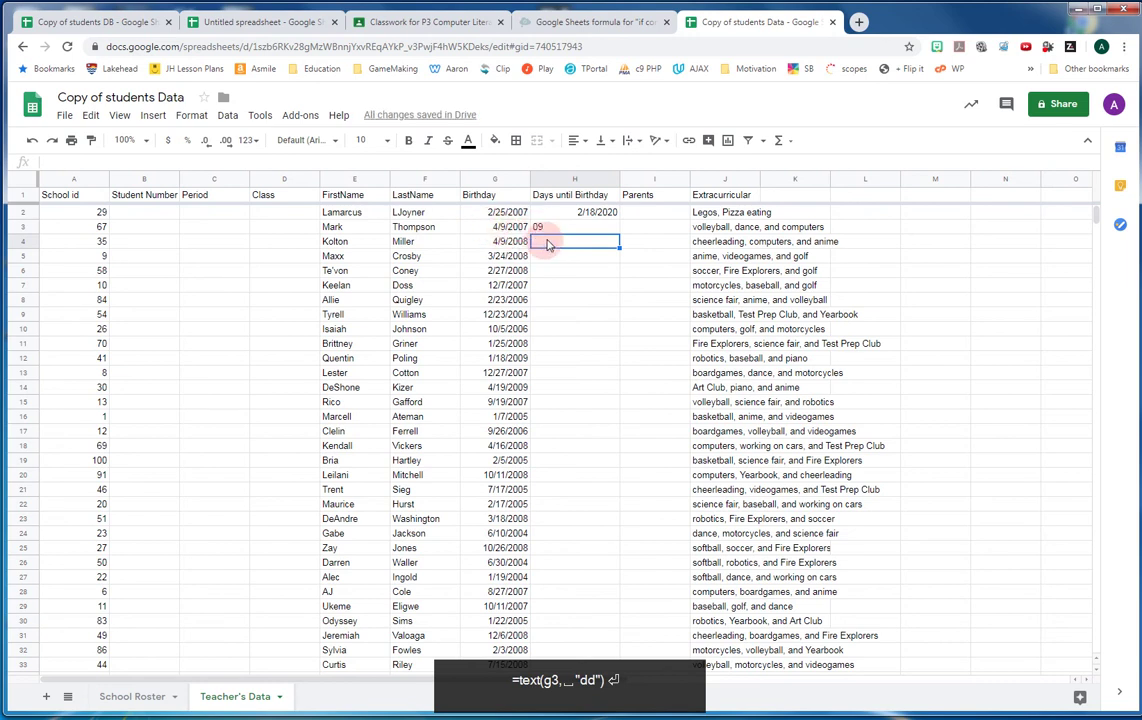
pyautogui.click(165, 162)
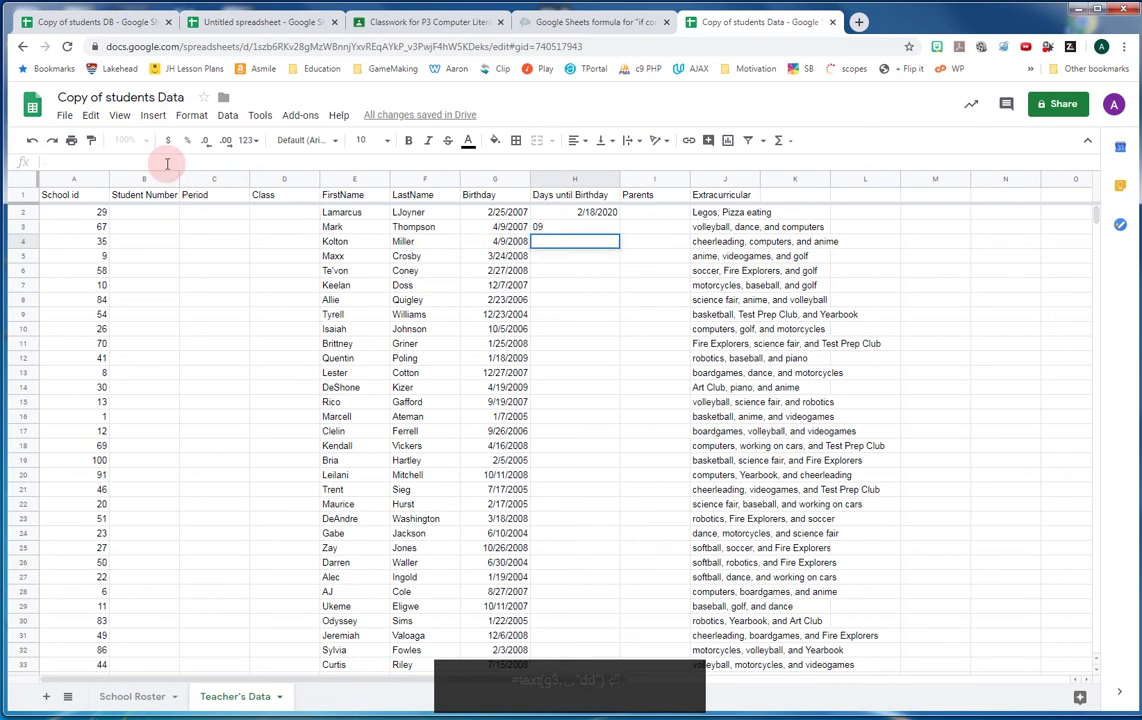
# Enter =text(g4, "mm") in cell H4 of Teacher's Data to extract the month from the birthday.
pyautogui.write('=text')
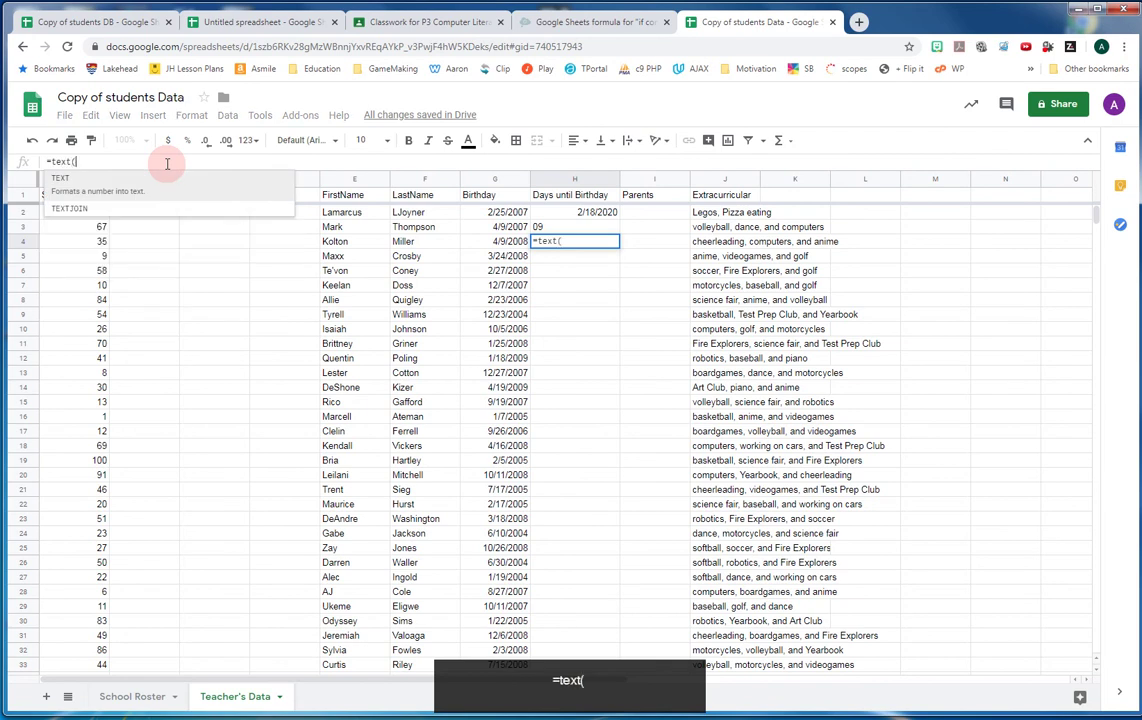
pyautogui.write('(g4')
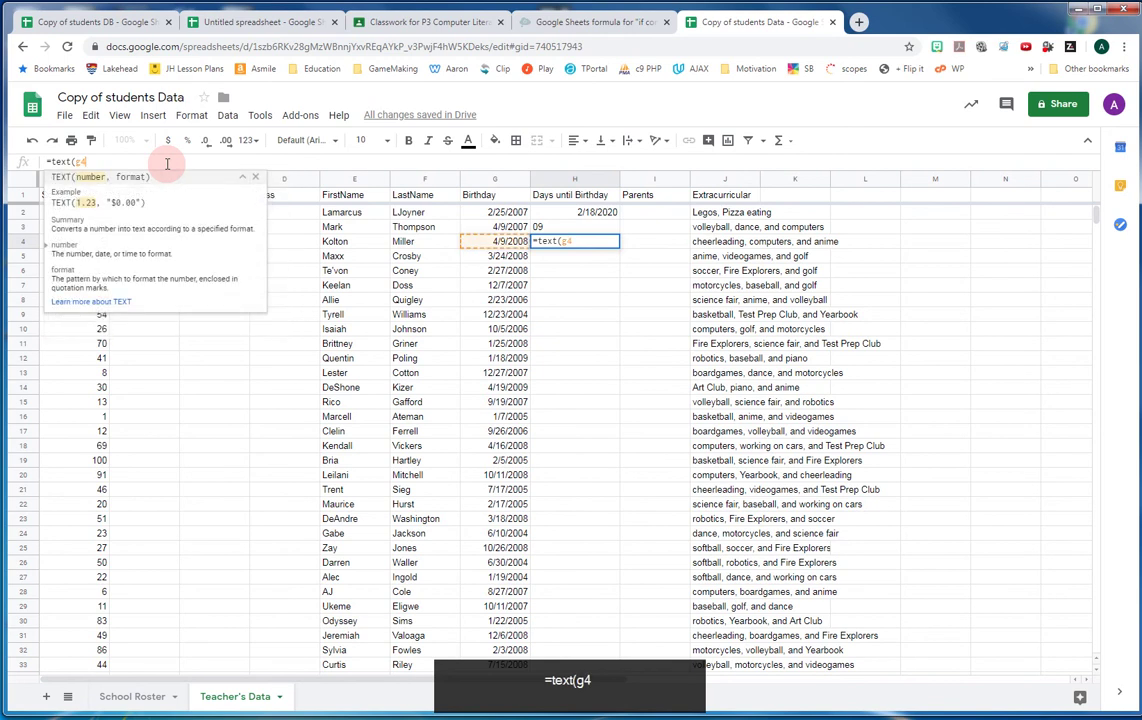
pyautogui.write(', ')
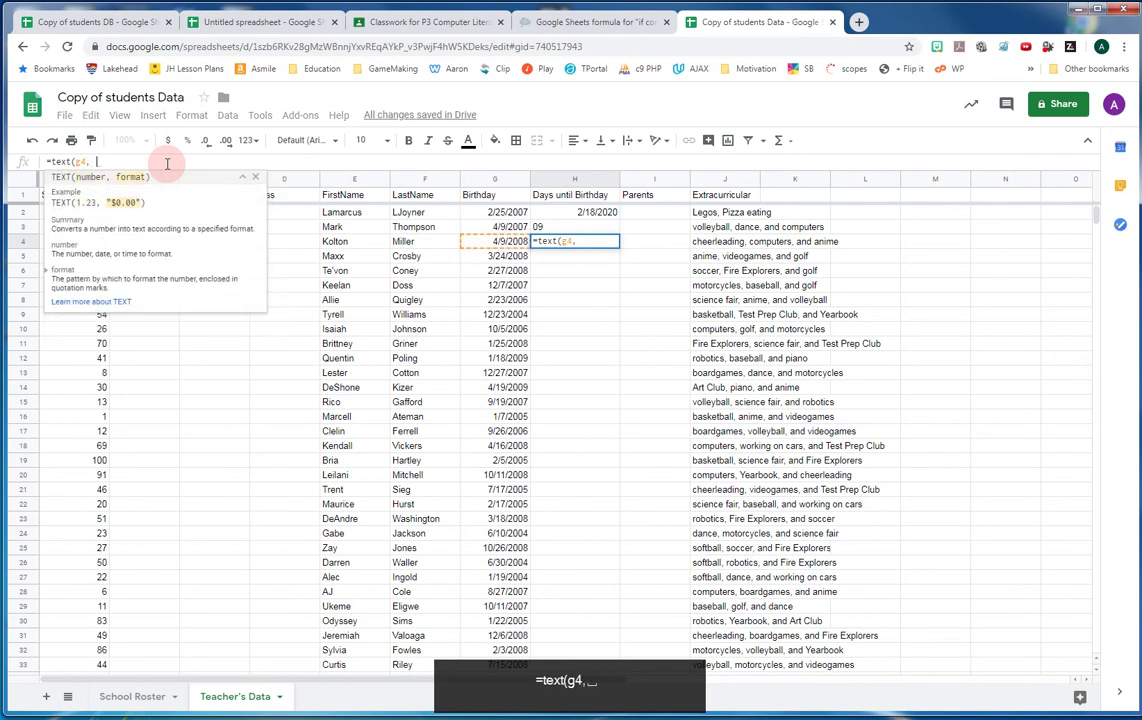
pyautogui.write('"mm"')
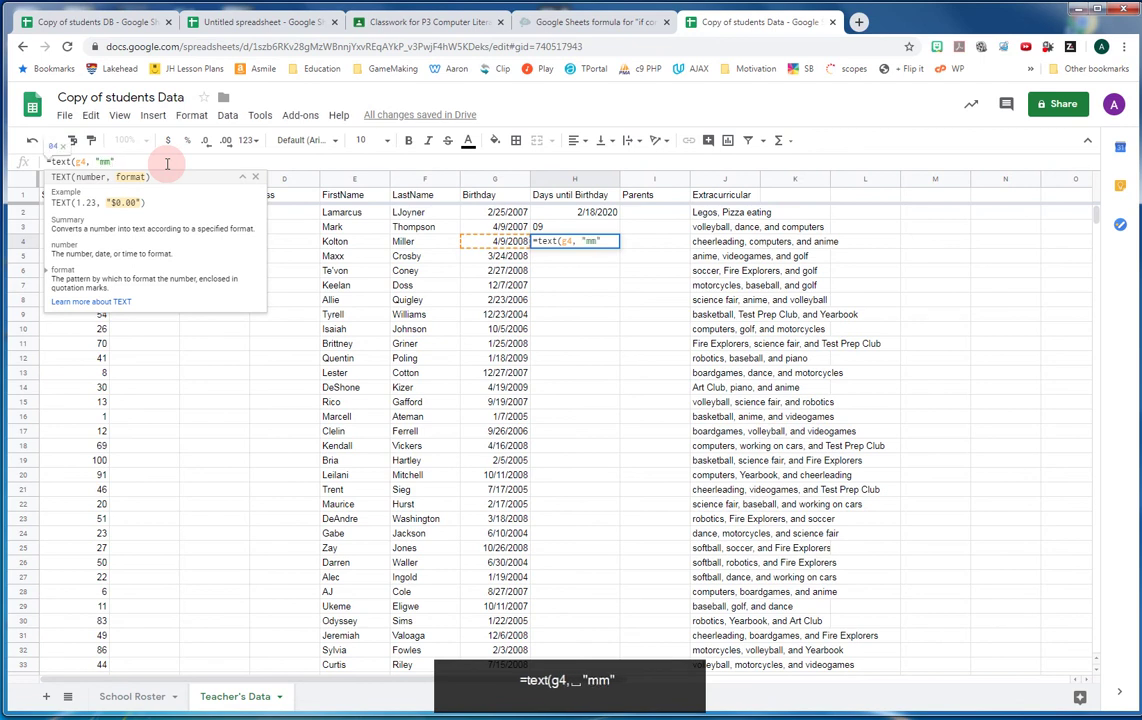
pyautogui.write(')')
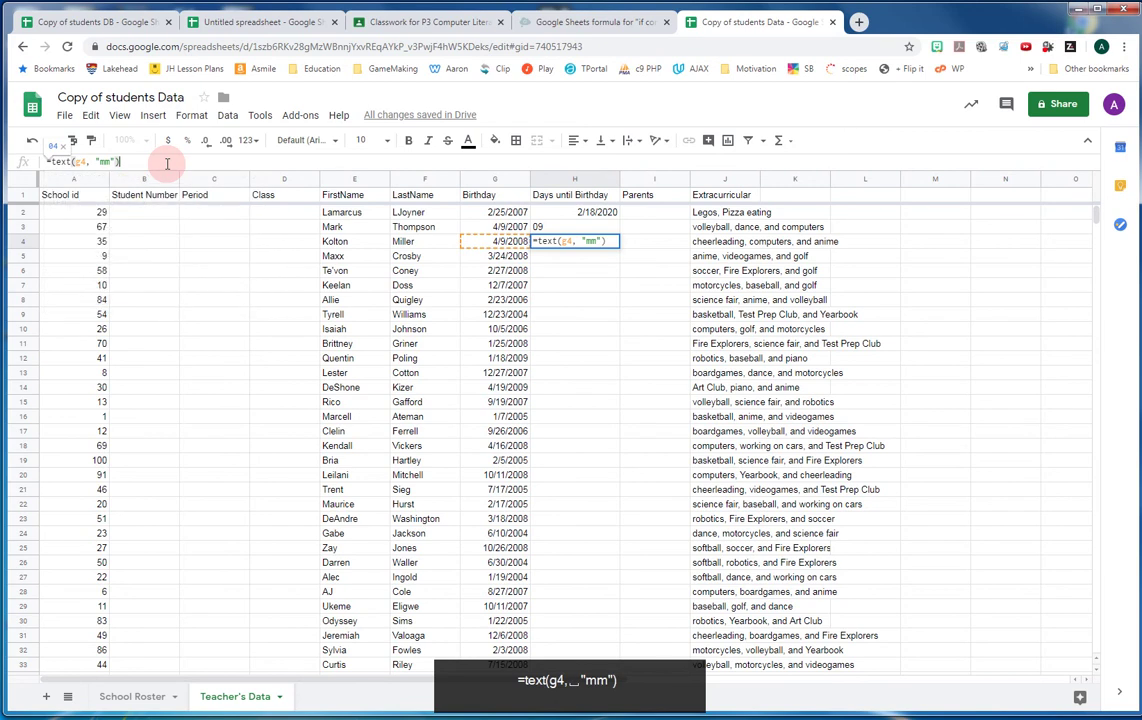
pyautogui.press('Return')
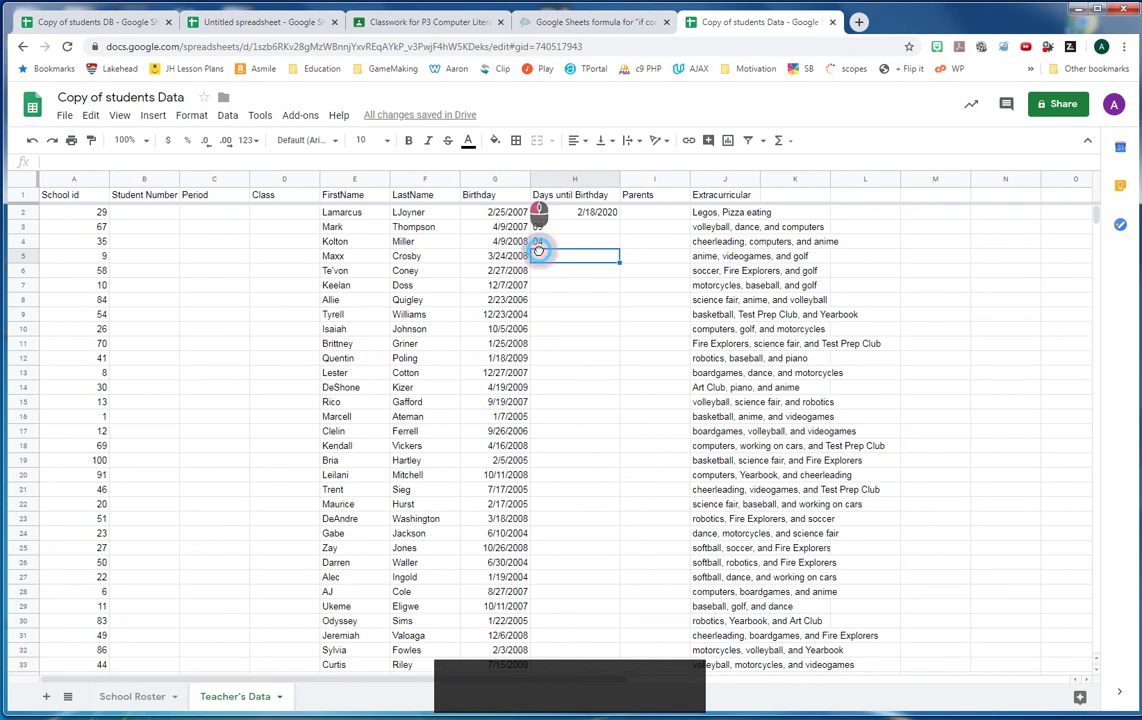
# Enter =text(today(), "yy") in cell H5 to extract the current year, consulting the birthday formula in Copy of students DB.
pyautogui.click(174, 161)
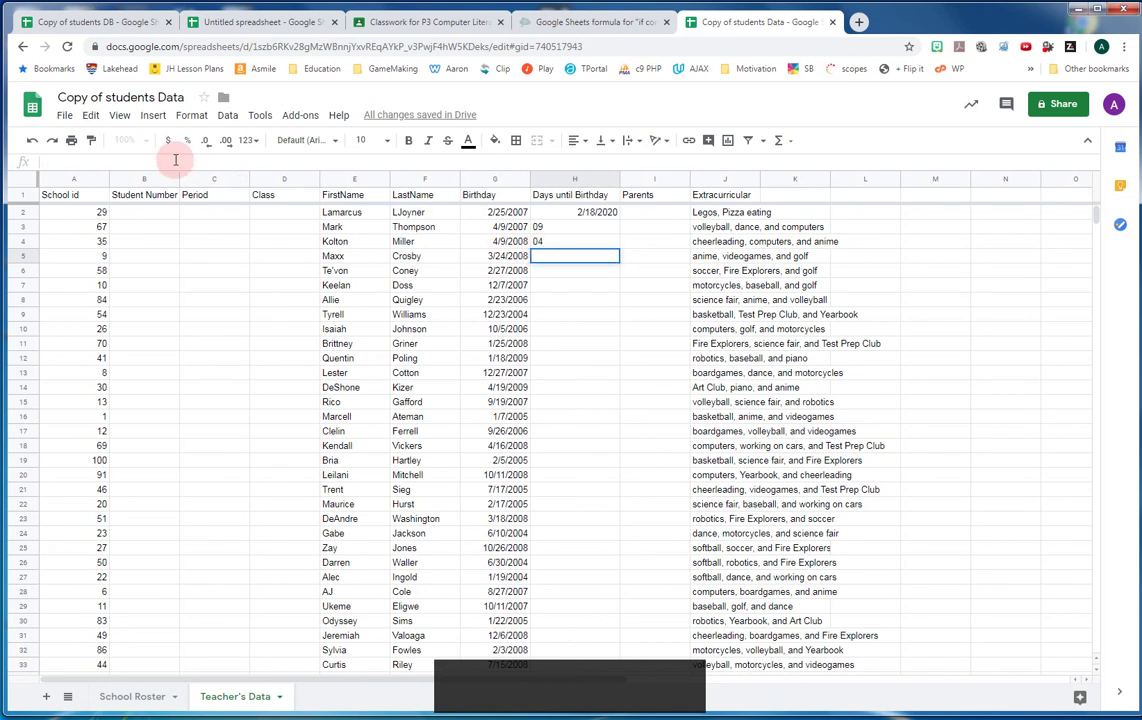
pyautogui.write('=')
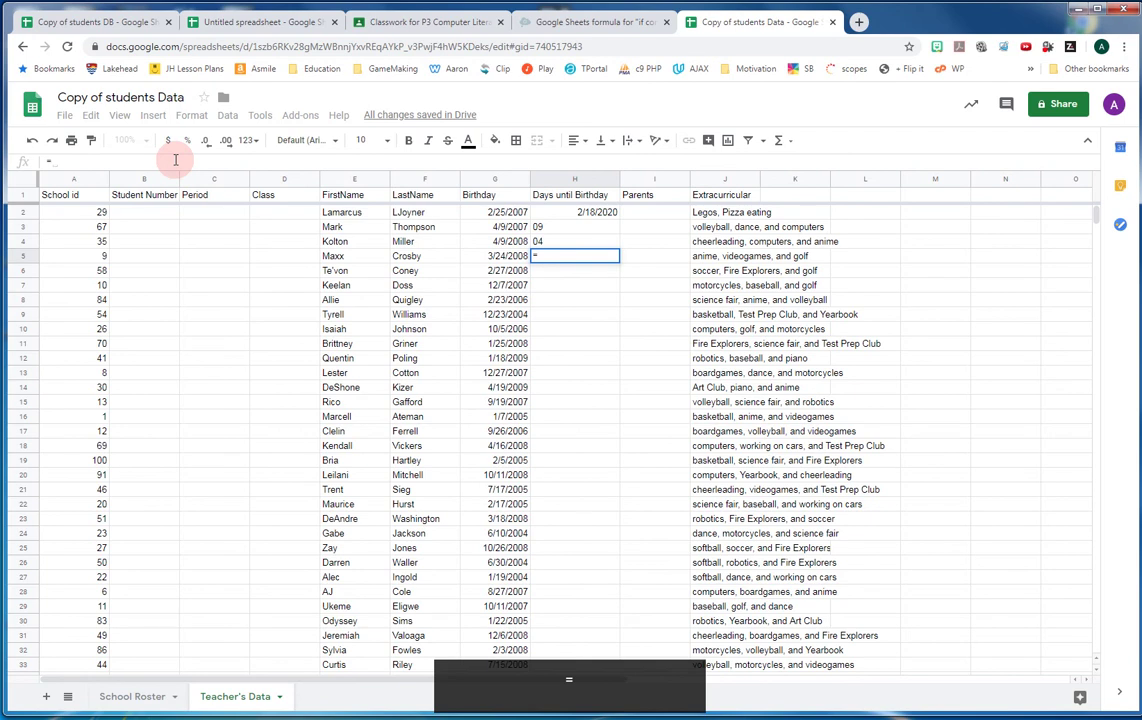
pyautogui.write('te')
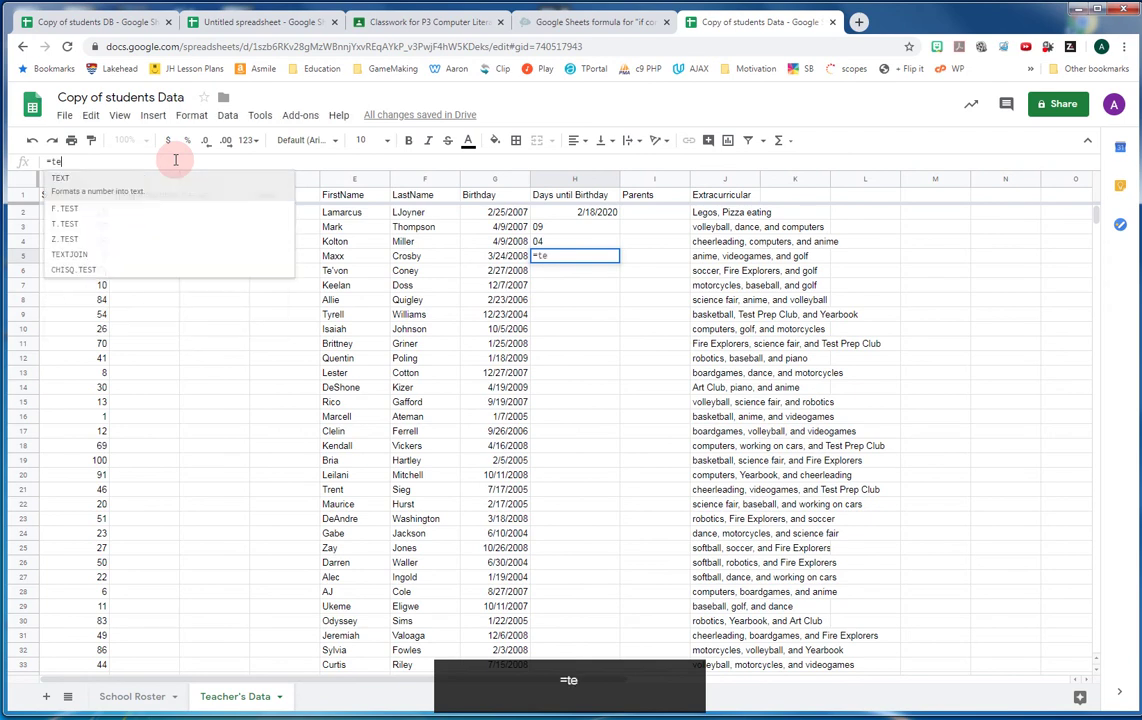
pyautogui.write('xt(')
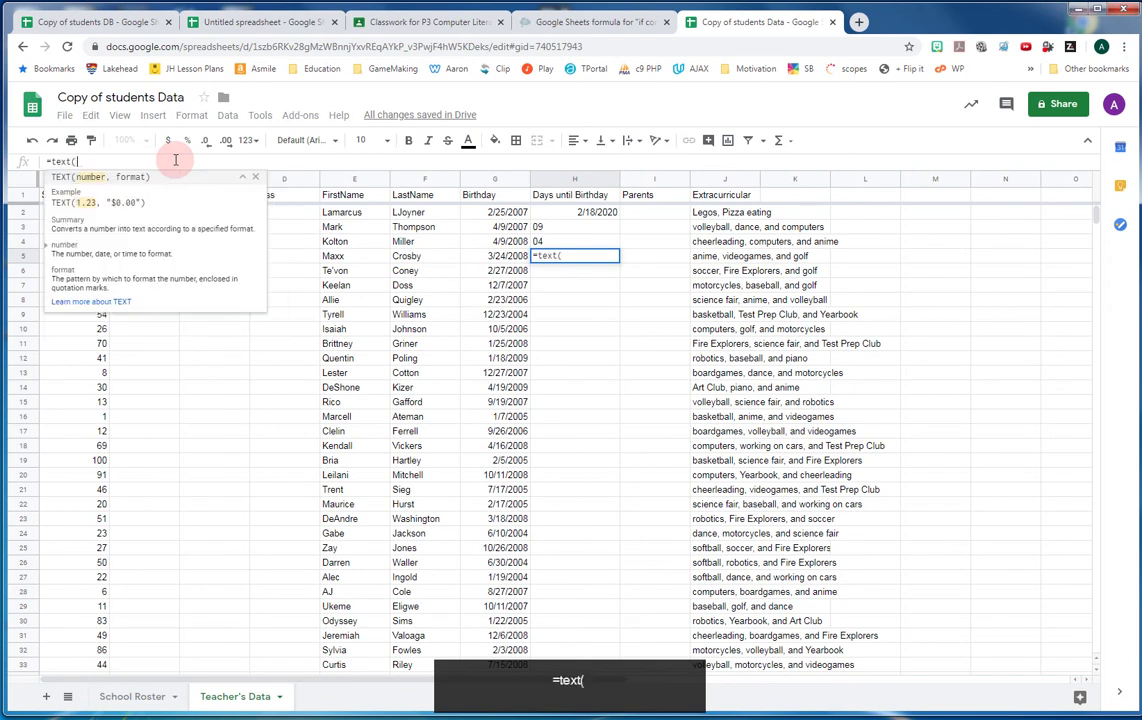
pyautogui.click(111, 28)
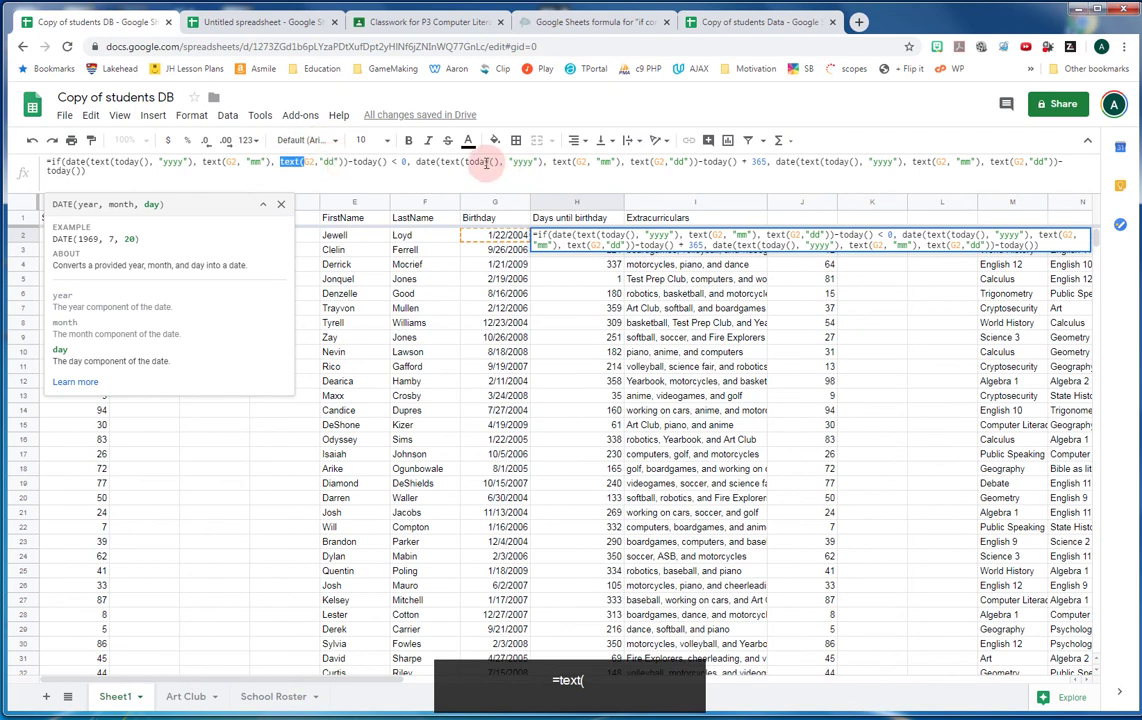
pyautogui.click(730, 24)
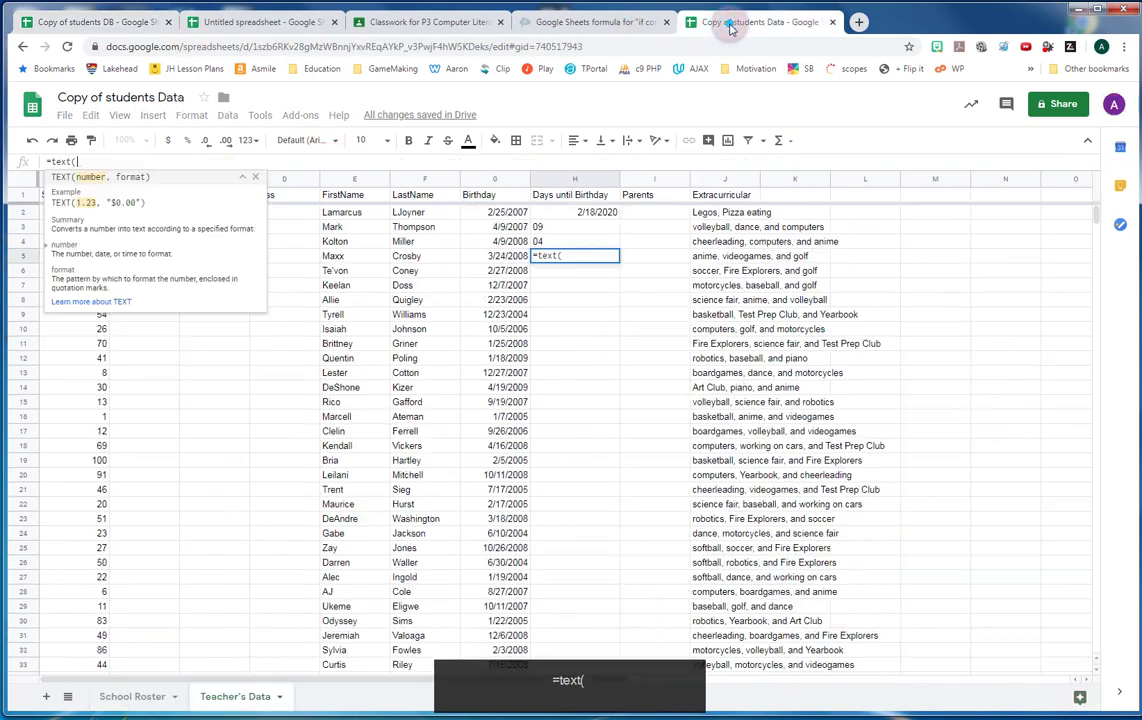
pyautogui.click(130, 174)
pyautogui.click(512, 272)
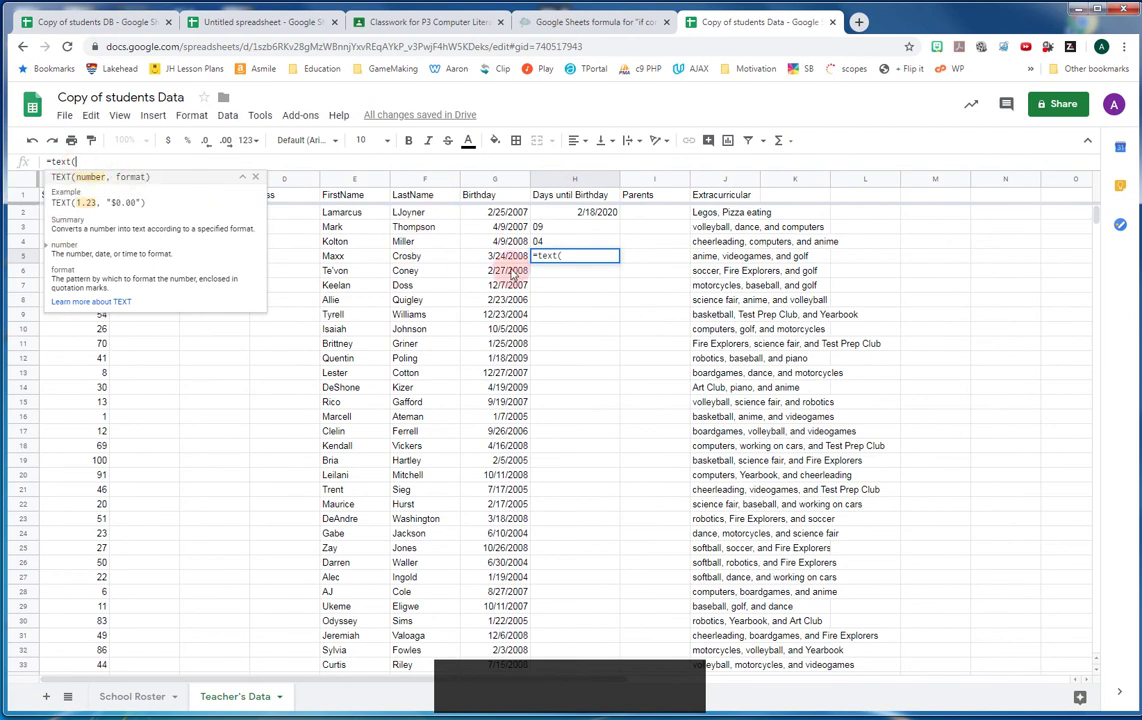
pyautogui.write('tod')
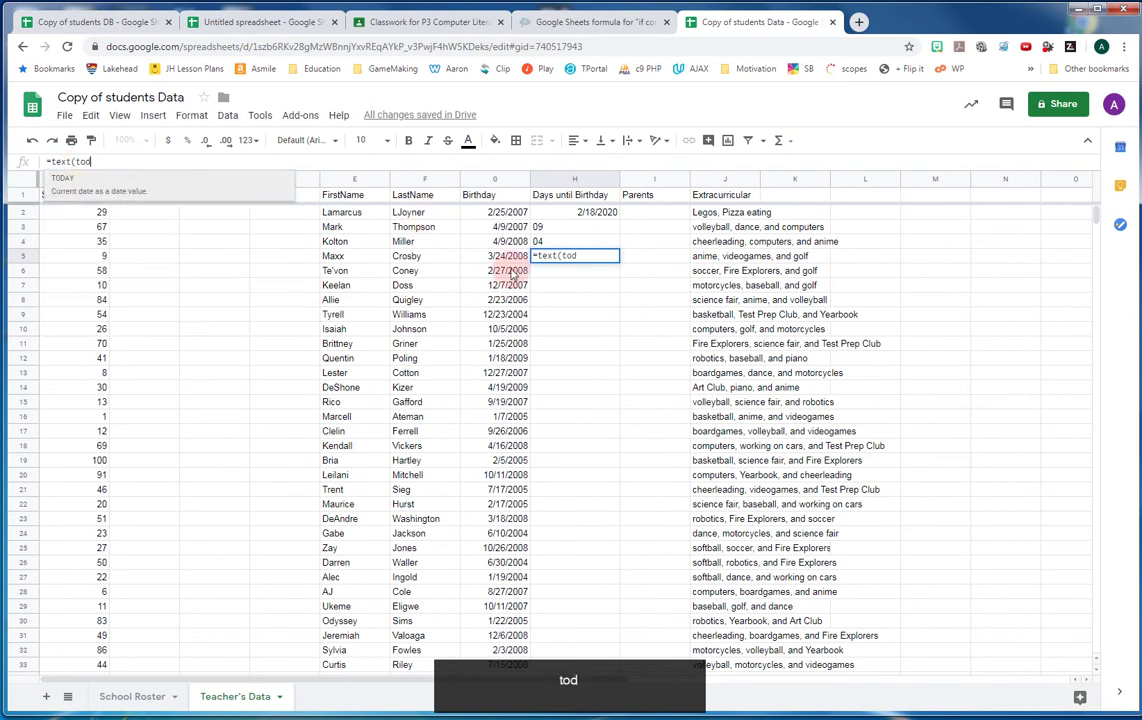
pyautogui.write('ay()')
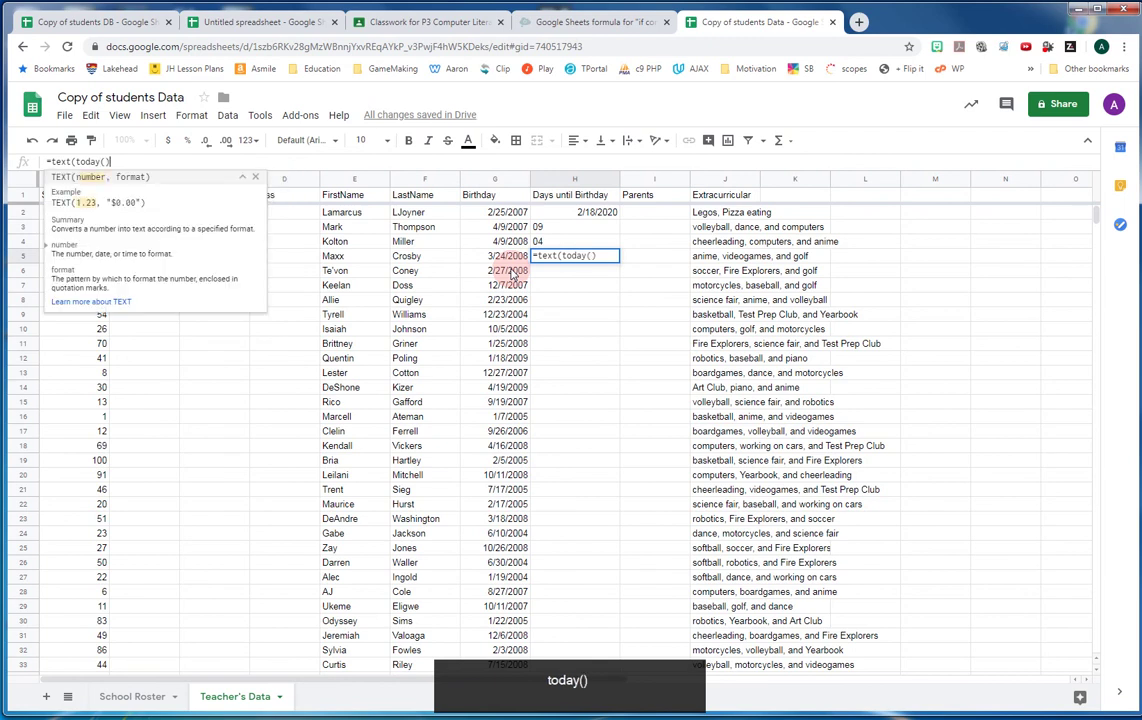
pyautogui.write(', ')
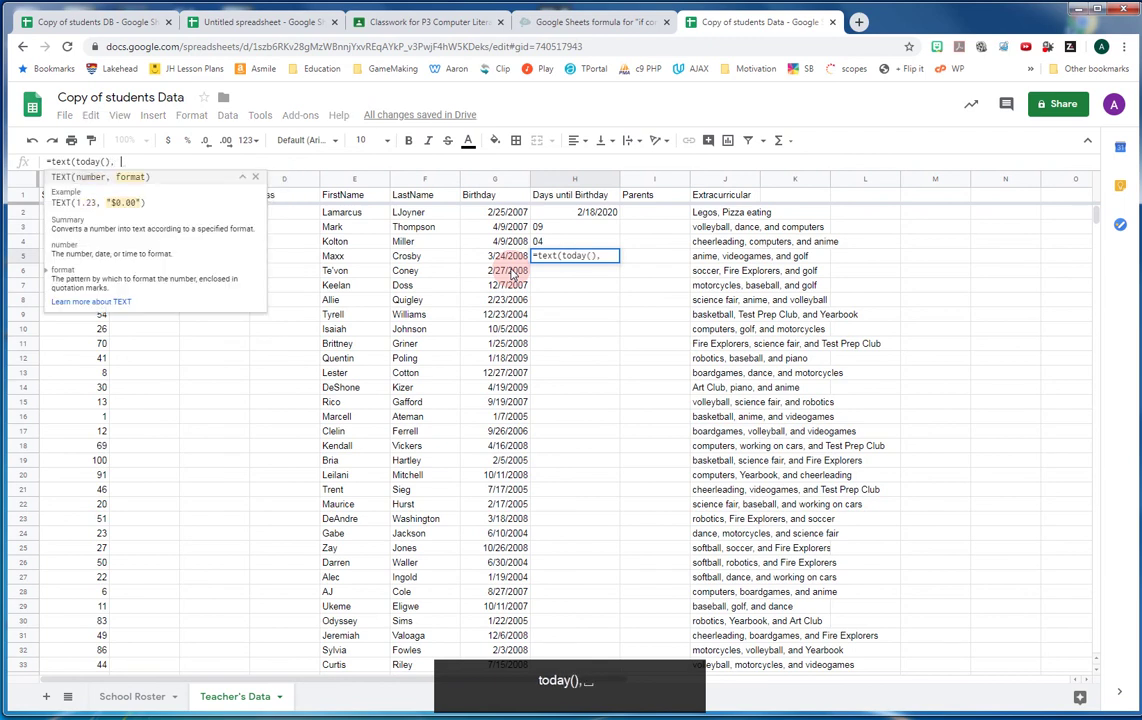
pyautogui.write('"')
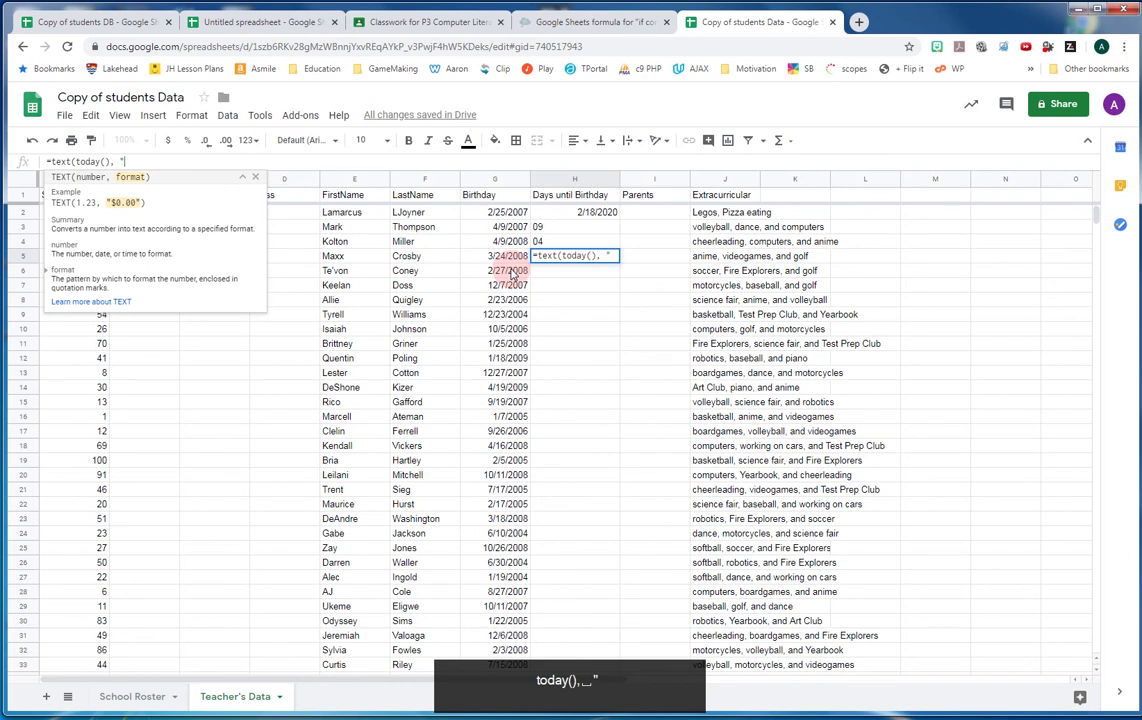
pyautogui.write('yy"')
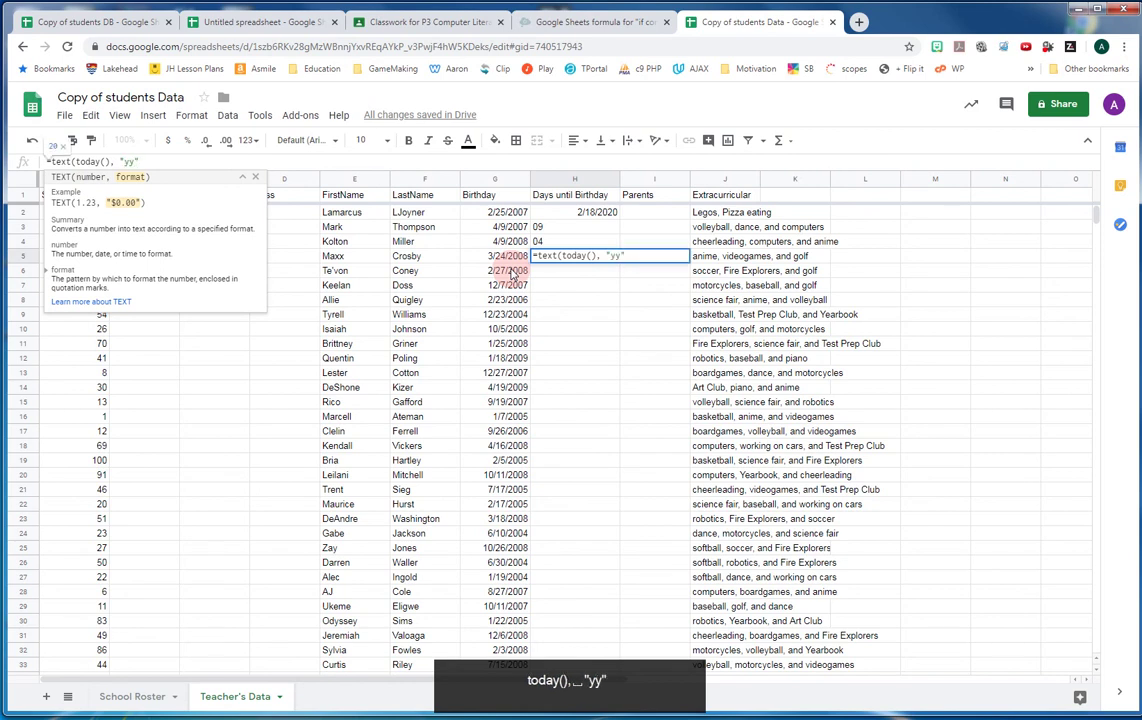
pyautogui.write(')')
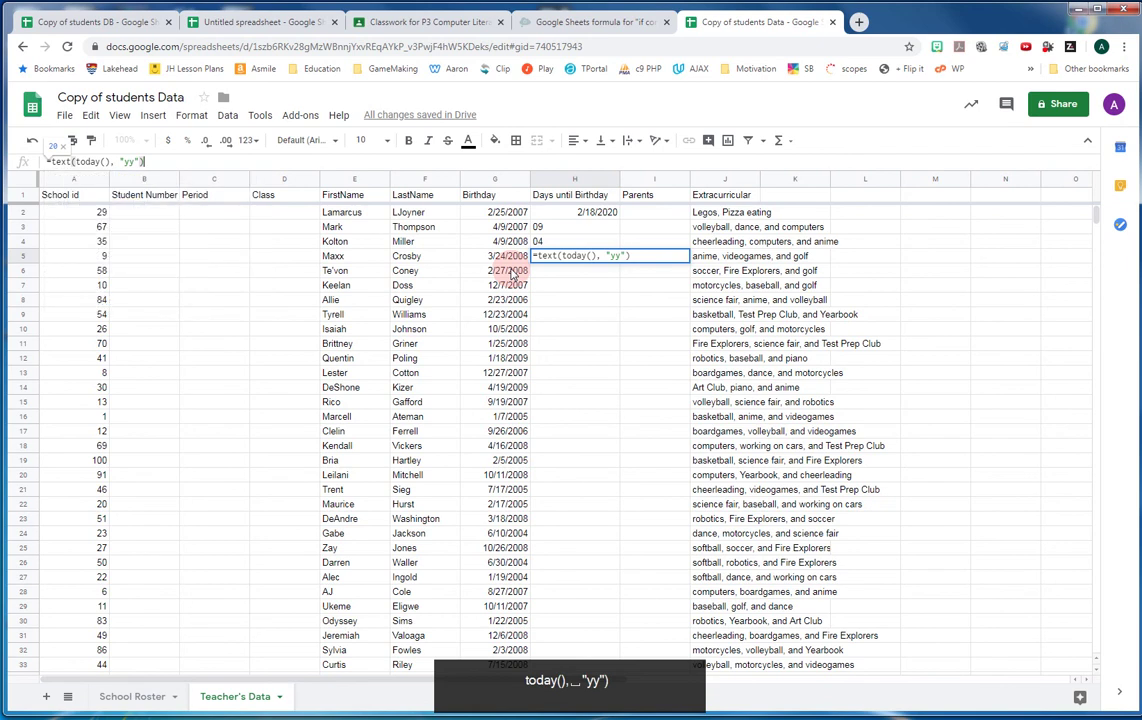
pyautogui.press('Return')
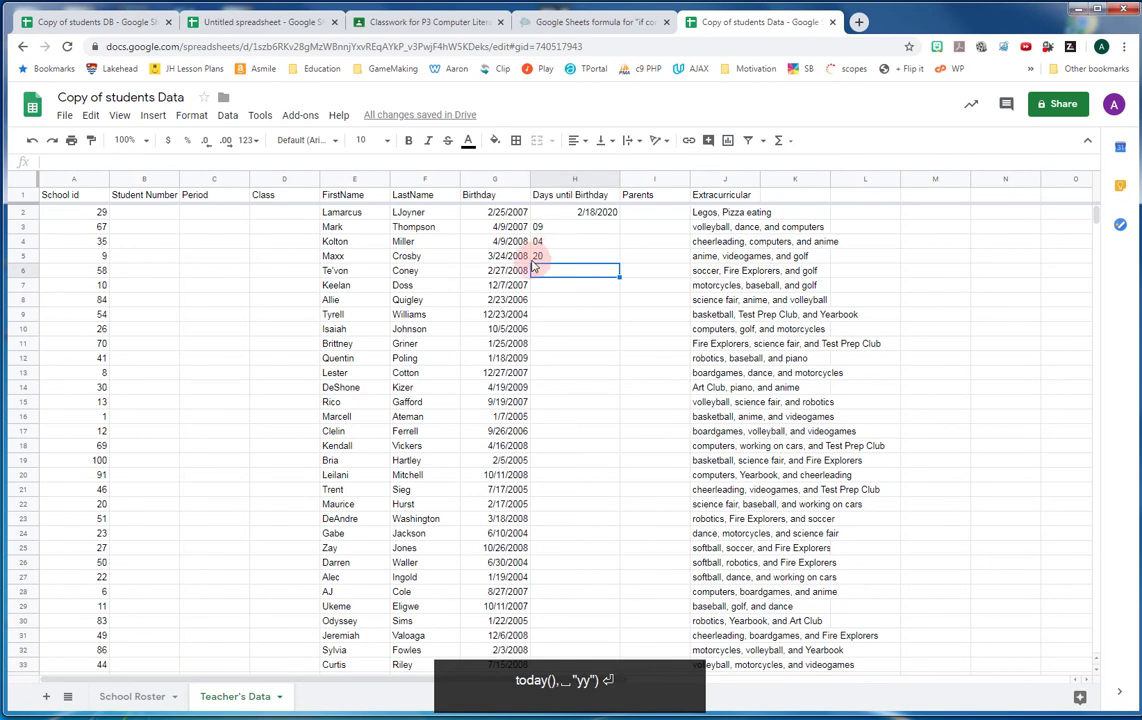
# Change the format in cell H5's formula to "yyyy" for a four-digit year.
pyautogui.click(538, 257)
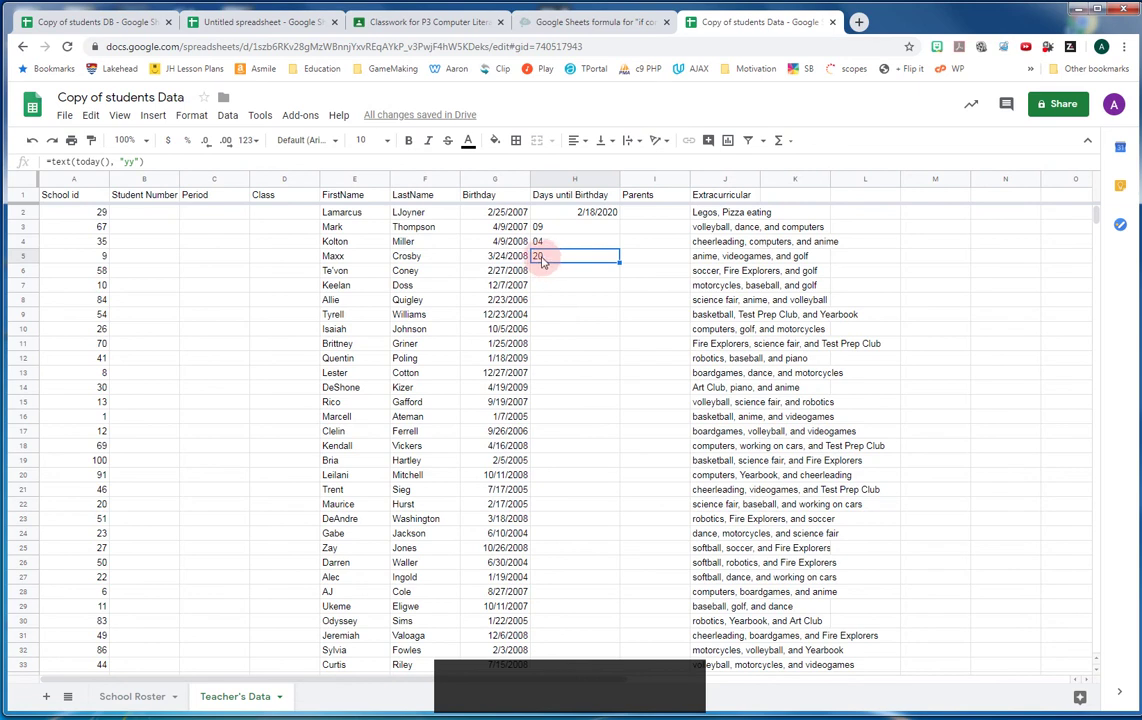
pyautogui.click(129, 162)
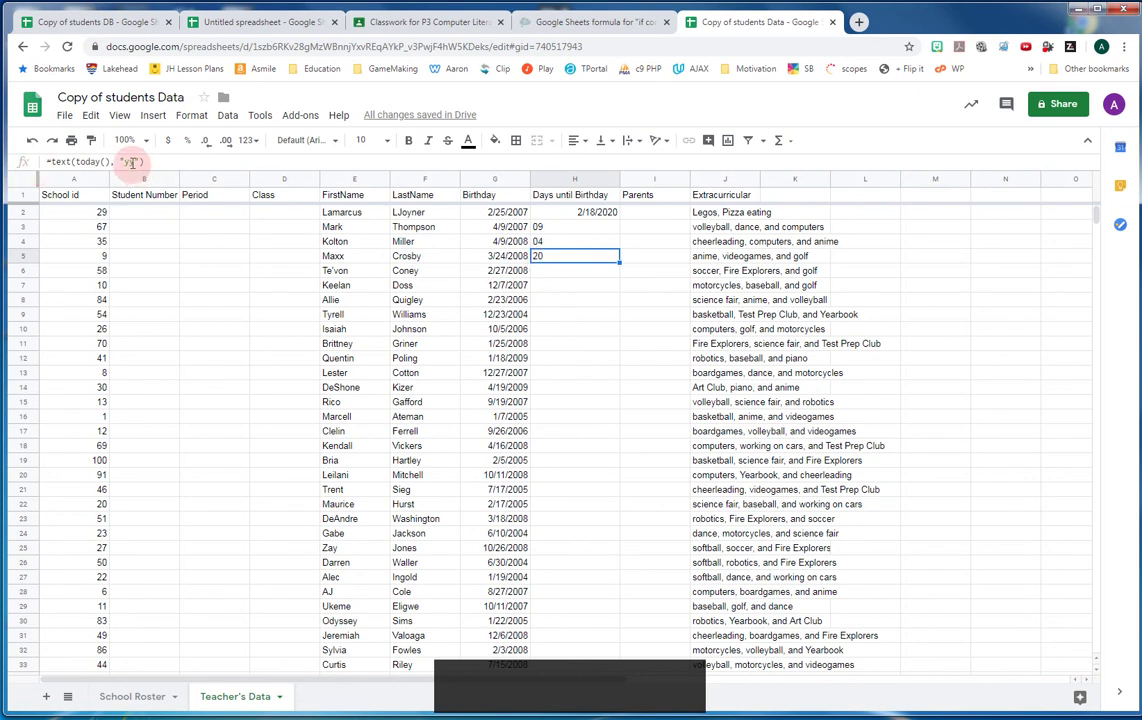
pyautogui.click(129, 162)
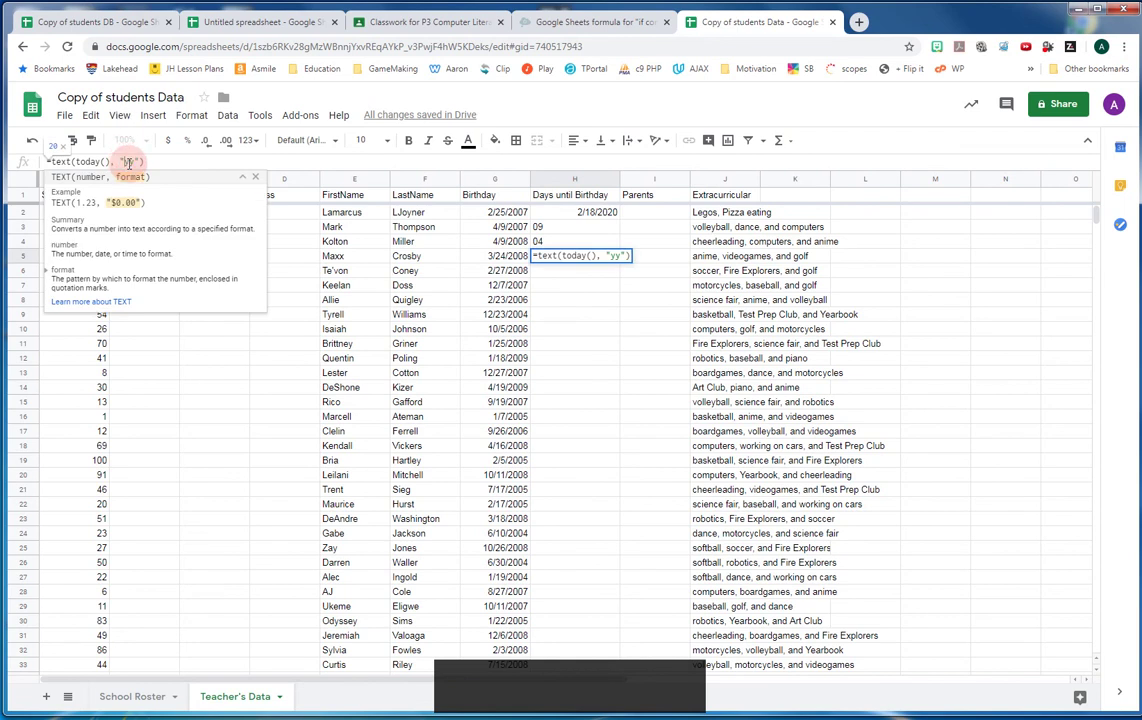
pyautogui.write('yy')
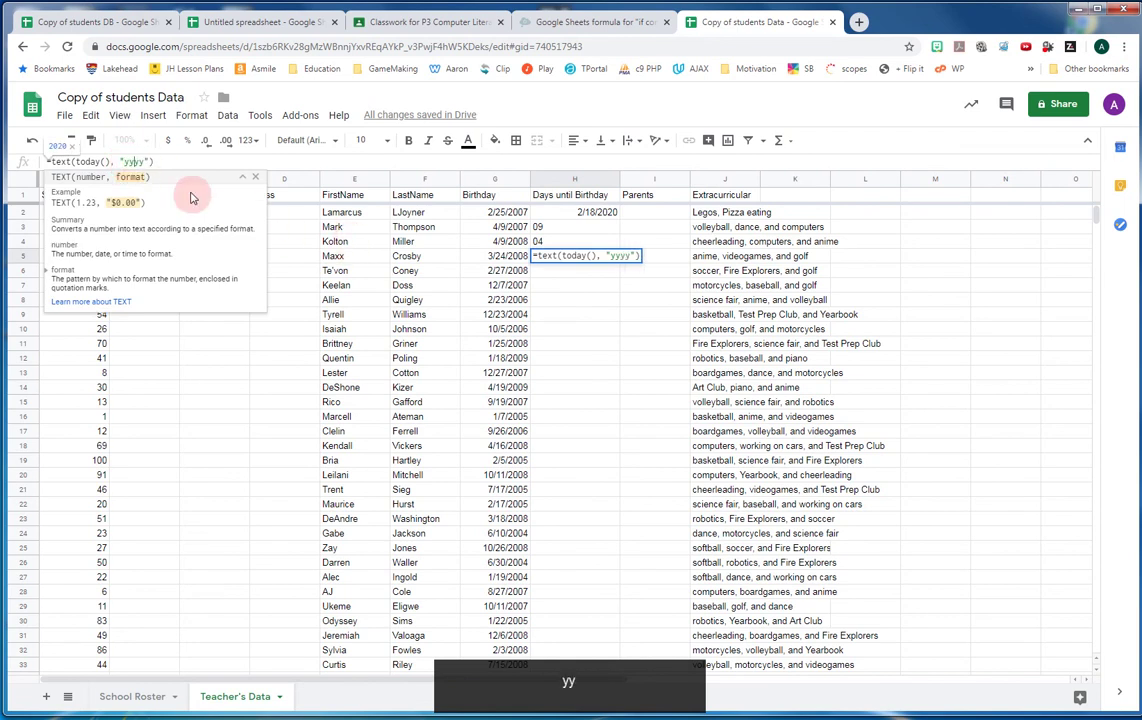
pyautogui.click(171, 160)
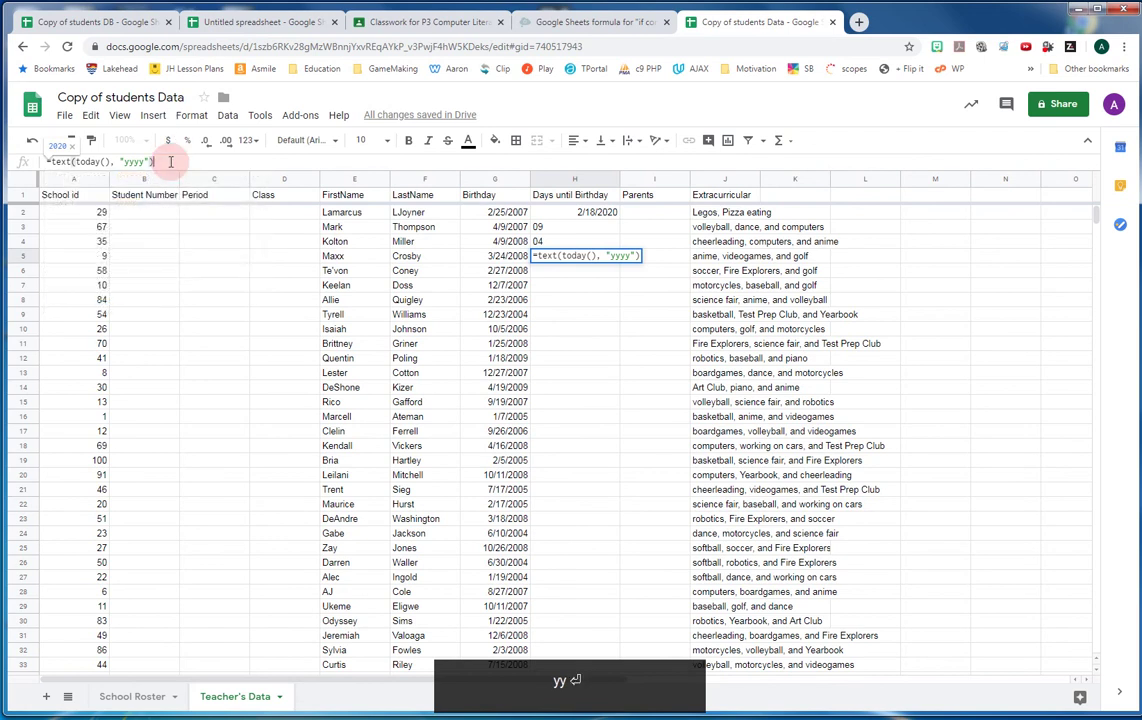
pyautogui.press('Return')
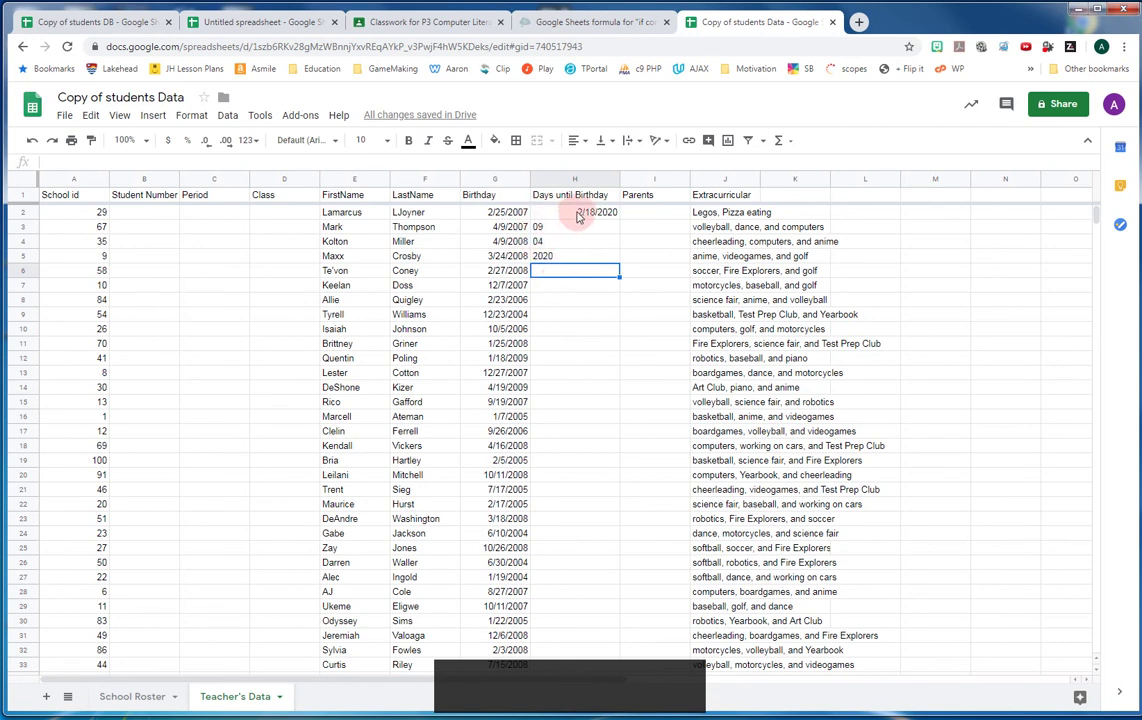
# Start a formula with =date( in cell H6, checking the reference birthday formula in Copy of students DB.
pyautogui.click(160, 163)
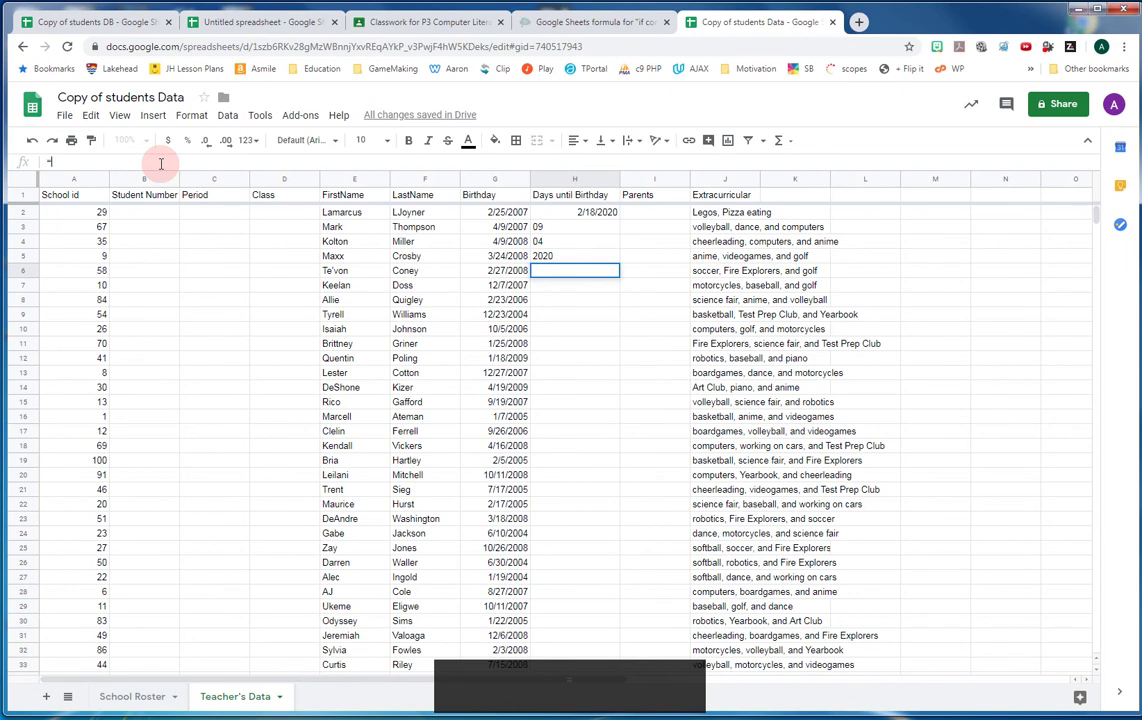
pyautogui.write('=')
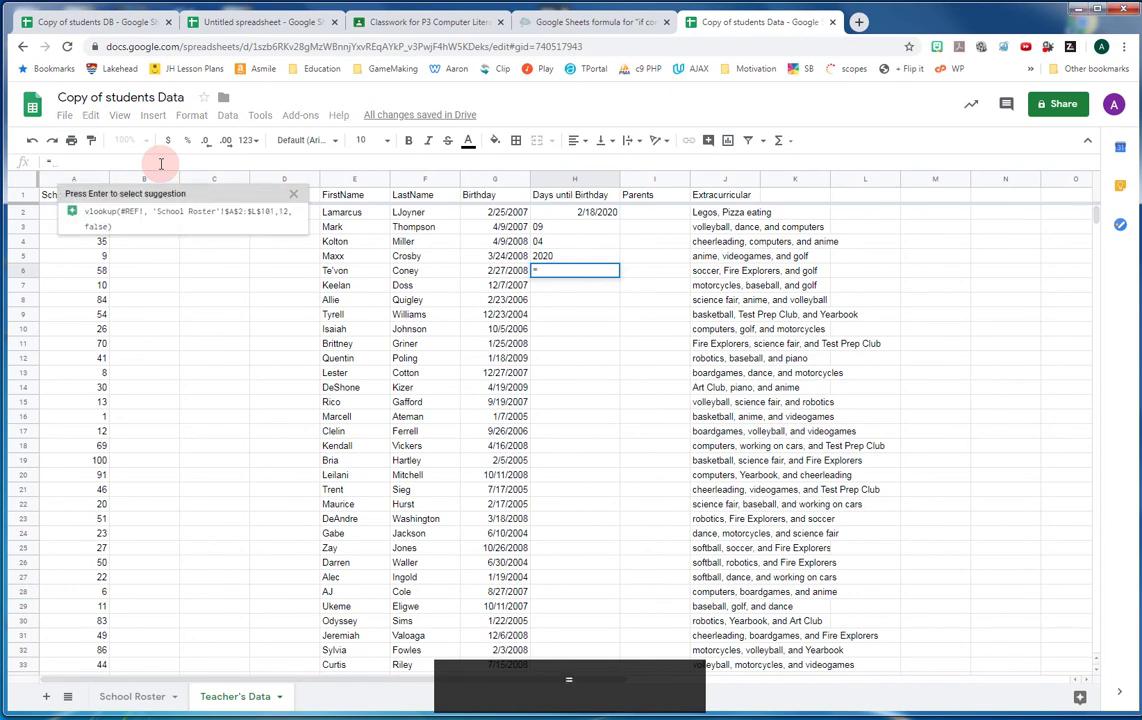
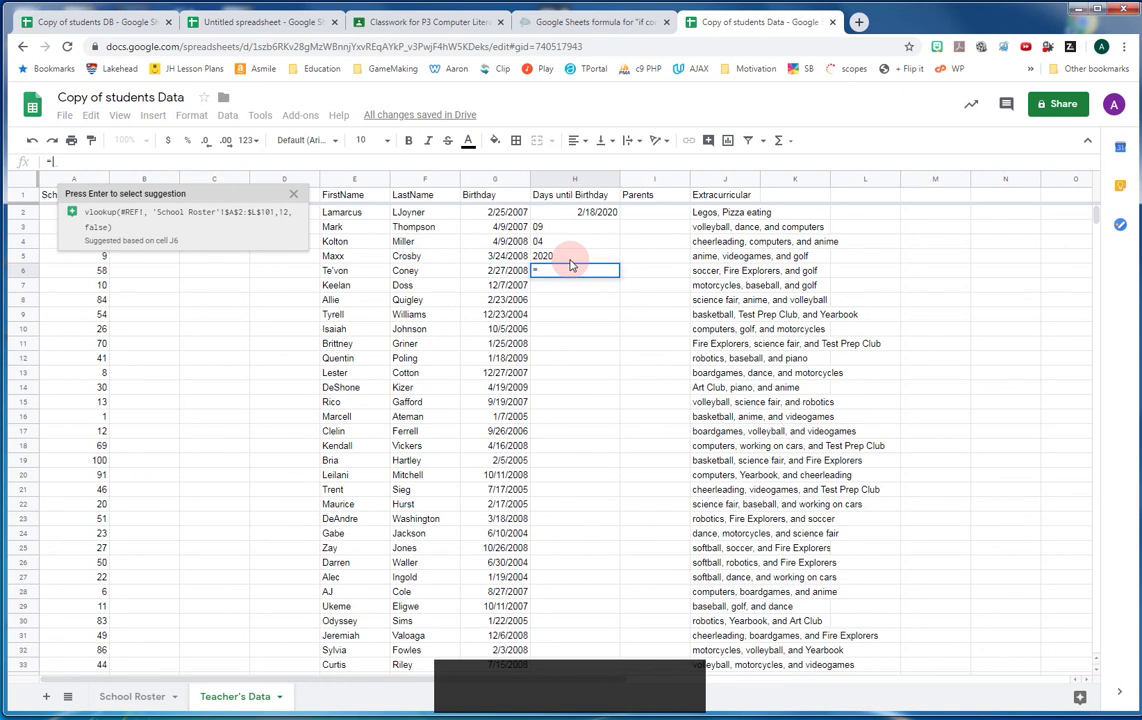
pyautogui.click(87, 21)
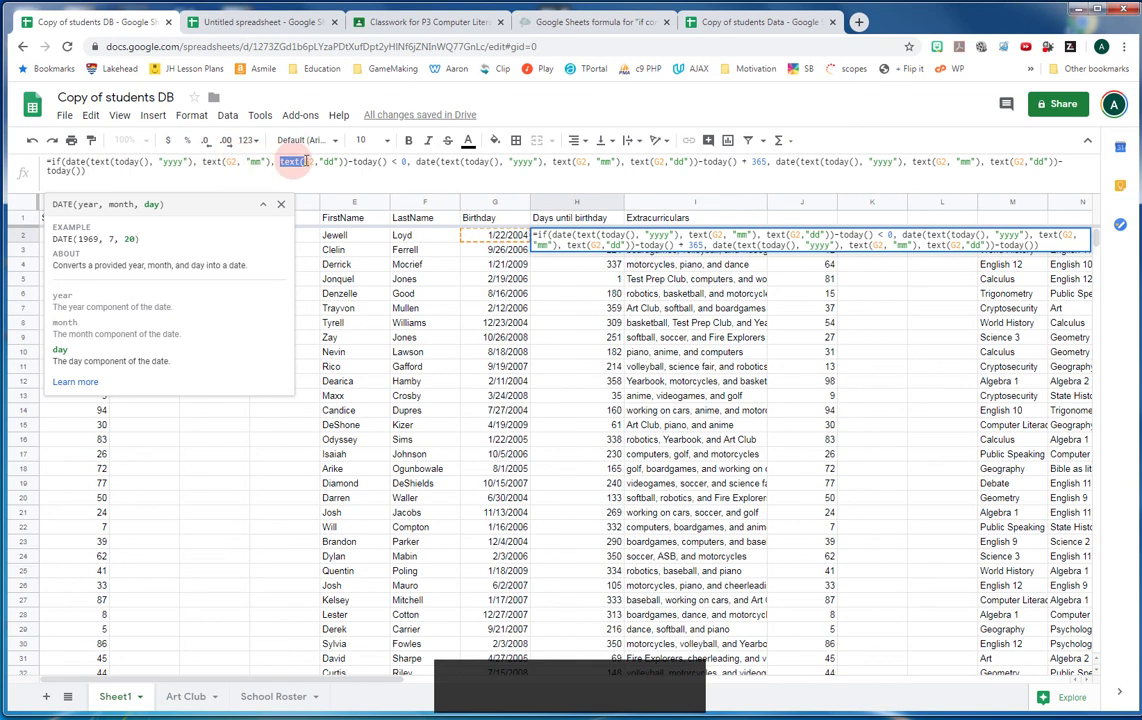
pyautogui.click(690, 22)
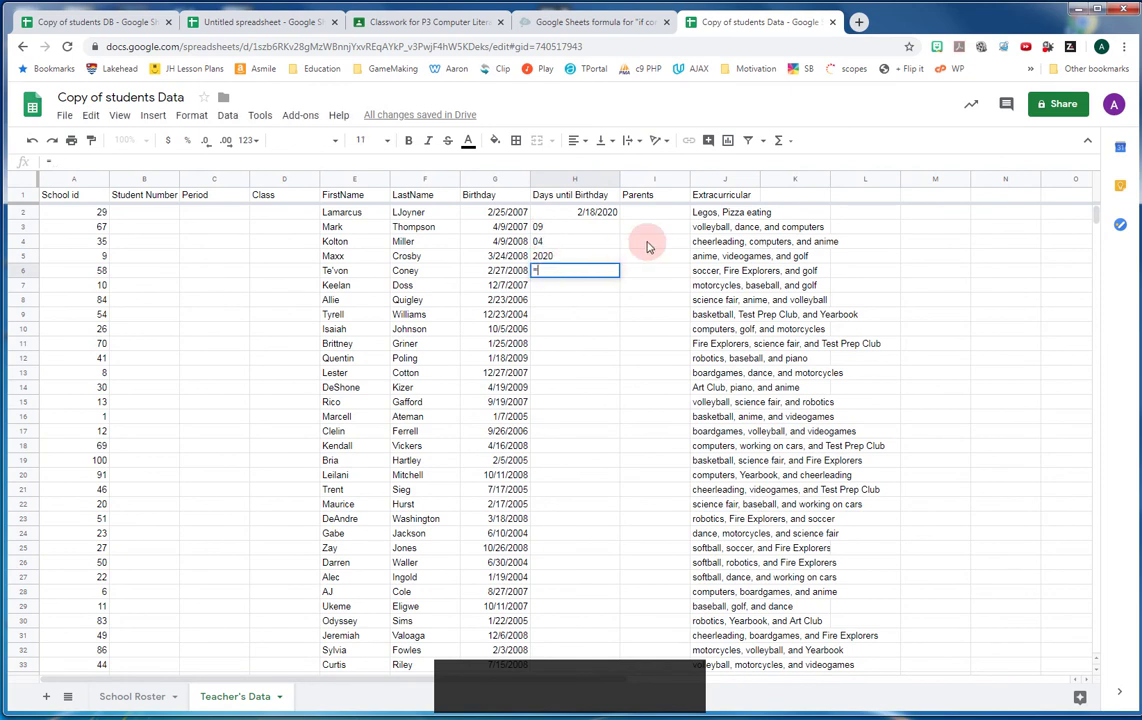
pyautogui.write('date')
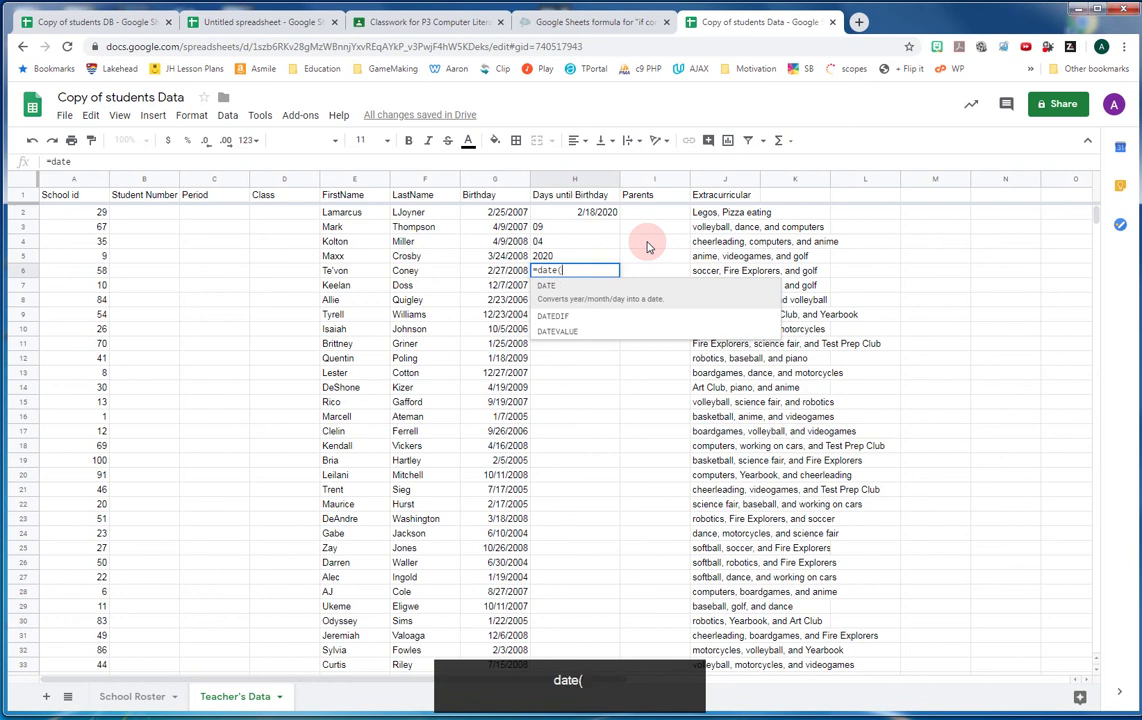
pyautogui.write('(')
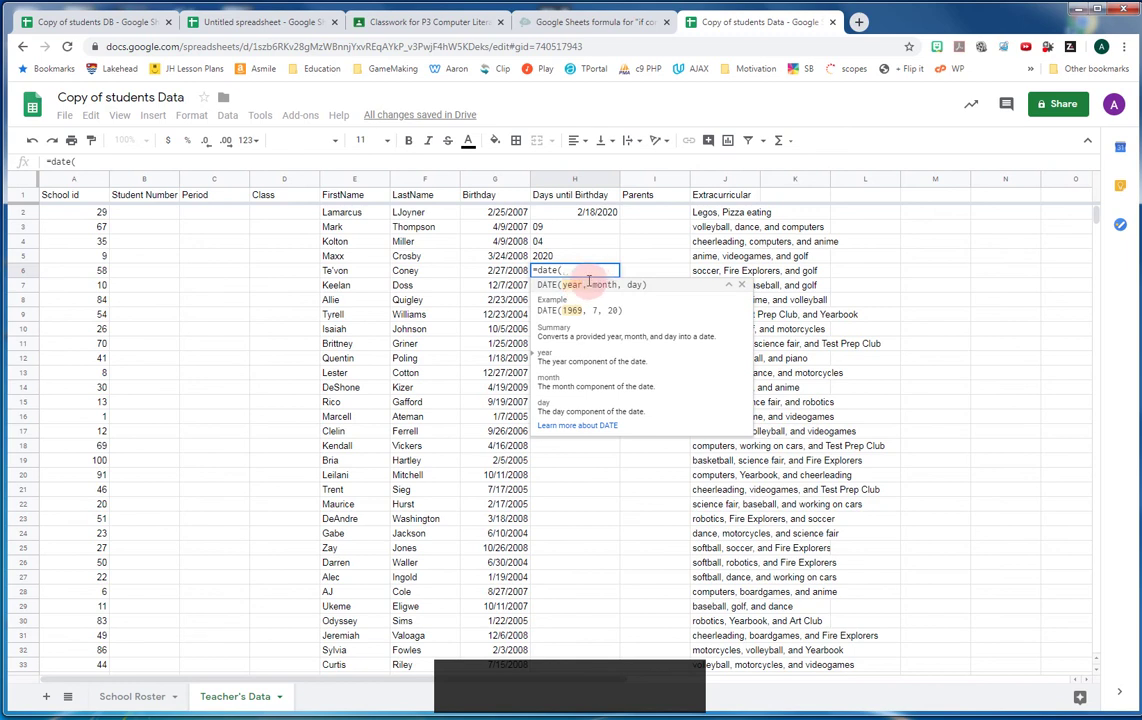
pyautogui.click(545, 256)
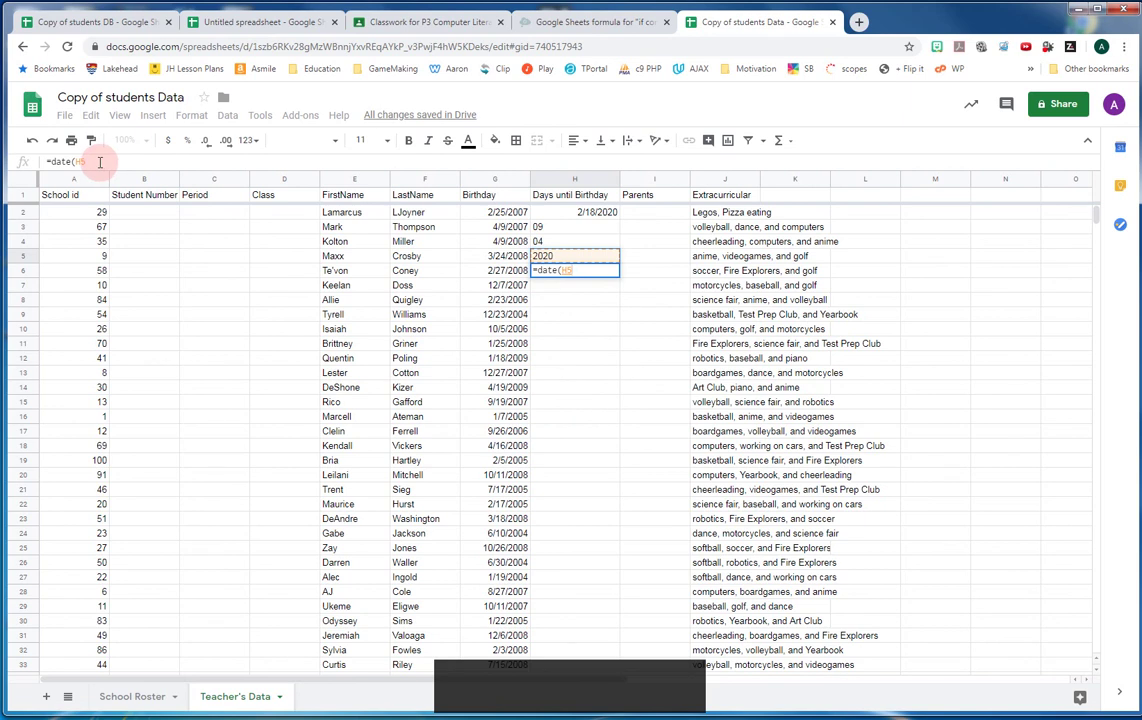
pyautogui.click(575, 270)
pyautogui.press('BackSpace')
pyautogui.press('BackSpace')
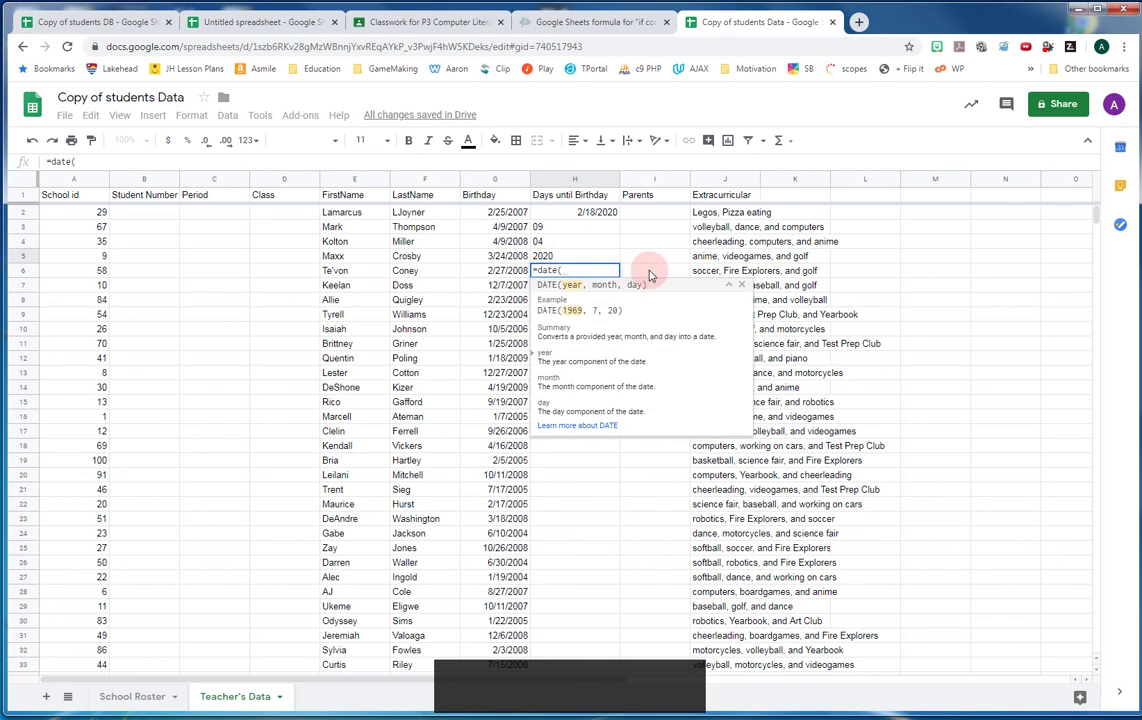
pyautogui.write('today')
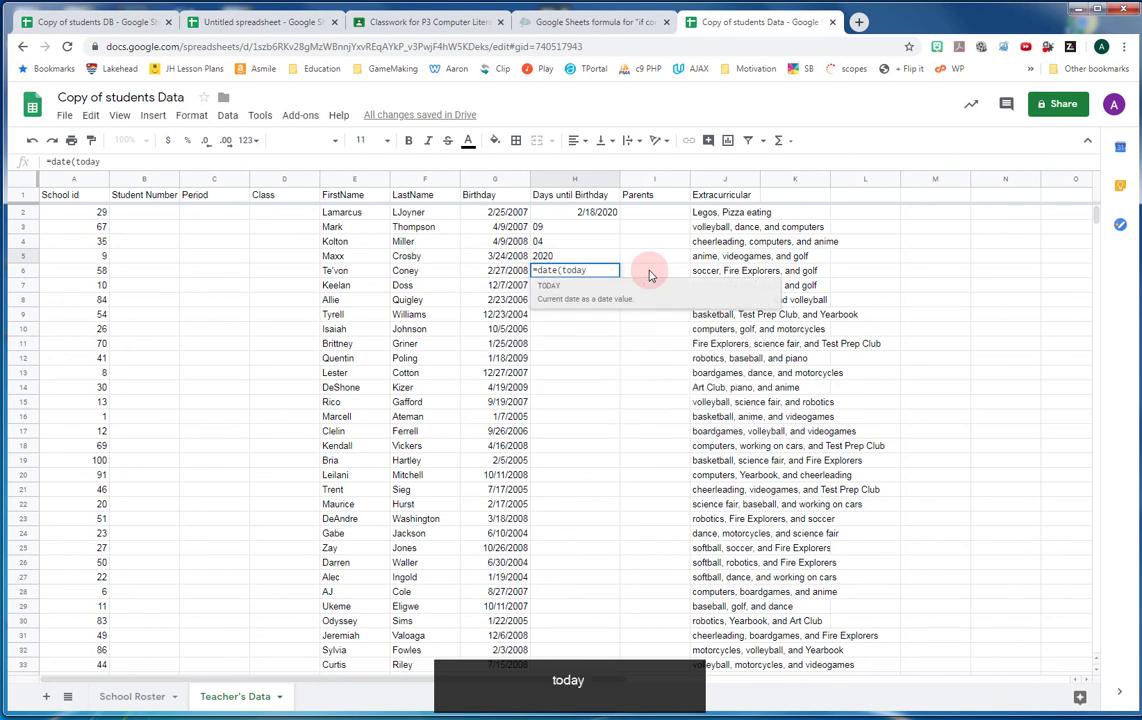
pyautogui.press('BackSpace')
pyautogui.press('BackSpace')
pyautogui.press('BackSpace')
pyautogui.press('BackSpace')
pyautogui.press('BackSpace')
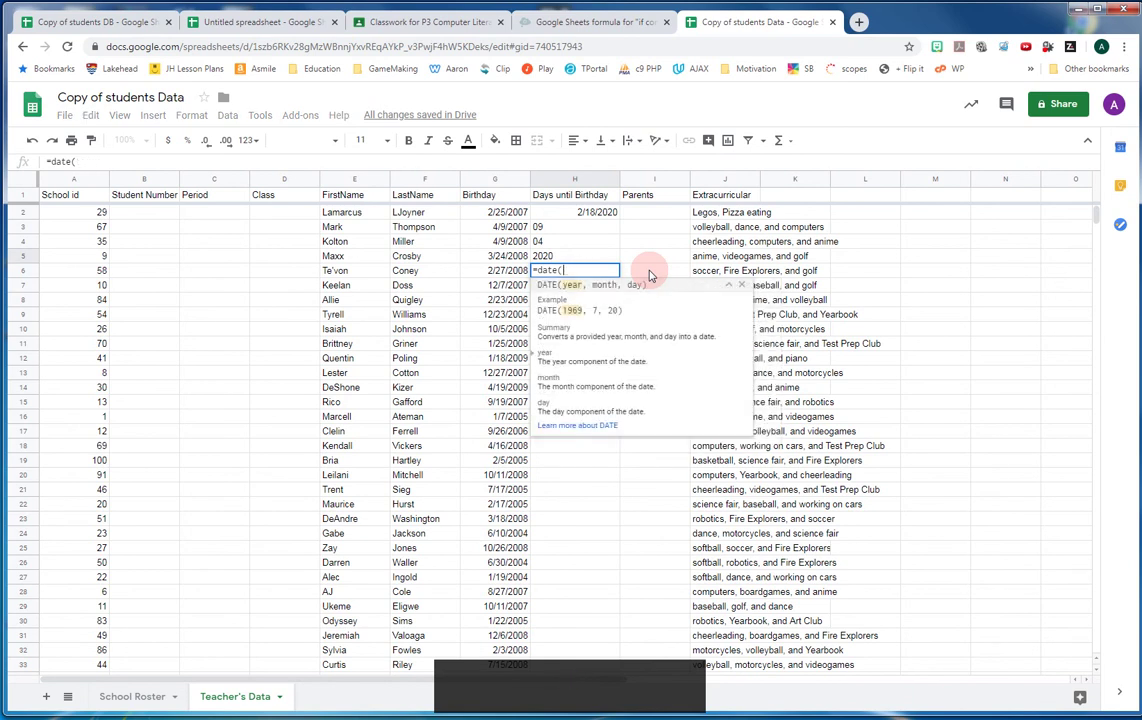
# Add text(today(),"yyyy") as the year argument of the DATE formula in cell H6, followed by a comma.
pyautogui.write('text')
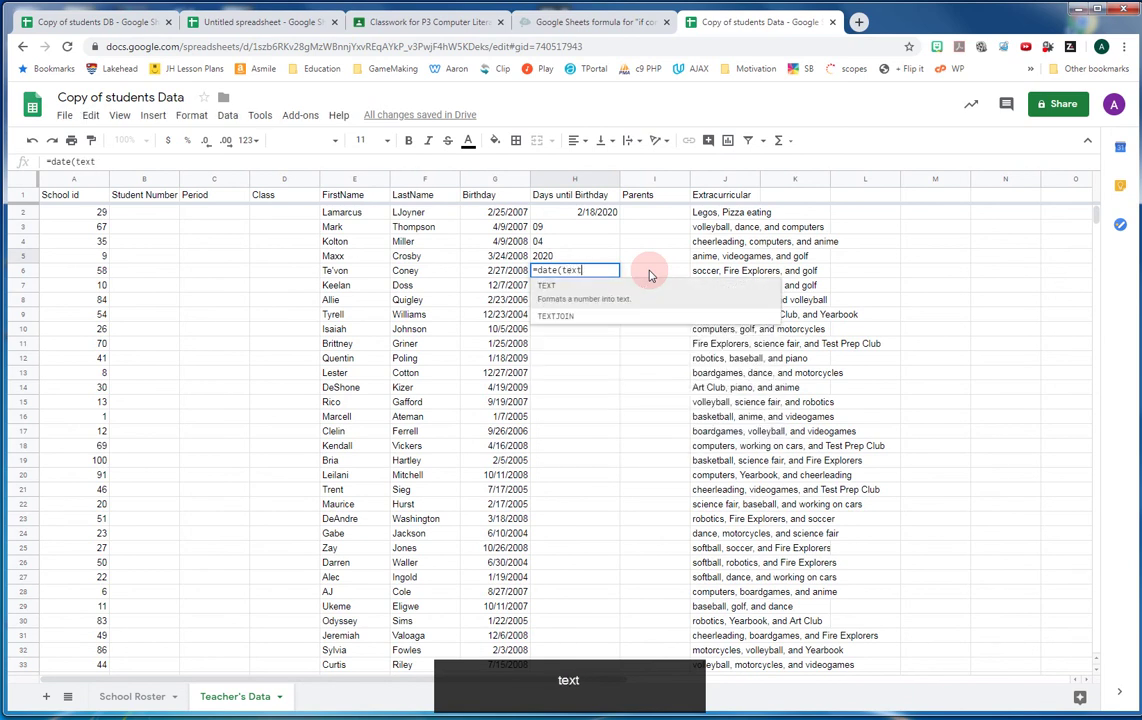
pyautogui.write('(')
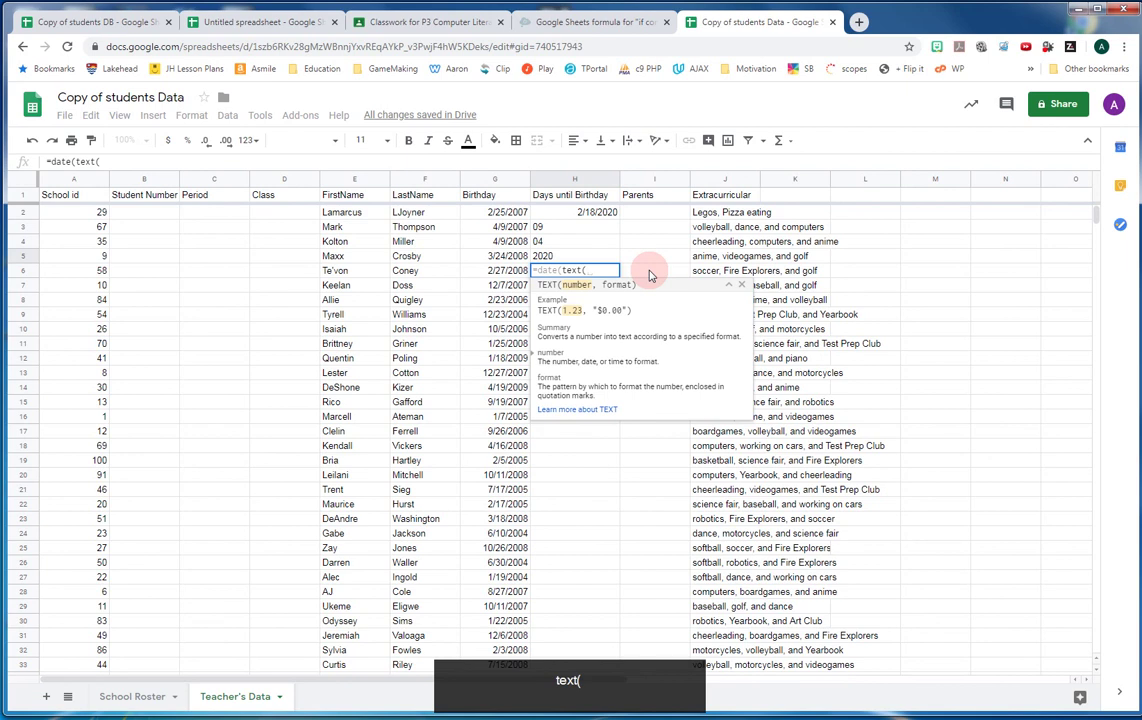
pyautogui.write('today')
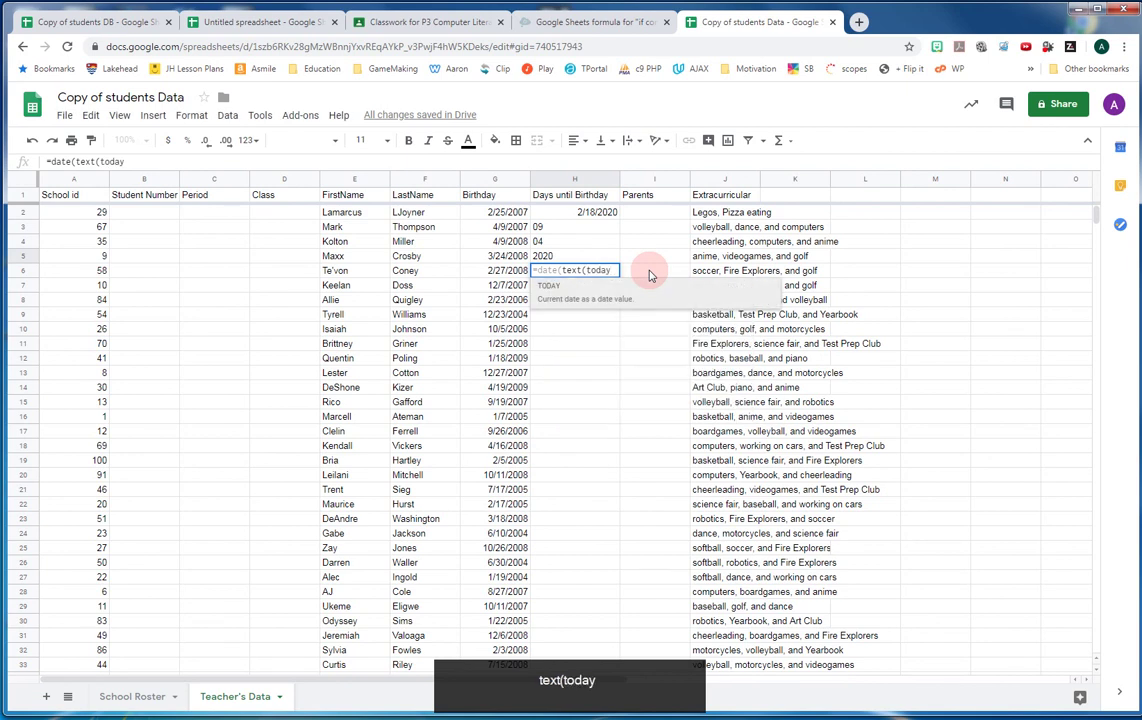
pyautogui.write('(),')
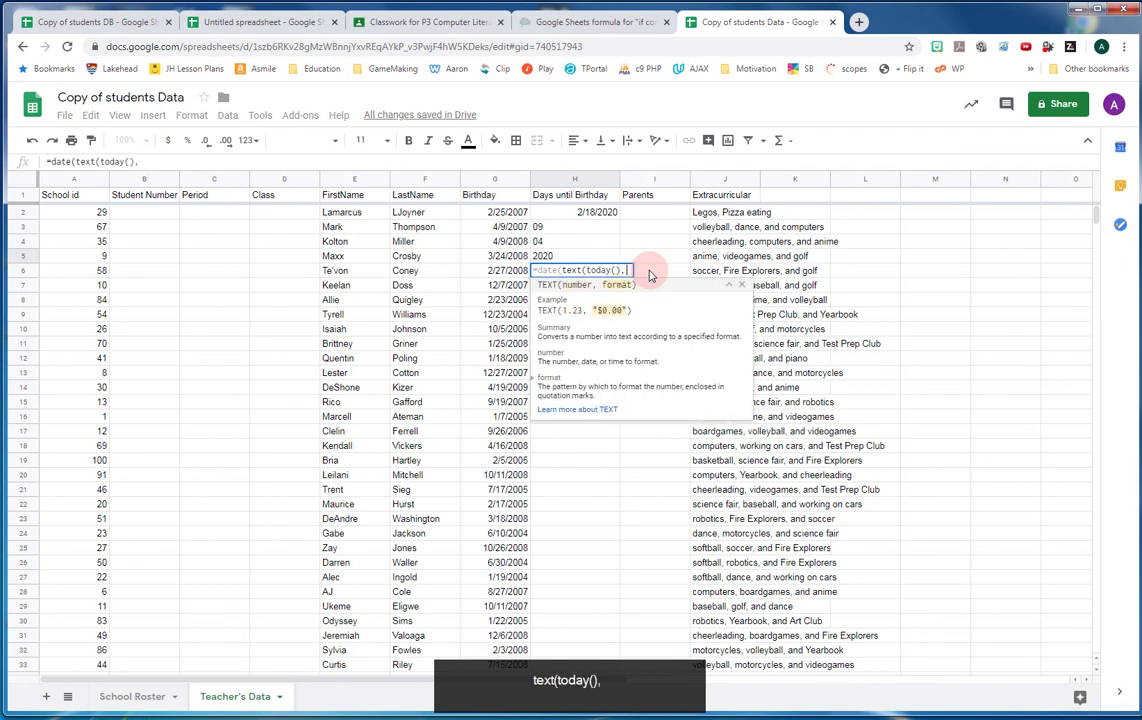
pyautogui.write('"')
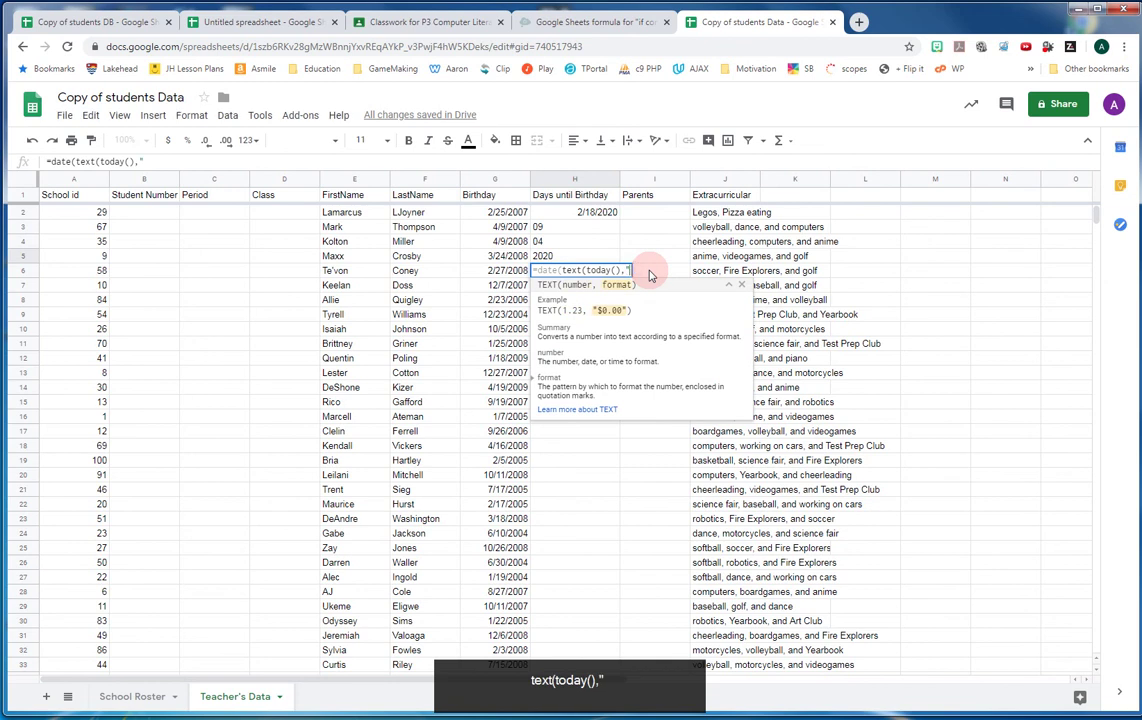
pyautogui.write('yyyy"')
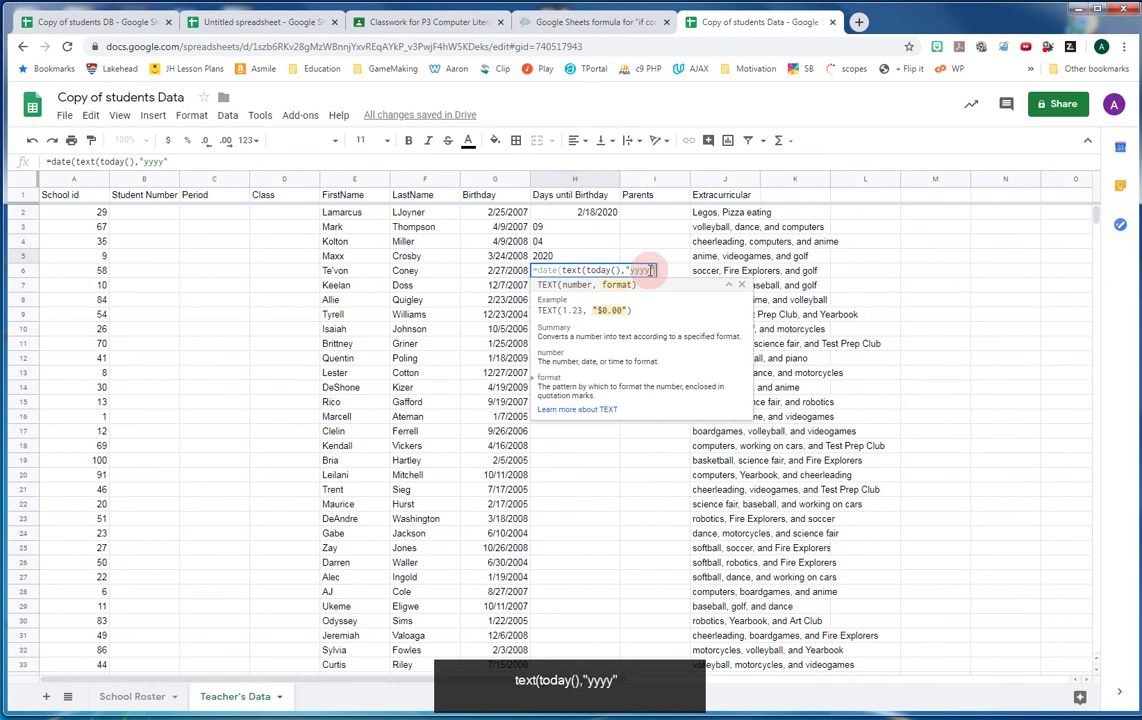
pyautogui.write(')')
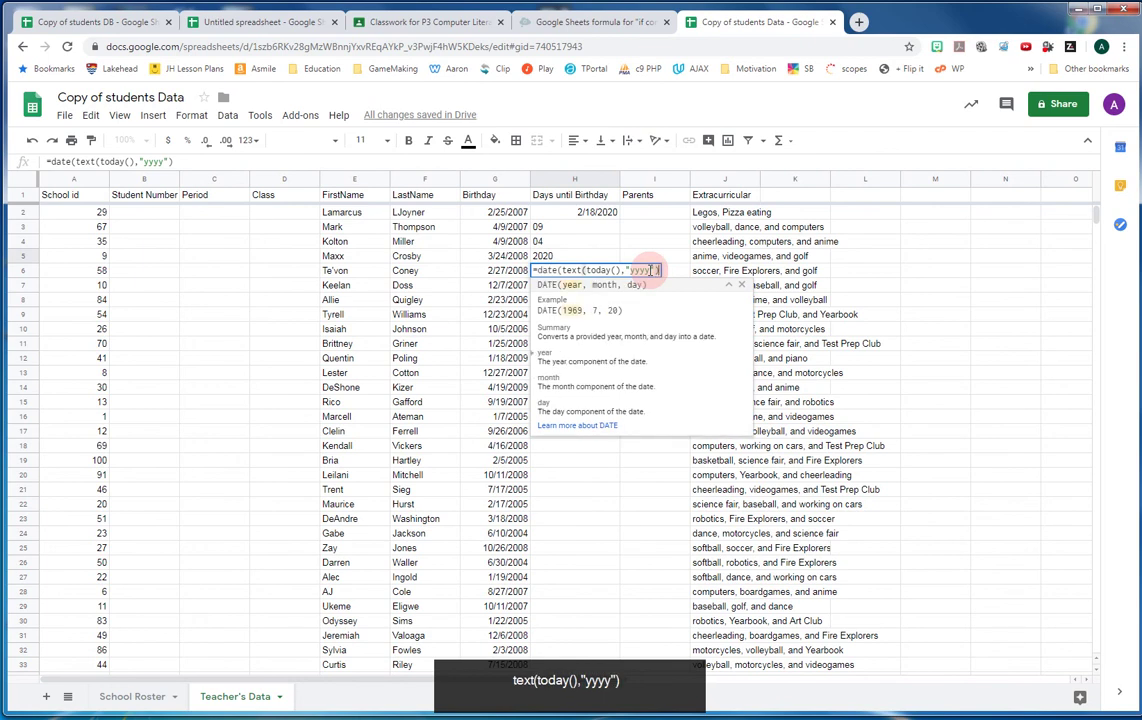
pyautogui.write(',')
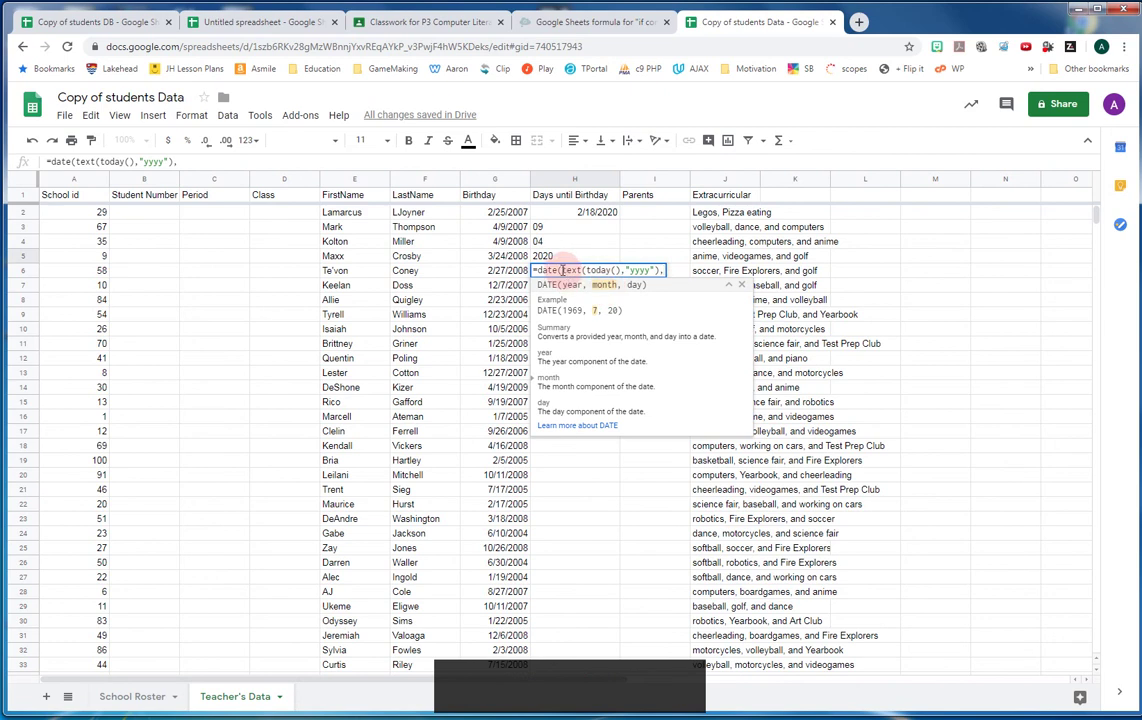
# Copy the year TEXT expression into the month argument of H6's DATE formula and change the copy's format to "mm".
pyautogui.moveTo(562, 270); pyautogui.dragTo(660, 270)
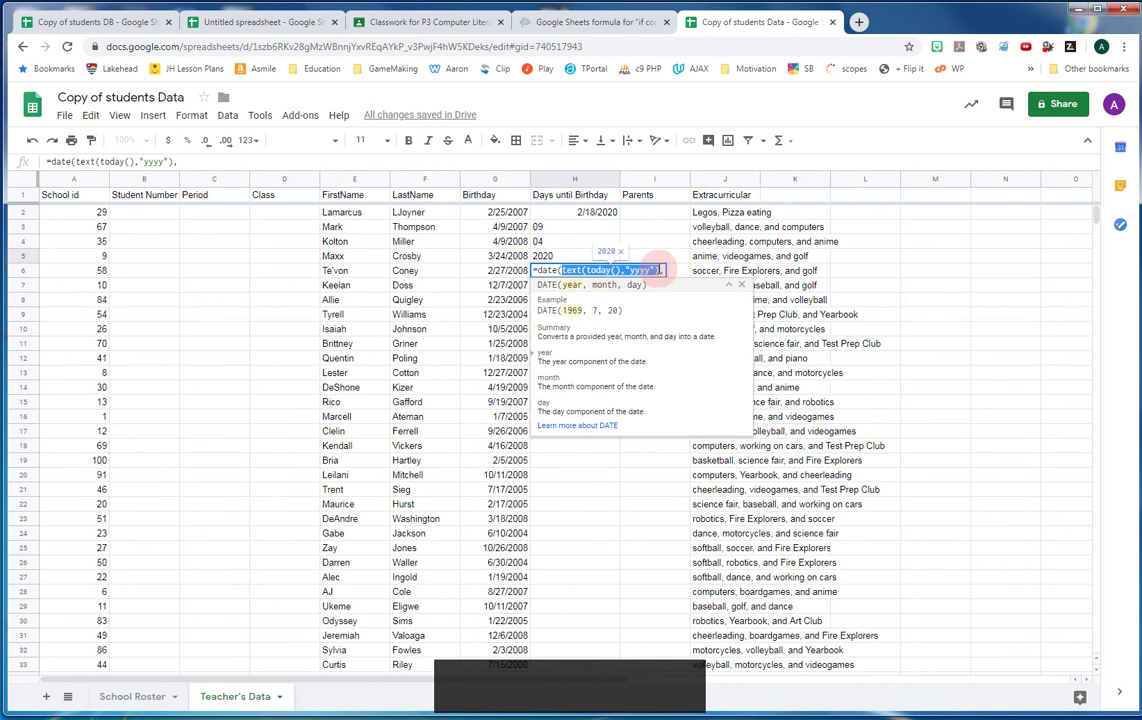
pyautogui.hotkey('ctrl', 'c')
pyautogui.click(196, 161)
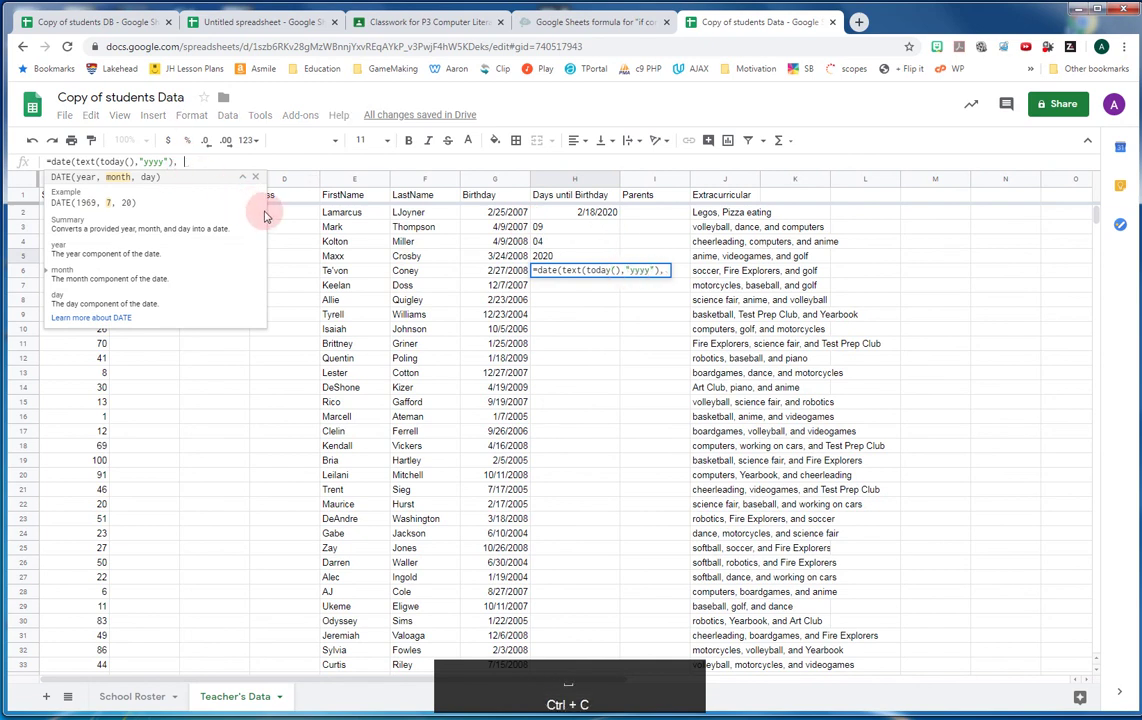
pyautogui.hotkey('ctrl', 'v')
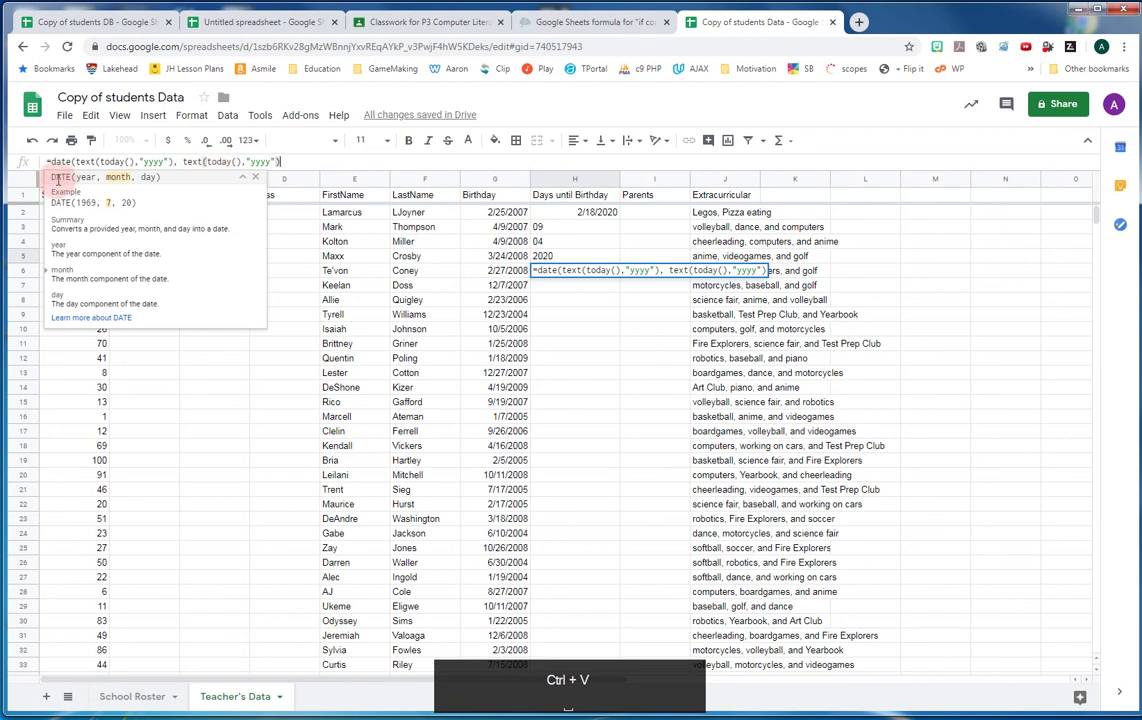
pyautogui.click(268, 162)
pyautogui.press('BackSpace')
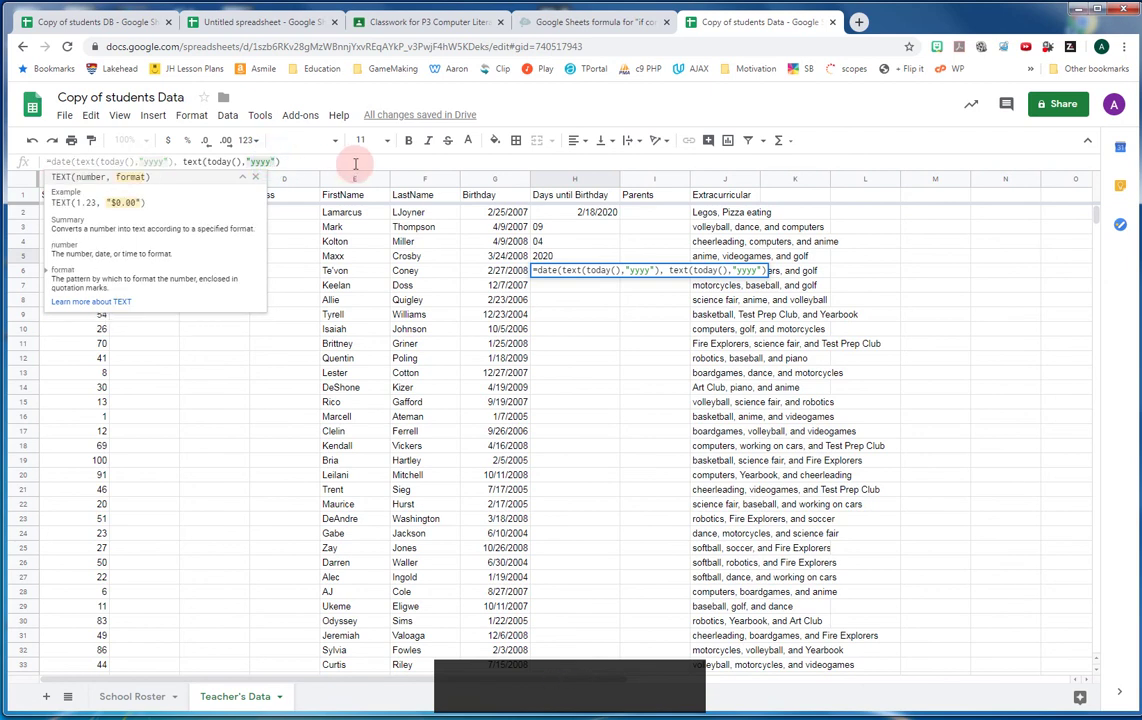
pyautogui.press('BackSpace')
pyautogui.press('BackSpace')
pyautogui.press('BackSpace')
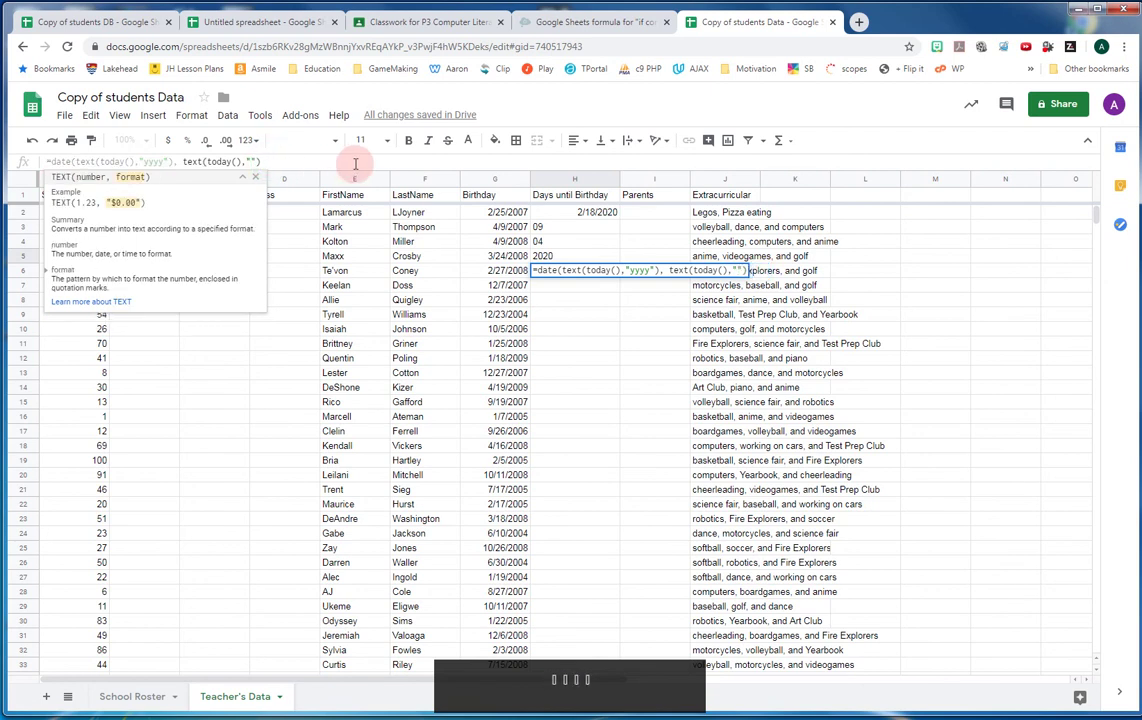
pyautogui.write('mm')
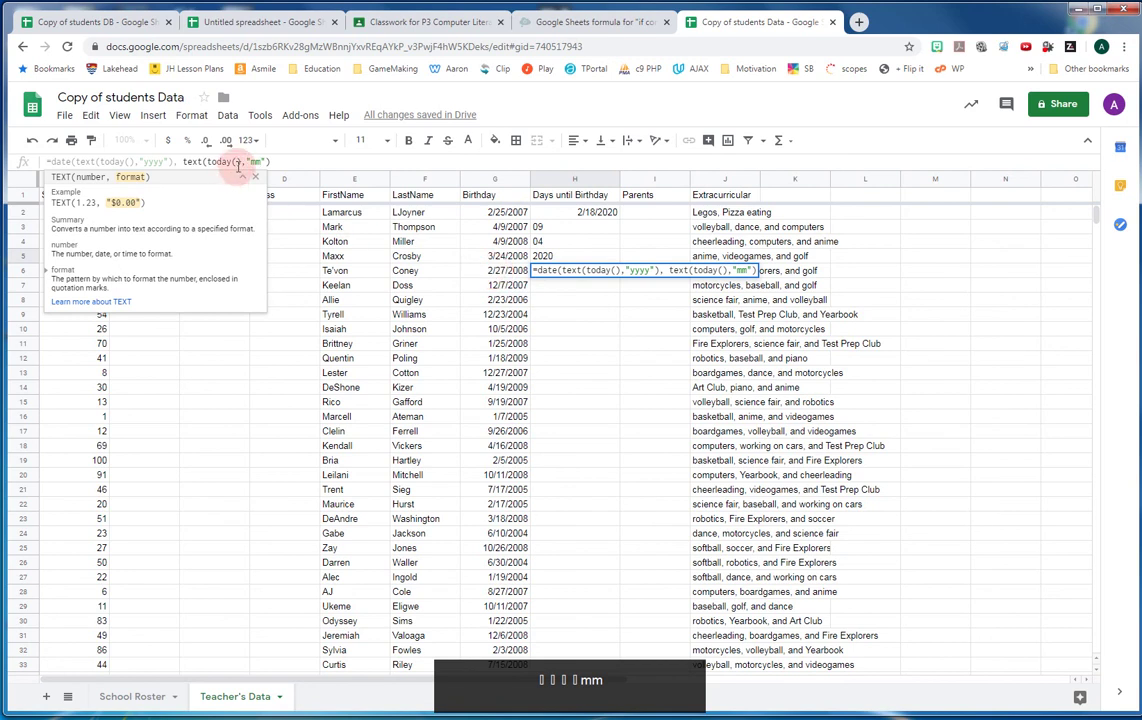
# Replace today() with g6 in the month argument of H6's formula and add a comma after that argument.
pyautogui.moveTo(241, 161); pyautogui.dragTo(207, 161)
pyautogui.write('g6')
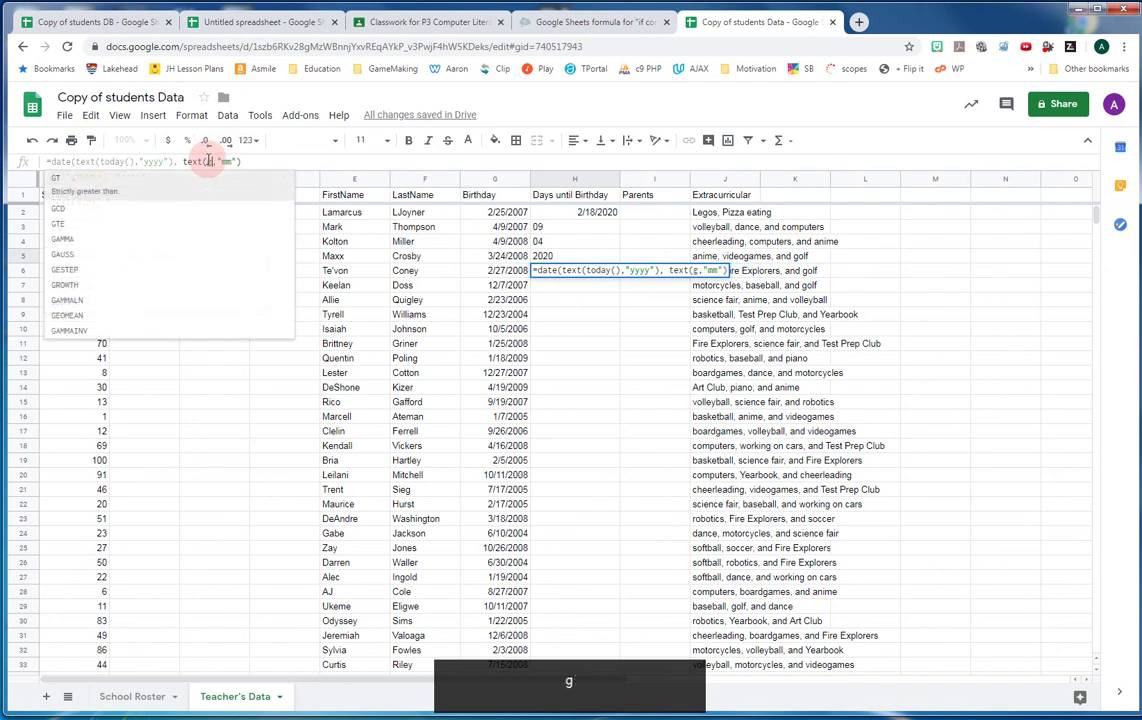
pyautogui.click(254, 161)
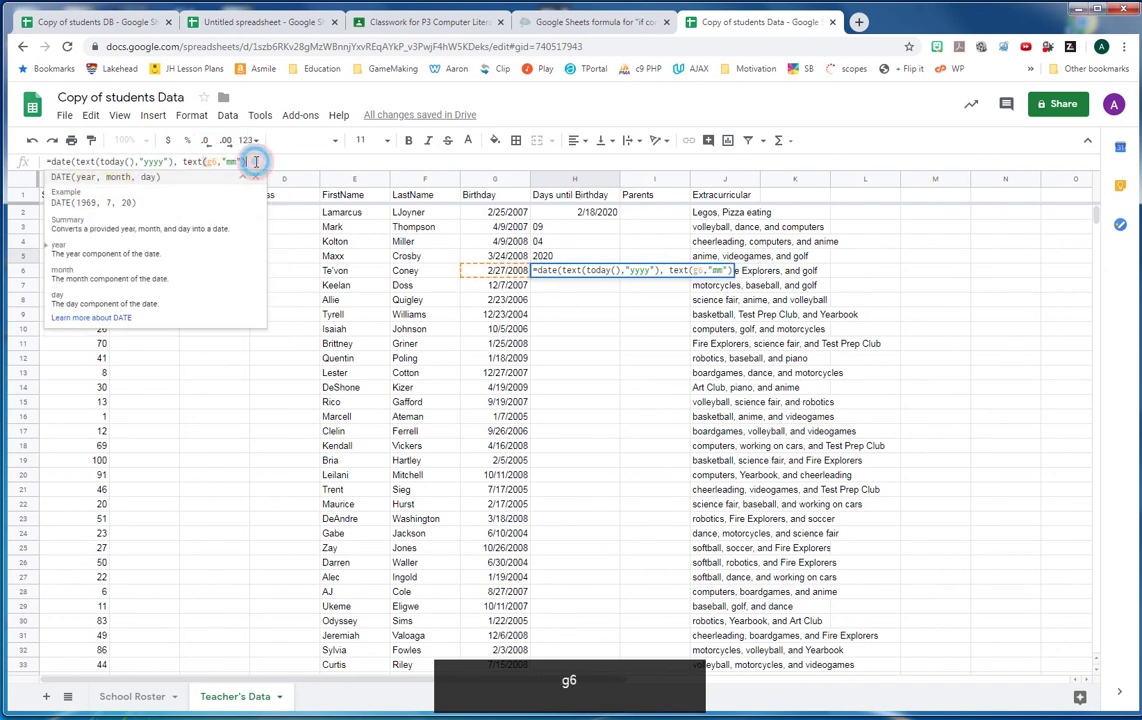
pyautogui.write(',')
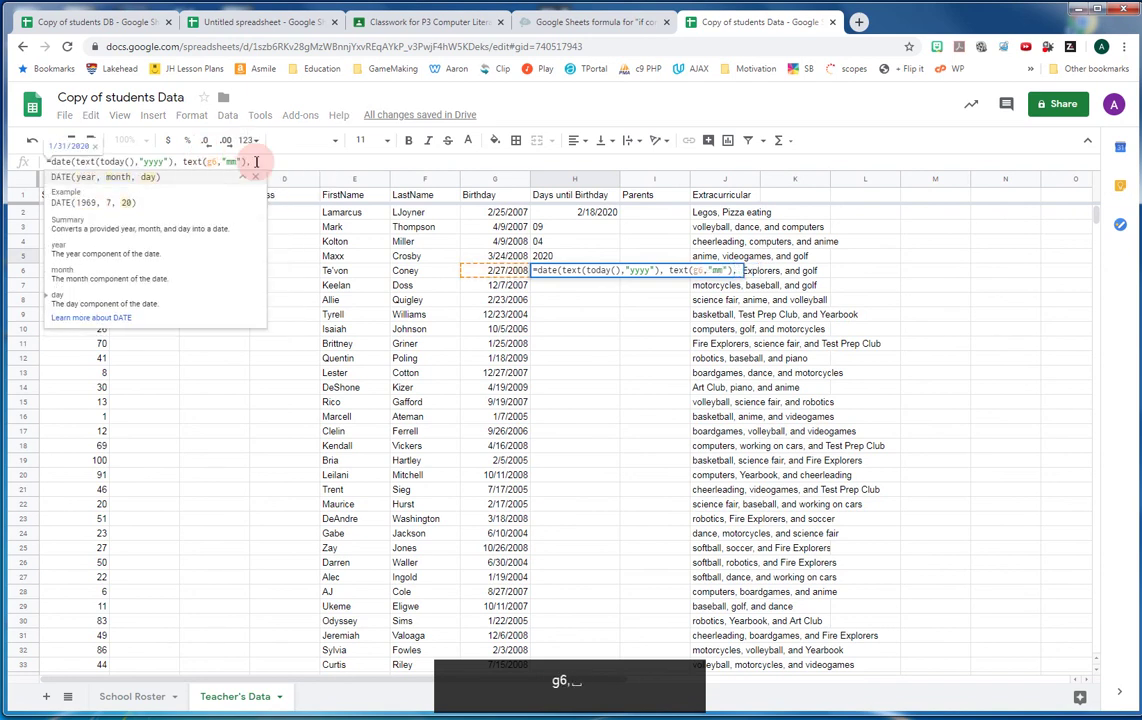
# Copy the month expression text(g6,"mm") into the day argument of H6's formula and change the copy's format to "dd".
pyautogui.moveTo(183, 161); pyautogui.dragTo(248, 161)
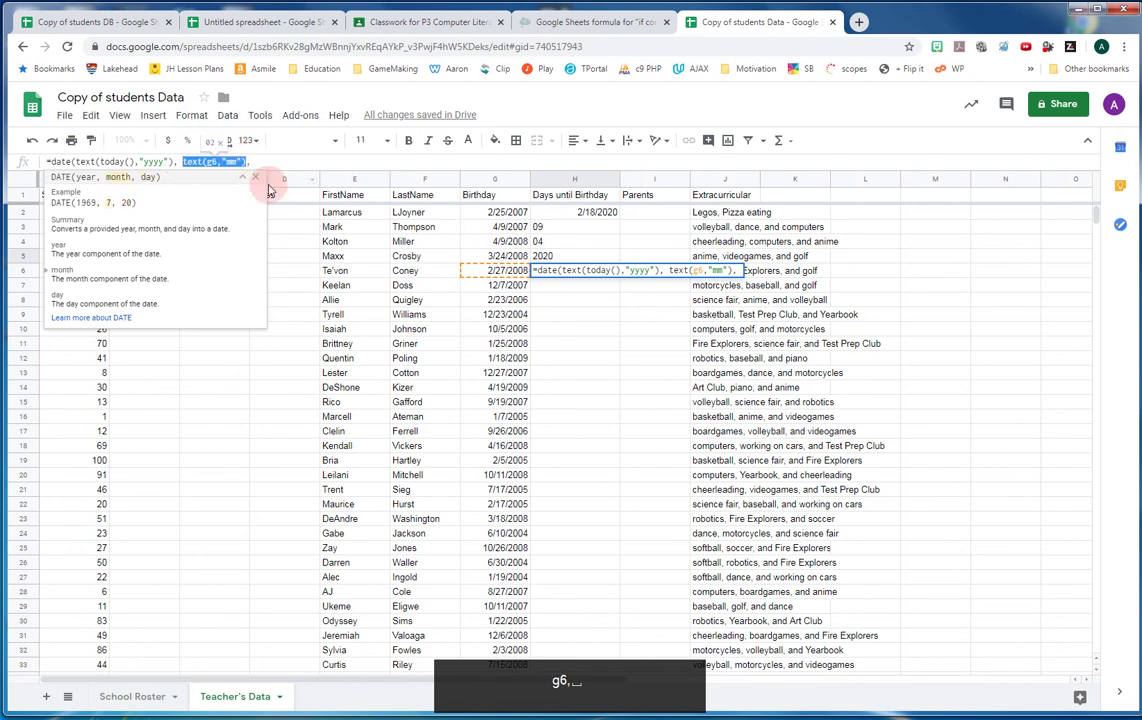
pyautogui.hotkey('ctrl', 'c')
pyautogui.click(261, 161)
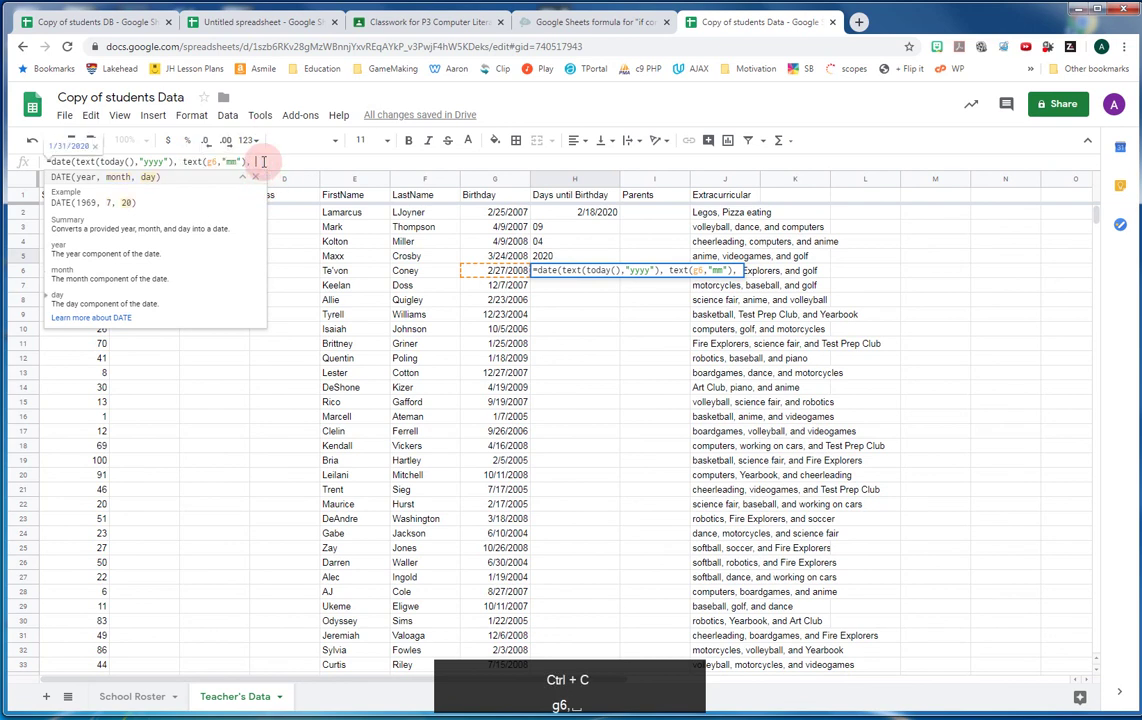
pyautogui.hotkey('ctrl', 'v')
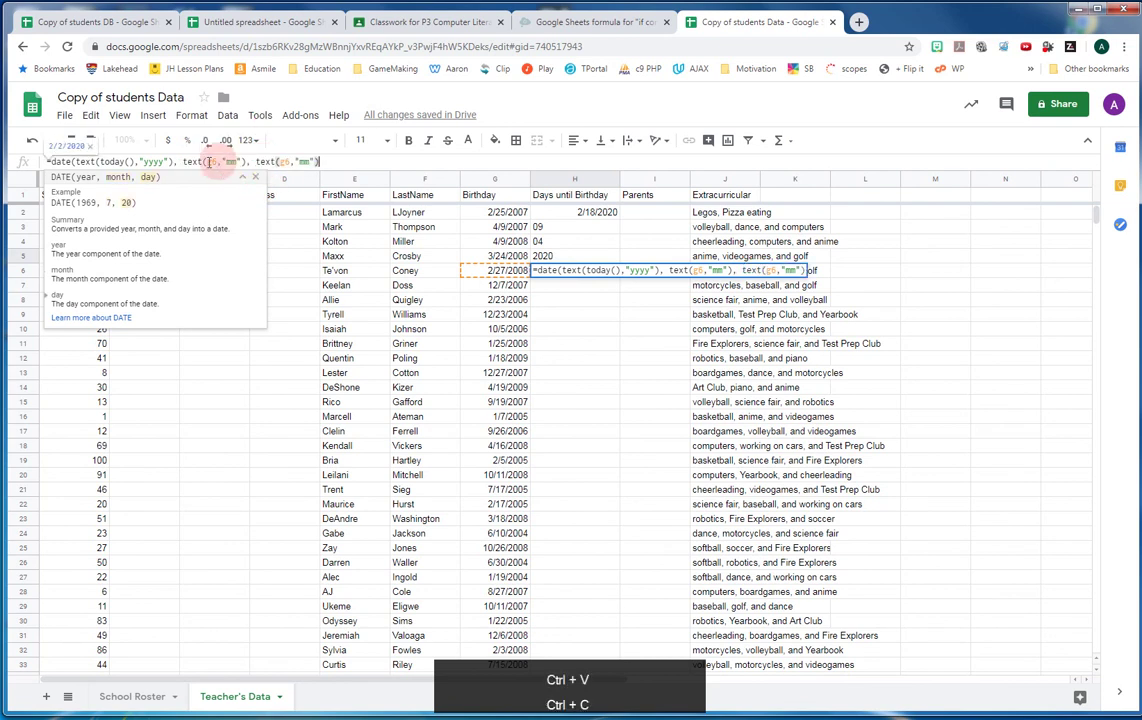
pyautogui.click(273, 161)
pyautogui.click(283, 161)
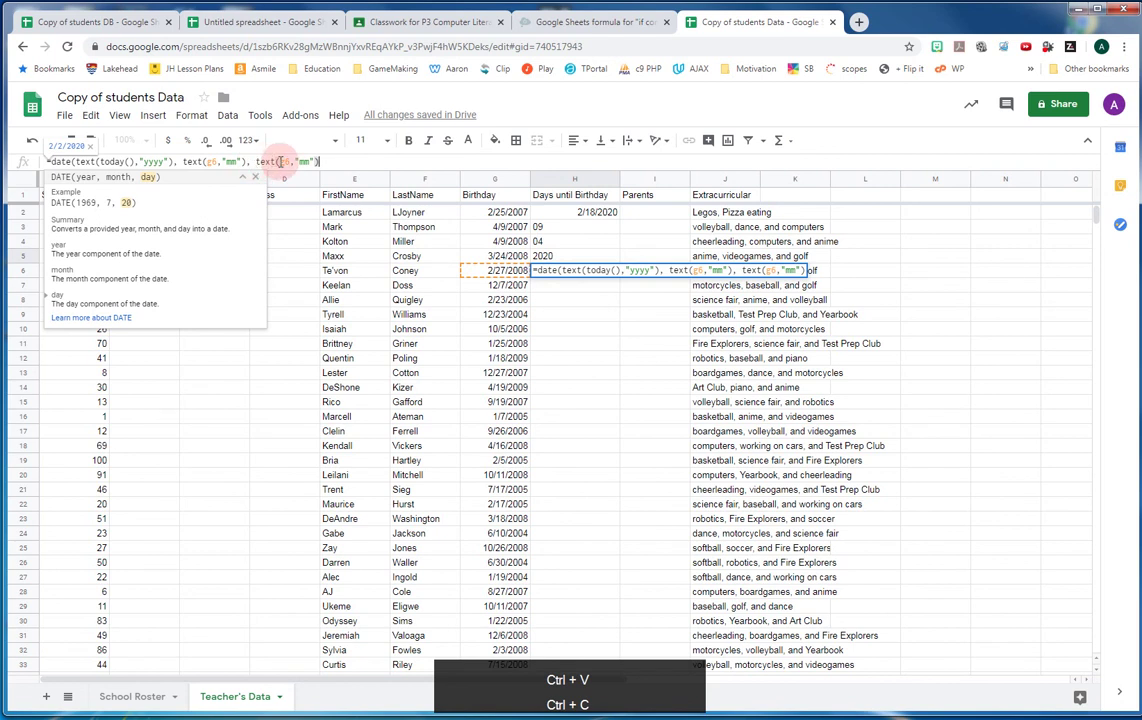
pyautogui.moveTo(281, 161); pyautogui.dragTo(290, 162)
pyautogui.doubleClick(299, 161)
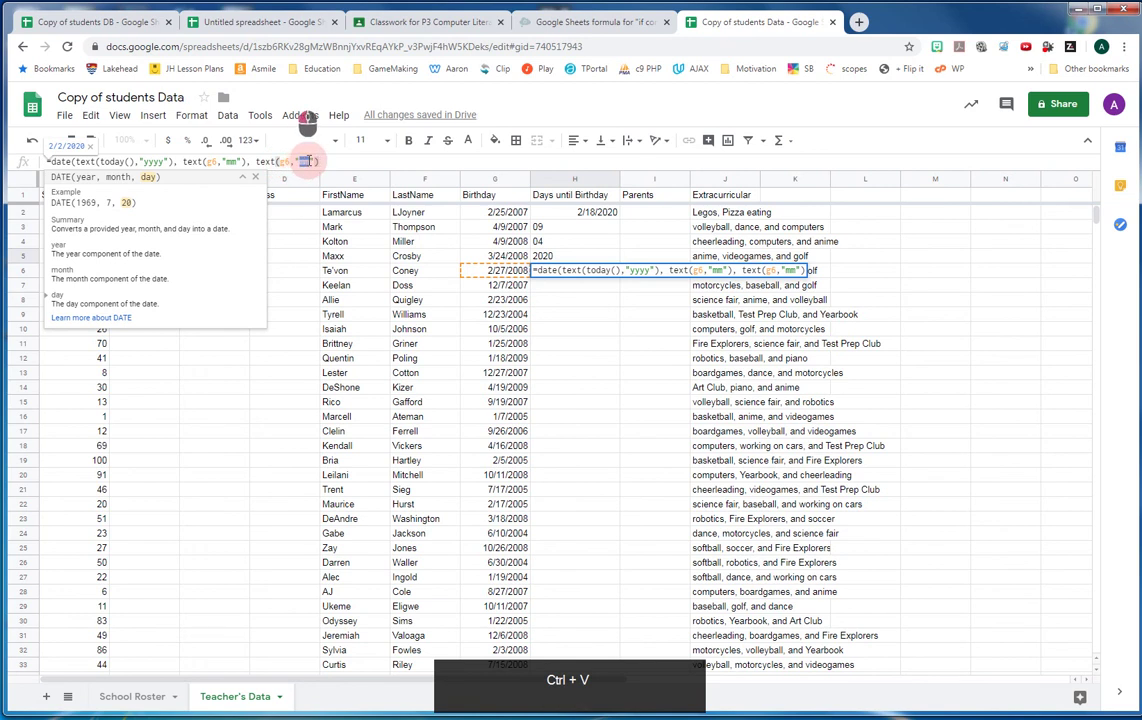
pyautogui.doubleClick(304, 161)
pyautogui.write('dd')
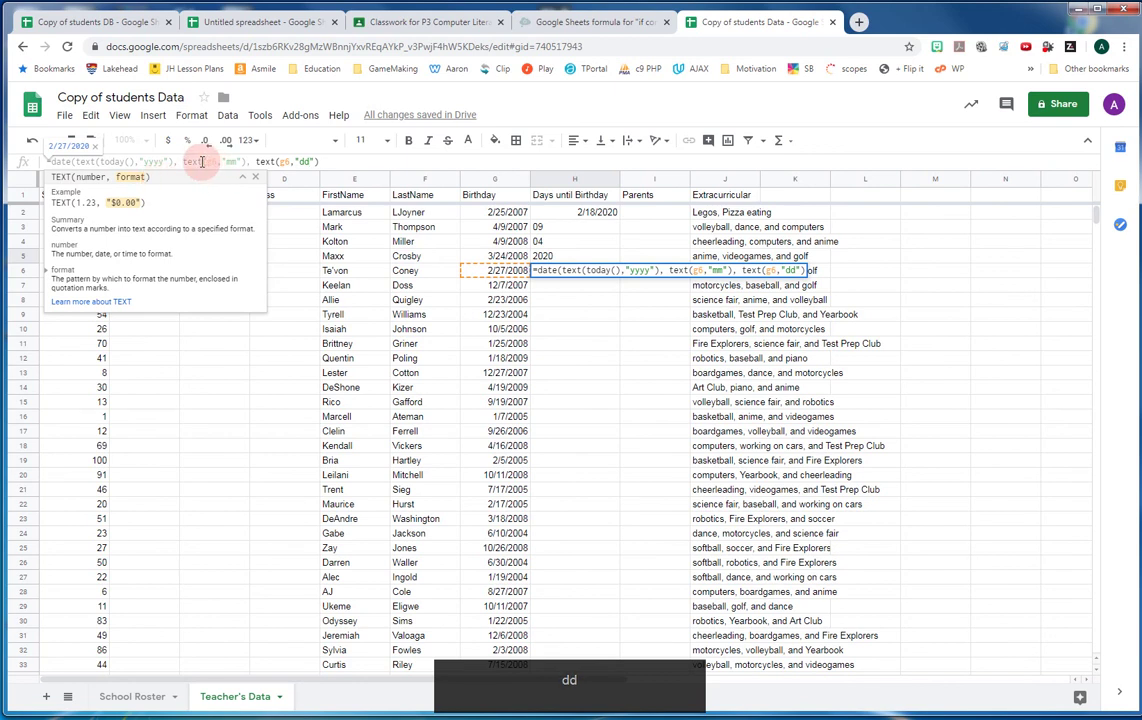
# Close the DATE function in cell H6 with a final parenthesis and enter the formula.
pyautogui.moveTo(201, 161); pyautogui.dragTo(241, 162)
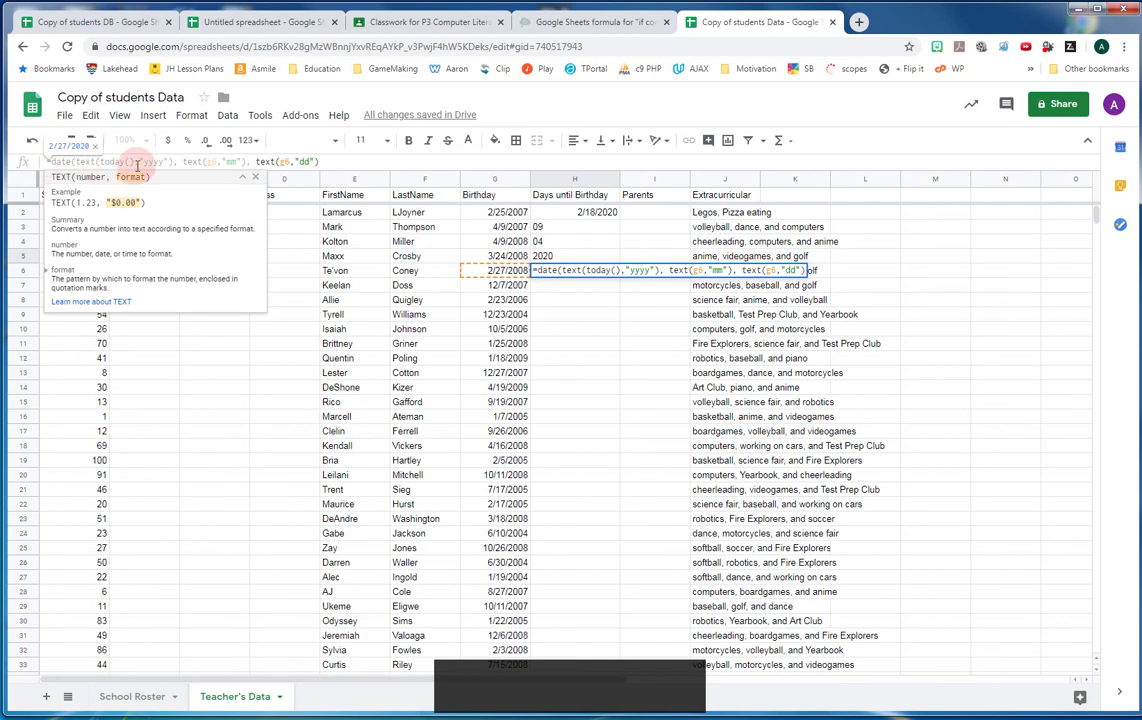
pyautogui.click(300, 160)
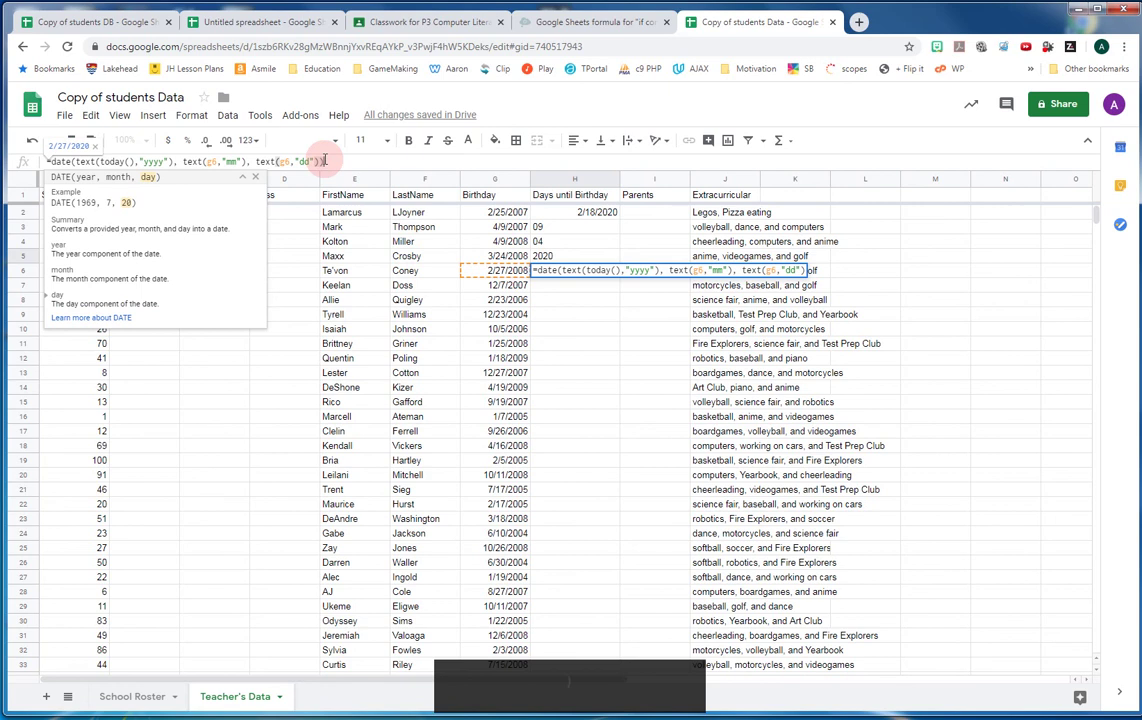
pyautogui.write(')')
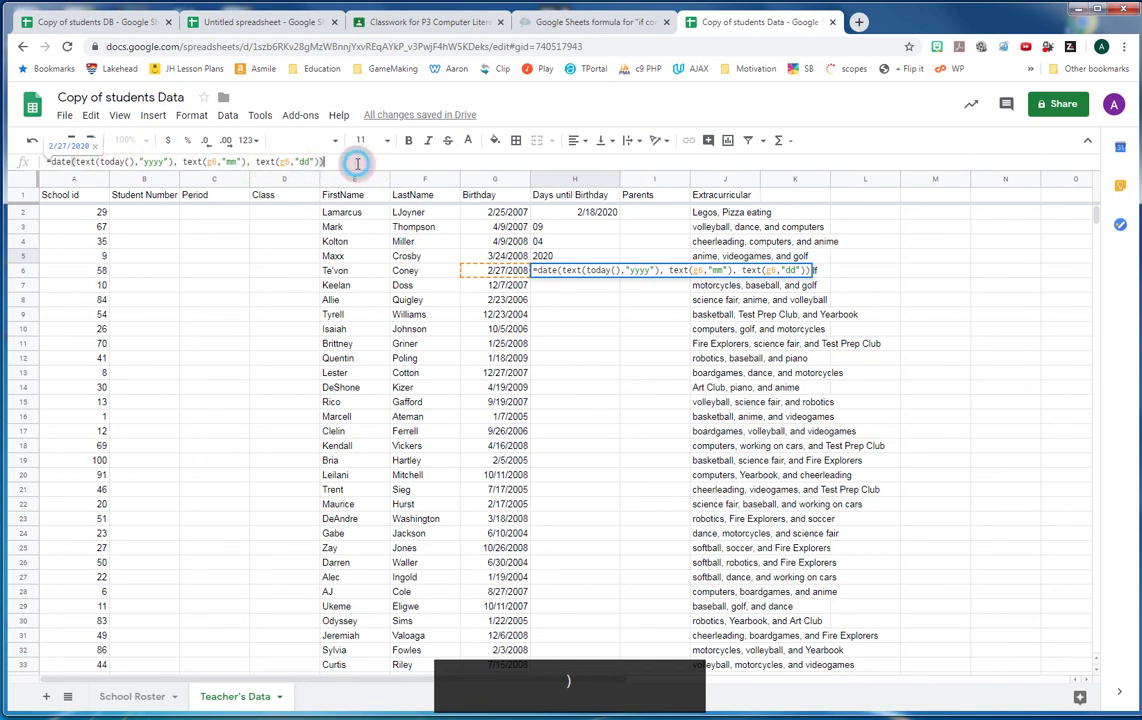
pyautogui.press('Return')
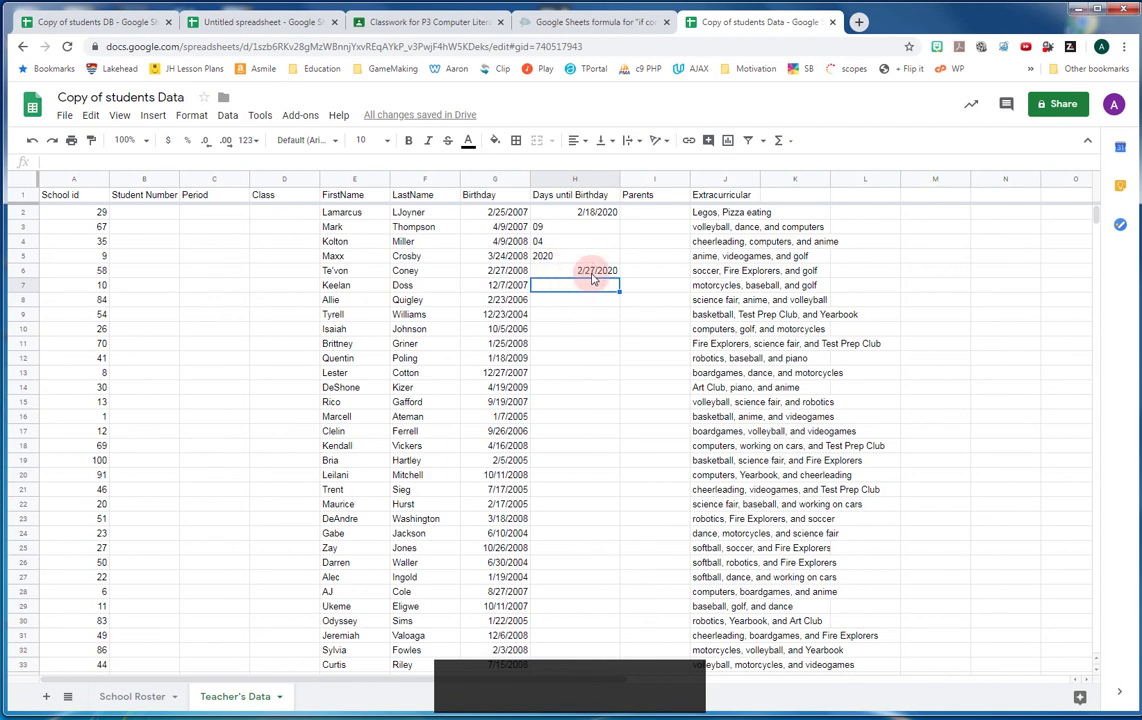
# Wrap the DATE expression in cell H6 in parentheses and subtract today() from it.
pyautogui.click(592, 277)
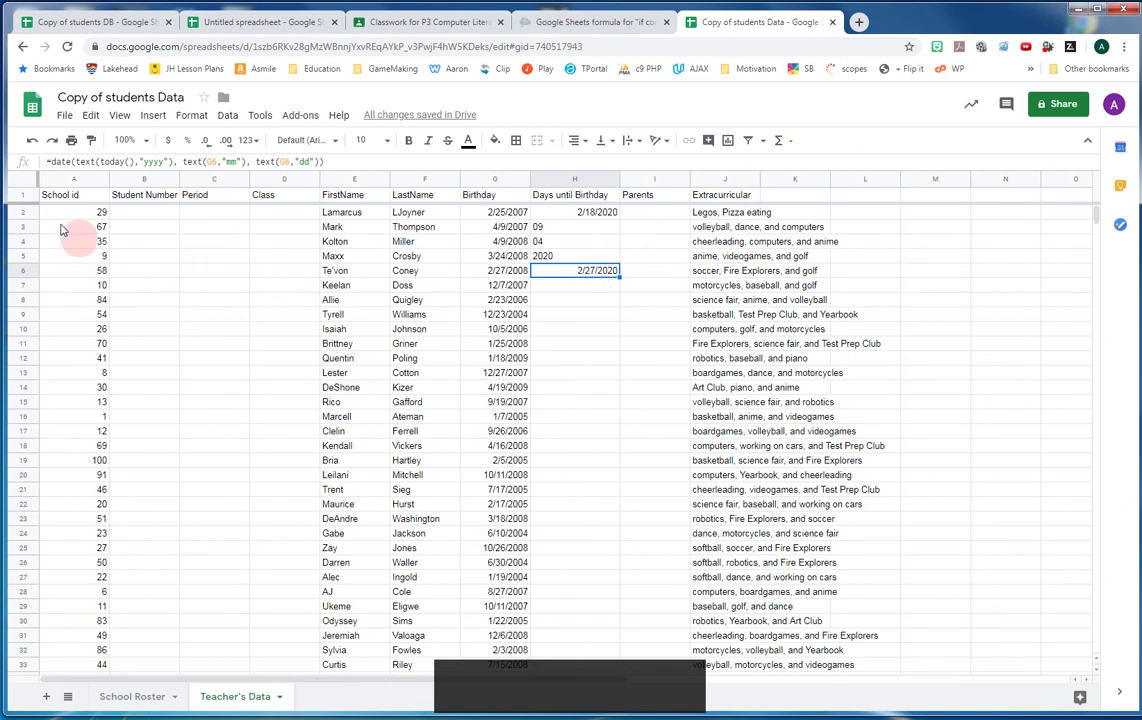
pyautogui.click(50, 161)
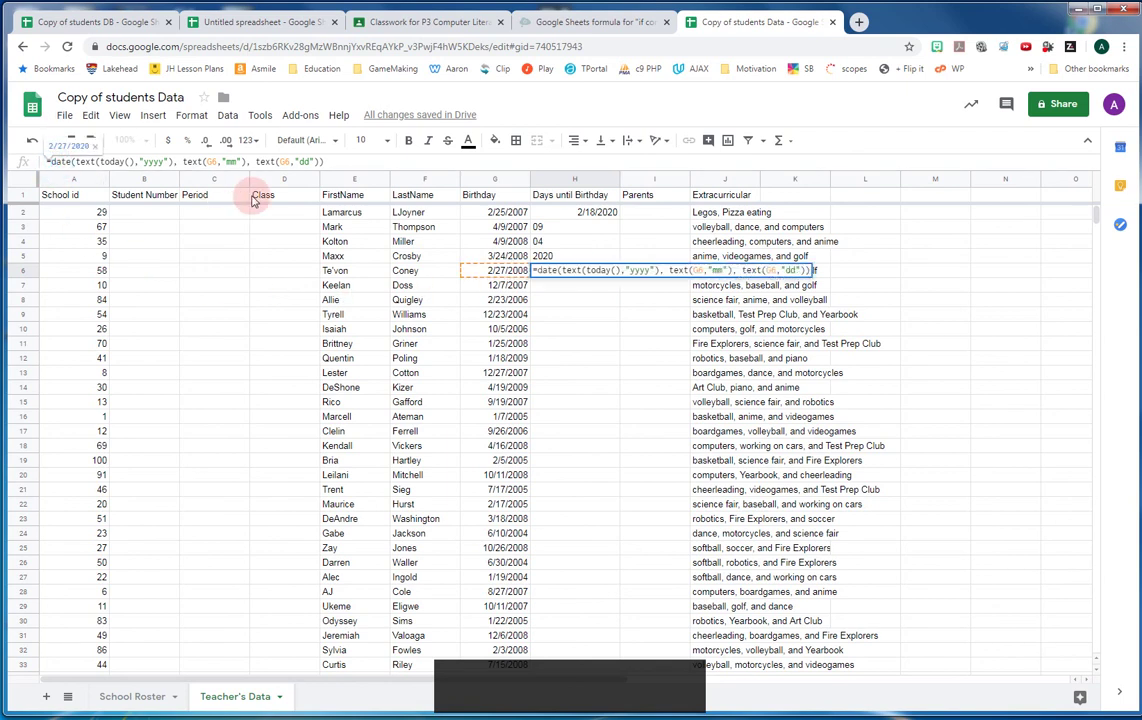
pyautogui.write('(')
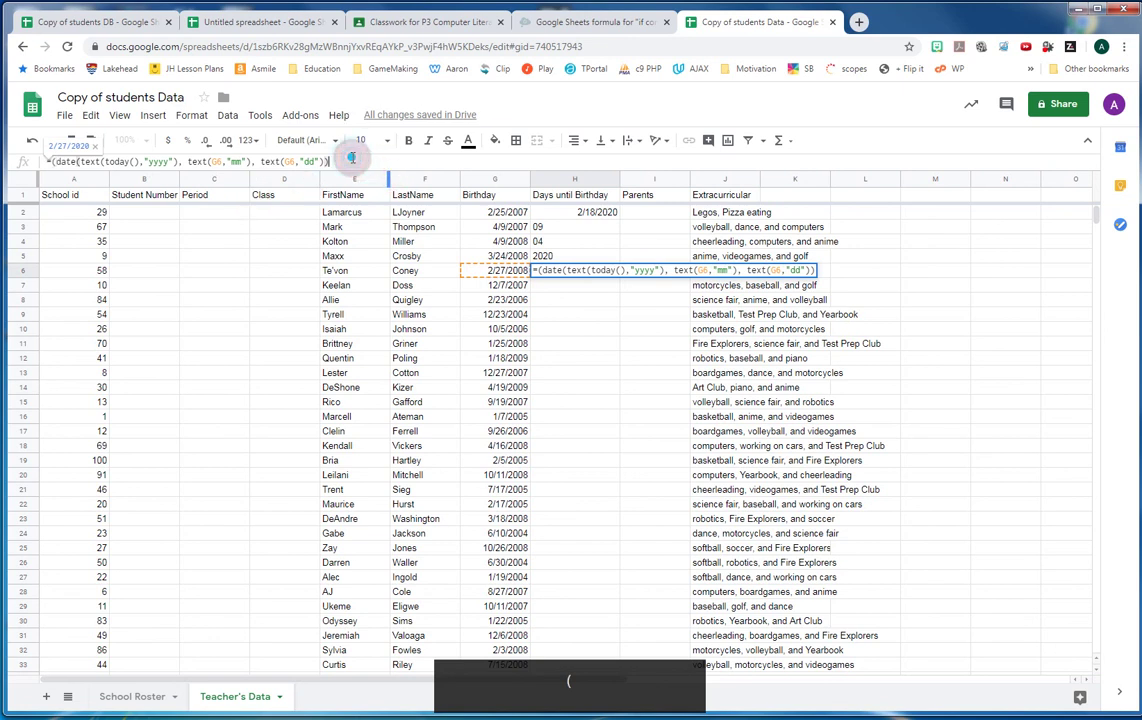
pyautogui.write(')')
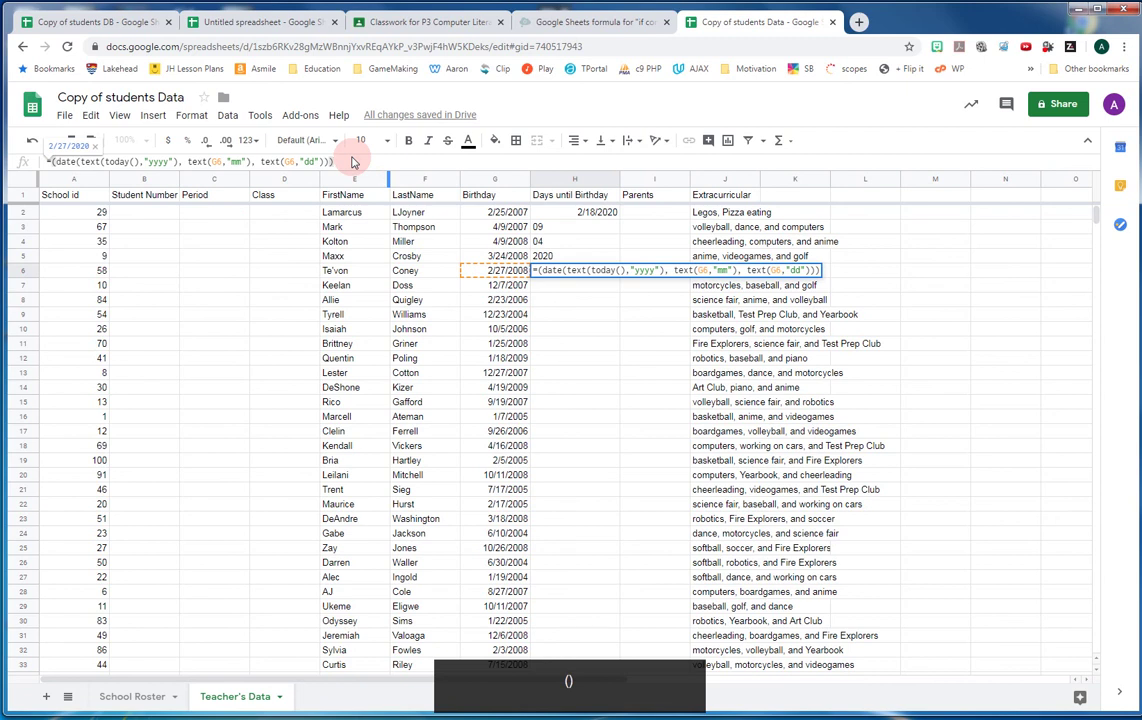
pyautogui.write('-')
pyautogui.write('today')
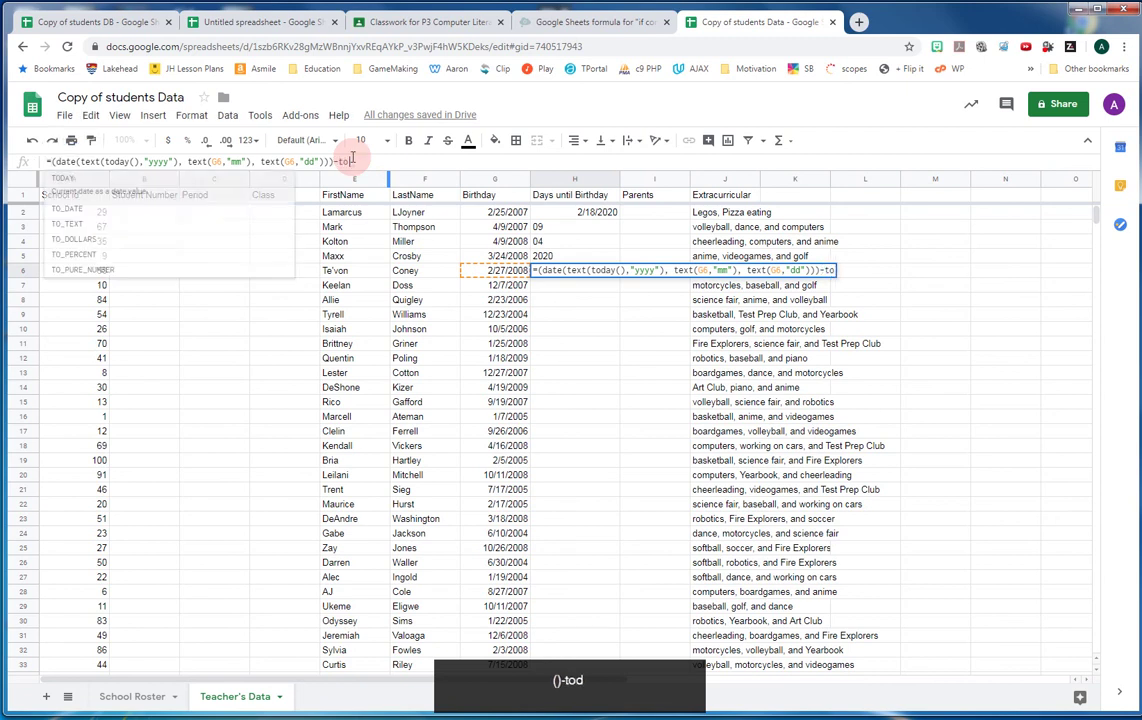
pyautogui.write('()')
pyautogui.press('Return')
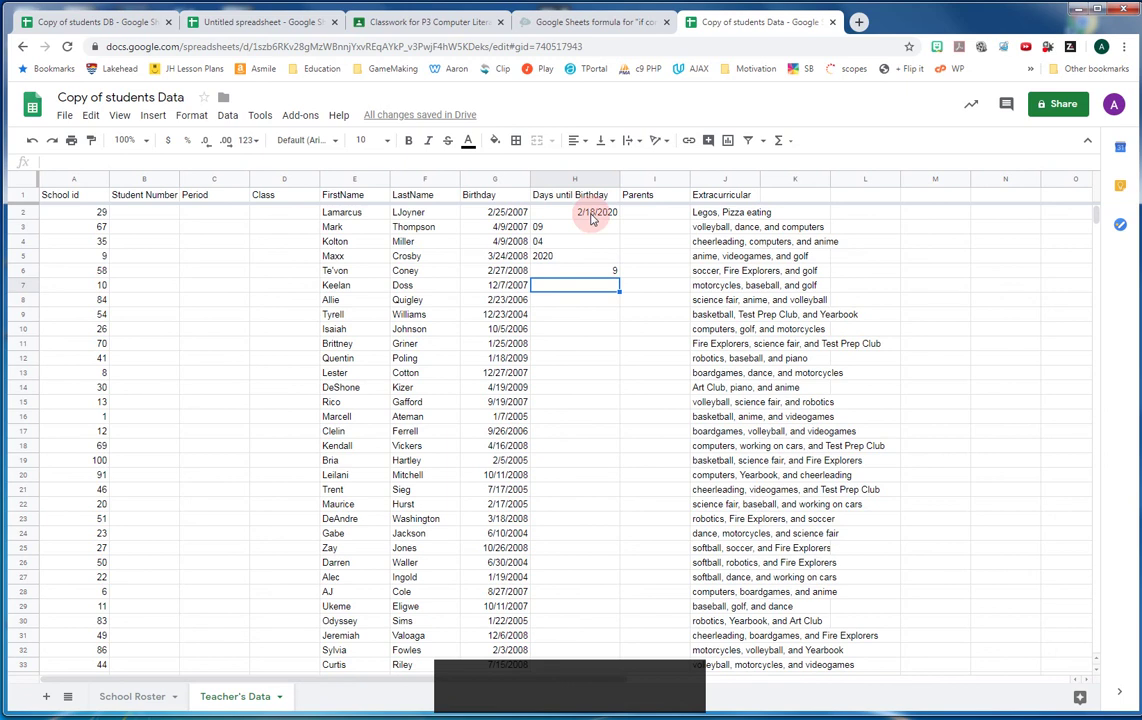
# Fill the Days until Birthday formula from H6 up to H2 and down to H13.
pyautogui.click(551, 272)
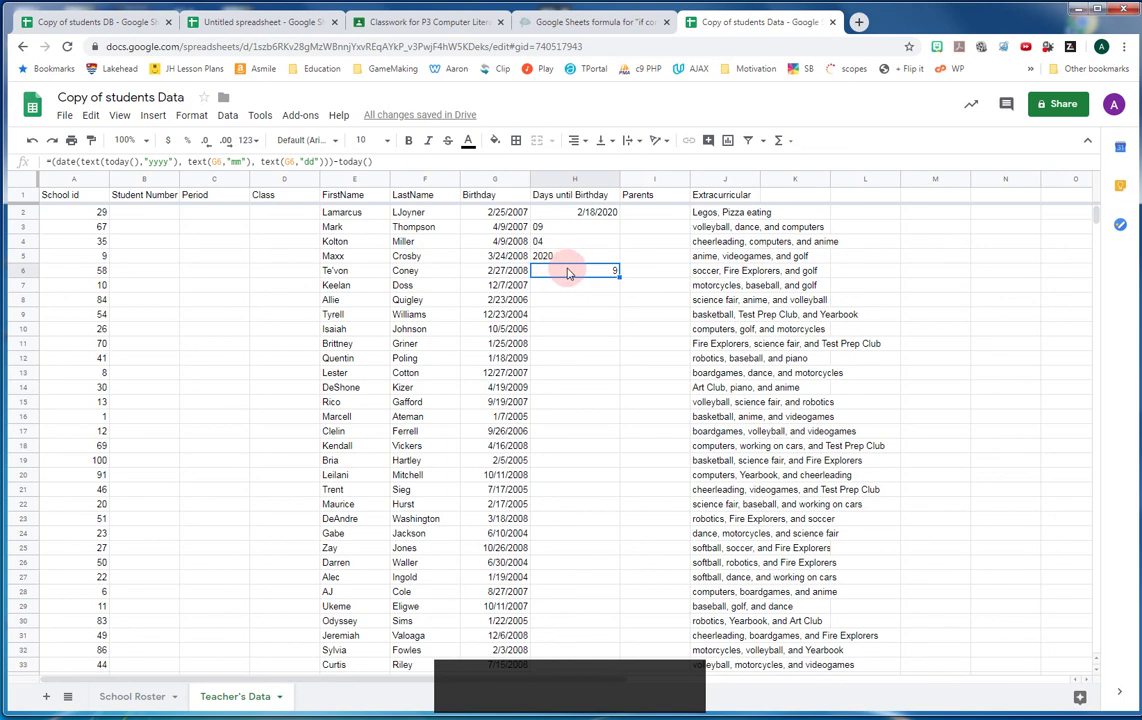
pyautogui.moveTo(619, 273); pyautogui.dragTo(615, 211)
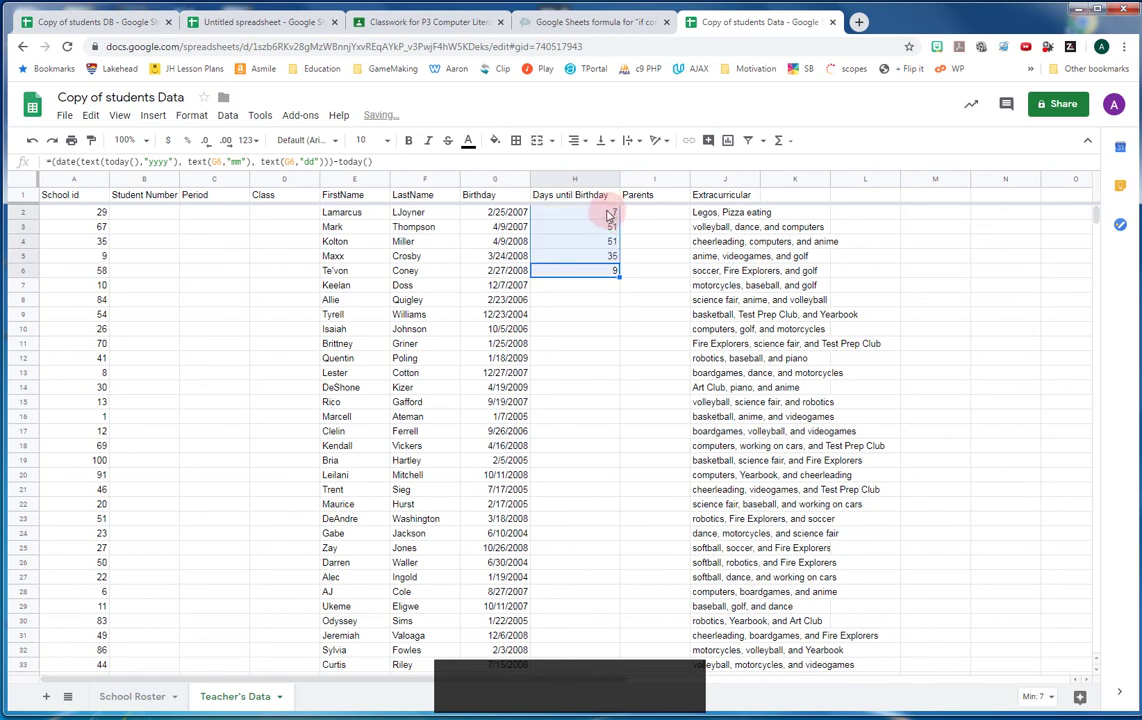
pyautogui.click(610, 214)
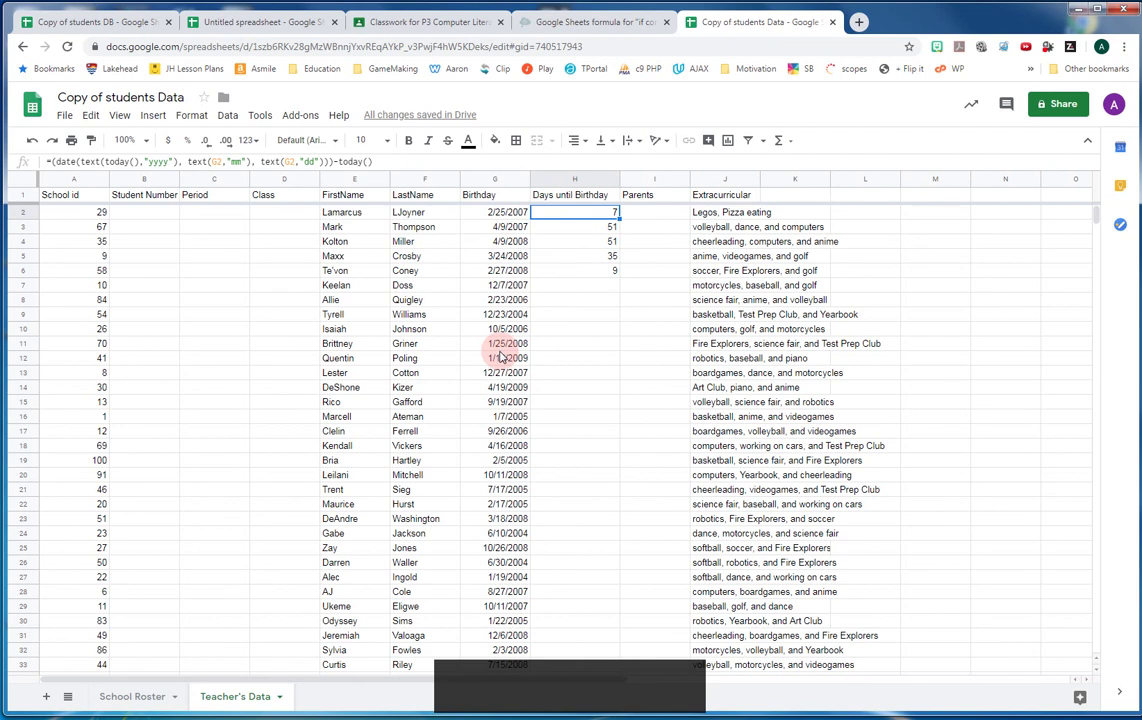
pyautogui.moveTo(591, 268); pyautogui.dragTo(591, 217)
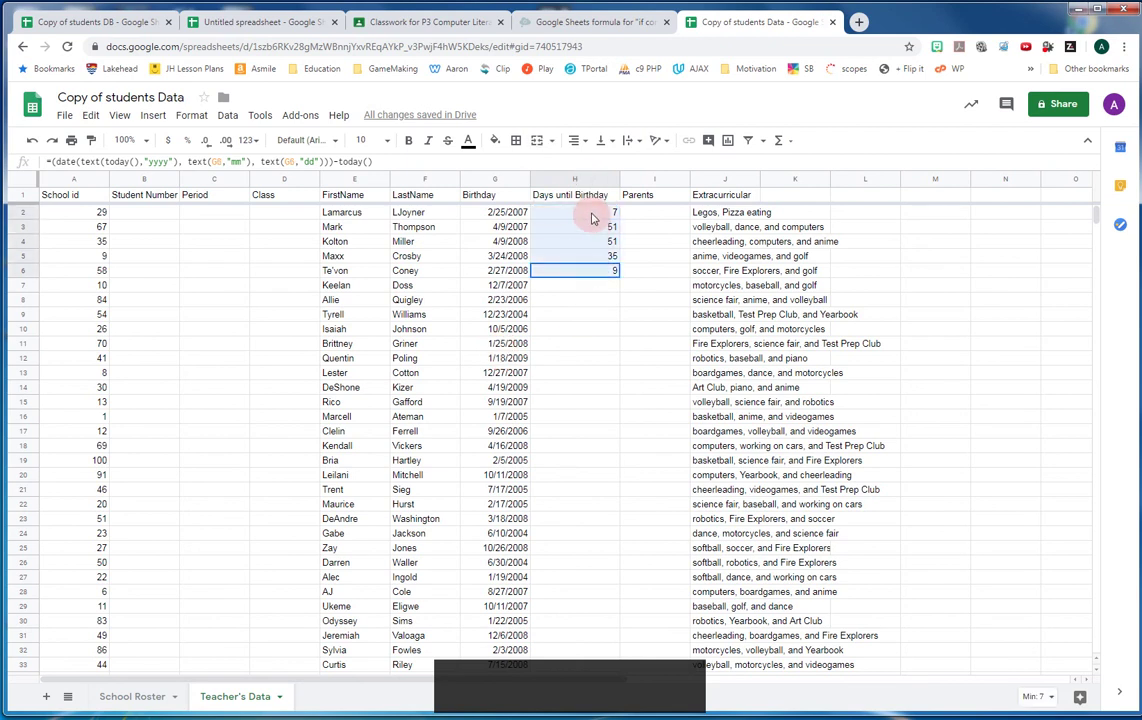
pyautogui.moveTo(619, 276); pyautogui.dragTo(612, 377)
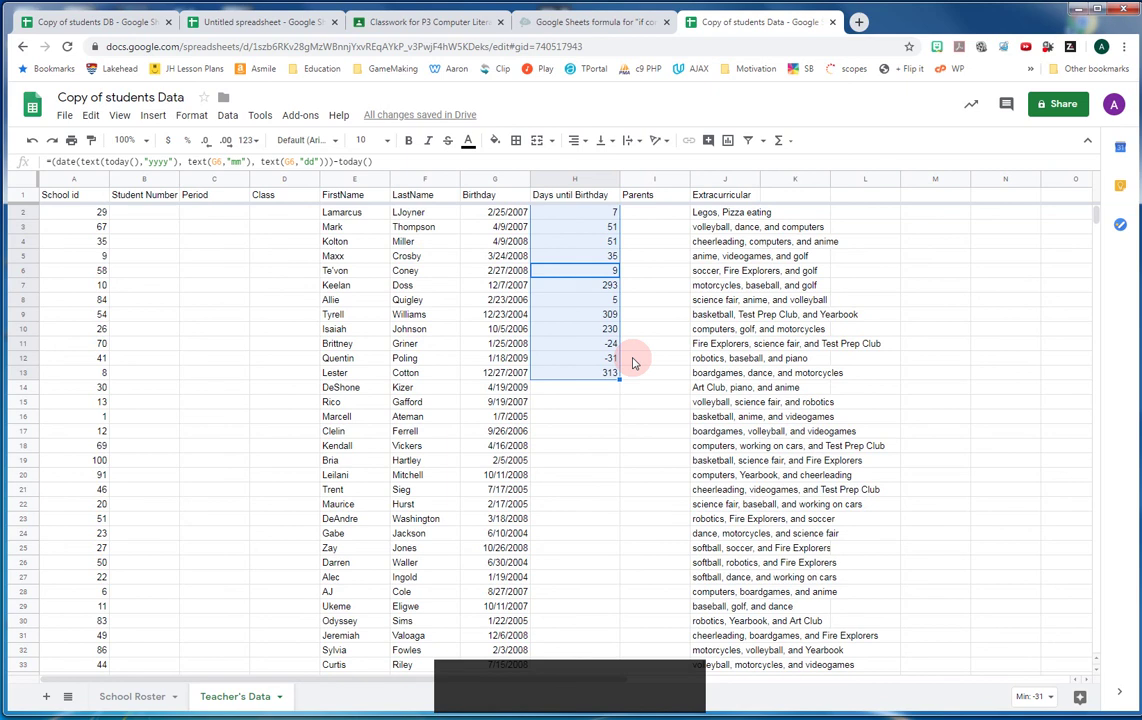
# Start an IF function around the formula in H2, testing whether the date difference is >0, and add a comma after the condition.
pyautogui.click(567, 216)
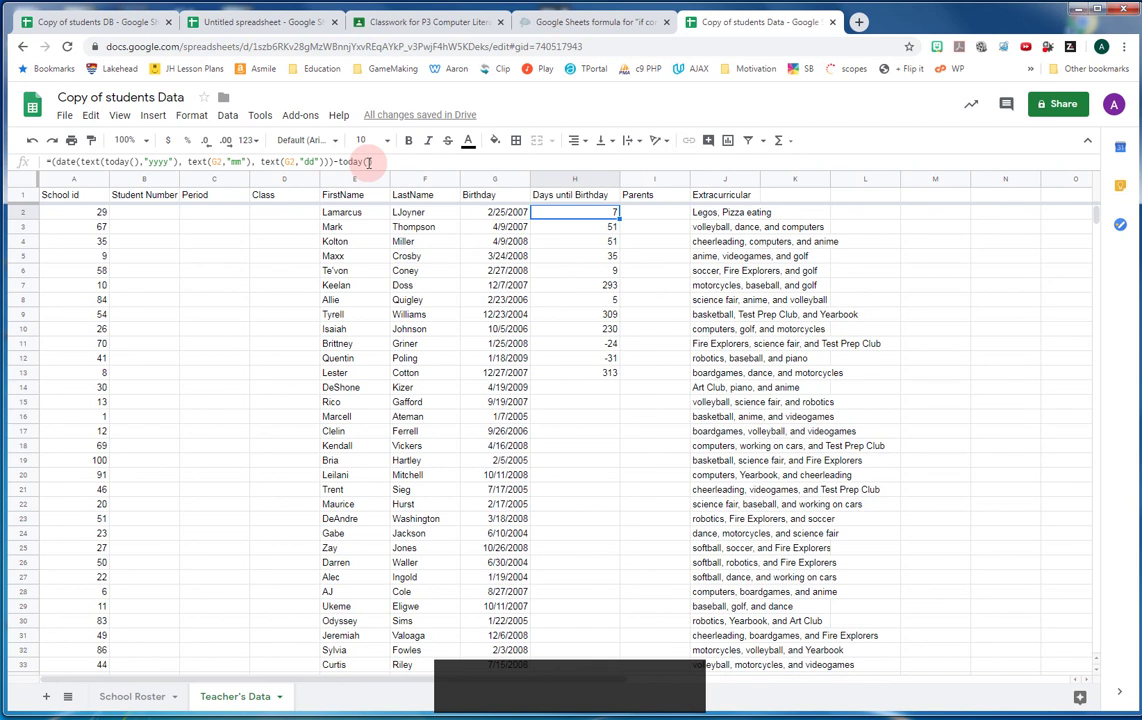
pyautogui.click(370, 162)
pyautogui.write(')')
pyautogui.click(52, 162)
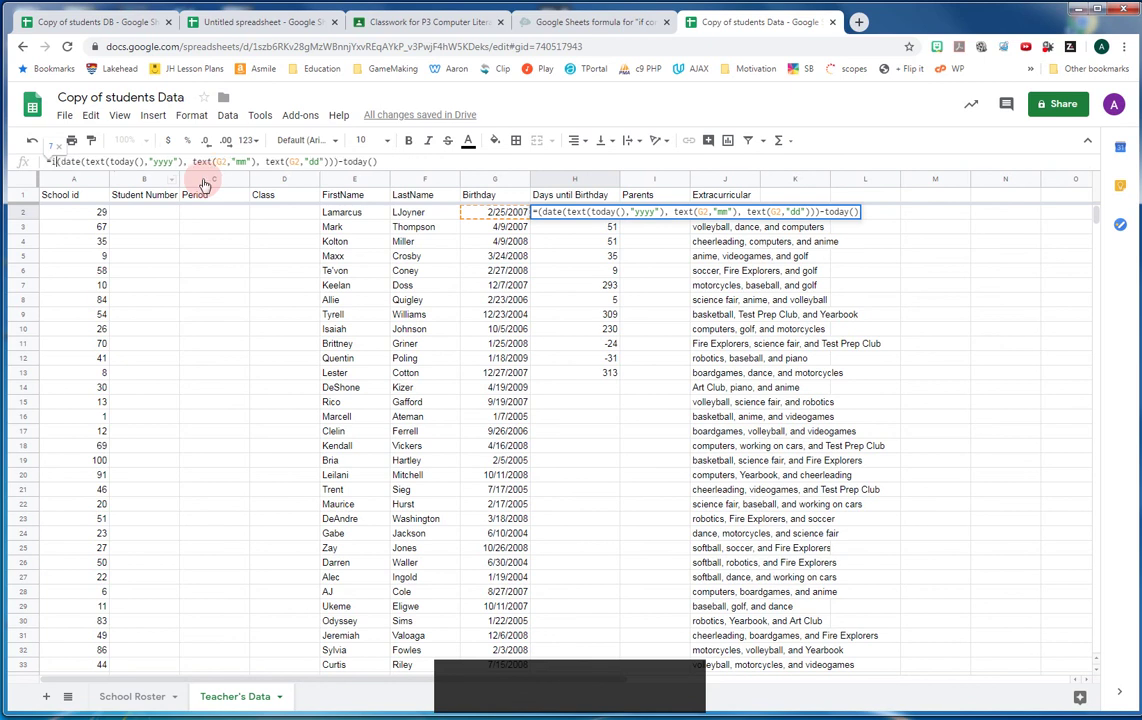
pyautogui.write('if')
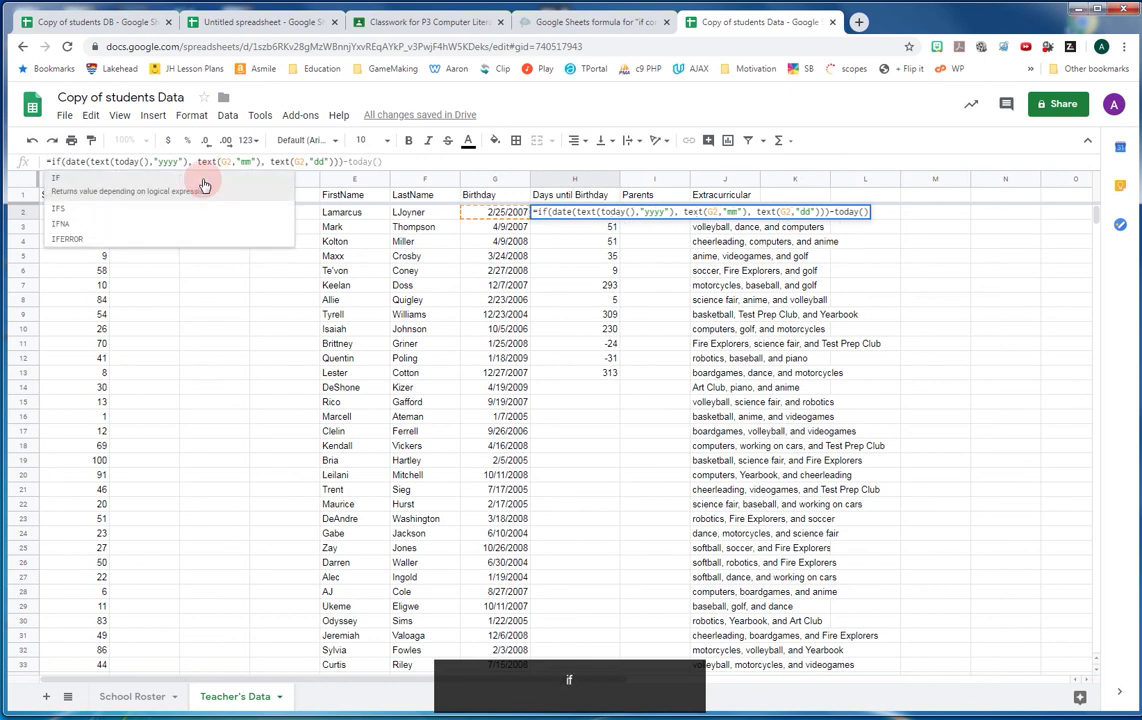
pyautogui.write('(')
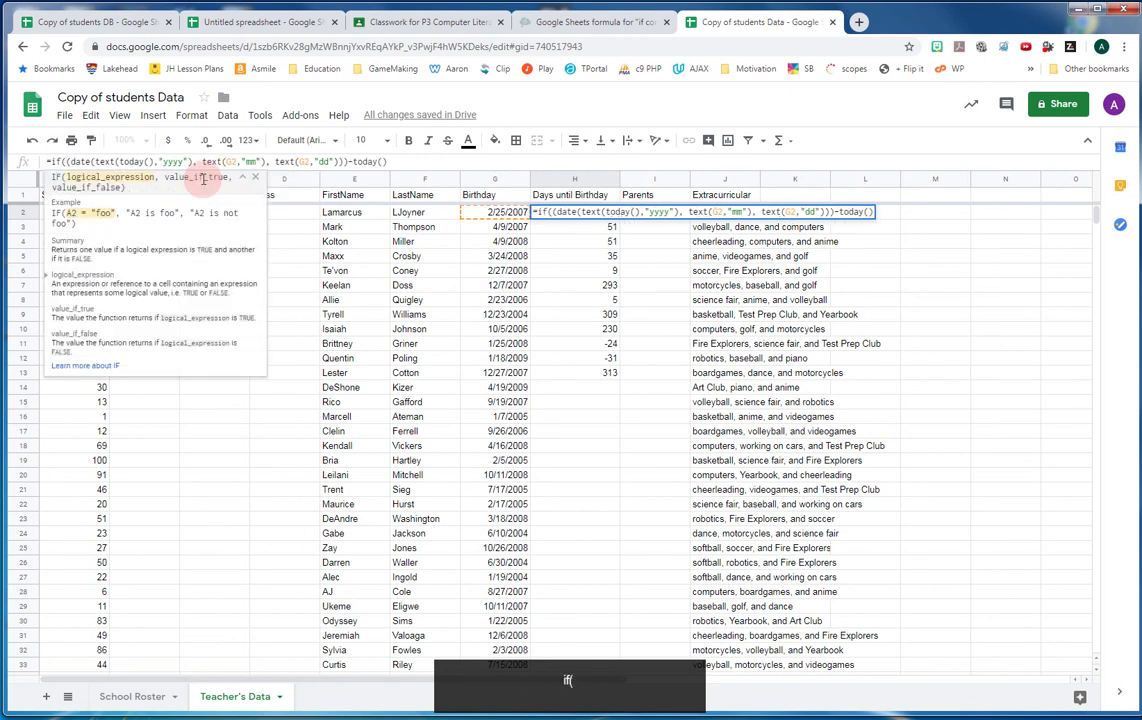
pyautogui.click(181, 164)
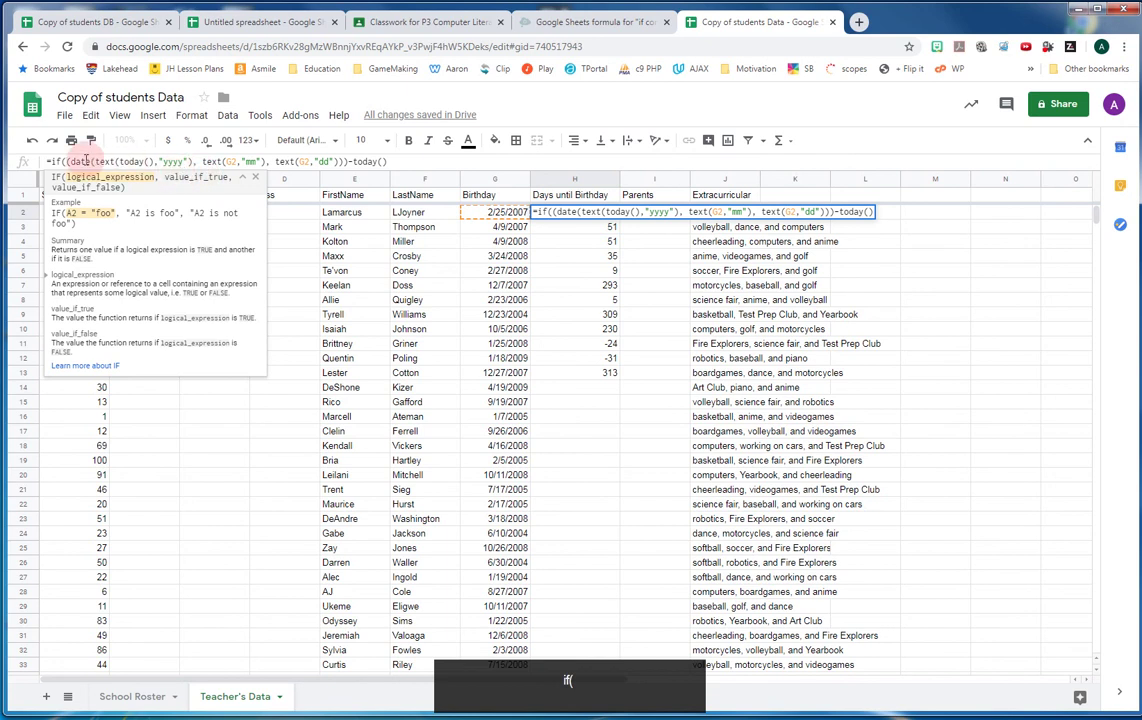
pyautogui.click(390, 161)
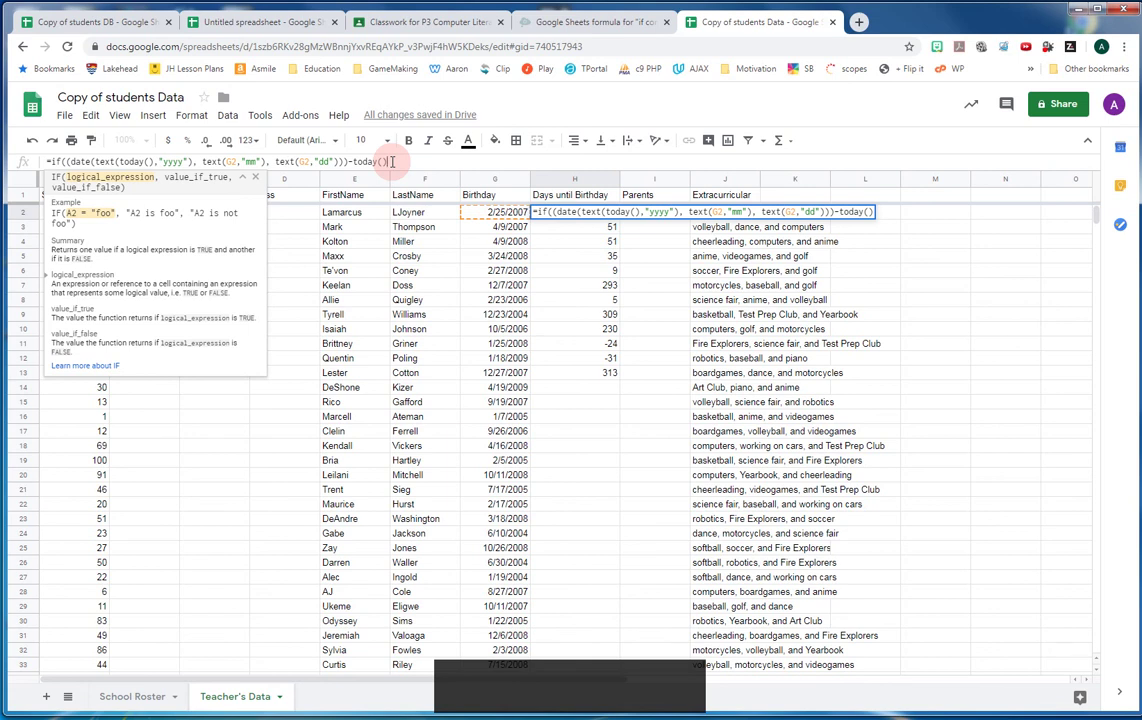
pyautogui.write('>0,')
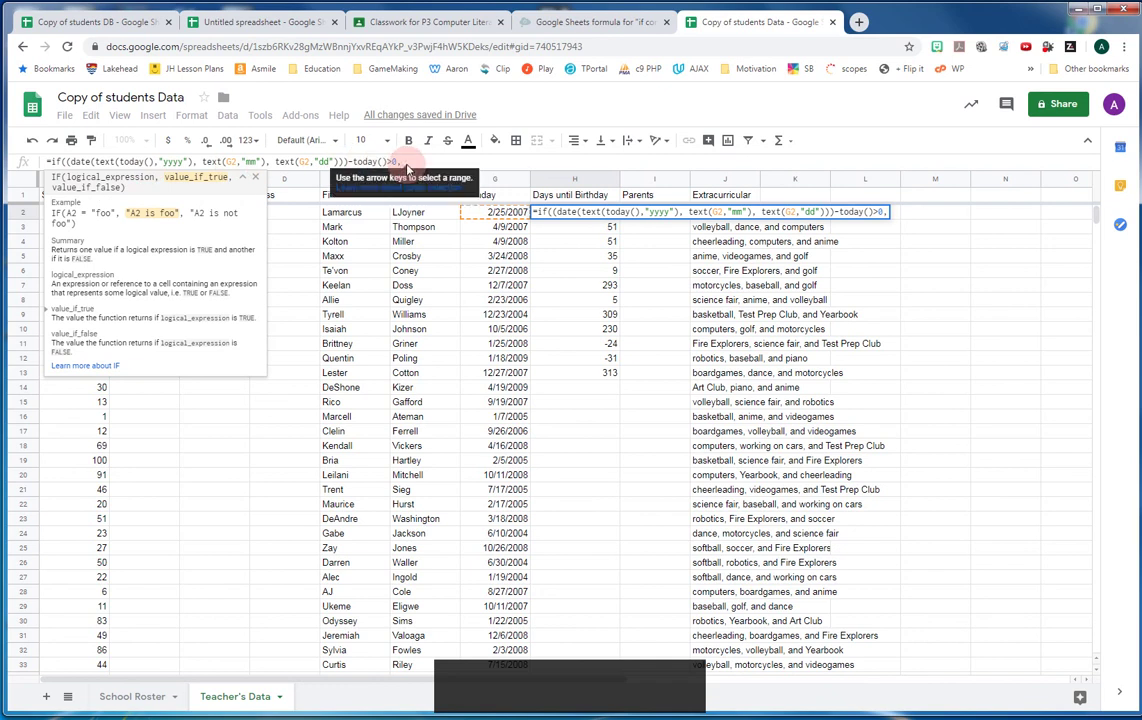
# Copy the DATE-minus-today() expression into the value-if-true argument of H2's IF formula and add a comma after it.
pyautogui.moveTo(66, 161); pyautogui.dragTo(386, 161)
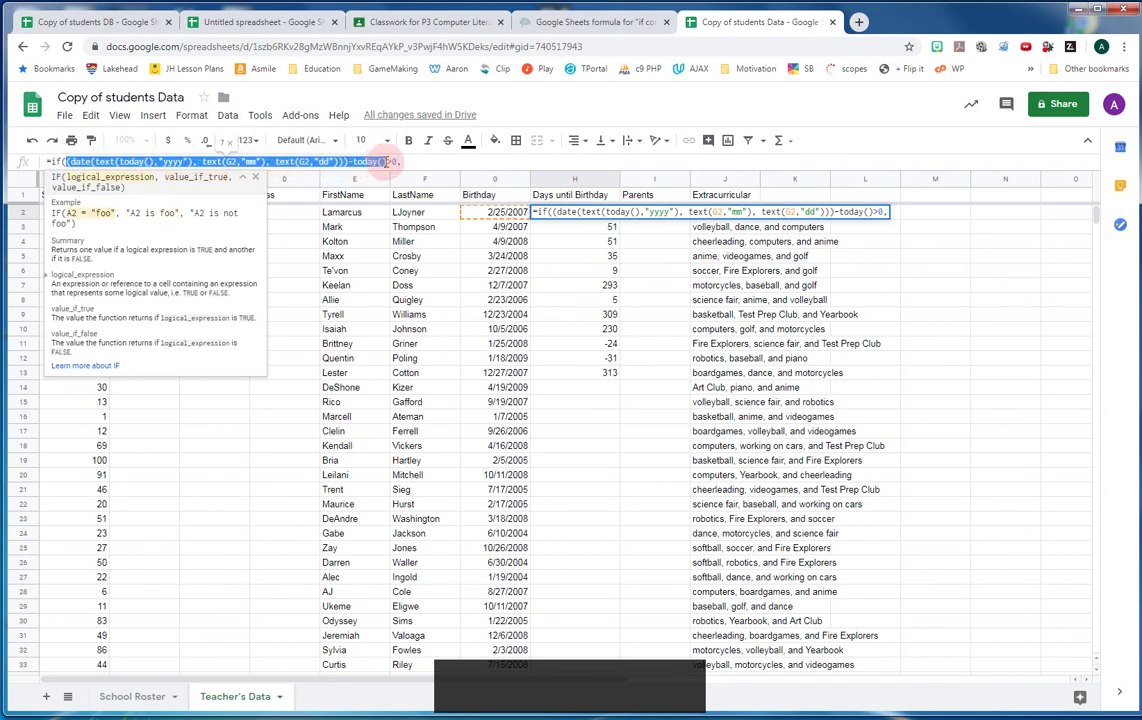
pyautogui.hotkey('ctrl', 'c')
pyautogui.click(429, 162)
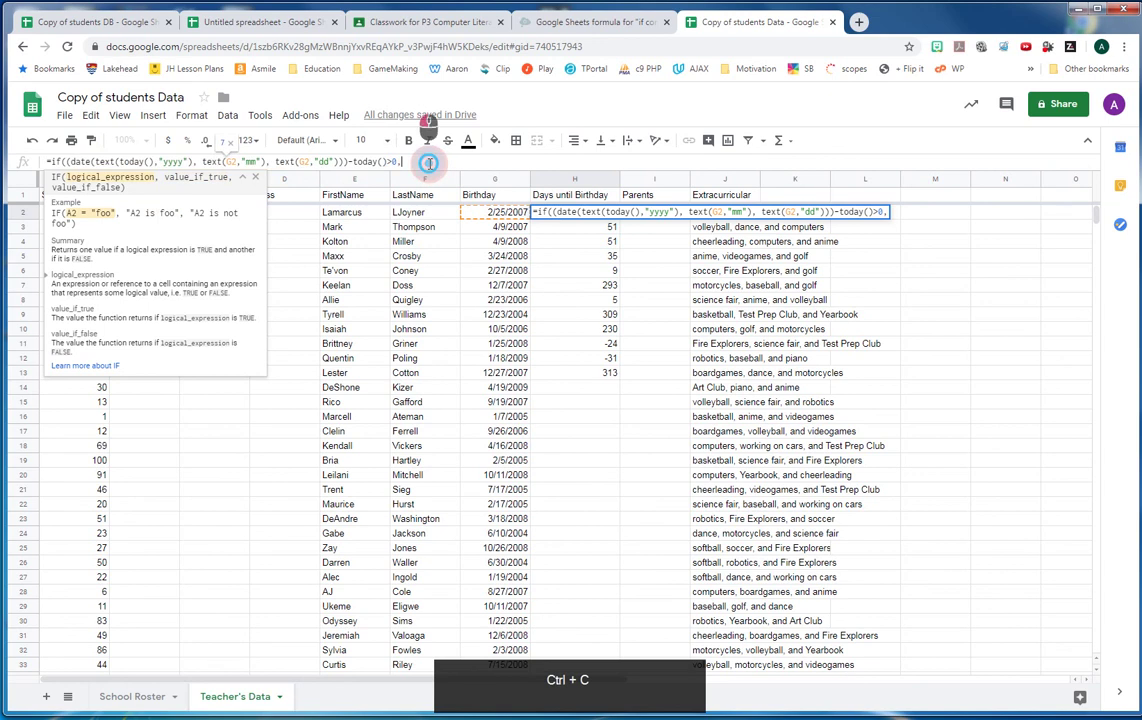
pyautogui.hotkey('ctrl', 'v')
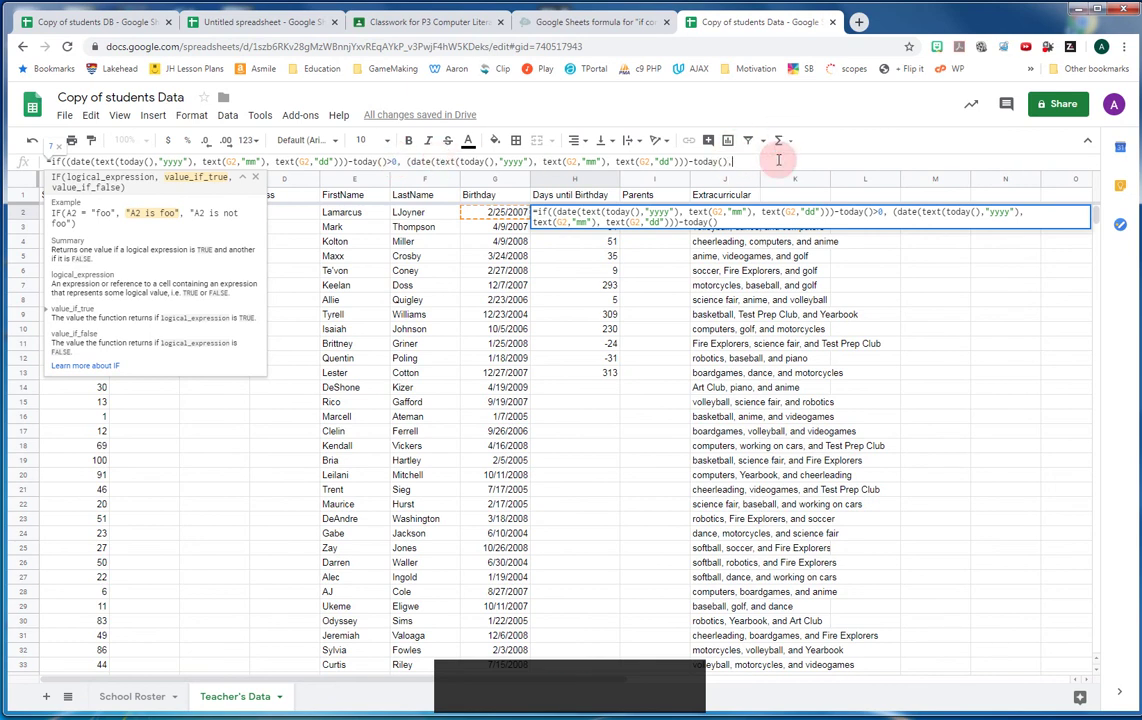
pyautogui.write(',')
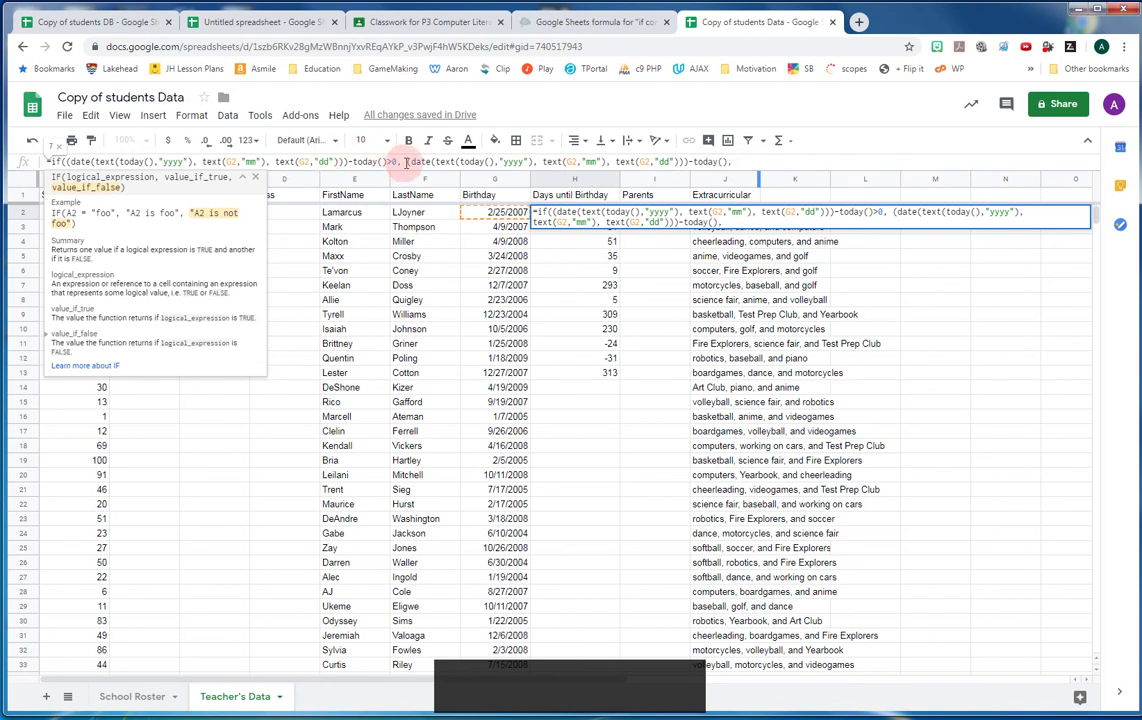
# Copy the same date difference into the value-if-false argument in H2, add +365, close the IF function and enter the formula.
pyautogui.moveTo(406, 161); pyautogui.dragTo(728, 161)
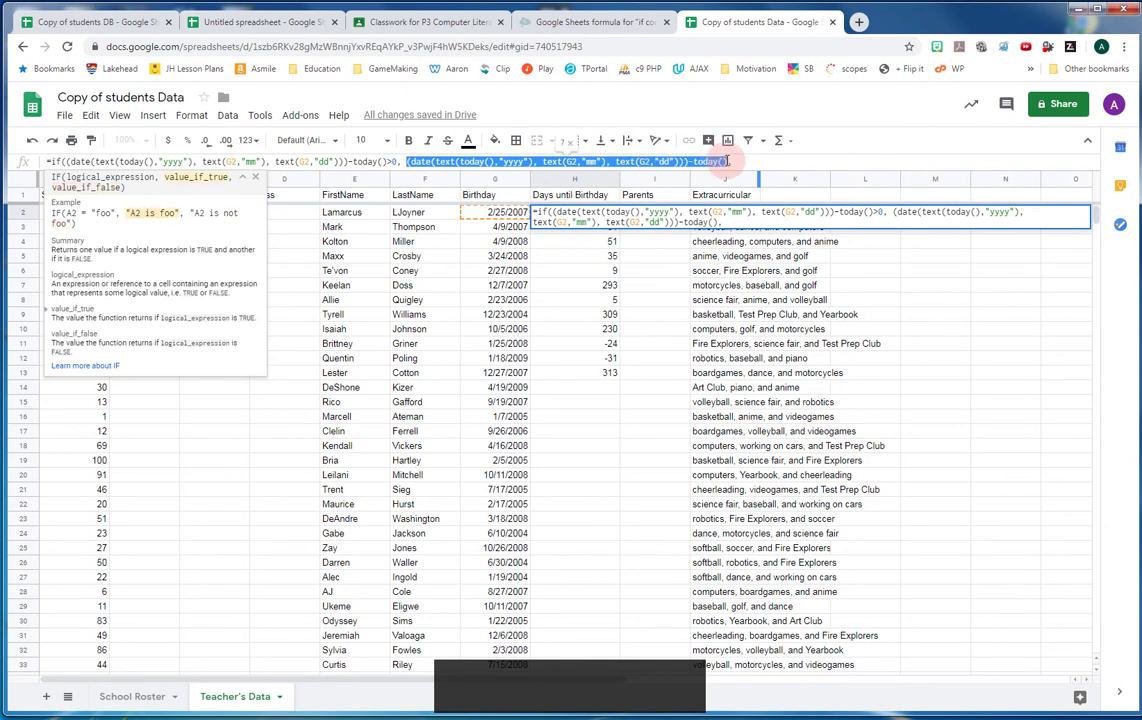
pyautogui.hotkey('ctrl', 'c')
pyautogui.click(742, 161)
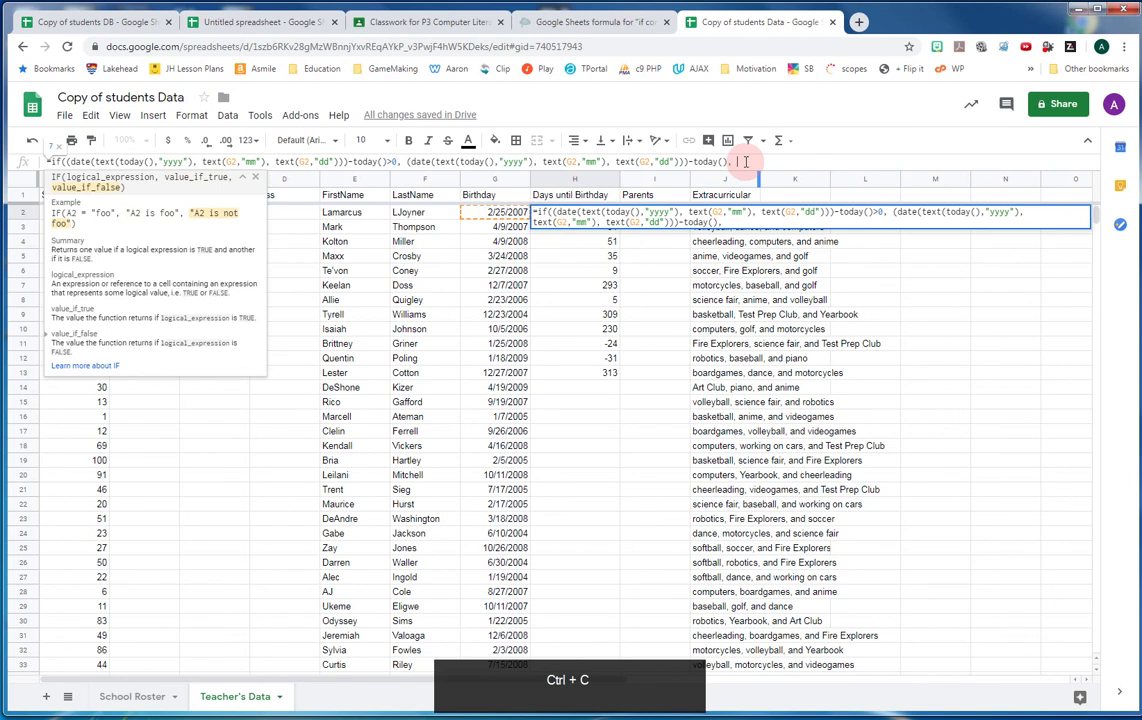
pyautogui.hotkey('ctrl', 'v')
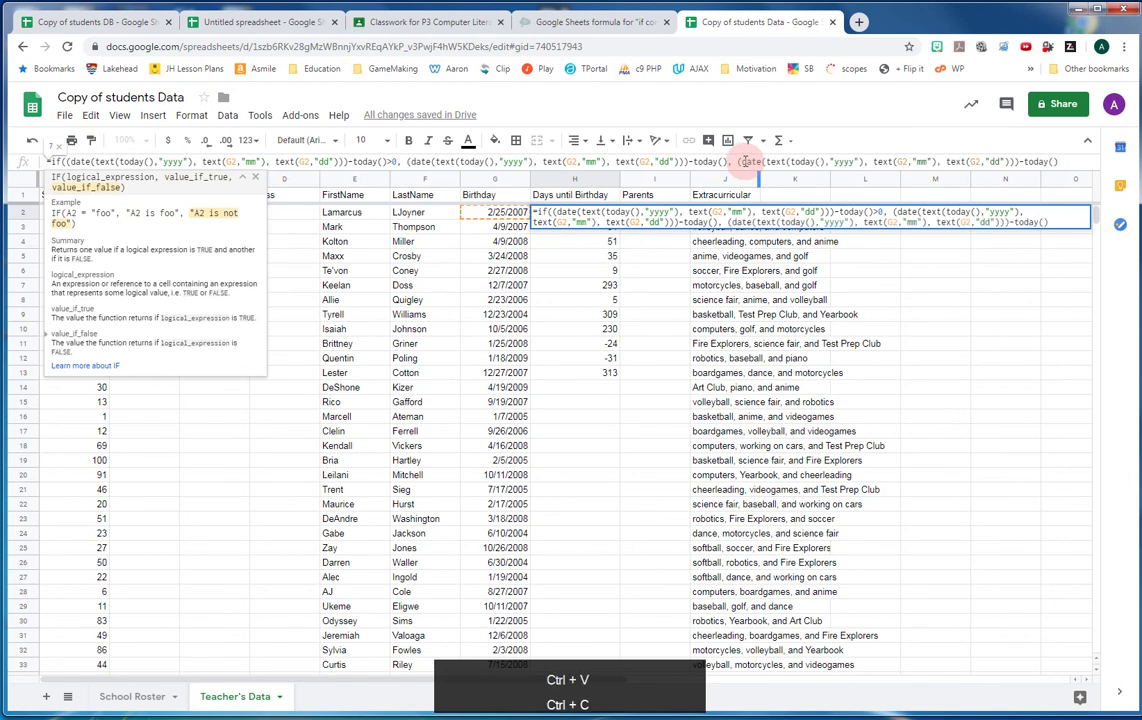
pyautogui.write('+365')
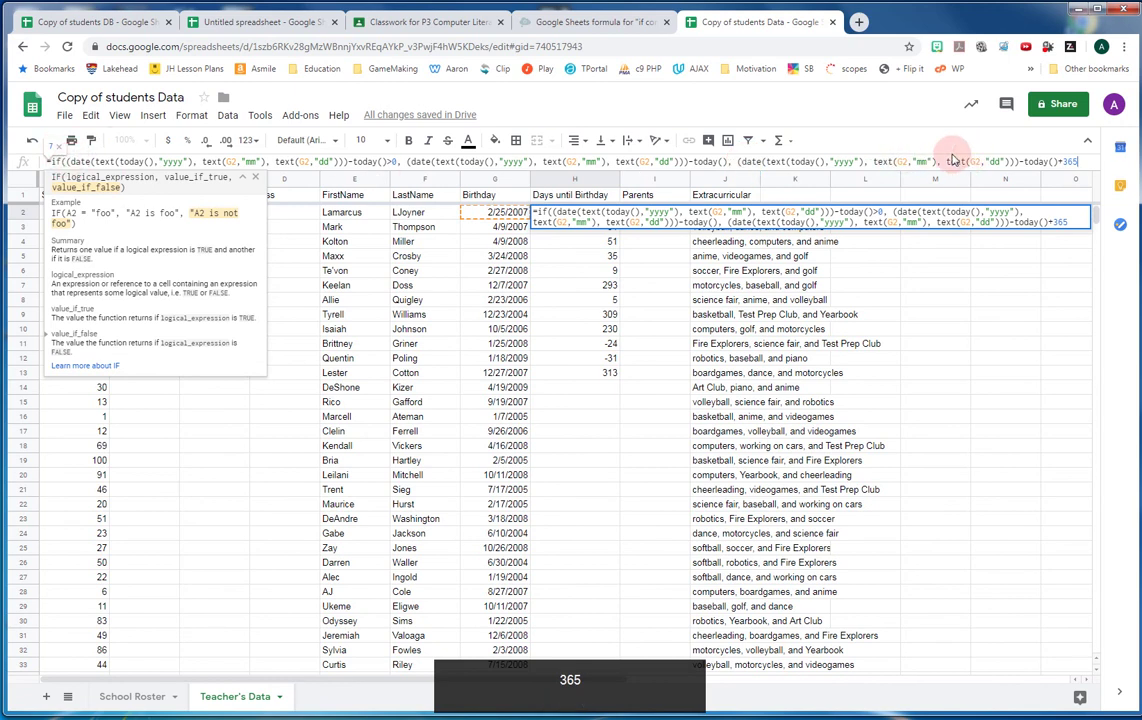
pyautogui.write(')')
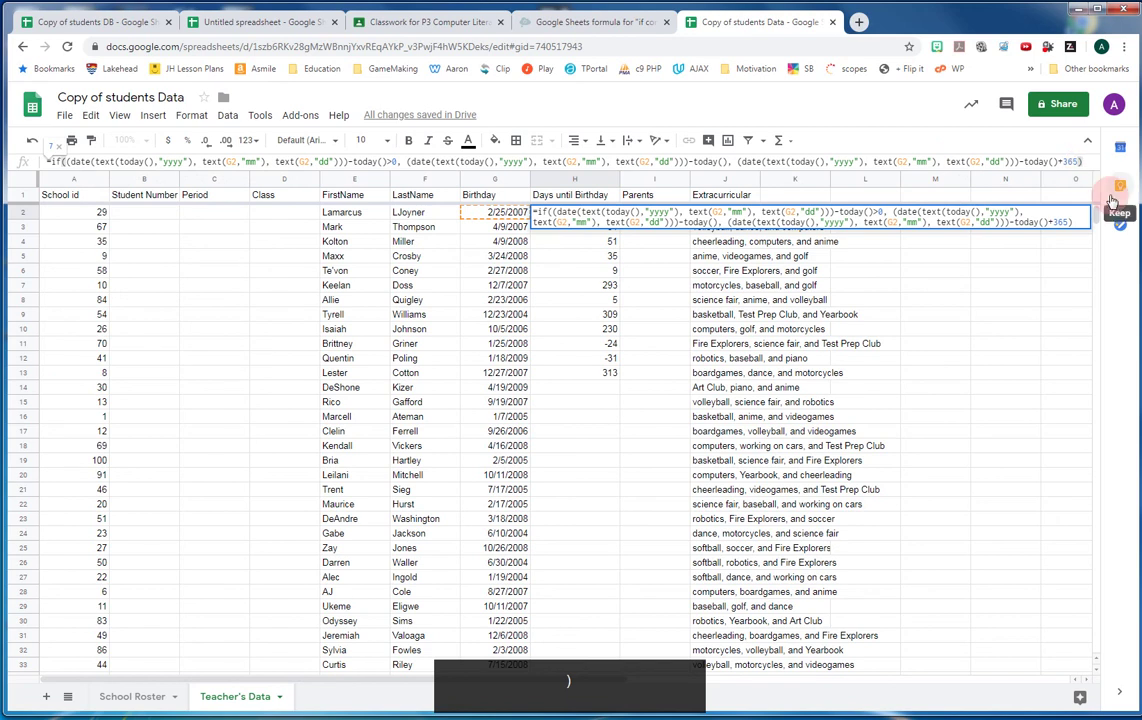
pyautogui.press('Return')
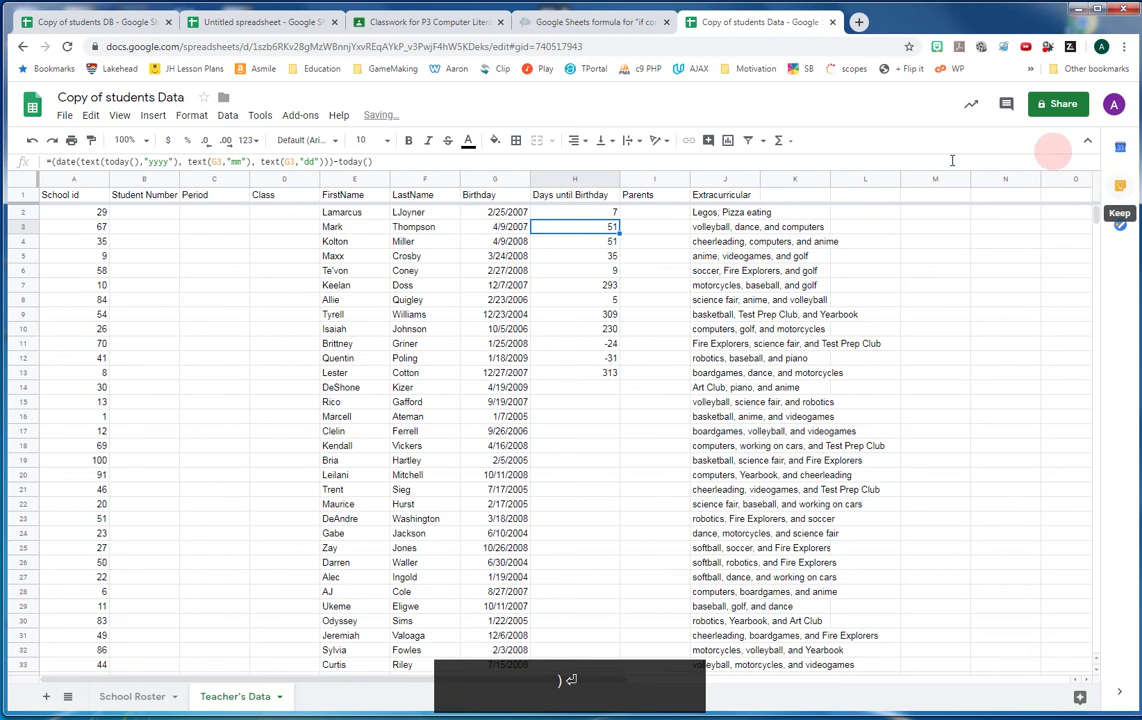
# Fill the IF formula from H2 down the Days until Birthday column to H61.
pyautogui.click(588, 214)
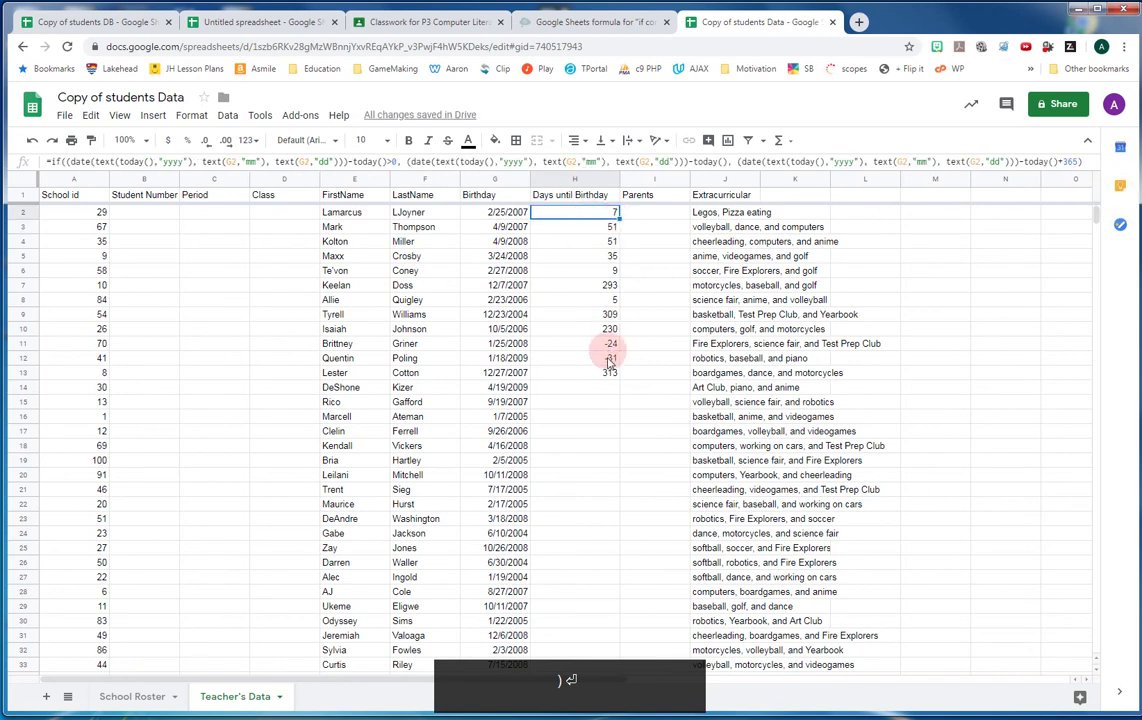
pyautogui.moveTo(619, 217); pyautogui.dragTo(642, 456)
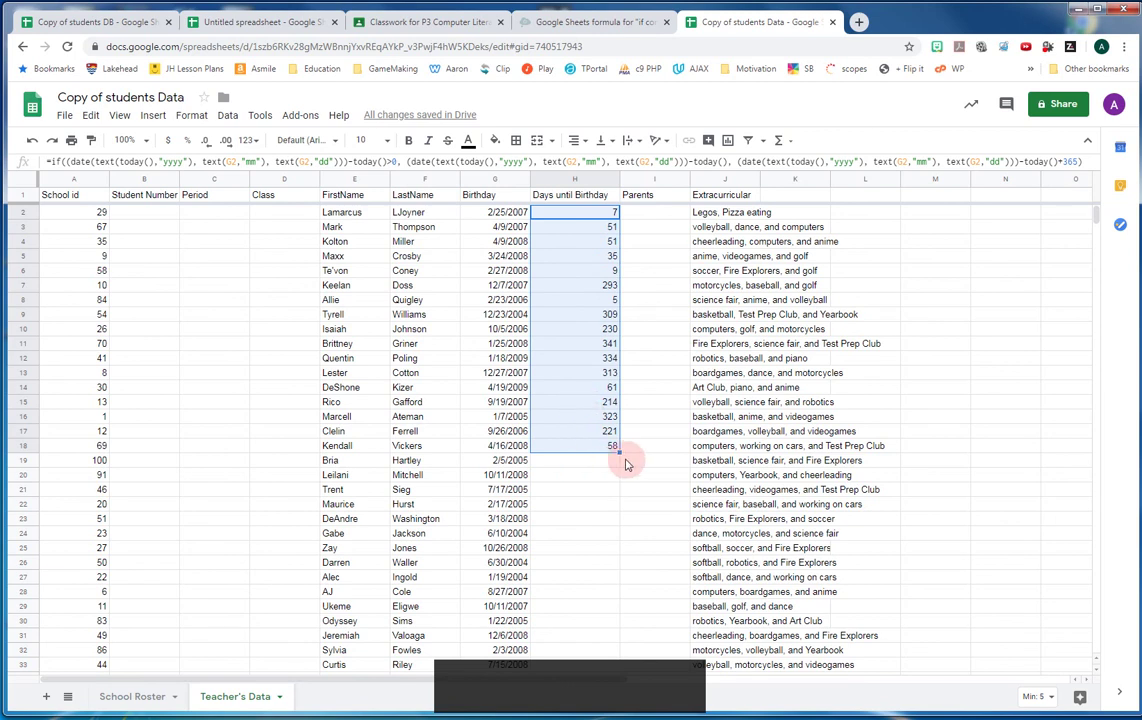
pyautogui.moveTo(619, 452)
pyautogui.mouseDown()
pyautogui.moveTo(626, 690)
pyautogui.moveTo(606, 467)
pyautogui.mouseUp()
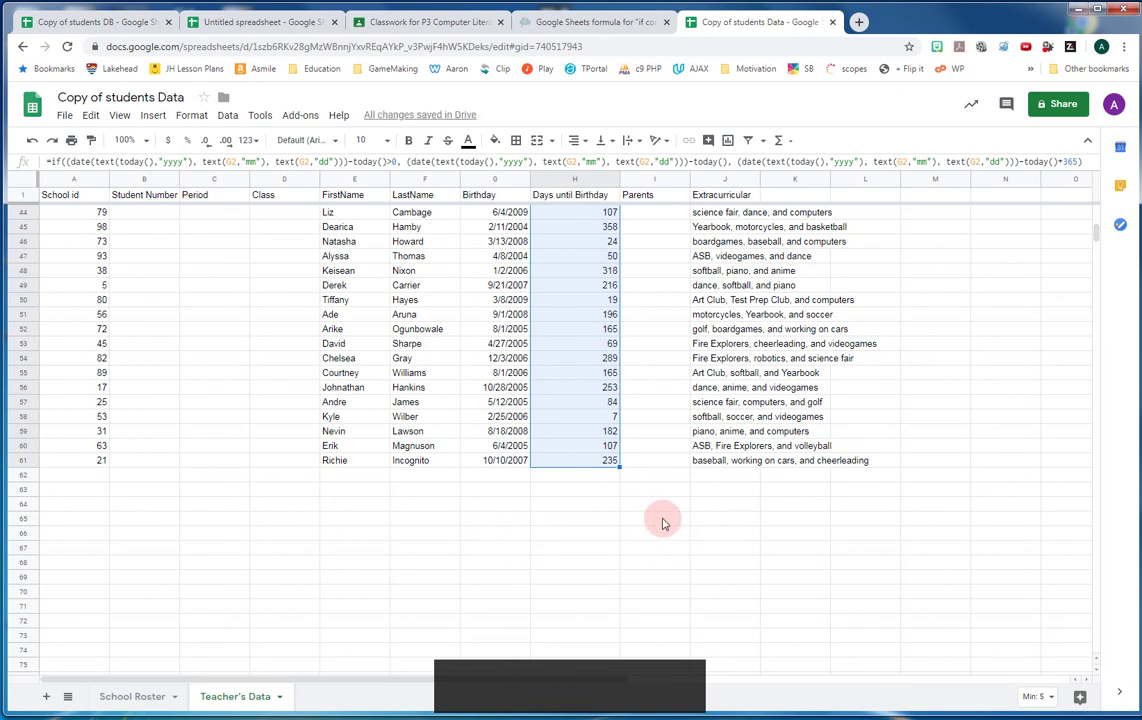
# Select the Days until Birthday values in H2:H61 and start a new conditional formatting rule for them.
pyautogui.scroll(10, 607, 490)
pyautogui.scroll(4, 607, 490)
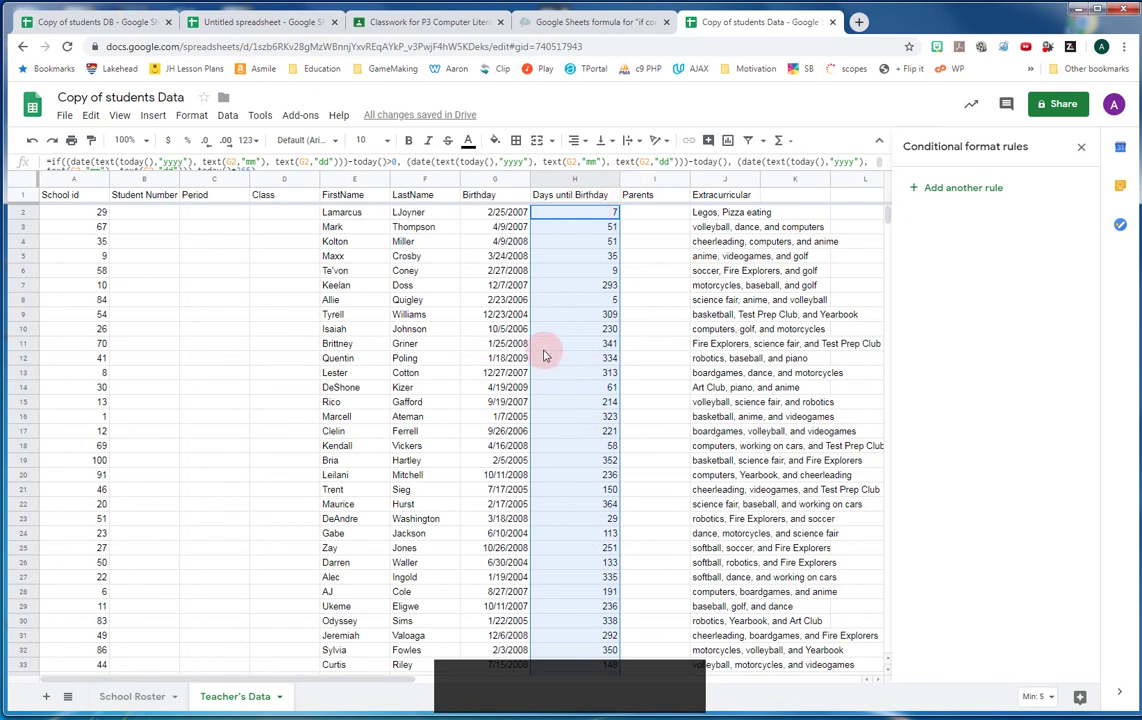
pyautogui.click(658, 312)
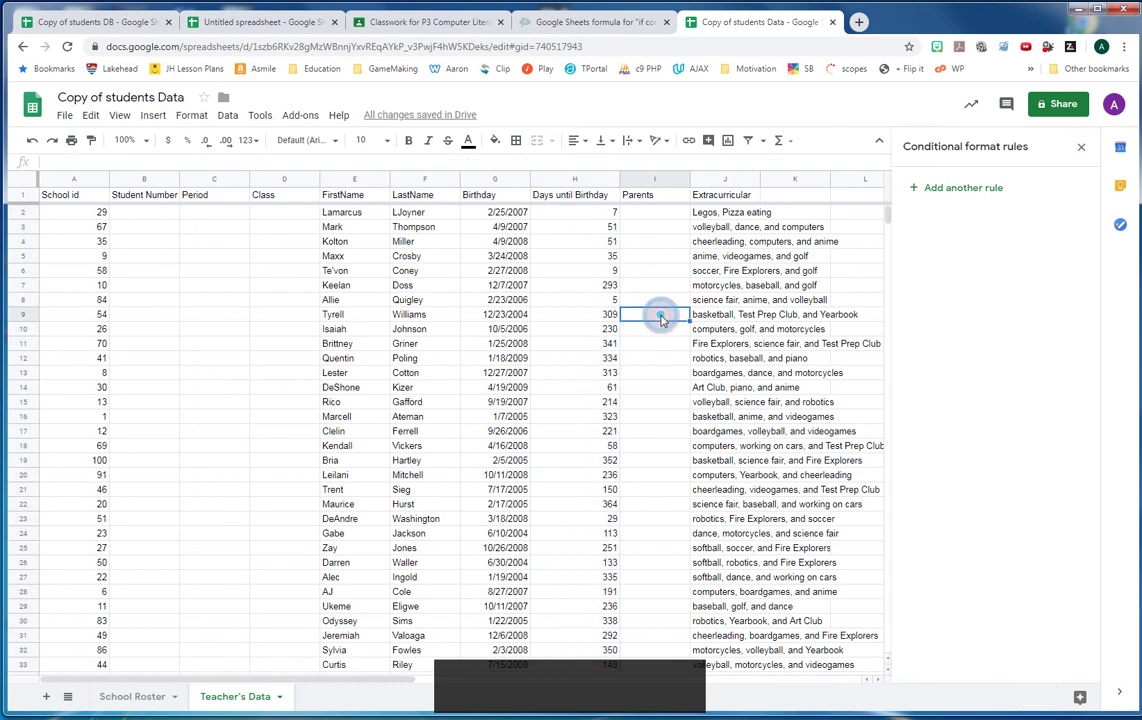
pyautogui.click(587, 215)
pyautogui.scroll(-15, 577, 460)
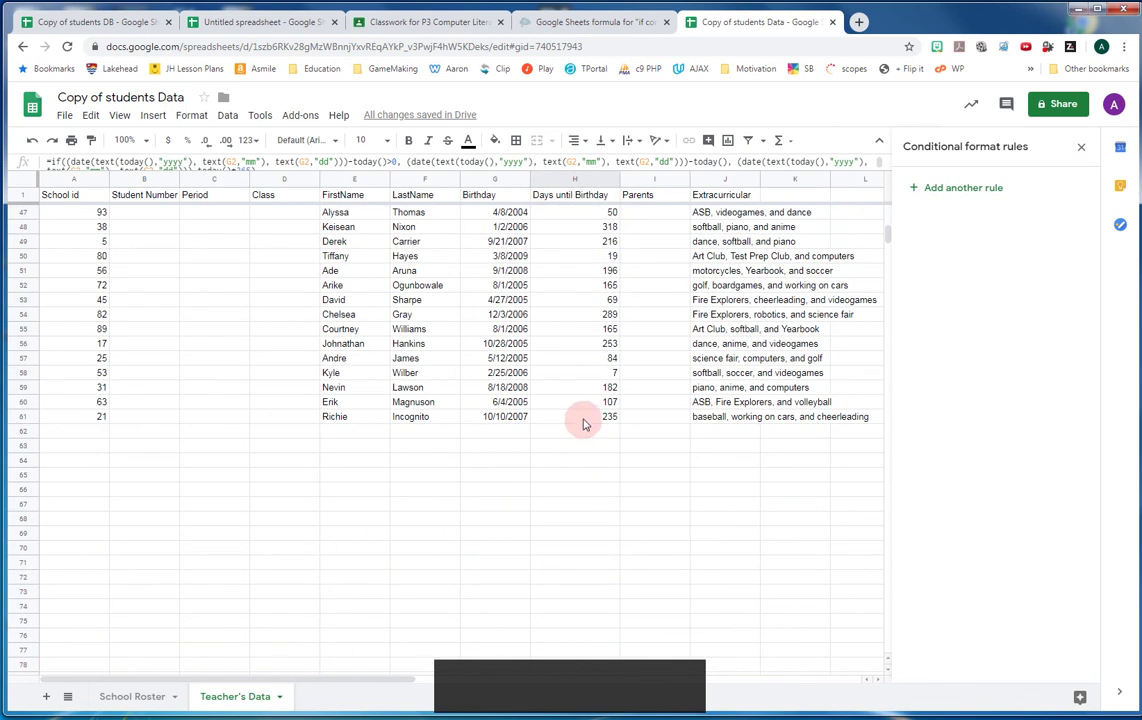
pyautogui.keyDown('shift'); pyautogui.click(585, 418); pyautogui.keyUp('shift')
pyautogui.click(228, 115)
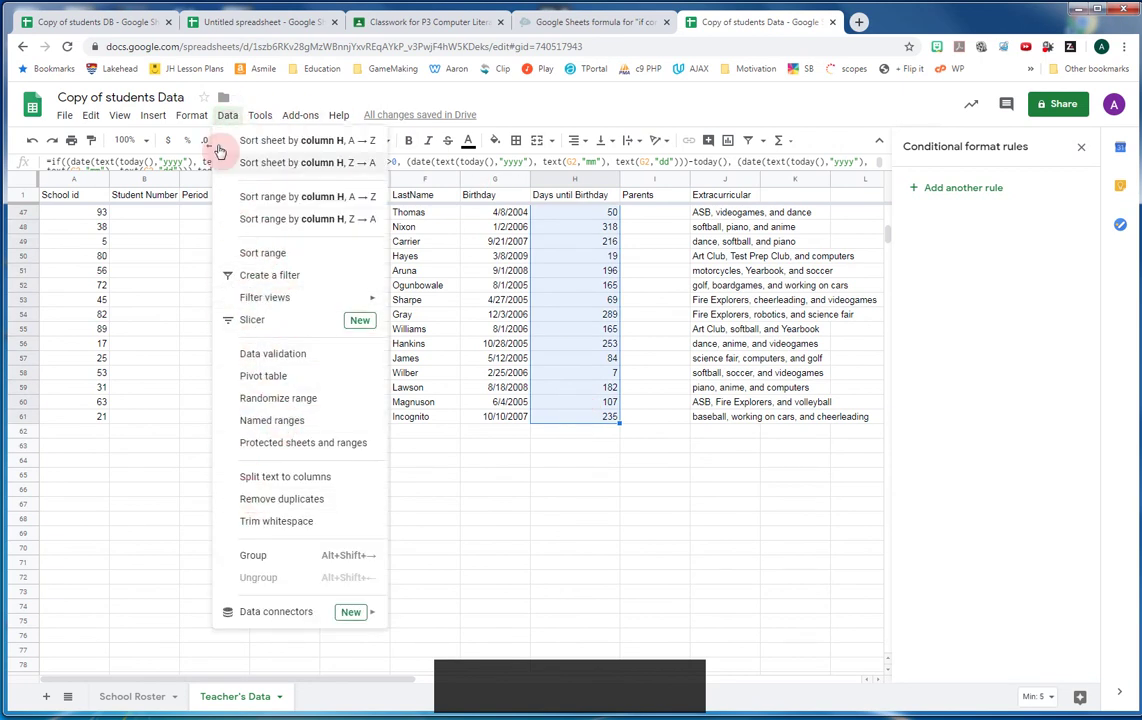
pyautogui.click(192, 117)
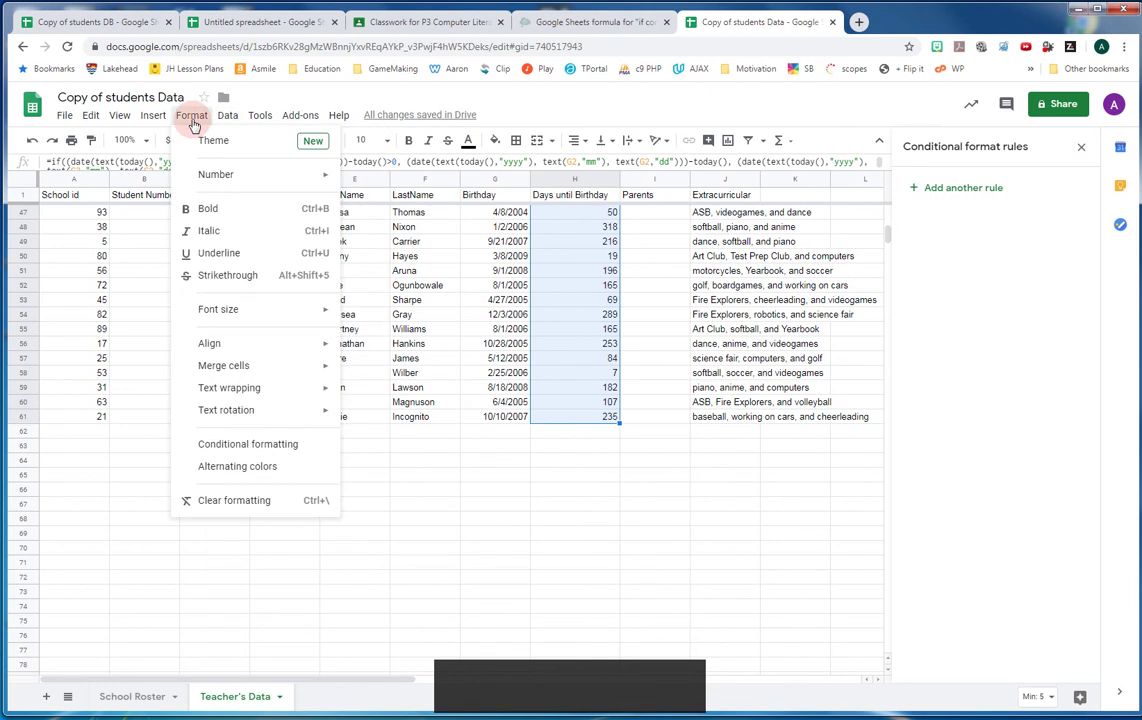
pyautogui.click(243, 448)
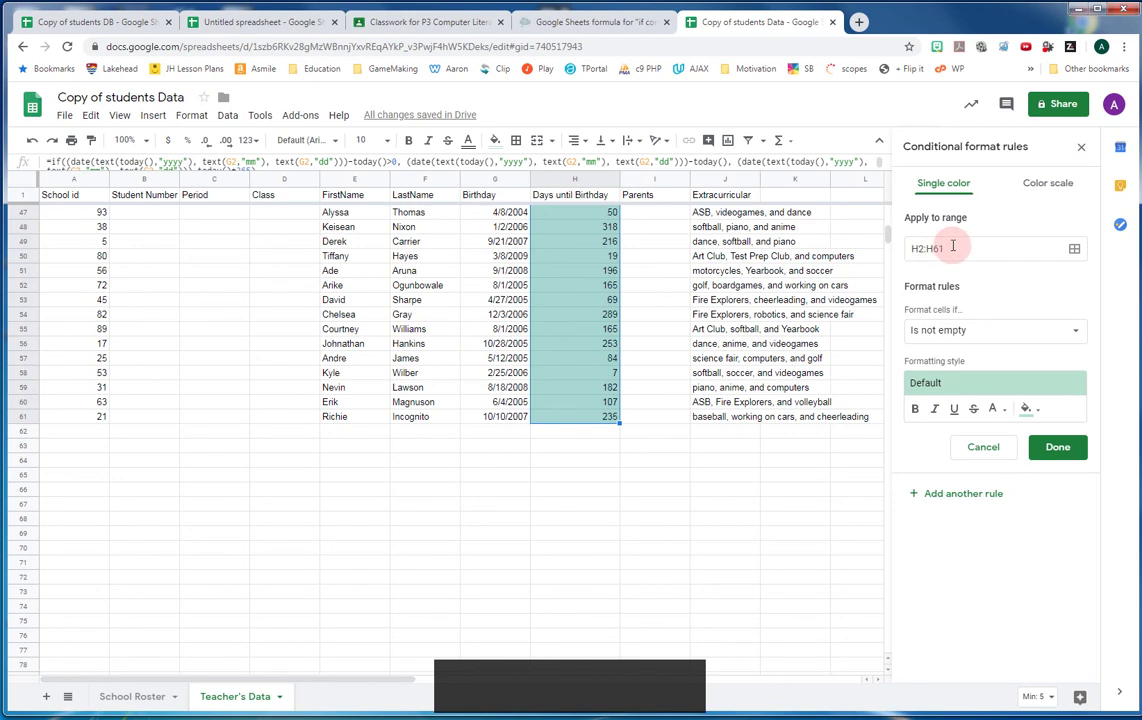
# Set the conditional formatting rule for H2:H61 to values less than 15 with the light red fill style and save it.
pyautogui.click(963, 241)
pyautogui.click(955, 334)
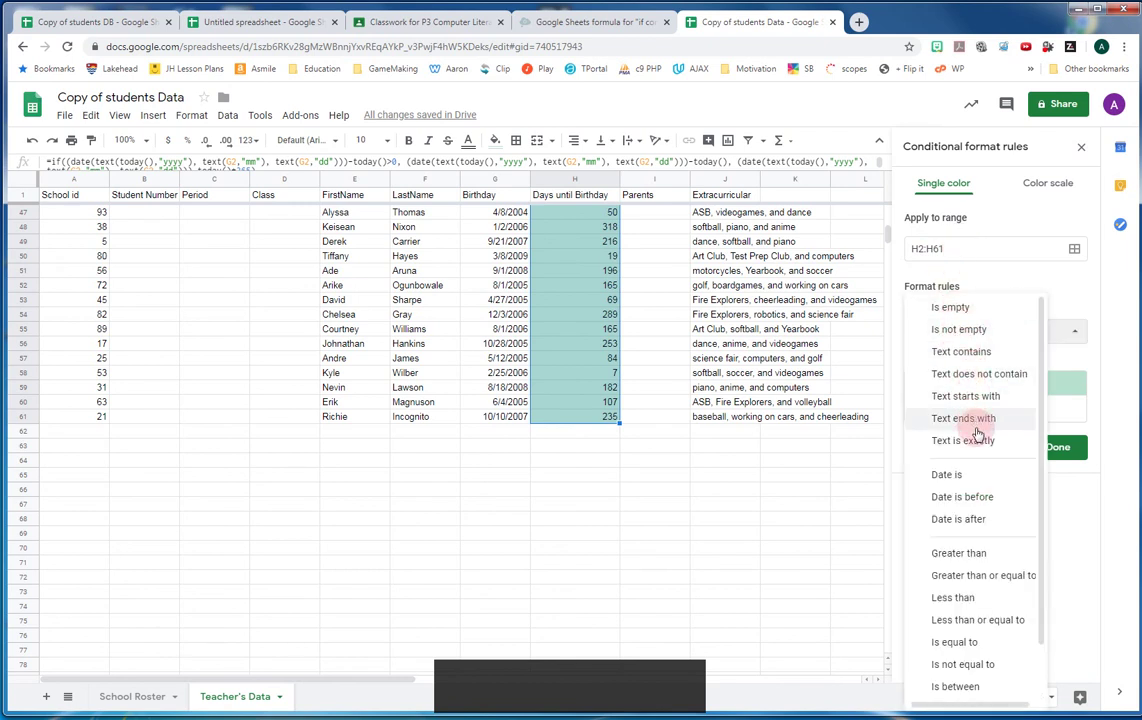
pyautogui.click(973, 600)
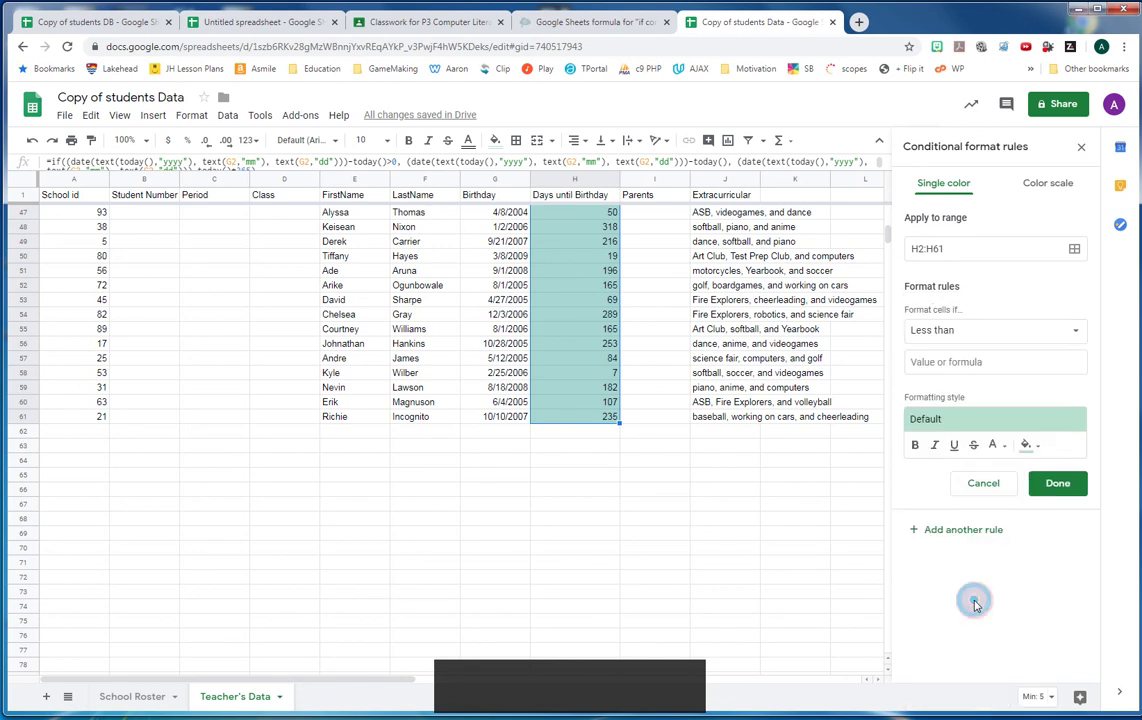
pyautogui.click(960, 365)
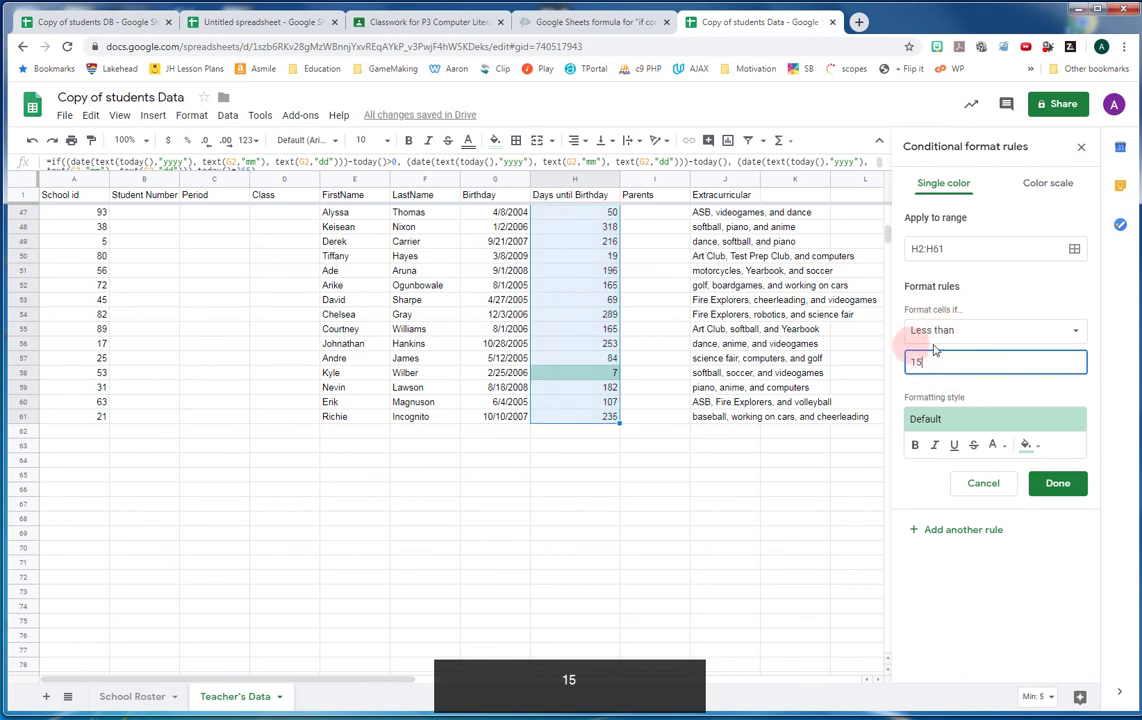
pyautogui.click(941, 420)
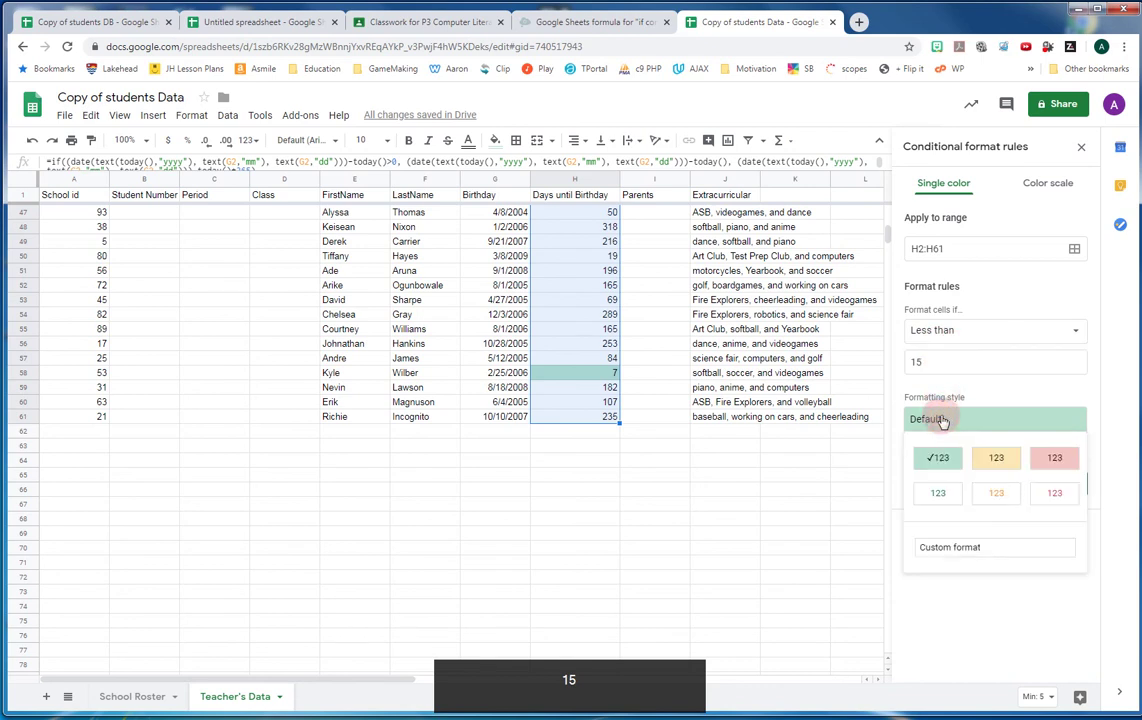
pyautogui.click(1062, 461)
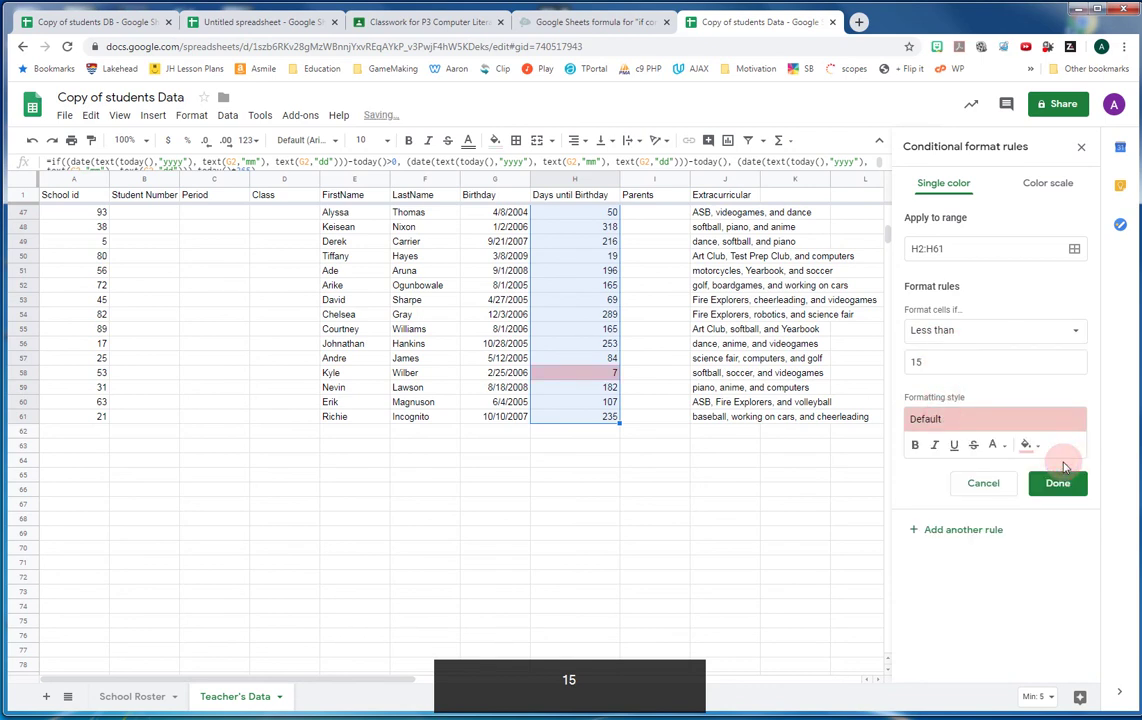
pyautogui.click(1058, 486)
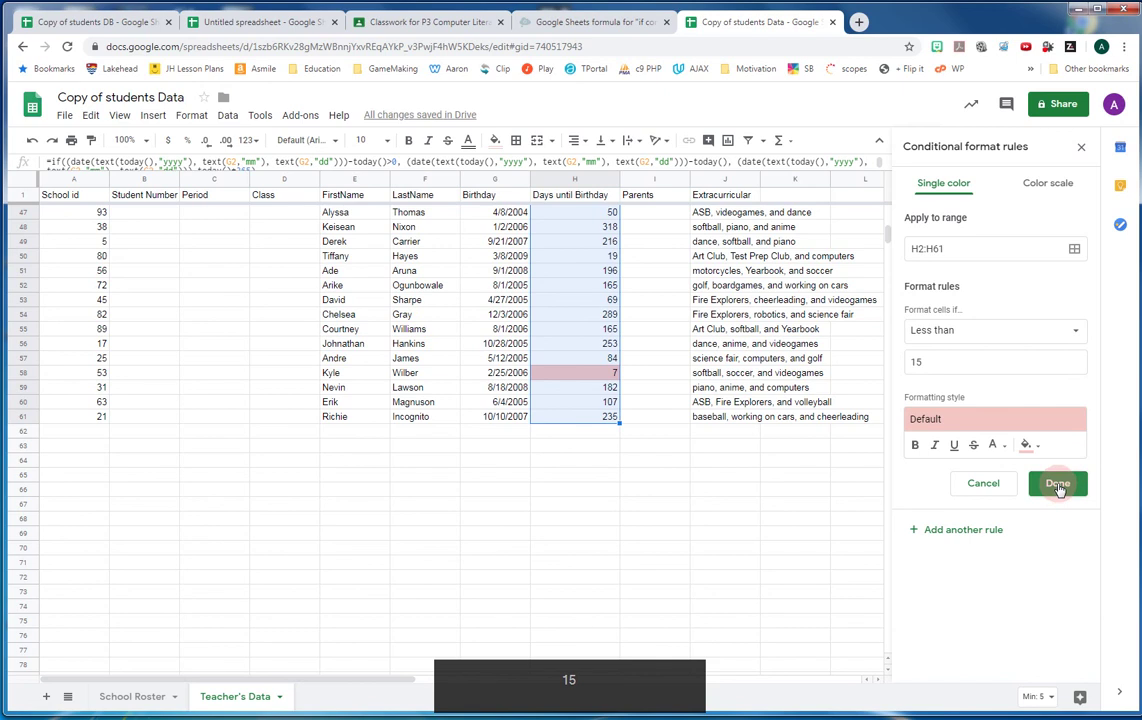
# Review the Days until Birthday column from H2 to H61 to check which cells the conditional formatting highlights.
pyautogui.scroll(10, 640, 431)
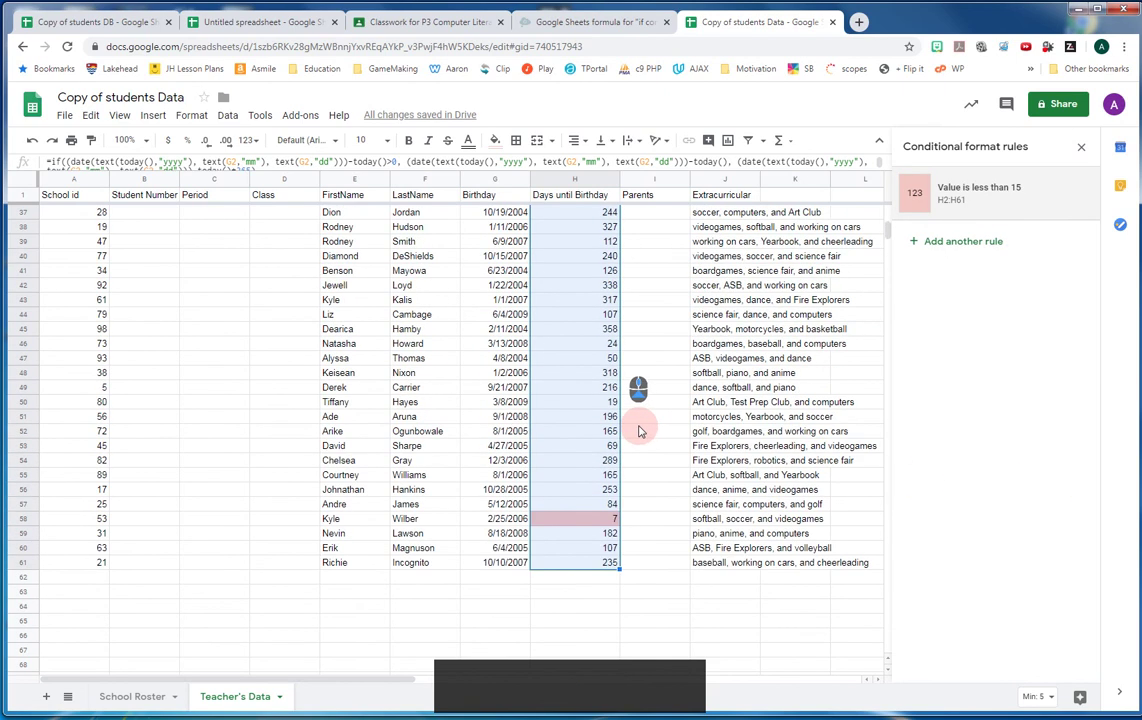
pyautogui.scroll(5, 640, 431)
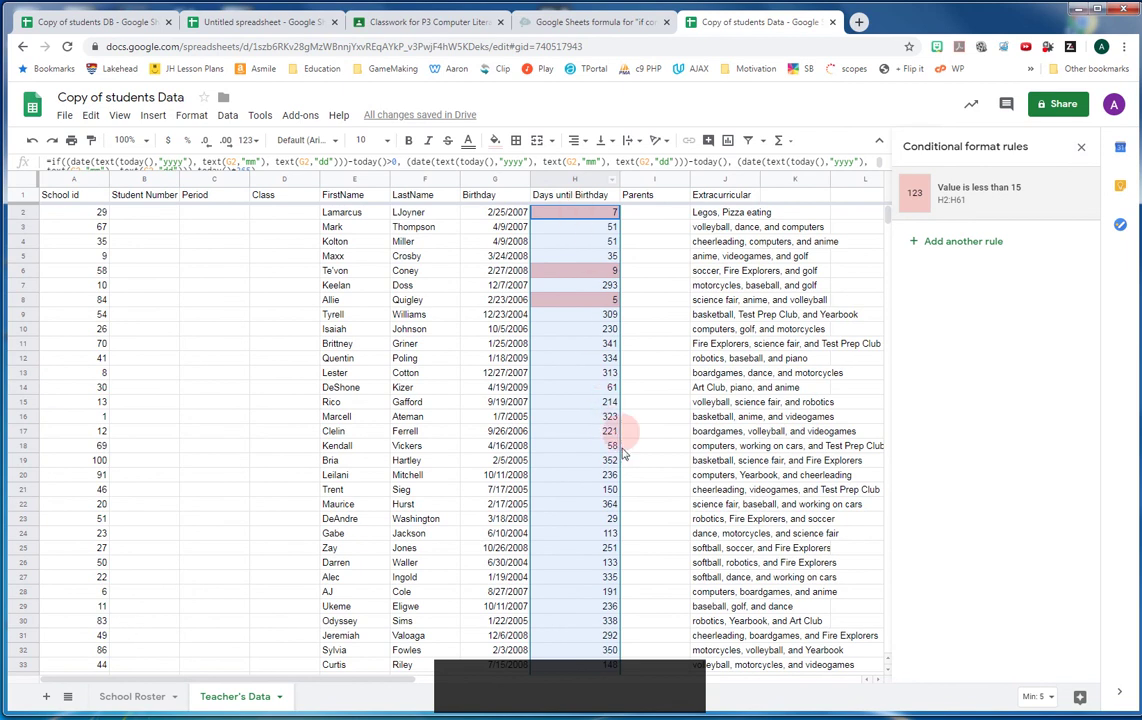
pyautogui.scroll(-6, 621, 450)
pyautogui.scroll(-10, 621, 450)
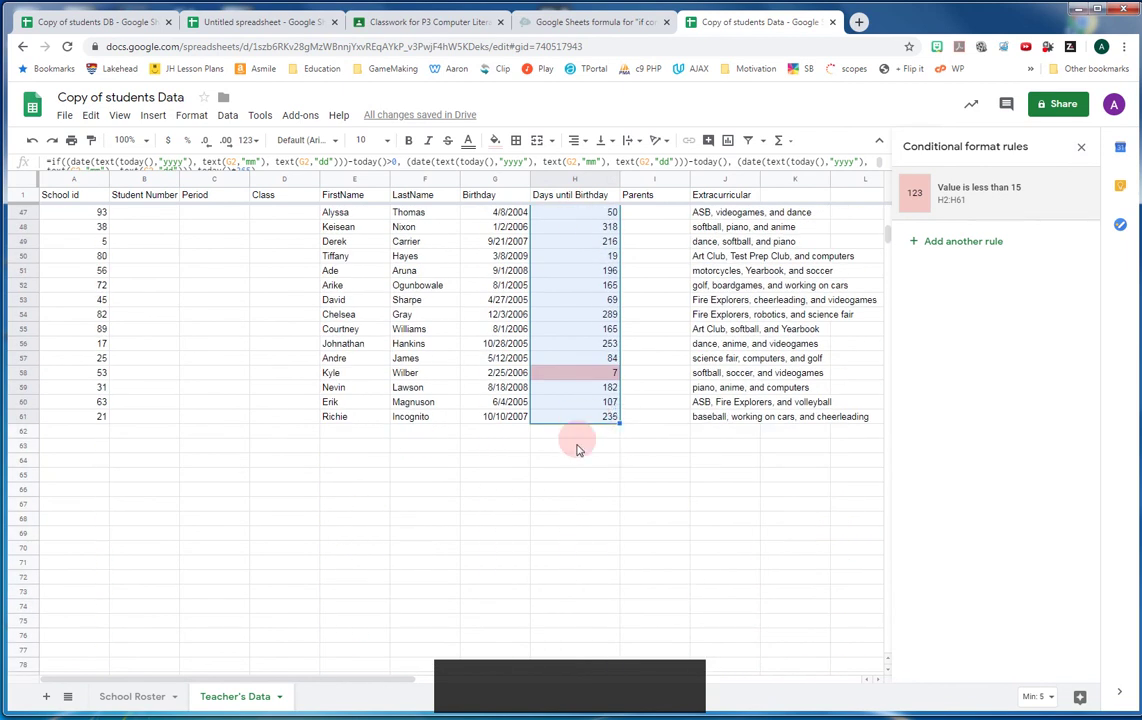
pyautogui.scroll(4, 580, 440)
pyautogui.click(652, 504)
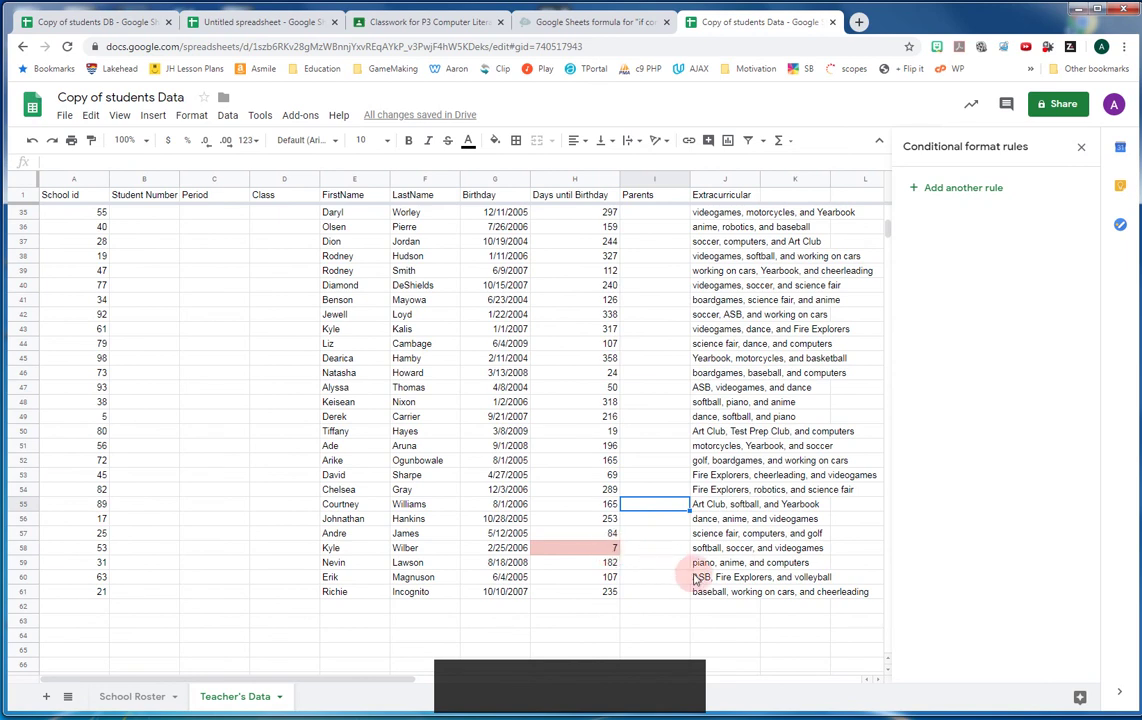
pyautogui.scroll(11, 694, 570)
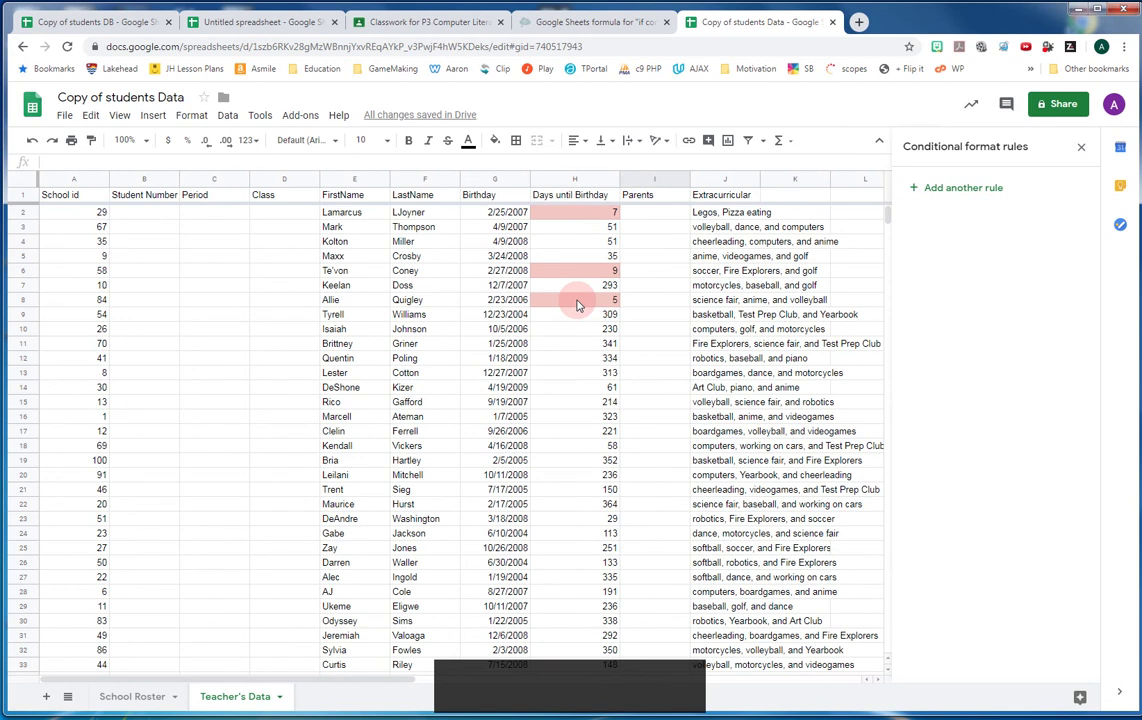
pyautogui.scroll(-12, 672, 545)
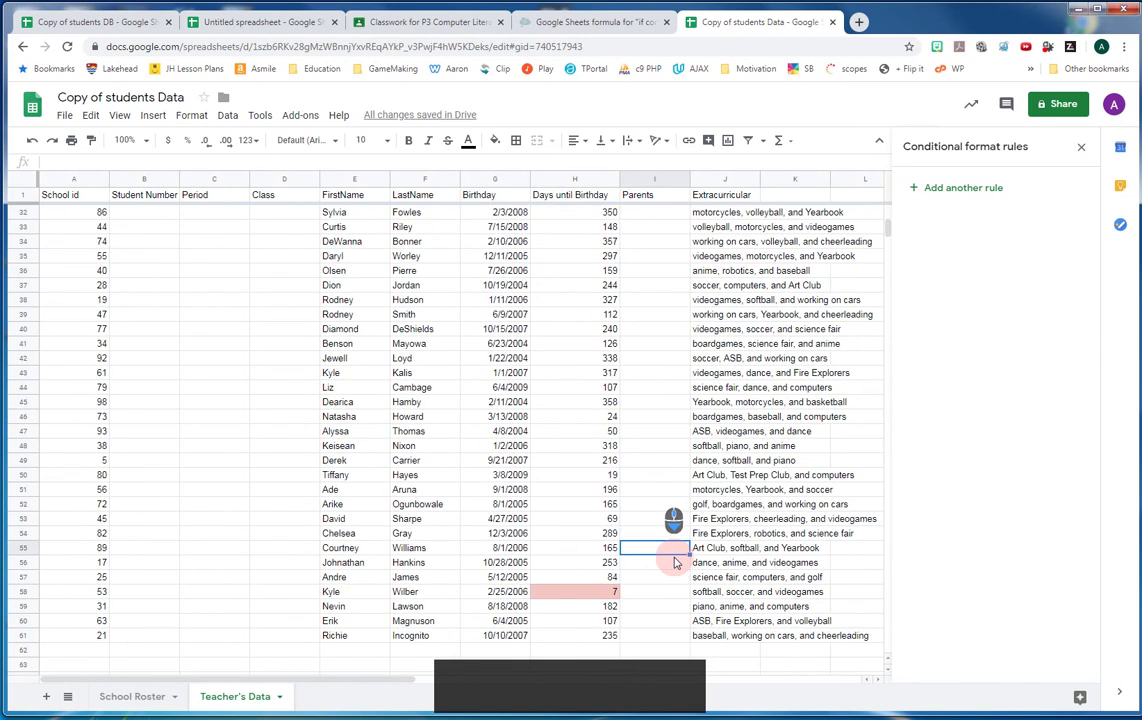
pyautogui.scroll(-5, 672, 560)
pyautogui.scroll(16, 672, 560)
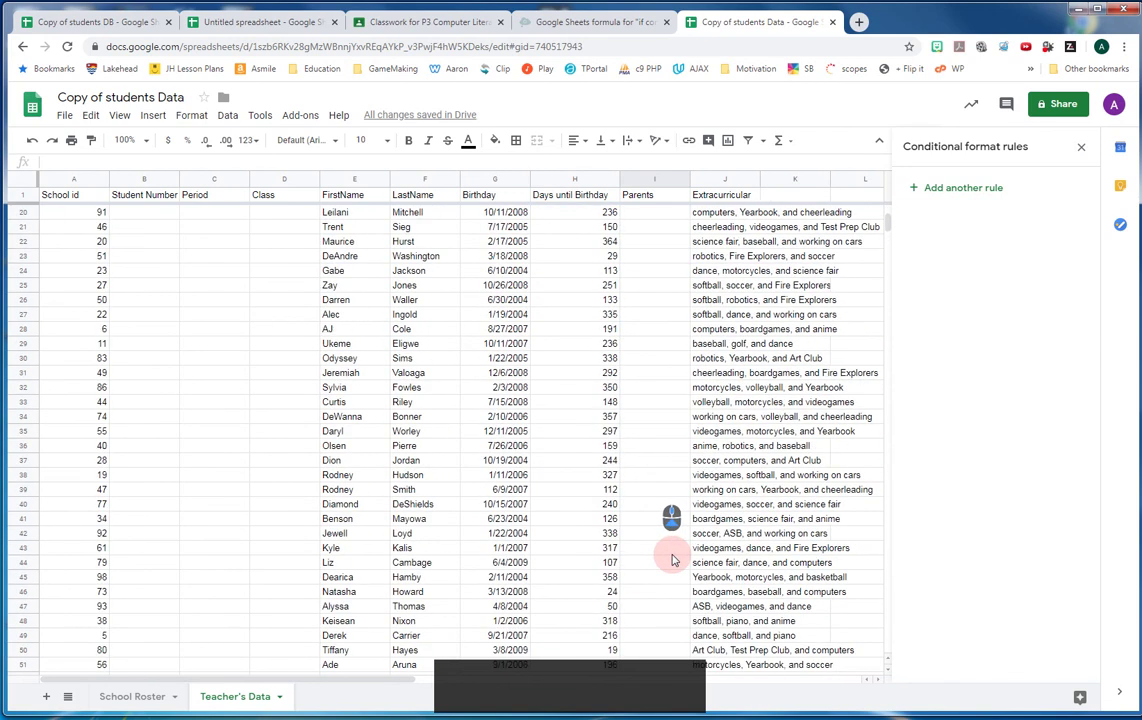
pyautogui.scroll(1, 672, 560)
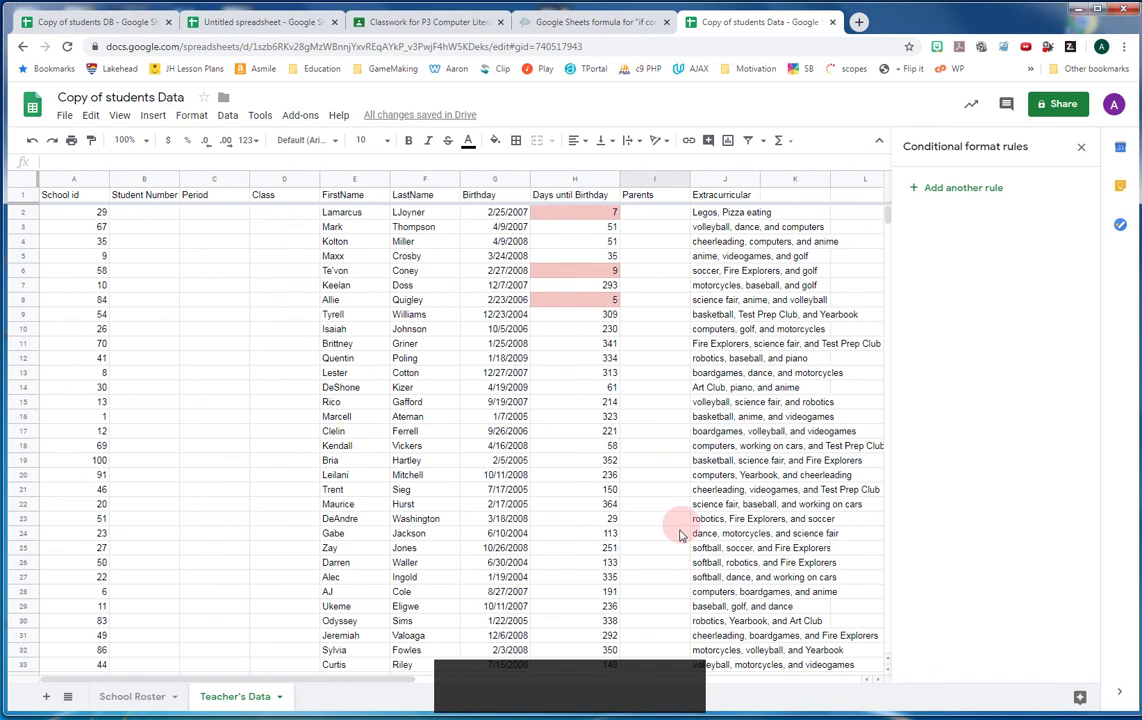